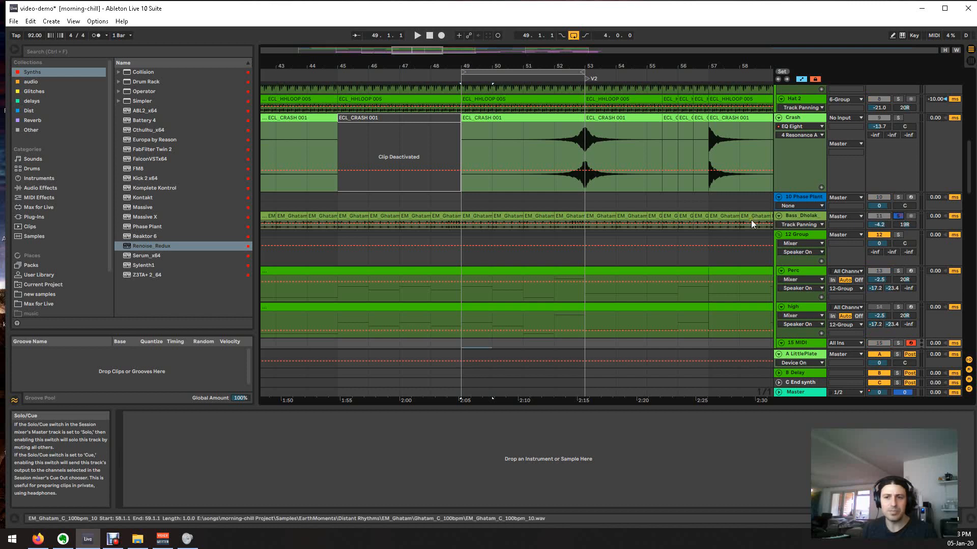
# - Audition the soloed Bass_Dholak track, solo and listen to 12 Group in its place, and clear the solo
pyautogui.press('space')
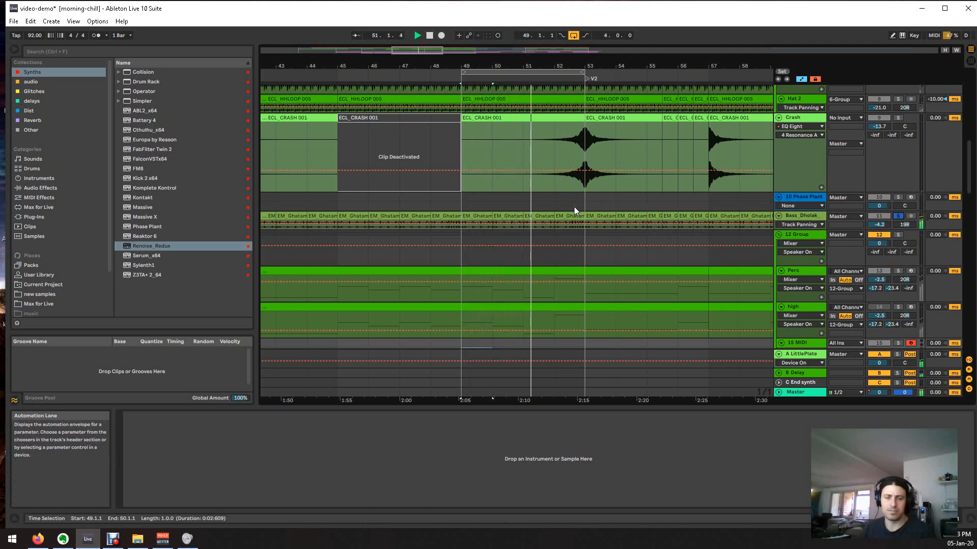
pyautogui.scroll(-1, 580, 209)
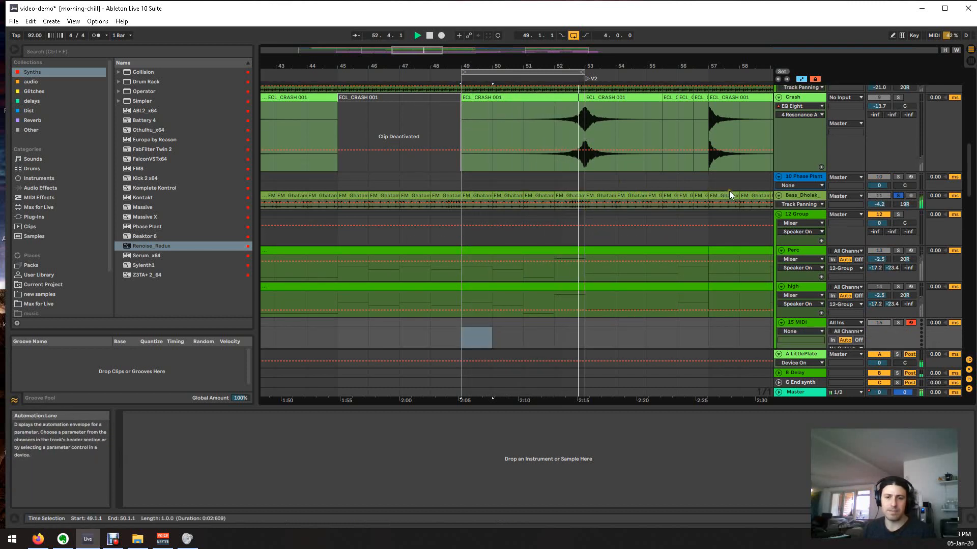
pyautogui.click(898, 195)
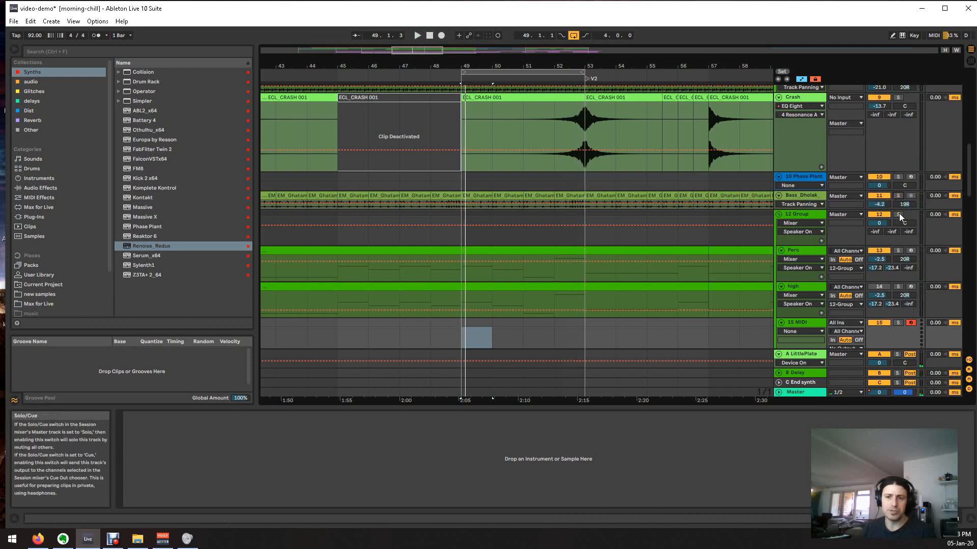
pyautogui.click(898, 214)
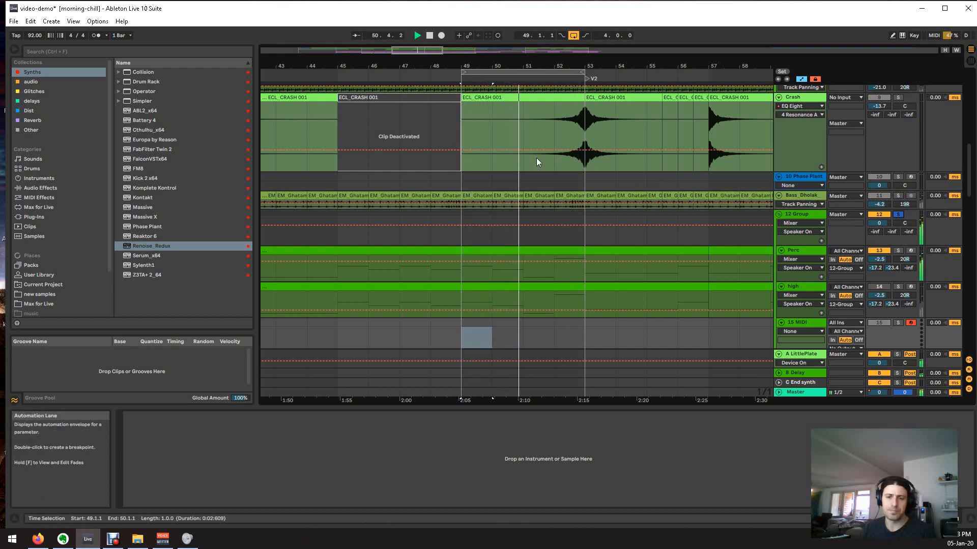
pyautogui.scroll(-1, 558, 182)
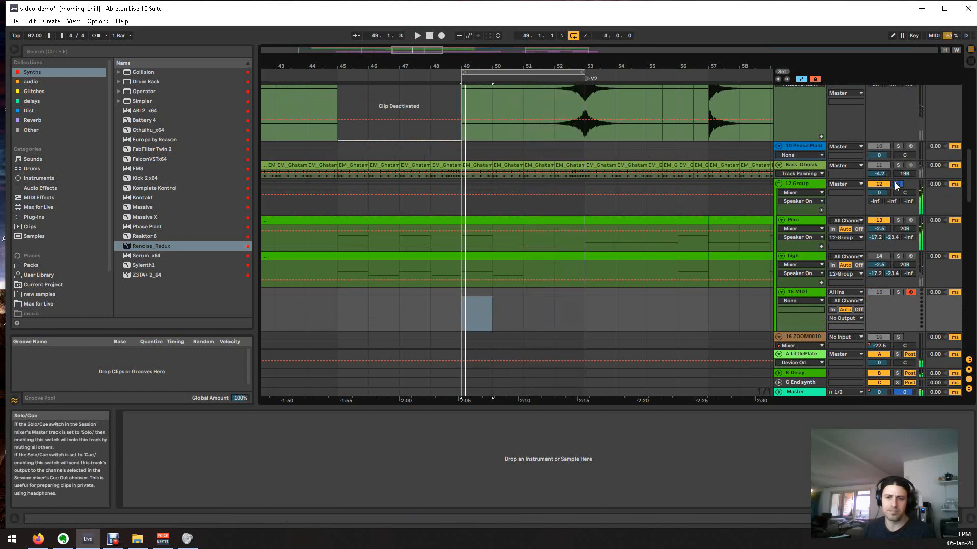
pyautogui.click(897, 185)
# - Load the Renoise_Redux instrument onto the empty 15 MIDI track, with the insert marker at bar 49
pyautogui.click(466, 300)
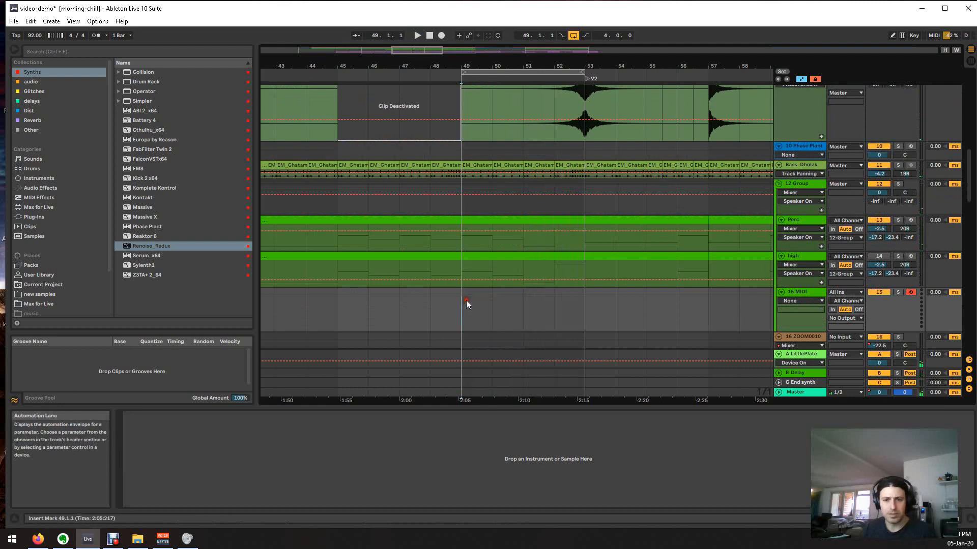
pyautogui.scroll(-2, 465, 300)
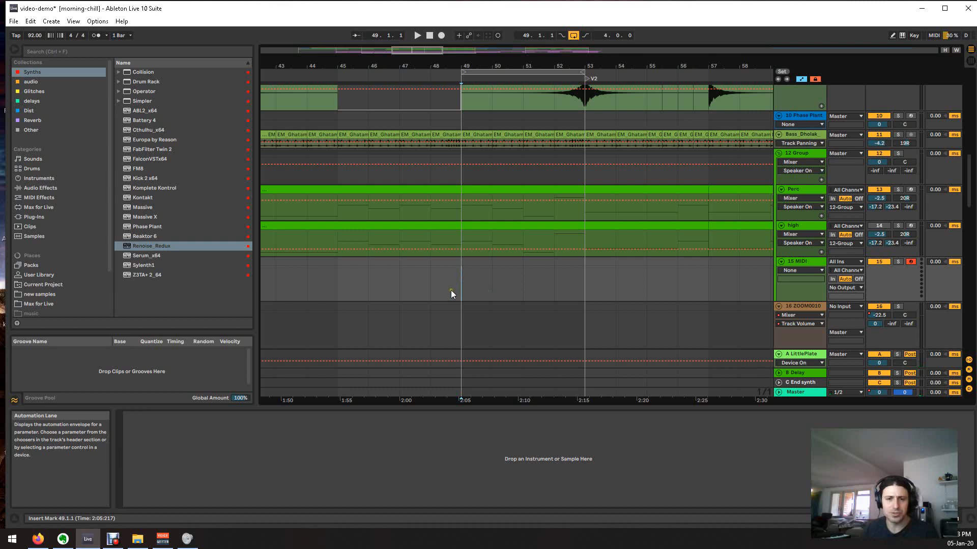
pyautogui.moveTo(463, 289); pyautogui.dragTo(483, 291)
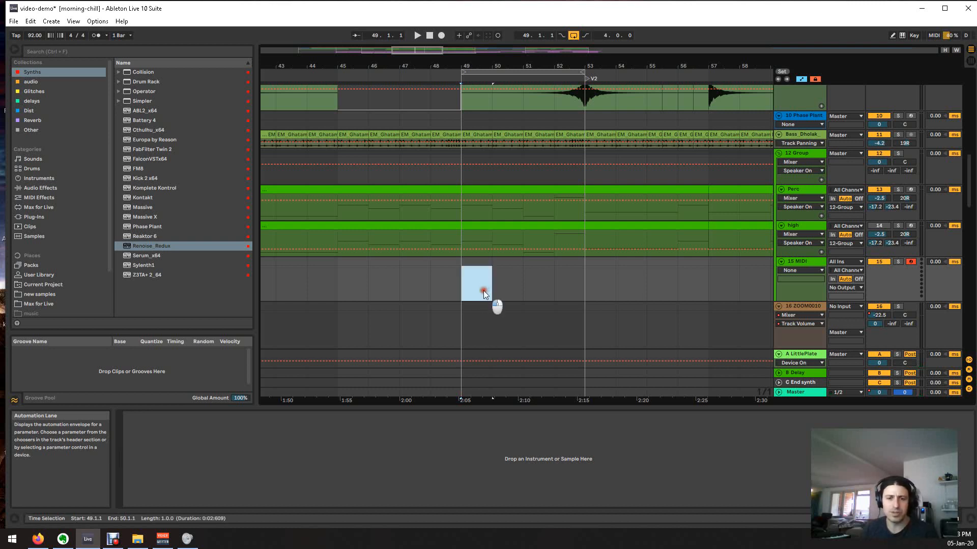
pyautogui.click(483, 291)
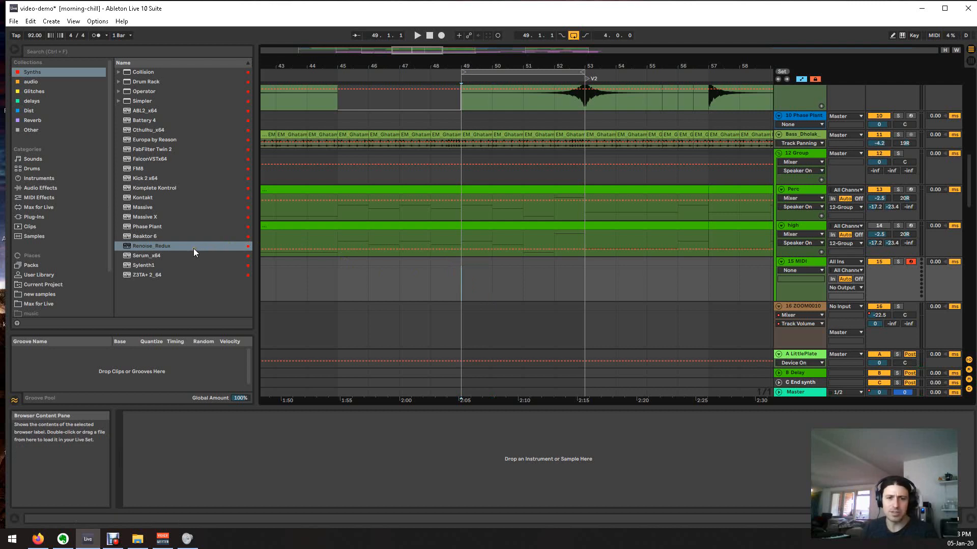
pyautogui.moveTo(460, 286); pyautogui.dragTo(504, 288)
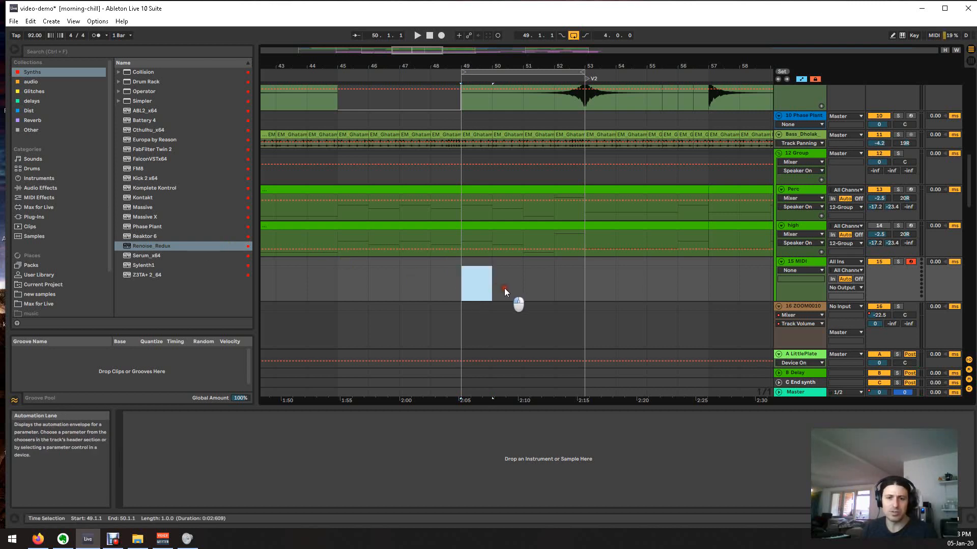
pyautogui.click(496, 284)
pyautogui.click(460, 282)
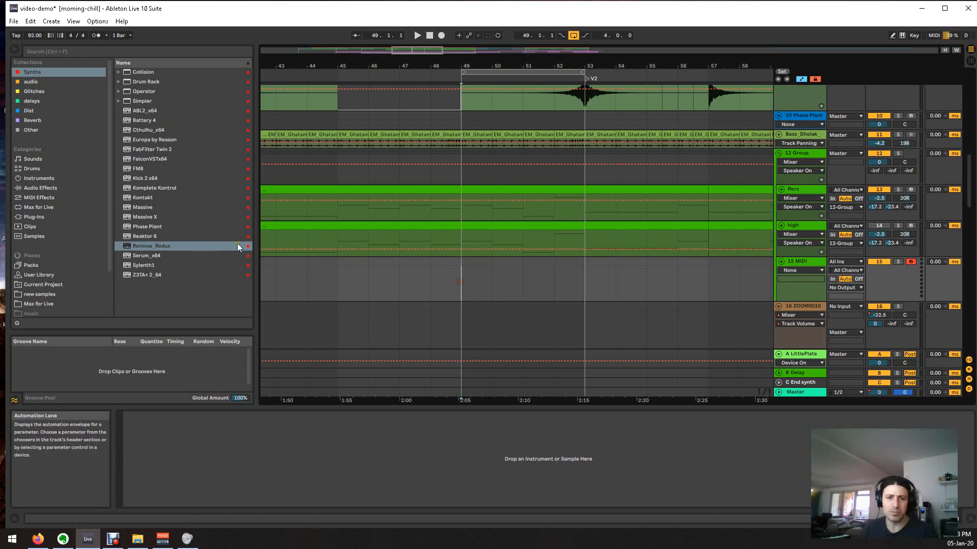
pyautogui.moveTo(161, 248); pyautogui.dragTo(286, 432)
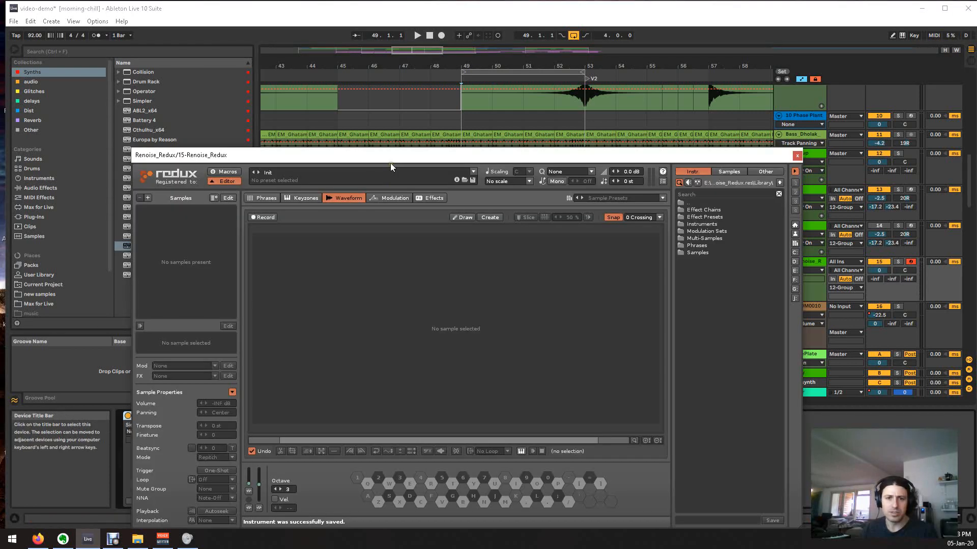
# - Load the EM_Ghatam_C_100bpm_10 clip at bar 49 of Bass_Dholak into Redux as a sample, repositioning the plugin window as needed
pyautogui.moveTo(389, 163); pyautogui.dragTo(390, 211)
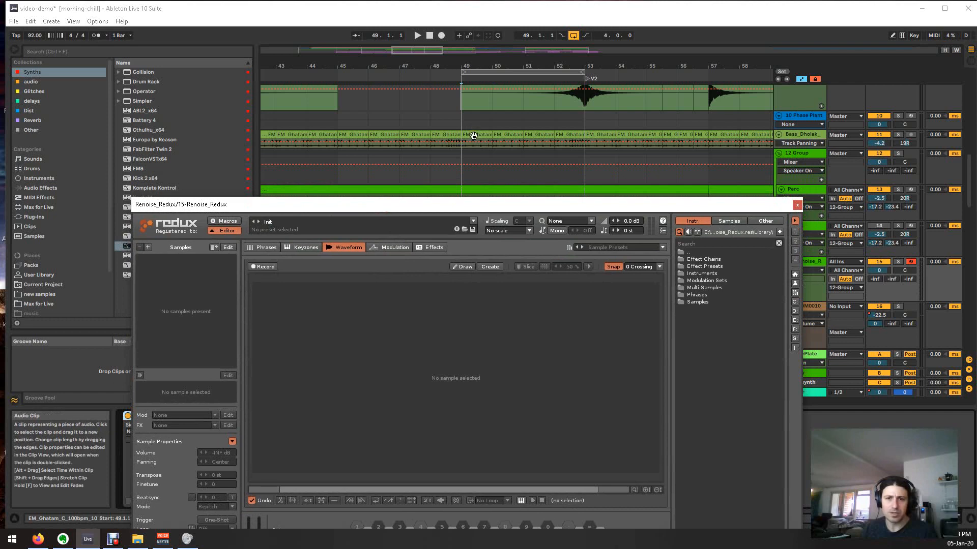
pyautogui.moveTo(471, 131); pyautogui.dragTo(376, 381)
pyautogui.moveTo(361, 209); pyautogui.dragTo(448, 129)
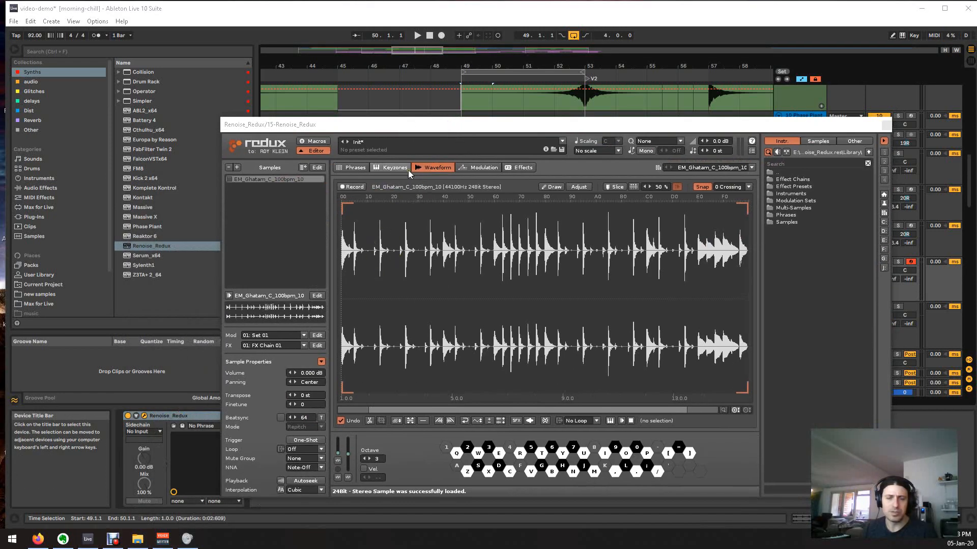
pyautogui.moveTo(413, 125); pyautogui.dragTo(381, 155)
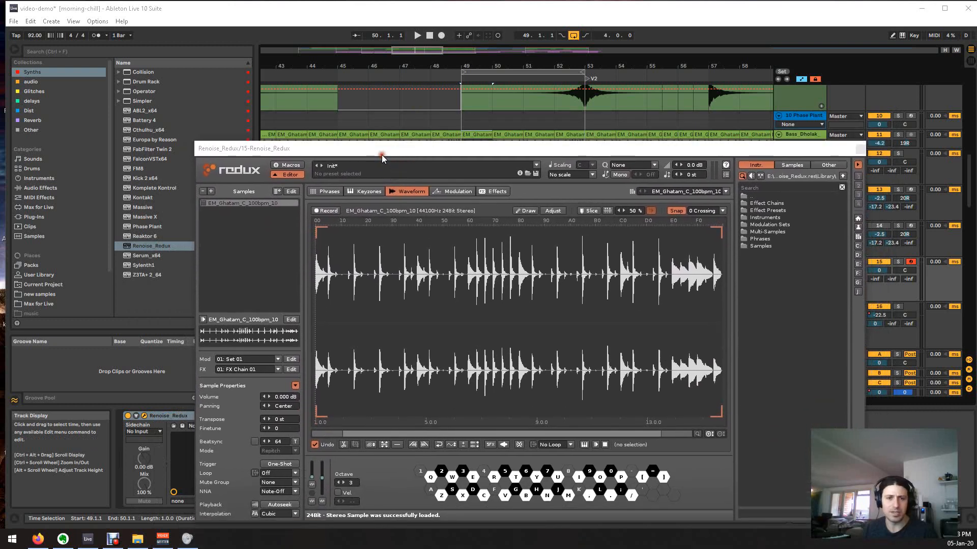
pyautogui.click(416, 152)
pyautogui.moveTo(416, 151); pyautogui.dragTo(430, 106)
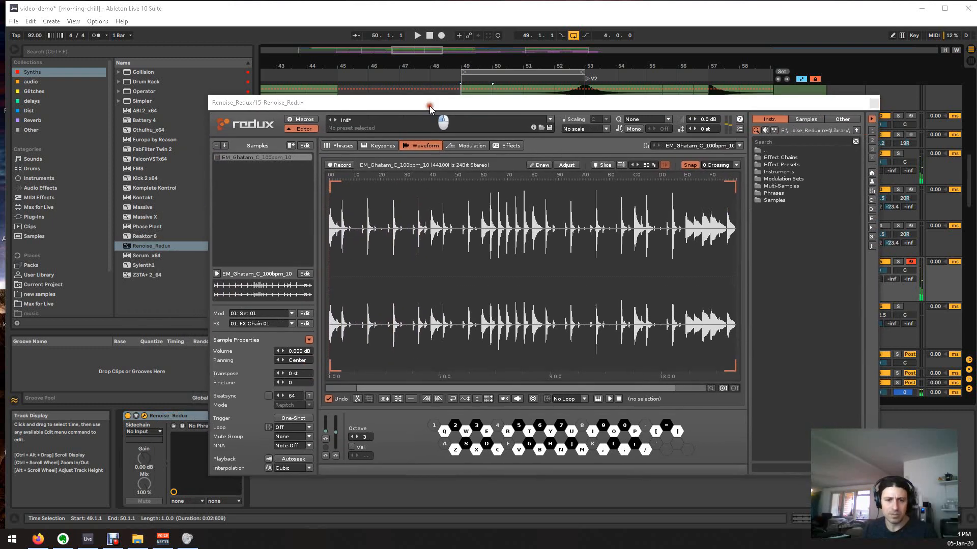
# - Enable Beatsync at 64 lines in Percussion time-stretch mode for the EM_Ghatam sample and audition it
pyautogui.click(268, 395)
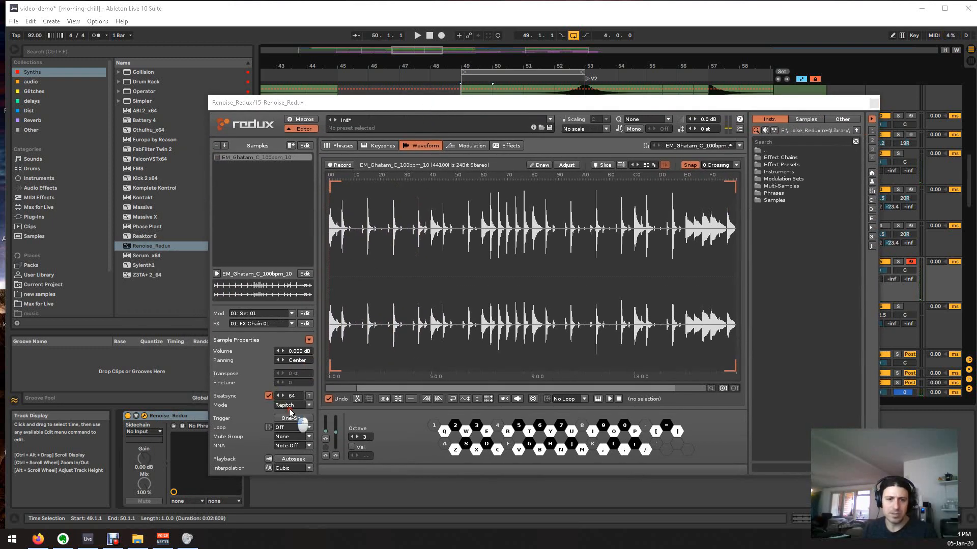
pyautogui.click(292, 404)
pyautogui.click(299, 388)
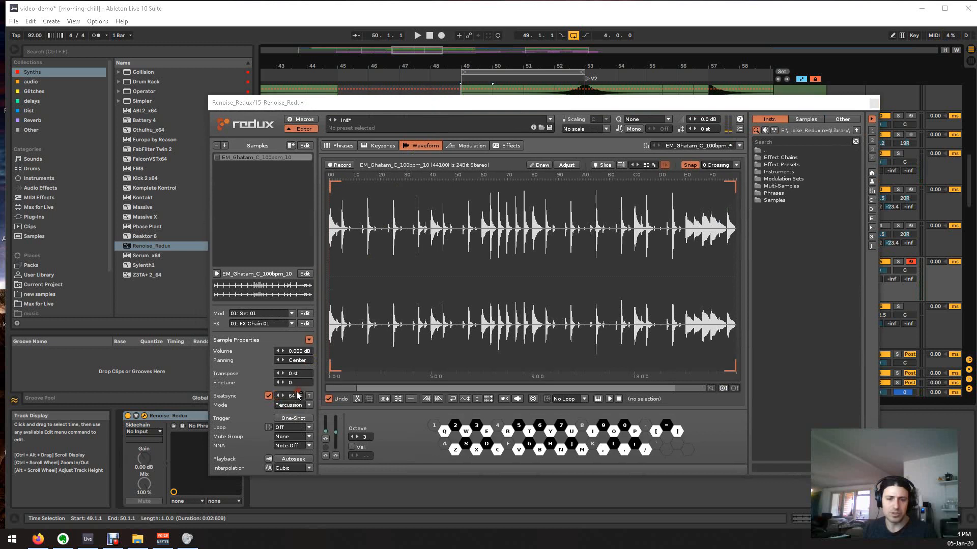
pyautogui.click(479, 250)
pyautogui.press('q')
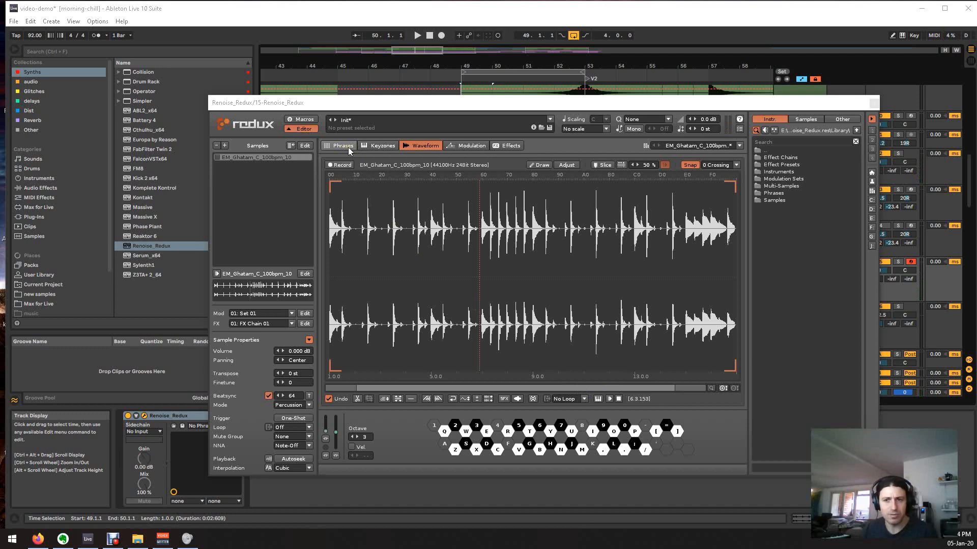
pyautogui.press('q')
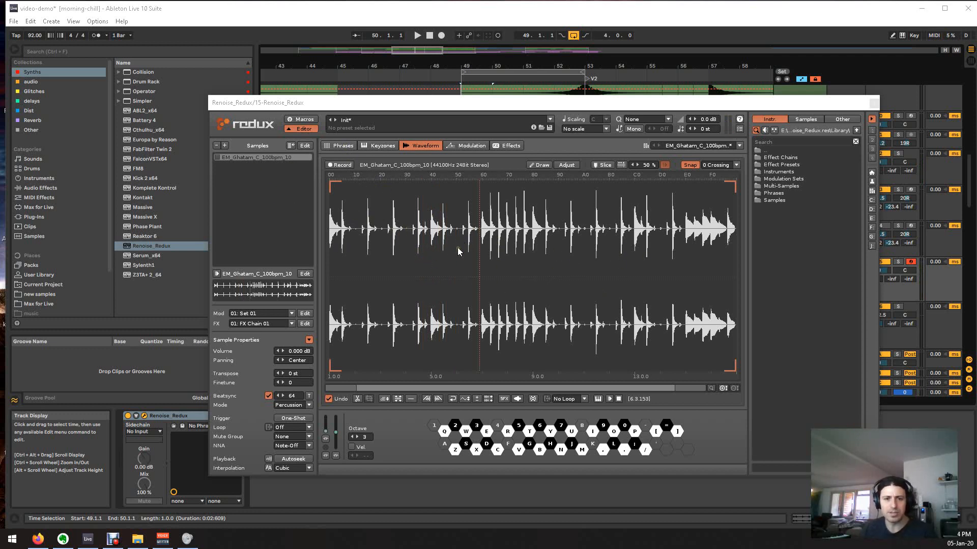
# - Add SM101_brk_animal break_140bpm.flac from the Samples/Breaks library folder to the instrument's sample list
pyautogui.doubleClick(774, 200)
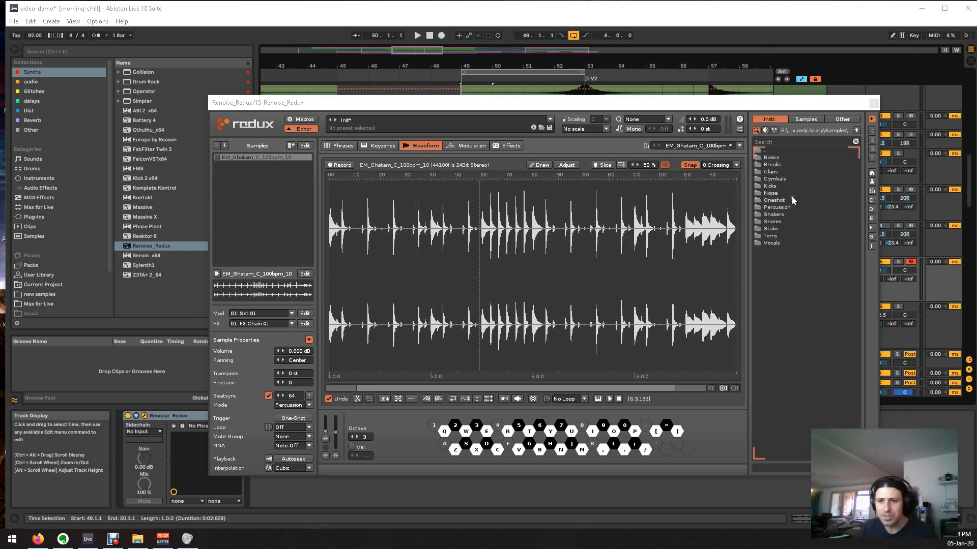
pyautogui.doubleClick(782, 166)
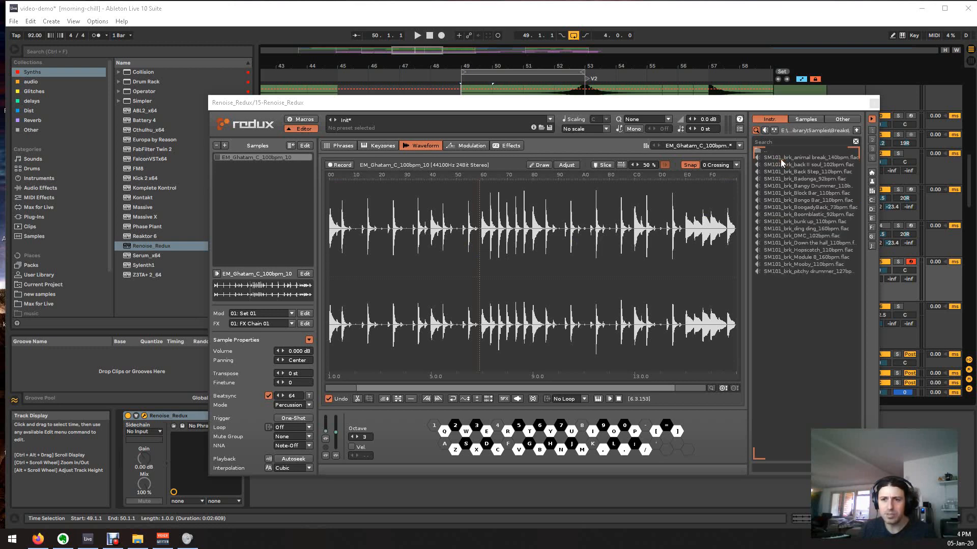
pyautogui.moveTo(780, 158); pyautogui.dragTo(252, 193)
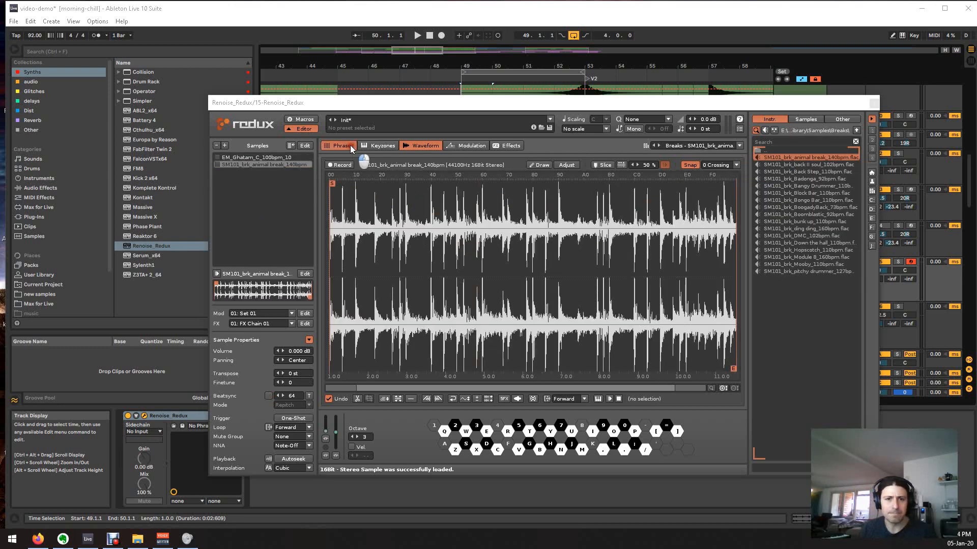
# - Create a new phrase and show the sample column for its notes
pyautogui.click(343, 145)
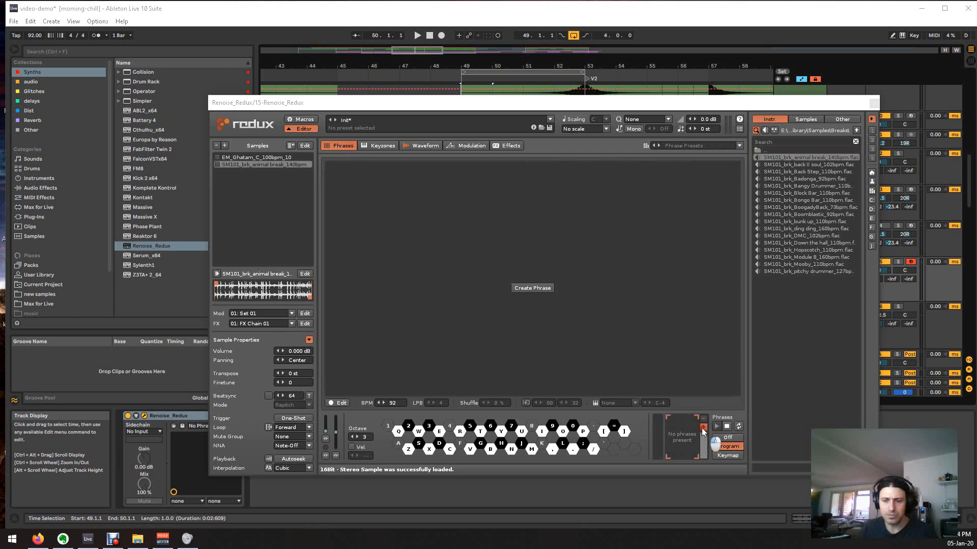
pyautogui.click(703, 426)
pyautogui.click(379, 381)
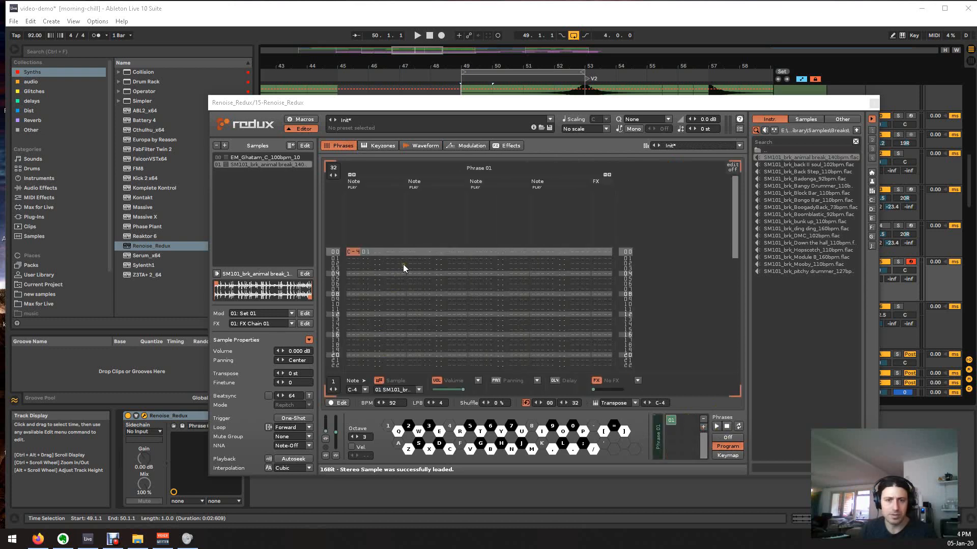
# - Play the new phrase to hear the animal break, stop it and return to the first line
pyautogui.press('space')
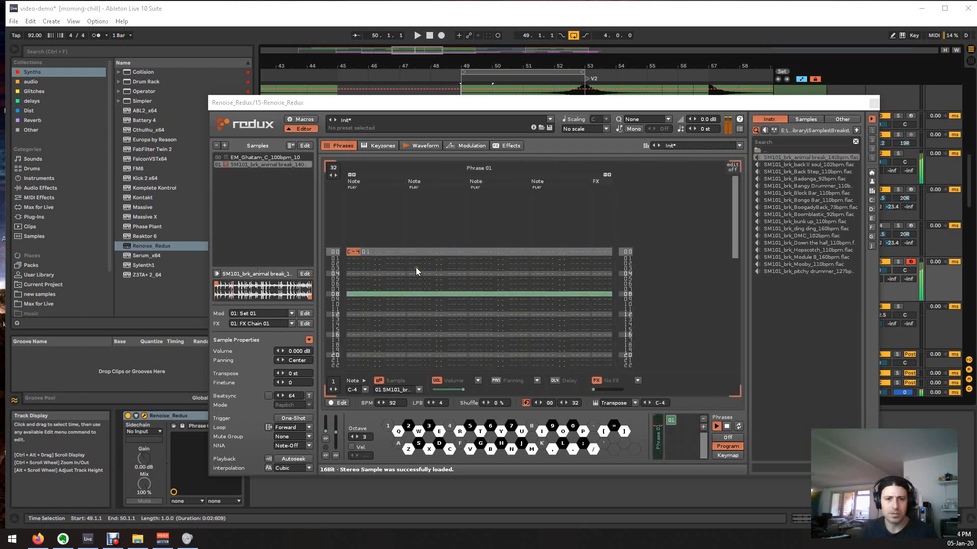
pyautogui.scroll(-5, 422, 264)
pyautogui.scroll(-3, 426, 262)
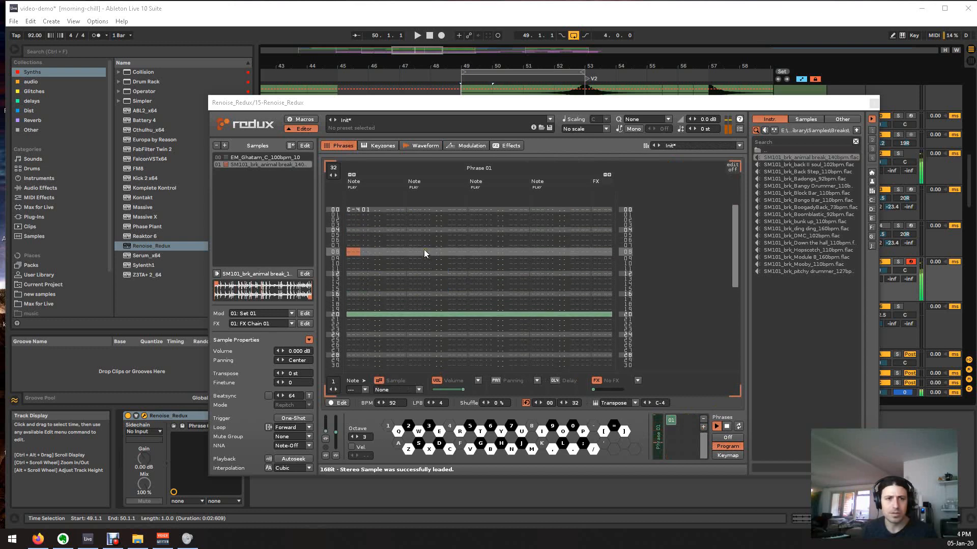
pyautogui.press('space')
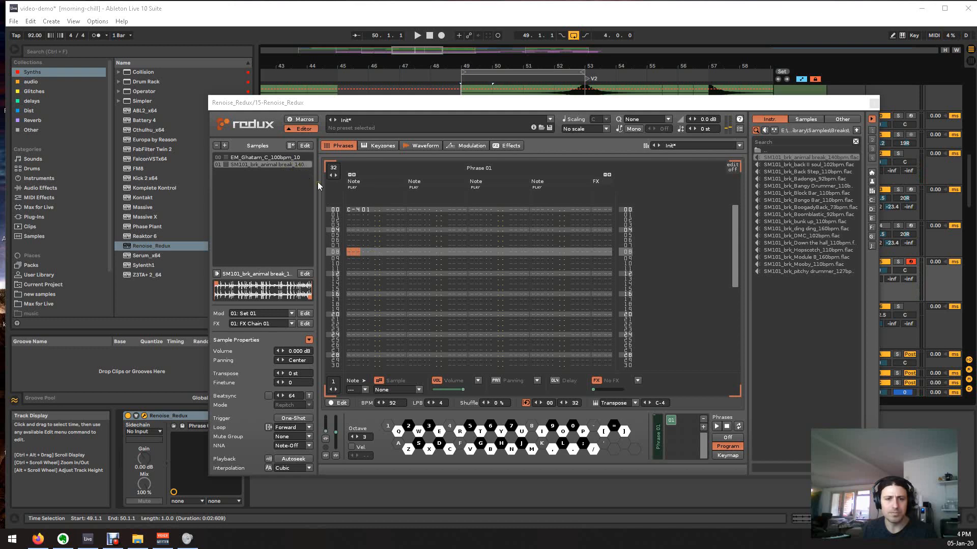
pyautogui.scroll(8, 377, 237)
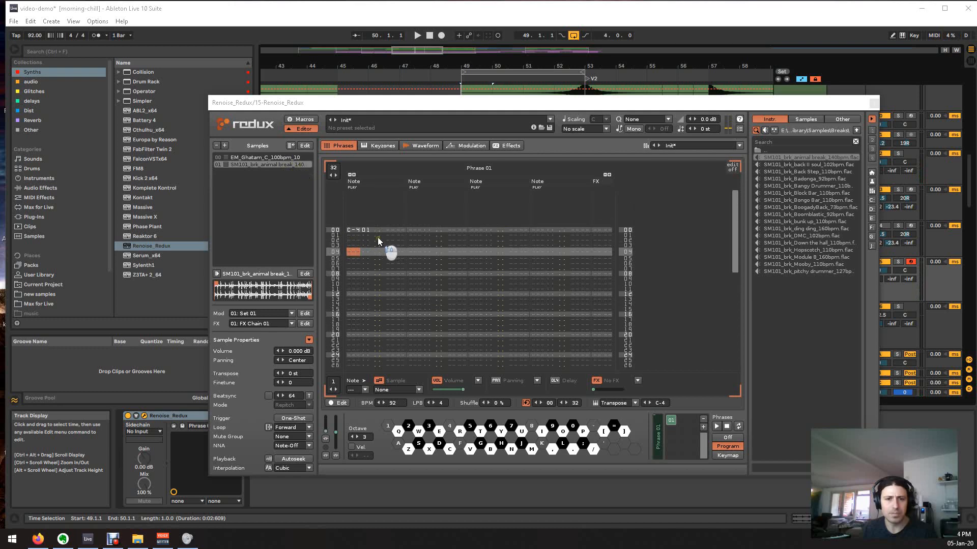
# - Set the project tempo to 140 BPM
pyautogui.click(34, 37)
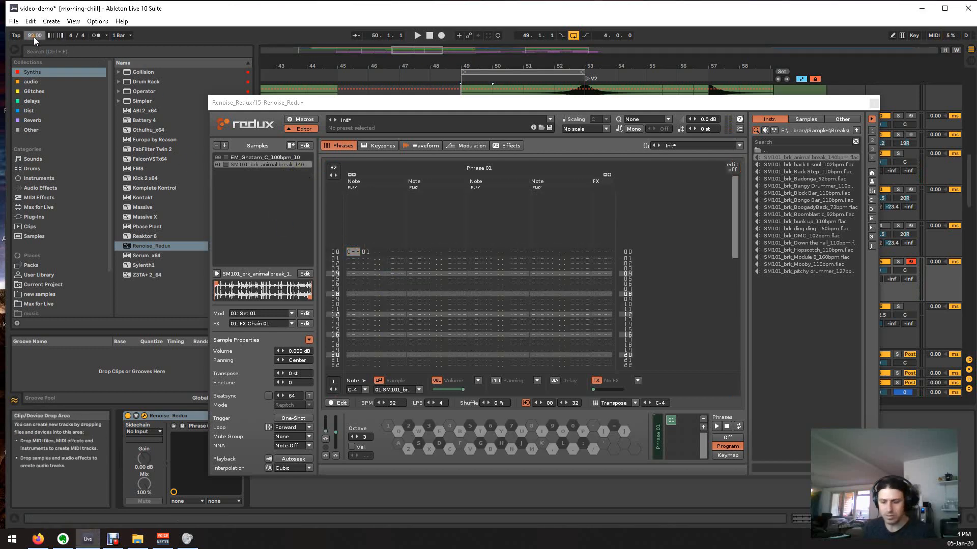
pyautogui.write('140')
pyautogui.press('Return')
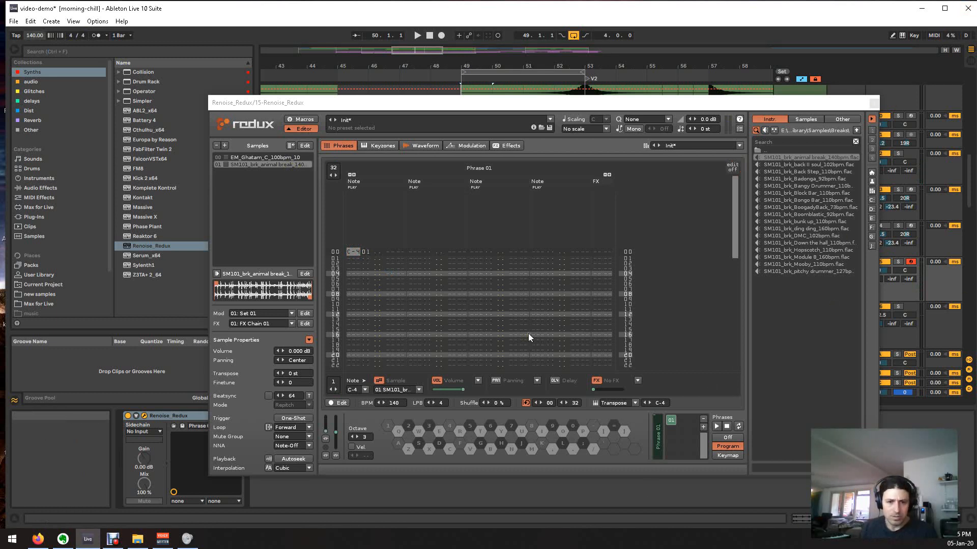
# - Enable Beatsync for the animal break sample and set its mode to Time-Stretch (Percussion)
pyautogui.click(269, 396)
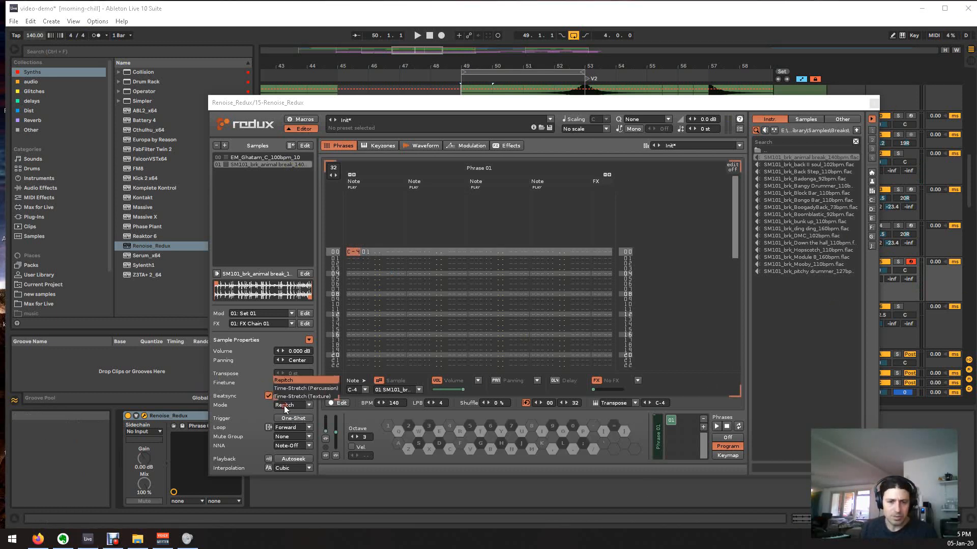
pyautogui.click(284, 405)
pyautogui.click(298, 390)
# - Play the phrase with the beatsynced break and return to its first line
pyautogui.click(402, 310)
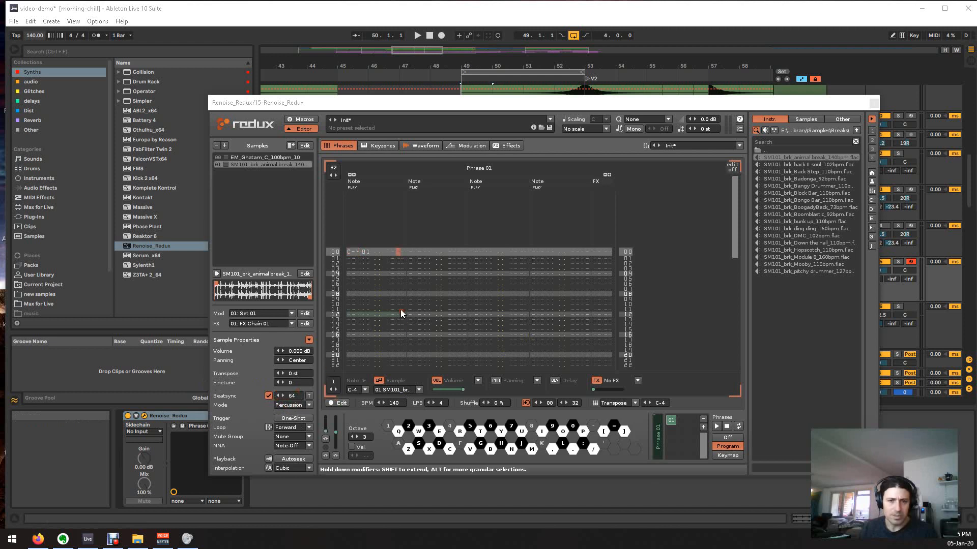
pyautogui.press('space')
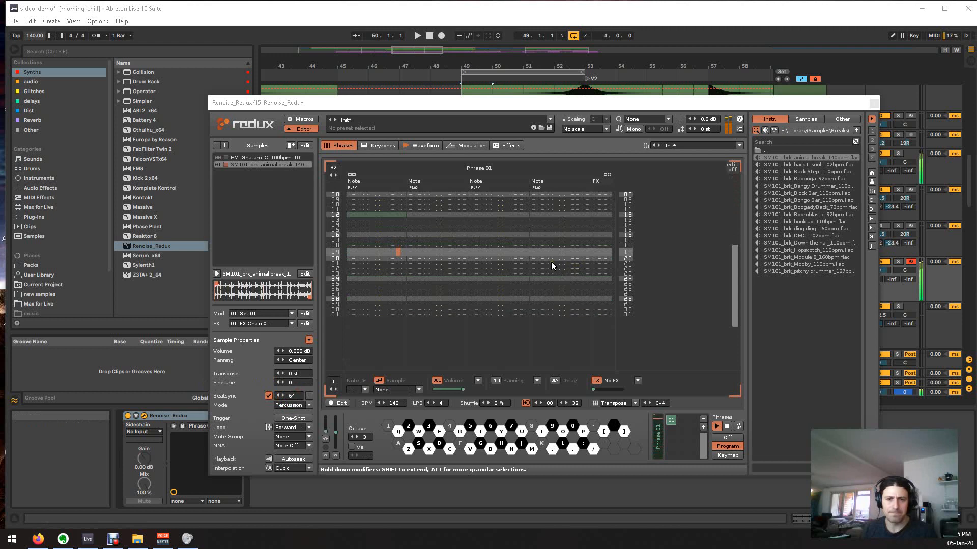
pyautogui.scroll(13, 531, 261)
pyautogui.scroll(6, 440, 255)
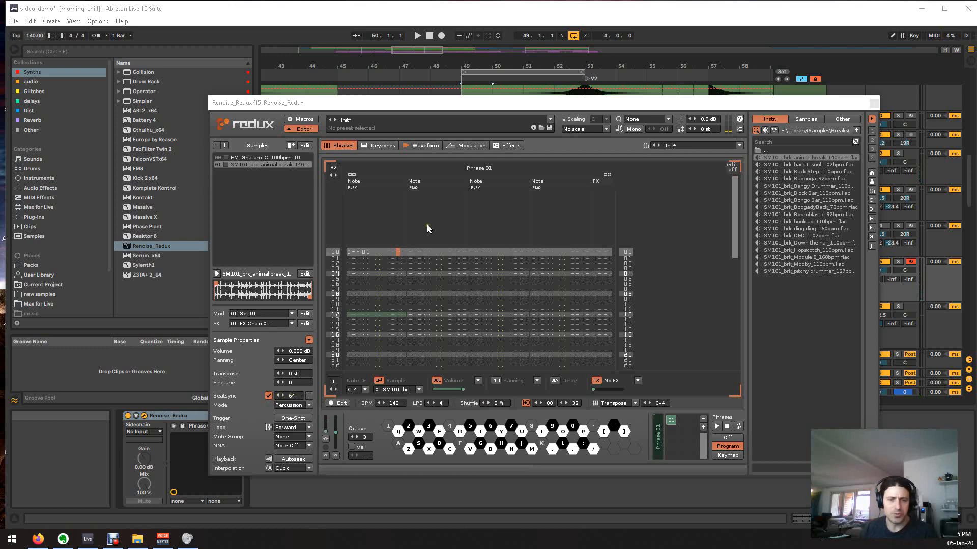
# - Examine the animal break's waveform and its offset ruler, and return to the phrase
pyautogui.scroll(-16, 442, 242)
pyautogui.scroll(-13, 407, 315)
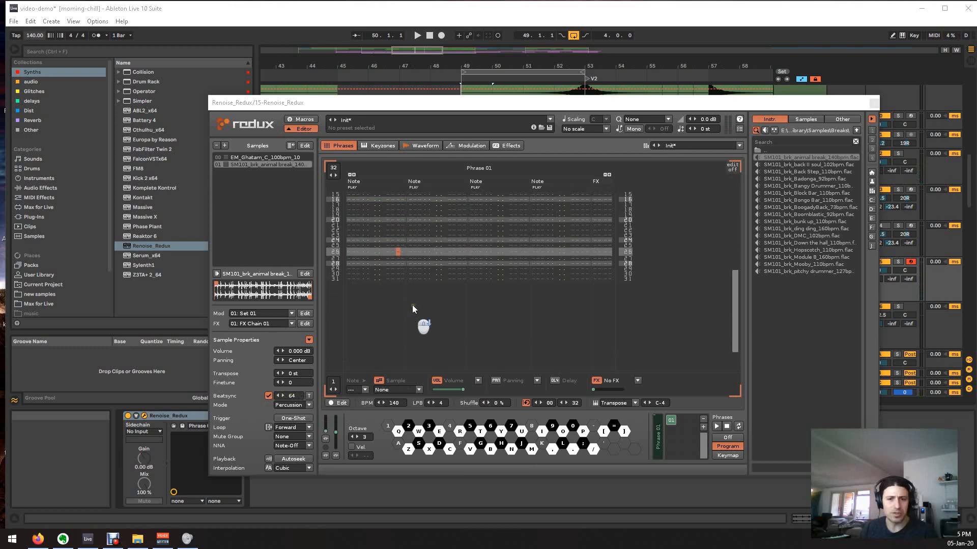
pyautogui.click(431, 145)
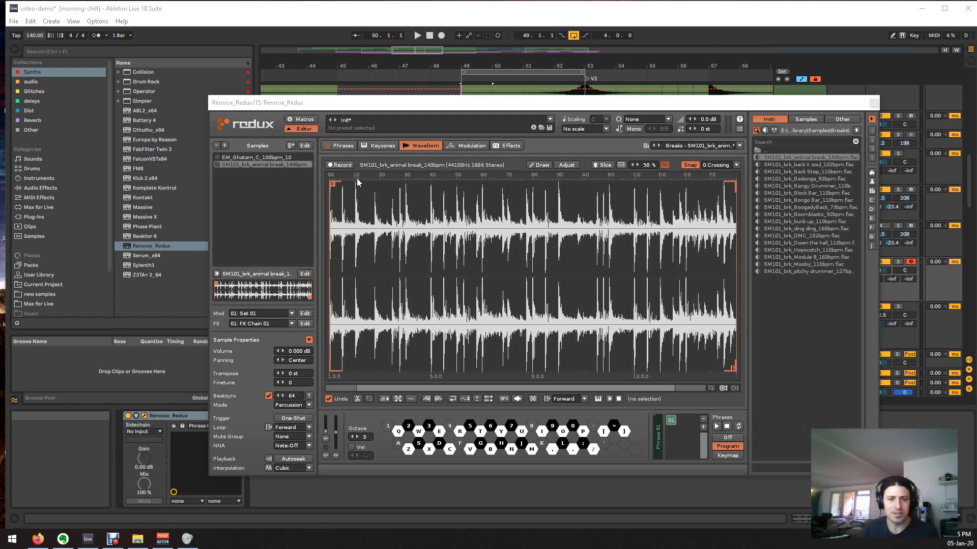
pyautogui.click(345, 148)
pyautogui.scroll(4, 423, 246)
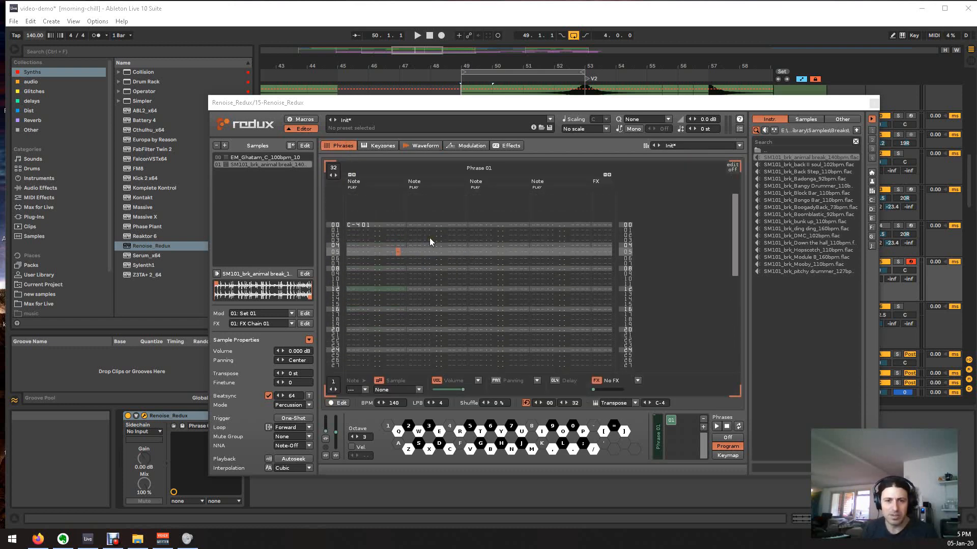
# - Turn on editing with an edit step of 4 and enter C-4 notes of sample 01 on every fourth line from 00 to 28
pyautogui.press('Left')
pyautogui.press('Left')
pyautogui.press('Left')
pyautogui.press('Left')
pyautogui.press('Left')
pyautogui.press('Left')
pyautogui.press('Left')
pyautogui.press('Up')
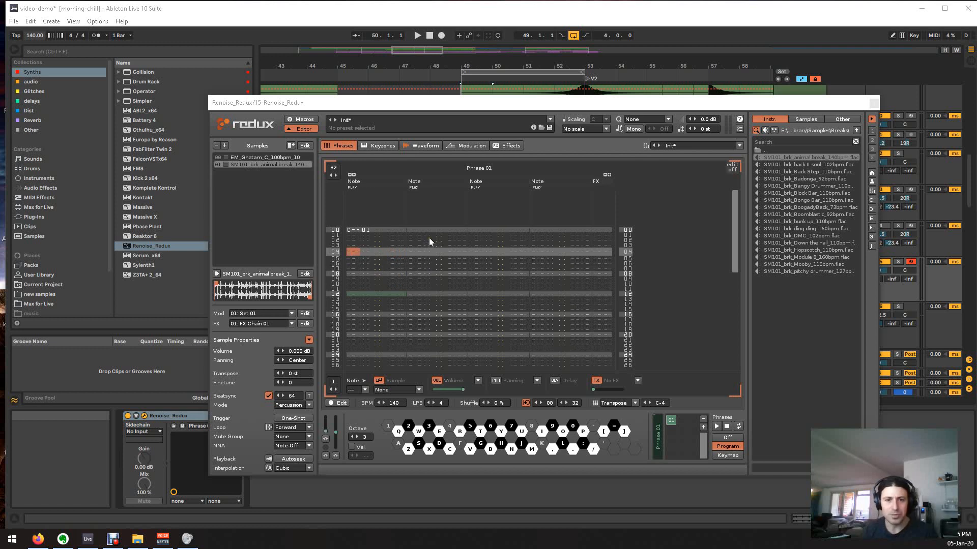
pyautogui.press('Up')
pyautogui.press('Up')
pyautogui.press('Up')
pyautogui.press('Up')
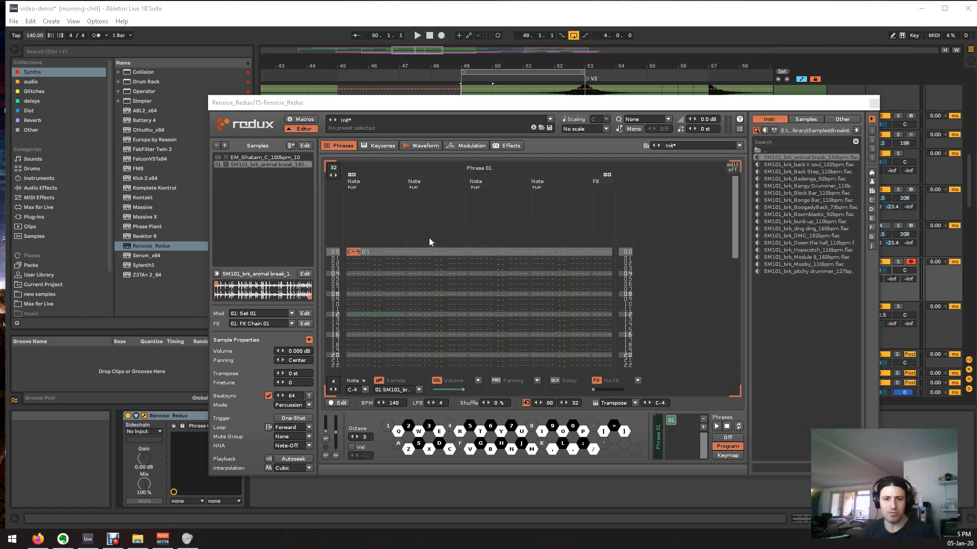
pyautogui.press('Escape')
pyautogui.press('q')
pyautogui.press('q')
pyautogui.press('q')
pyautogui.press('q')
pyautogui.press('q')
pyautogui.press('q')
pyautogui.press('q')
pyautogui.press('q')
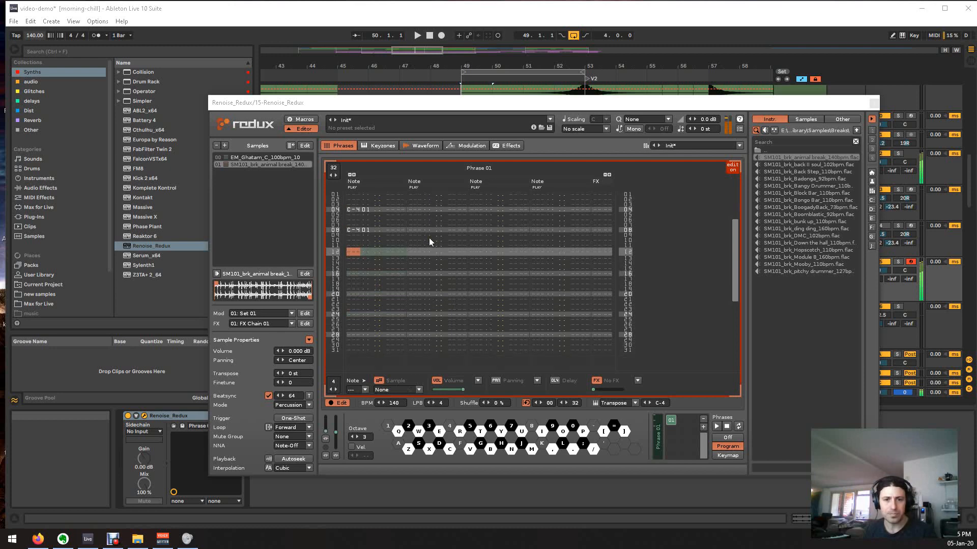
# - Add an S00 sample offset command to each C-4 note in the phrase
pyautogui.press('Right')
pyautogui.press('Right')
pyautogui.press('Right')
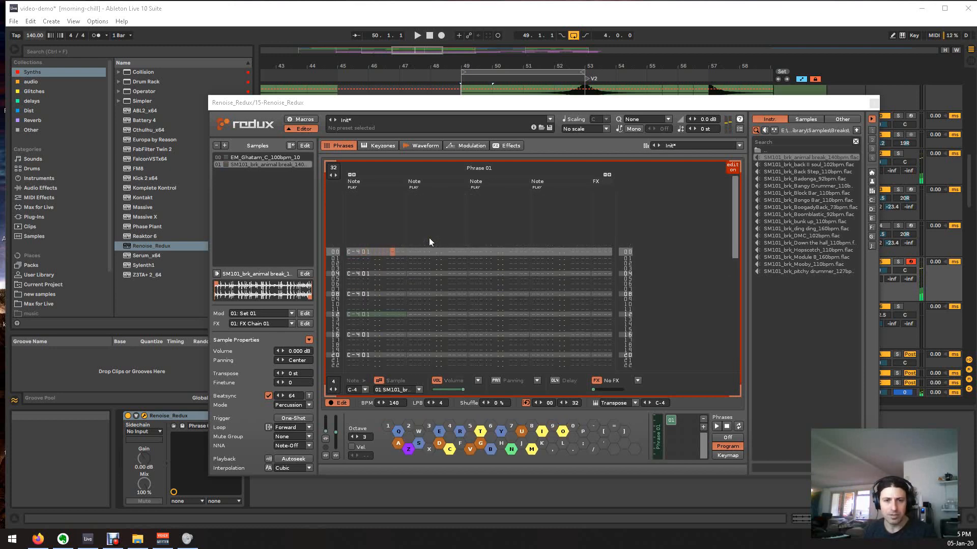
pyautogui.write('s')
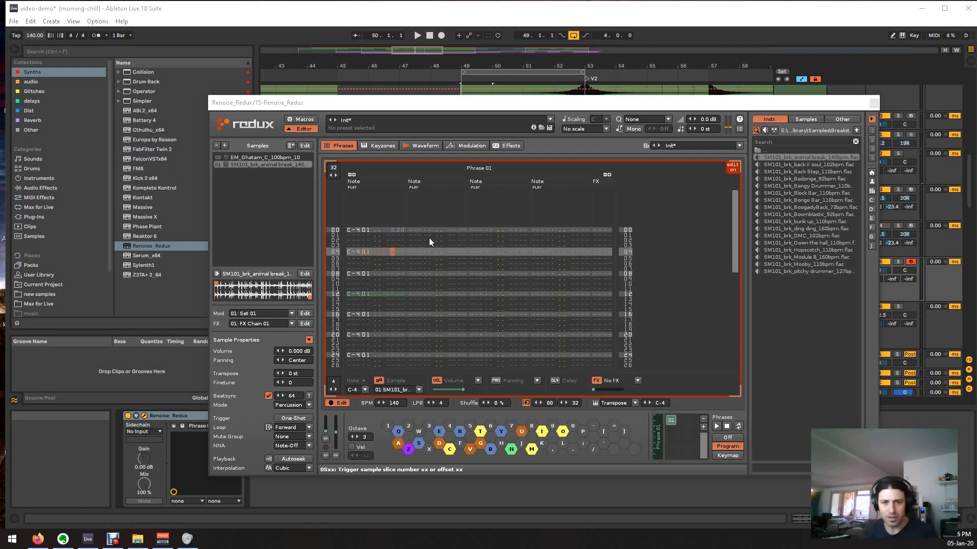
pyautogui.write('sssssss')
# - Set the sample offsets on lines 04 to 28 to S10, S20, S30, S40, S50, S60 and S70 in order
pyautogui.press('Right')
pyautogui.press('Down')
pyautogui.press('Down')
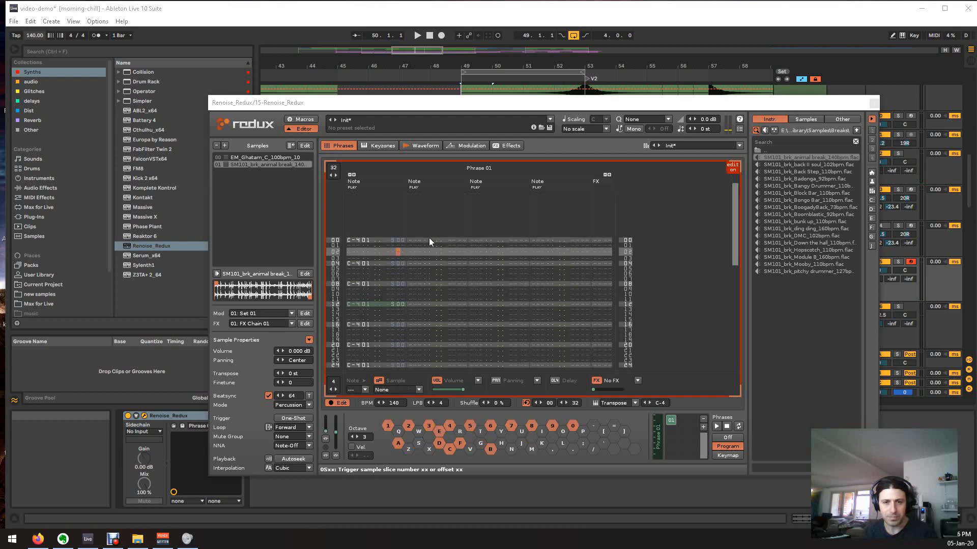
pyautogui.press('Down')
pyautogui.press('Down')
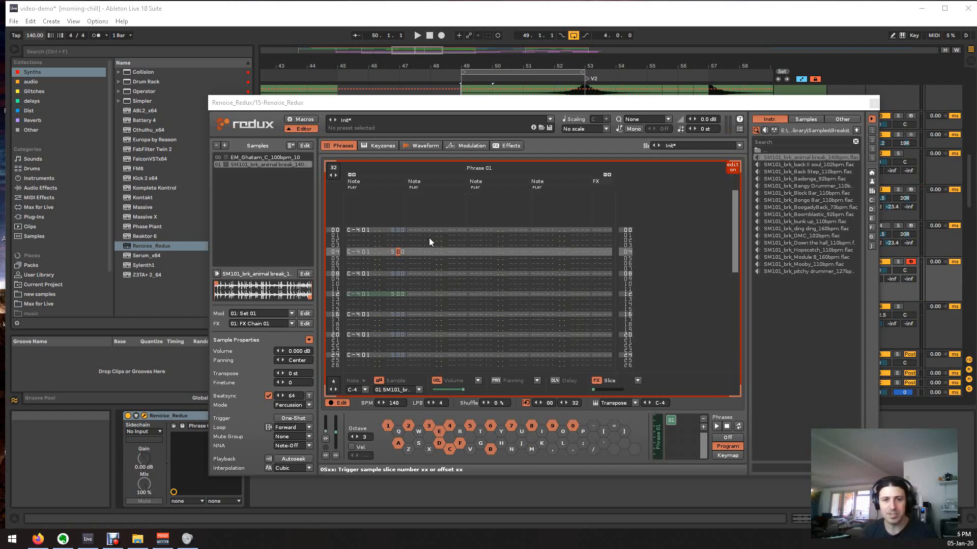
pyautogui.write('1234567')
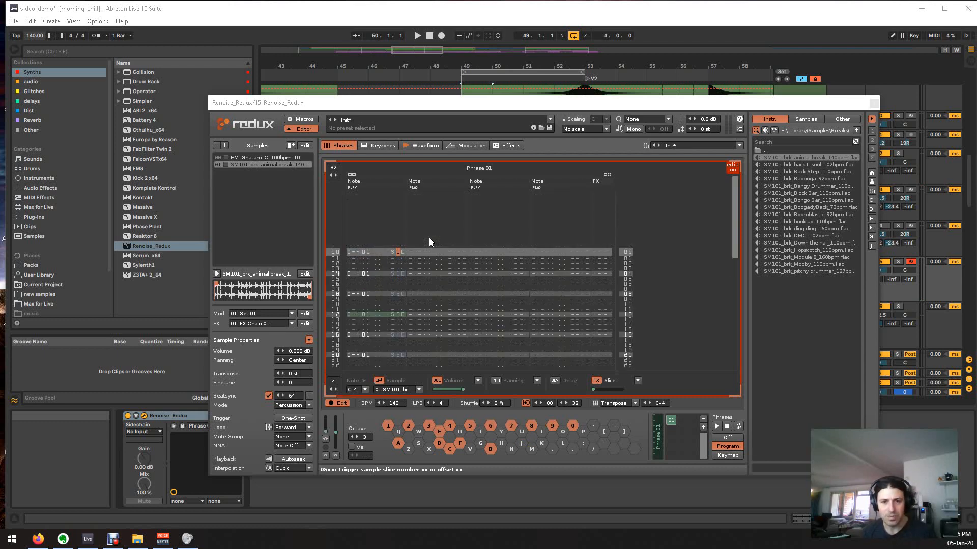
# - Step through the phrase lines to review the offset command on each note
pyautogui.press('Down')
pyautogui.press('Down')
pyautogui.press('Down')
pyautogui.press('Down')
pyautogui.press('Down')
pyautogui.press('Down')
pyautogui.press('Down')
pyautogui.press('Down')
pyautogui.press('Down')
pyautogui.press('Down')
pyautogui.press('Down')
pyautogui.press('Down')
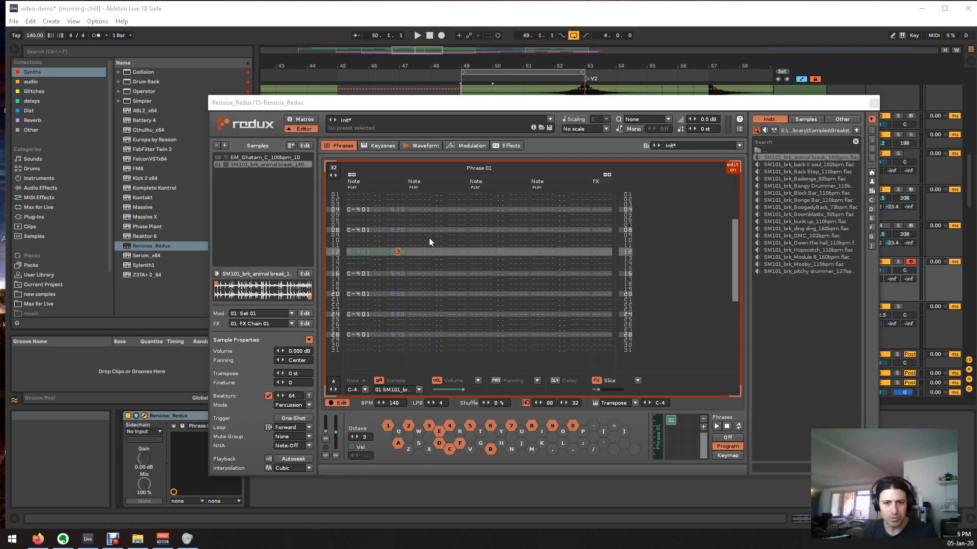
pyautogui.press('Down')
pyautogui.press('Down')
pyautogui.press('Down')
pyautogui.press('Down')
pyautogui.press('Down')
pyautogui.press('Down')
pyautogui.press('Down')
pyautogui.press('Down')
pyautogui.press('Down')
pyautogui.press('Down')
pyautogui.press('Down')
pyautogui.press('Down')
pyautogui.press('Down')
pyautogui.press('Down')
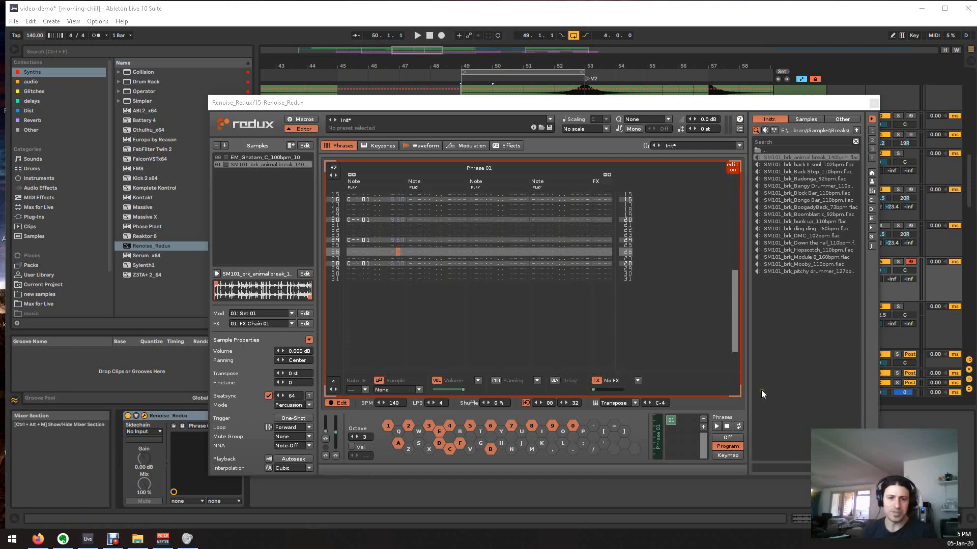
pyautogui.scroll(13, 435, 270)
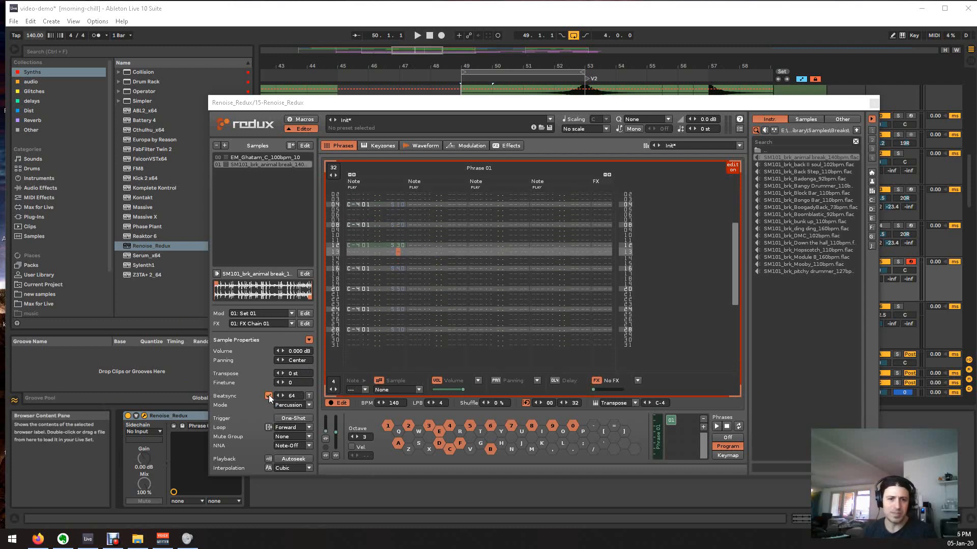
# - Compare the phrase's offset values with the positions marked above the animal break's waveform
pyautogui.click(415, 146)
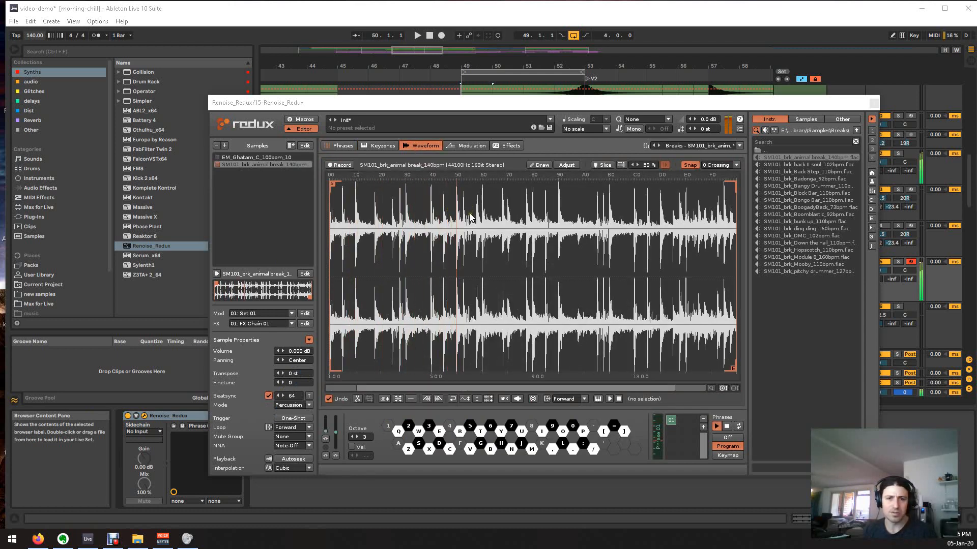
pyautogui.click(343, 145)
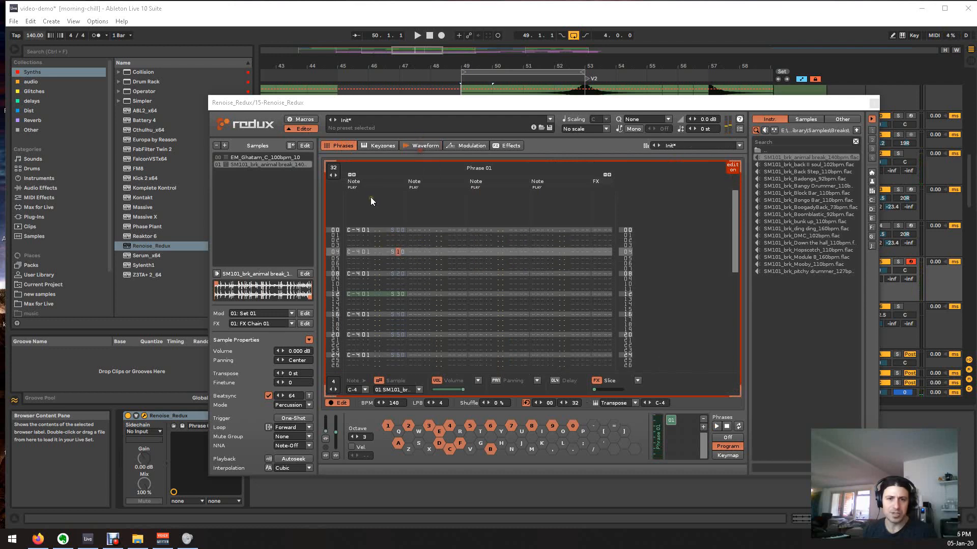
pyautogui.click(423, 147)
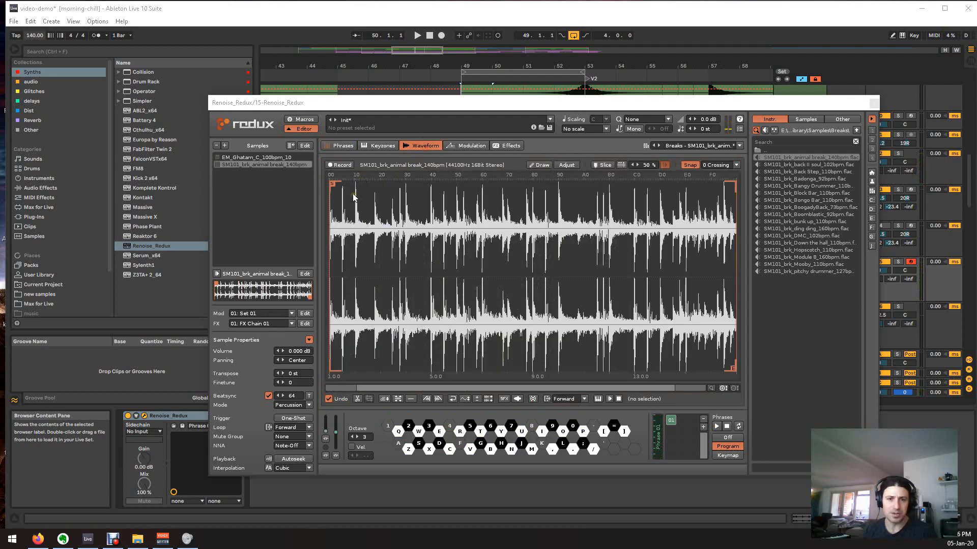
pyautogui.click(339, 149)
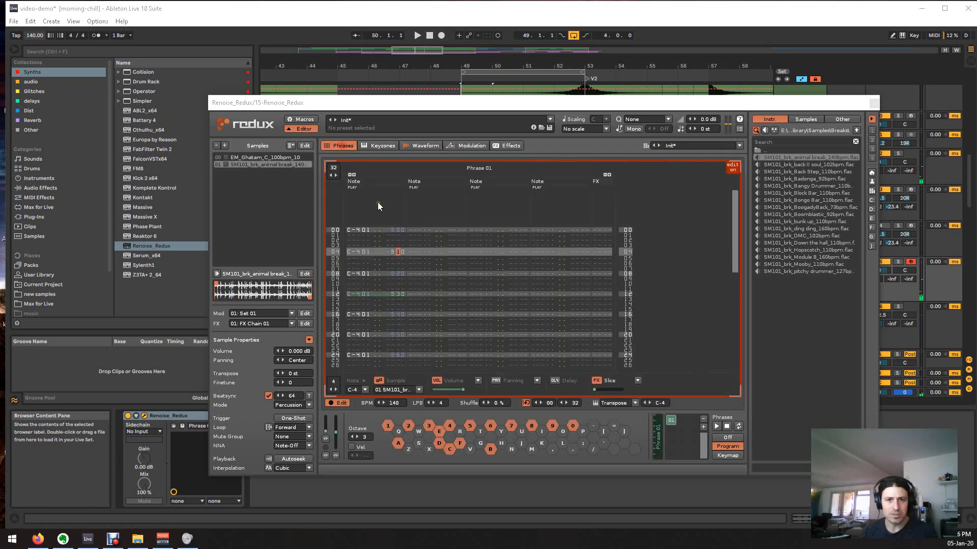
pyautogui.scroll(-3, 472, 282)
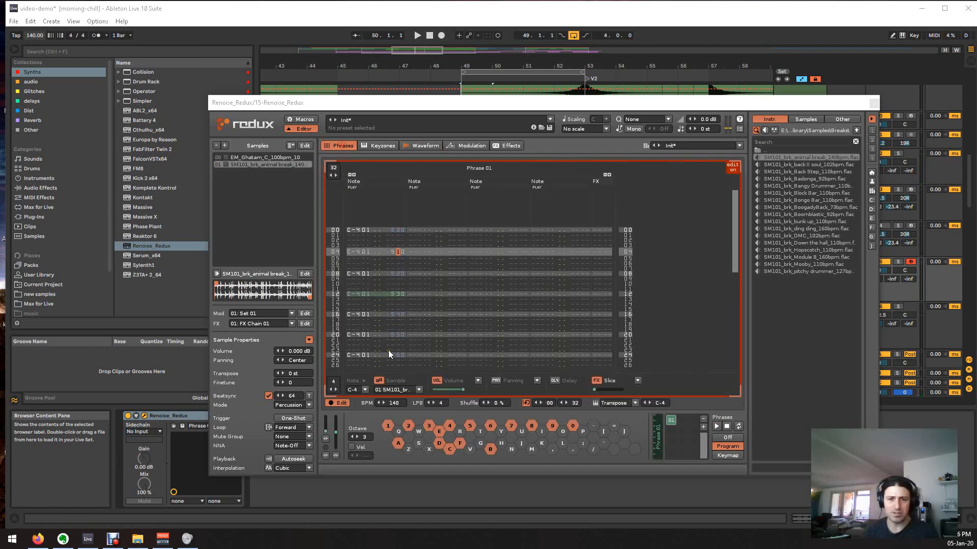
# - Rearrange the break with offset S30 on line 04 and S00 on line 12, and play the phrase
pyautogui.write('3')
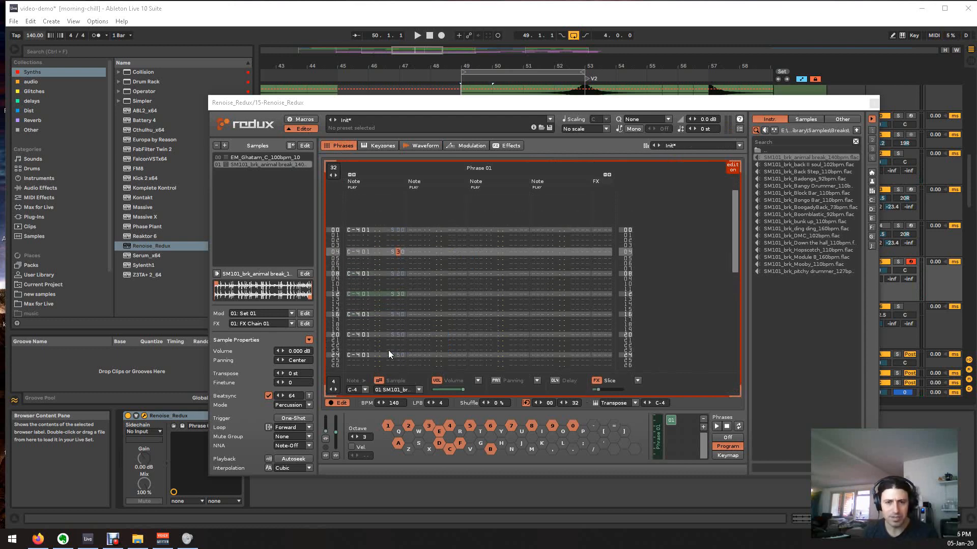
pyautogui.write('33')
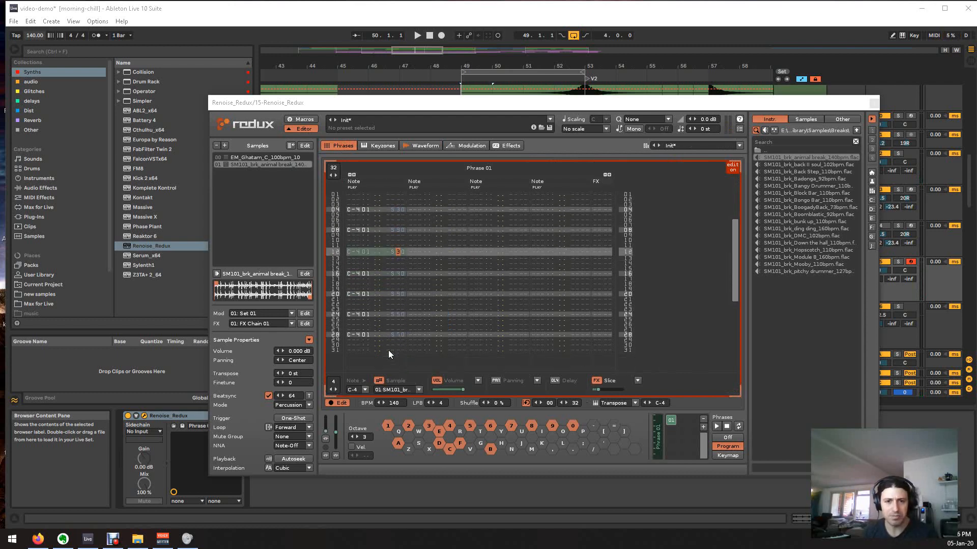
pyautogui.write('0')
pyautogui.press('space')
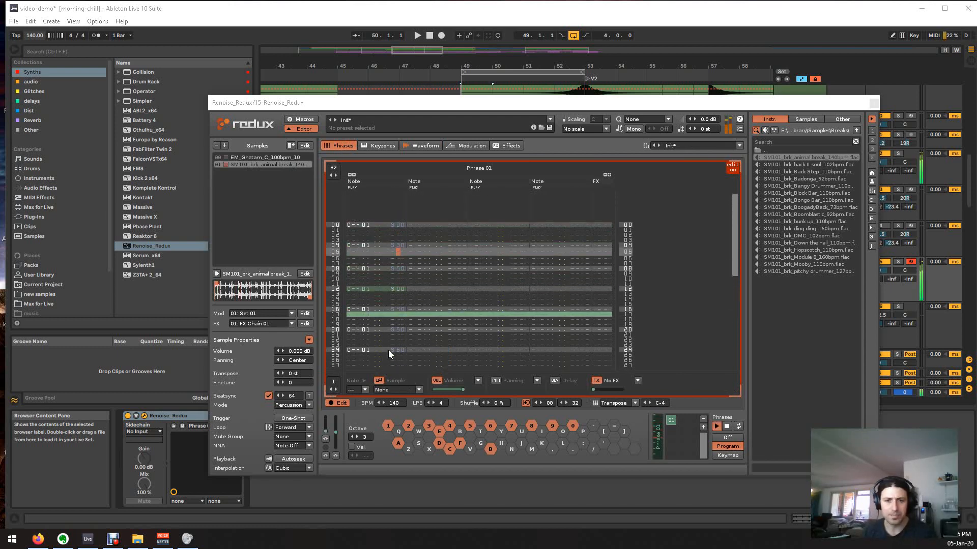
# - Stop playback, set the edit step to 1 and reset the offsets on lines 04 and 08 to S00
pyautogui.hotkey('ctrl', '1')
pyautogui.press('space')
pyautogui.press('Down')
pyautogui.press('Down')
pyautogui.press('Down')
pyautogui.press('Down')
pyautogui.press('Down')
pyautogui.press('Down')
pyautogui.press('Down')
pyautogui.press('Down')
pyautogui.press('Down')
pyautogui.press('Down')
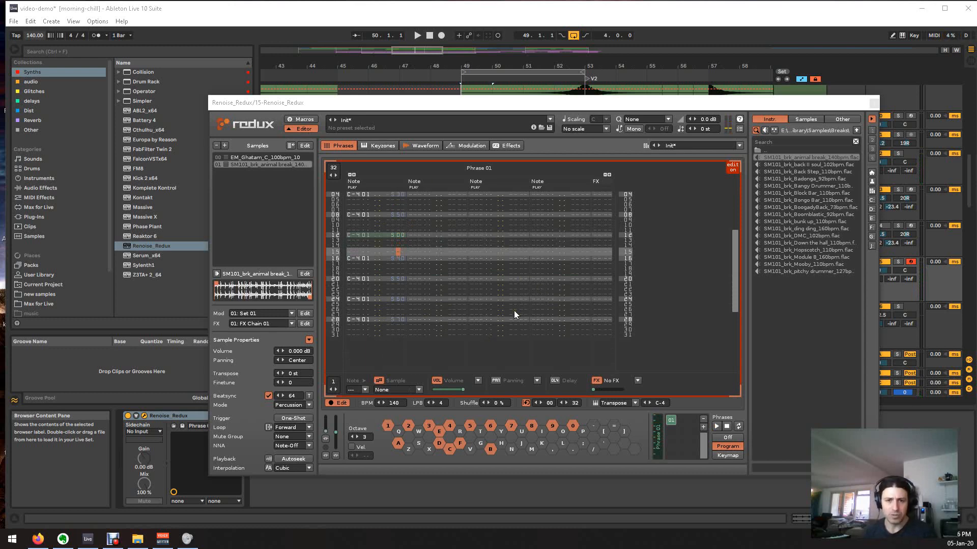
pyautogui.press('Up')
pyautogui.press('Up')
pyautogui.press('Up')
pyautogui.press('Up')
pyautogui.press('Up')
pyautogui.press('Up')
pyautogui.press('Up')
pyautogui.press('Up')
pyautogui.press('Up')
pyautogui.press('Up')
pyautogui.press('Up')
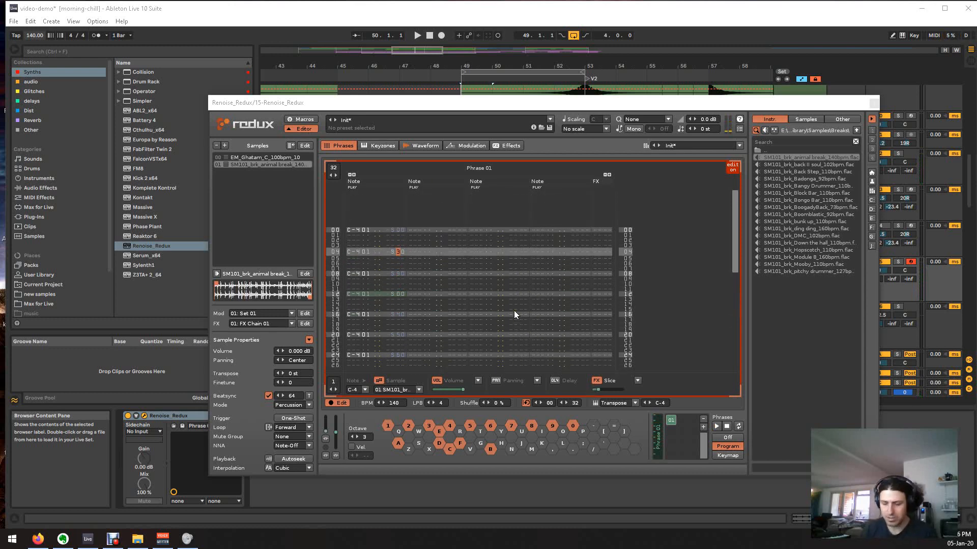
pyautogui.press('Delete')
pyautogui.press('space')
pyautogui.press('space')
pyautogui.press('Down')
pyautogui.press('Down')
pyautogui.press('Down')
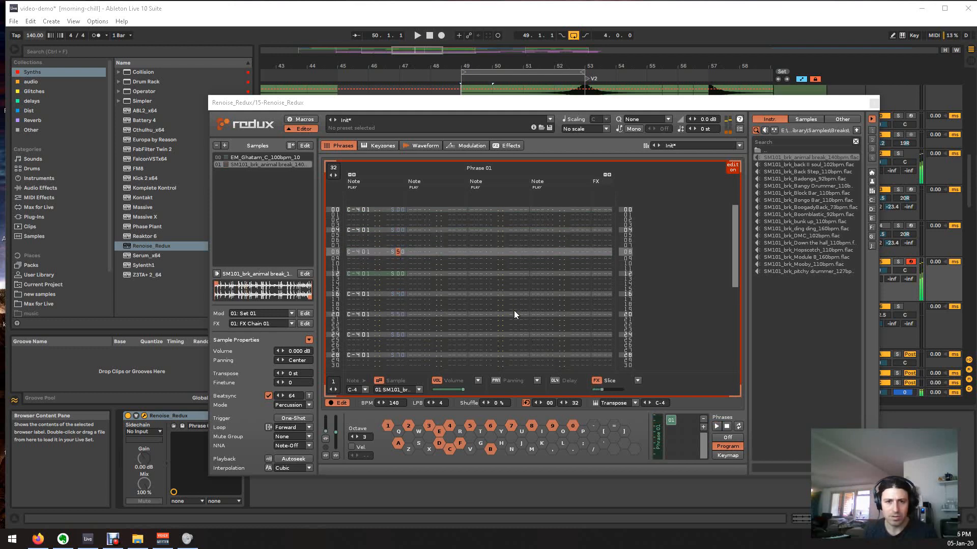
pyautogui.write('0')
pyautogui.press('Down')
pyautogui.press('Down')
pyautogui.press('Down')
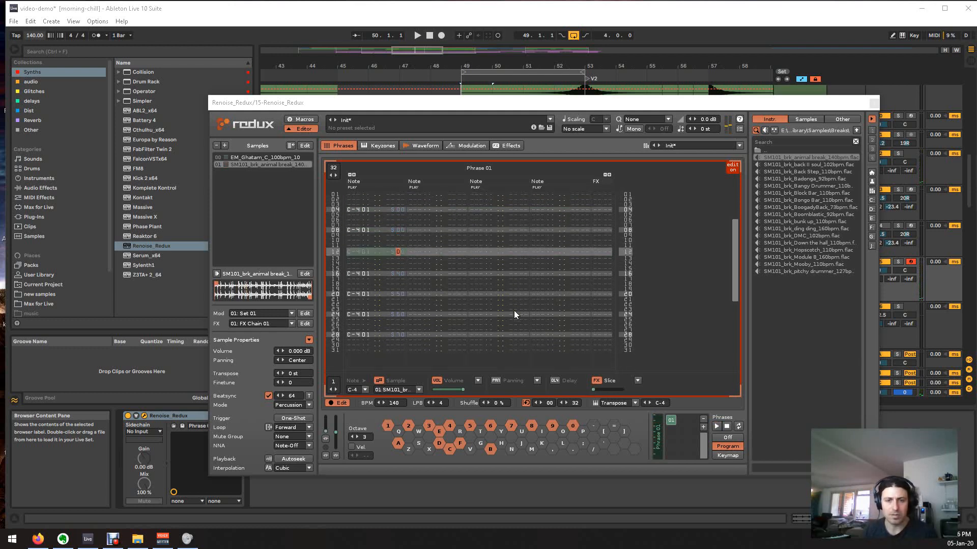
# - Shorten the phrase to 16 lines, set the offset on line 12 to S10 and play it
pyautogui.click(336, 175)
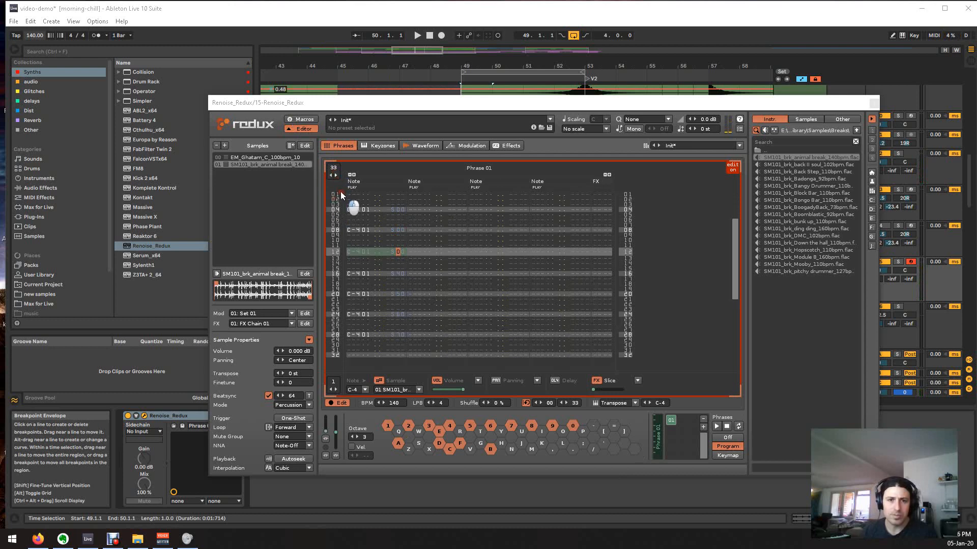
pyautogui.moveTo(334, 170); pyautogui.dragTo(334, 203)
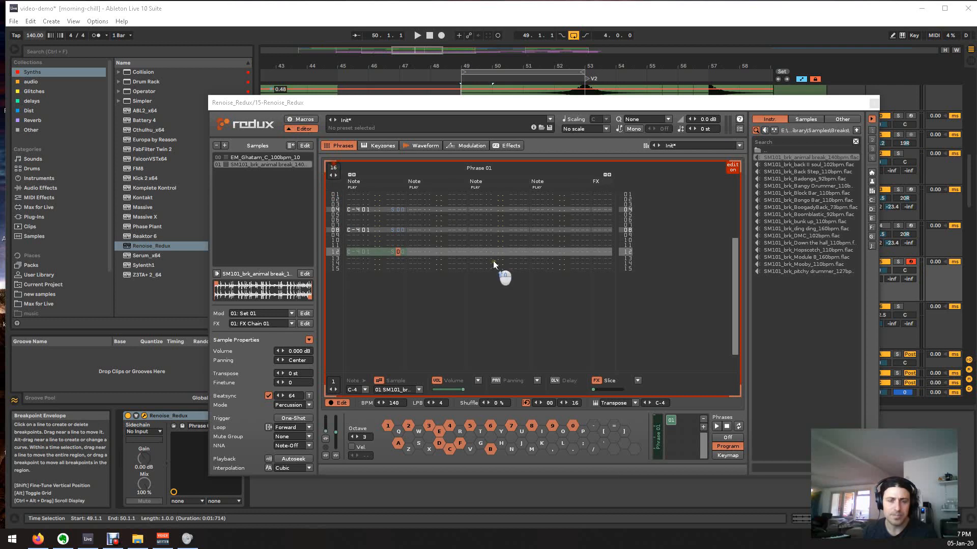
pyautogui.press('Up')
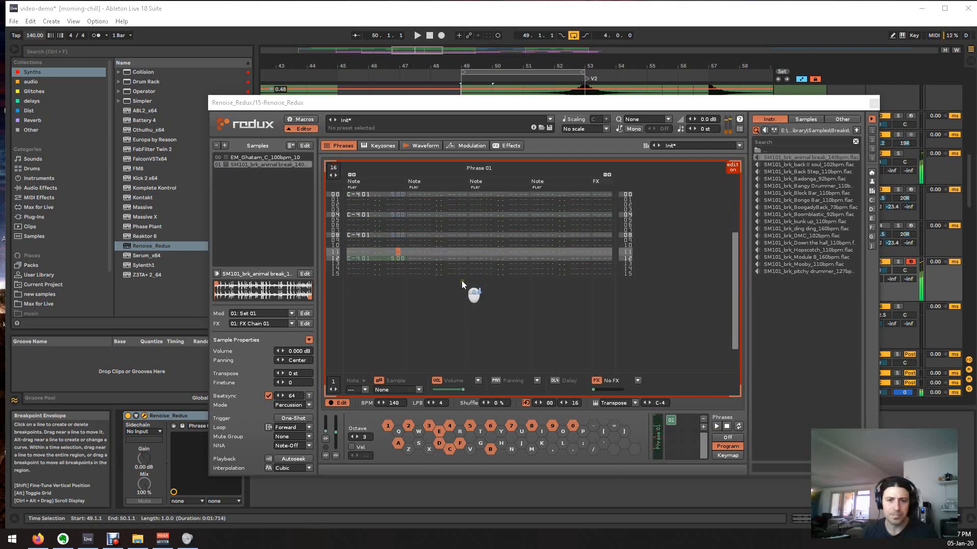
pyautogui.press('Down')
pyautogui.write('1')
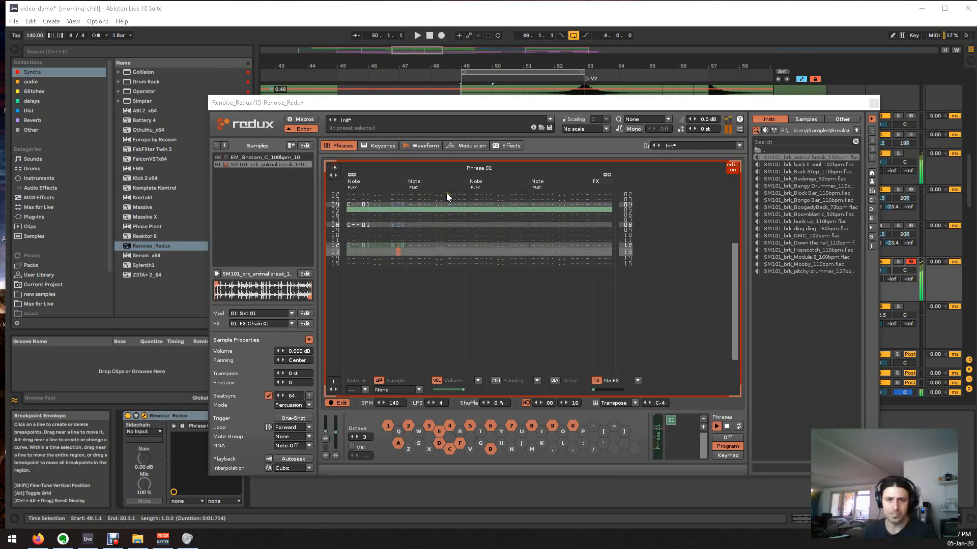
pyautogui.press('Up')
pyautogui.press('Up')
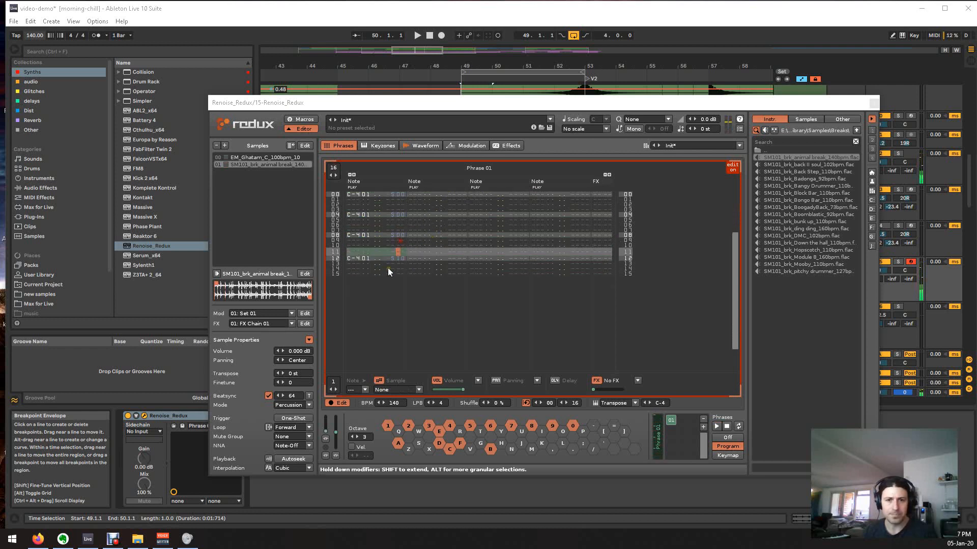
# - Copy the C-4 01 S10 note from line 12 to lines 13, 14 and 15, and play the phrase
pyautogui.click(366, 243)
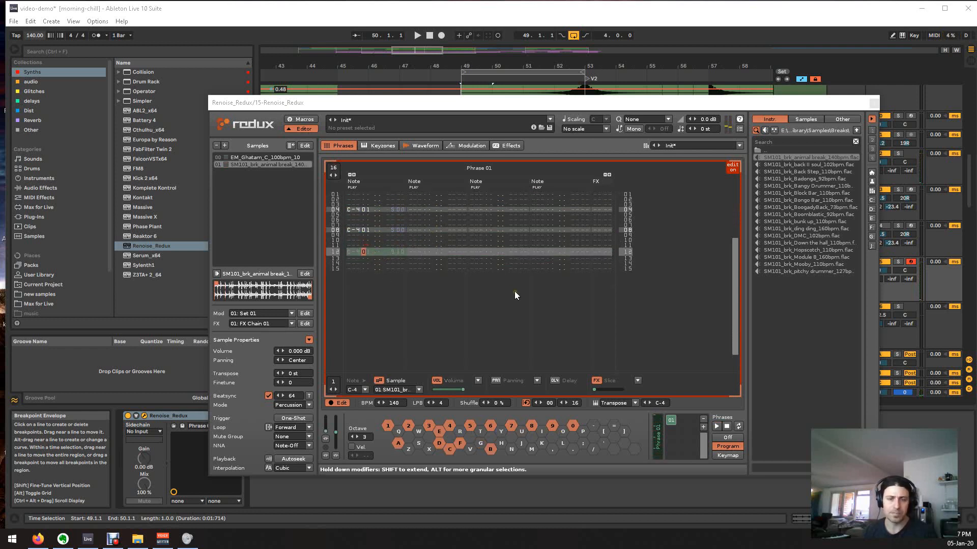
pyautogui.press('Right')
pyautogui.press('Left')
pyautogui.press('Left')
pyautogui.press('Down')
pyautogui.hotkey('ctrl', 'v')
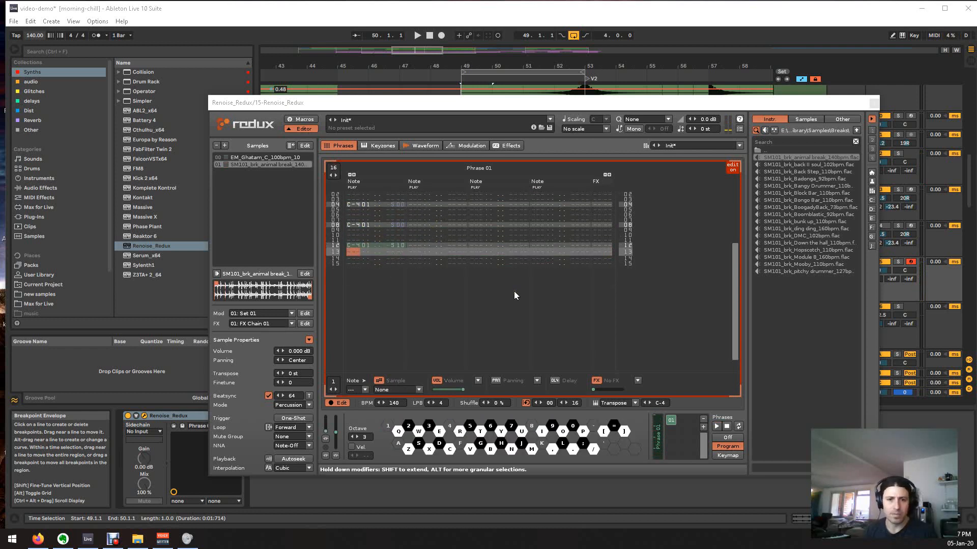
pyautogui.press('Down')
pyautogui.hotkey('ctrl', 'v')
pyautogui.press('Down')
pyautogui.write('C-4 01 S10')
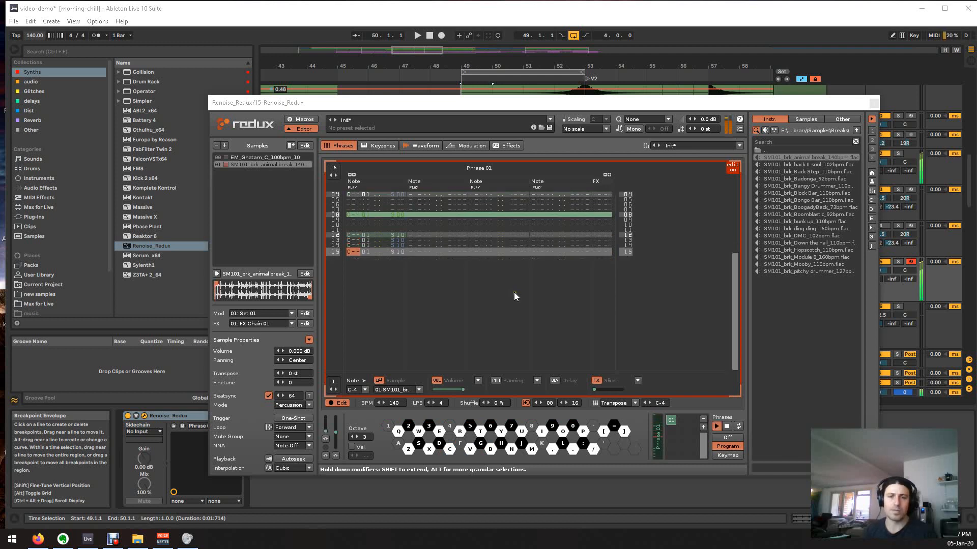
pyautogui.scroll(4, 494, 210)
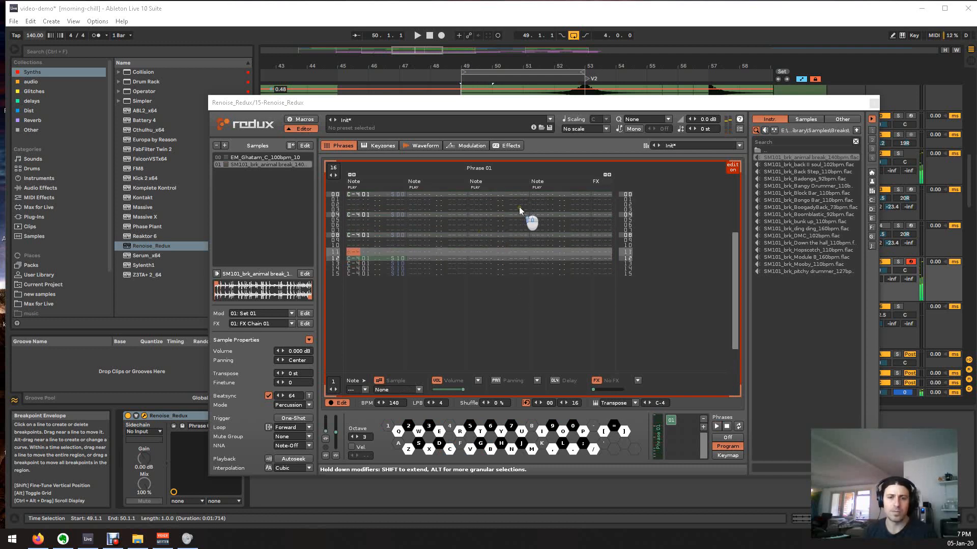
# - Set the note volumes on lines 12, 13 and 14 to 20, 30 and 40, and play the phrase
pyautogui.press('Right')
pyautogui.press('Right')
pyautogui.press('Right')
pyautogui.press('Down')
pyautogui.write('203040')
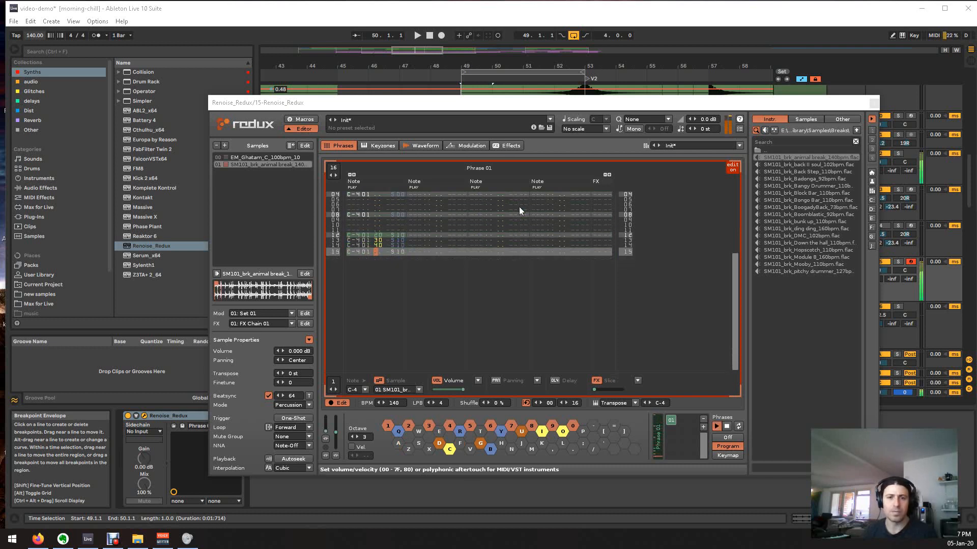
pyautogui.scroll(13, 518, 207)
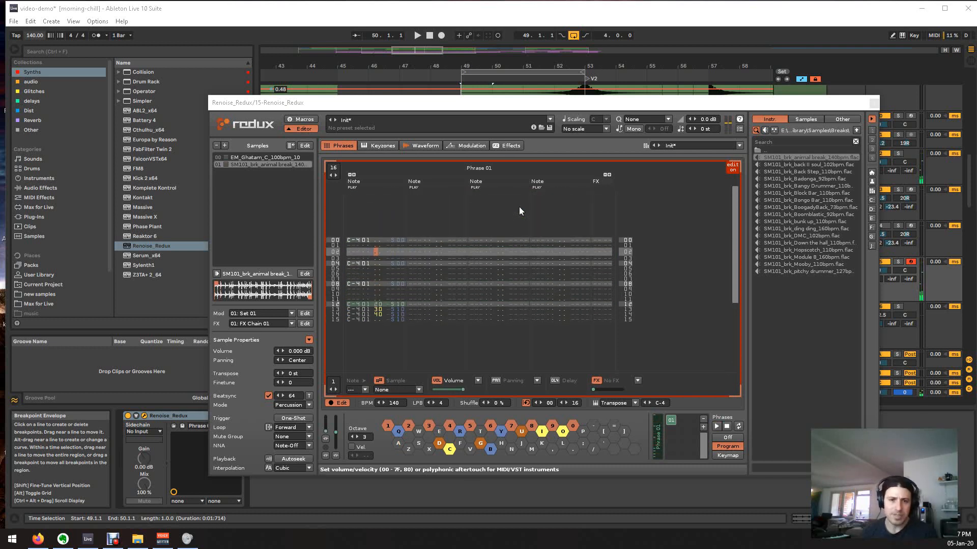
# - Check the animal break's waveform, return to the phrase and play it
pyautogui.click(424, 148)
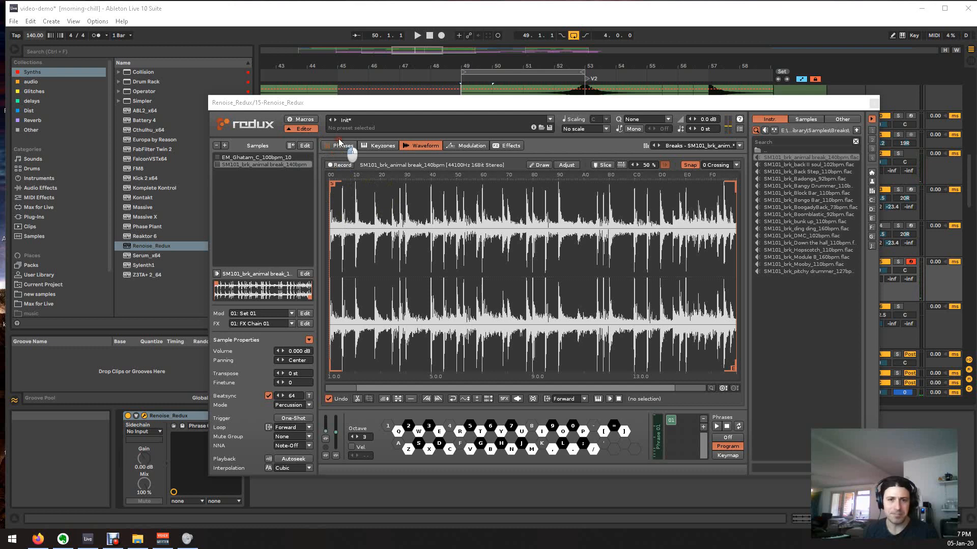
pyautogui.click(341, 146)
pyautogui.scroll(5, 435, 255)
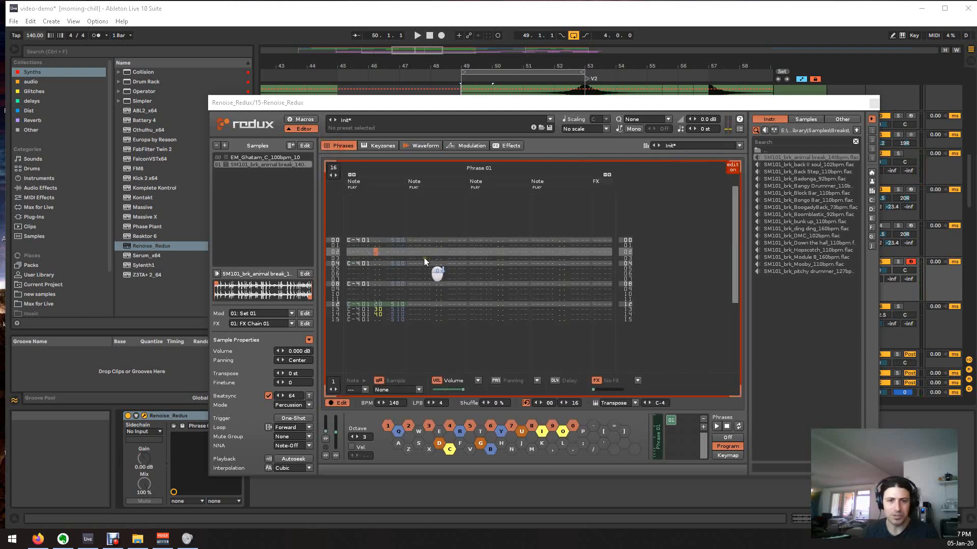
pyautogui.press('space')
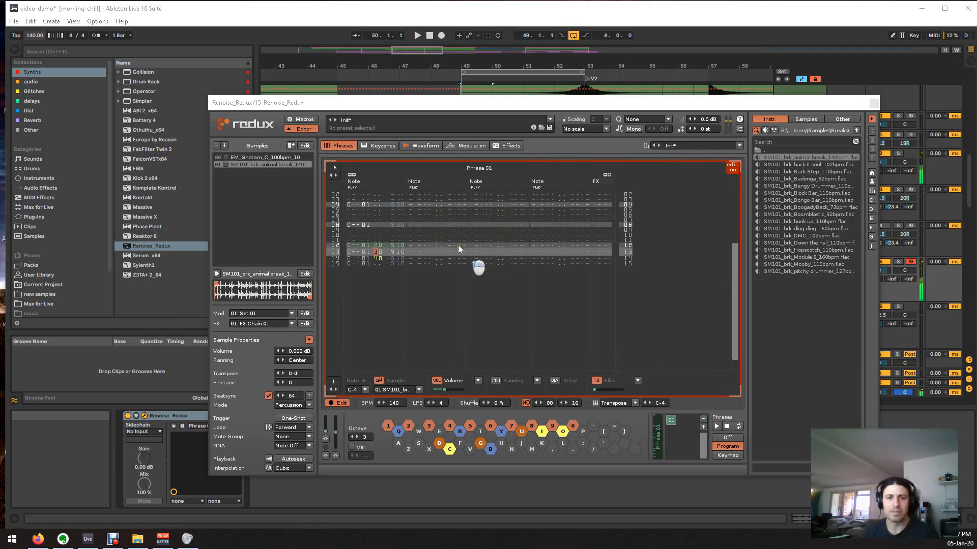
# - Select the EM_Ghatam_C_100bpm_10 sample and clear all break notes from the phrase's first note column
pyautogui.click(270, 157)
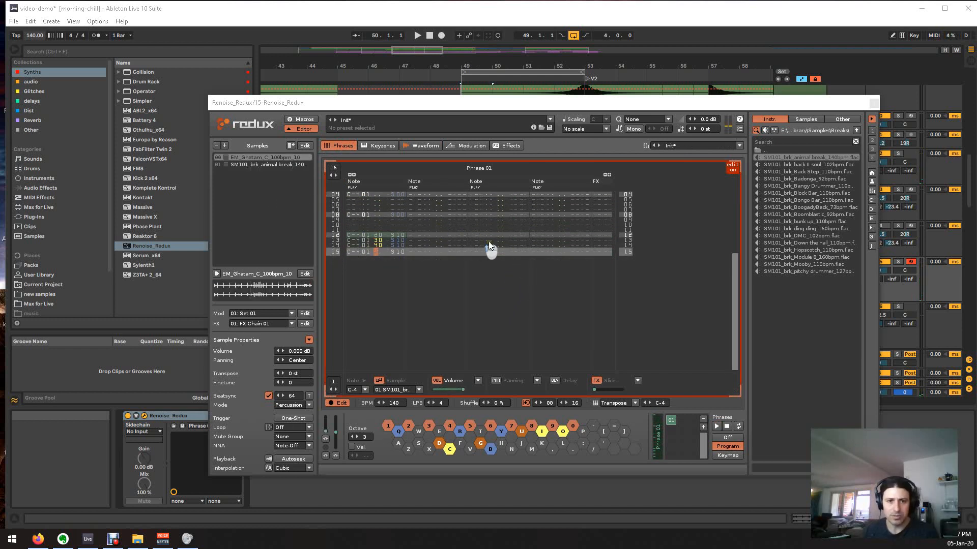
pyautogui.scroll(6, 471, 229)
pyautogui.moveTo(360, 196); pyautogui.dragTo(395, 246)
pyautogui.press('Tab')
pyautogui.press('Tab')
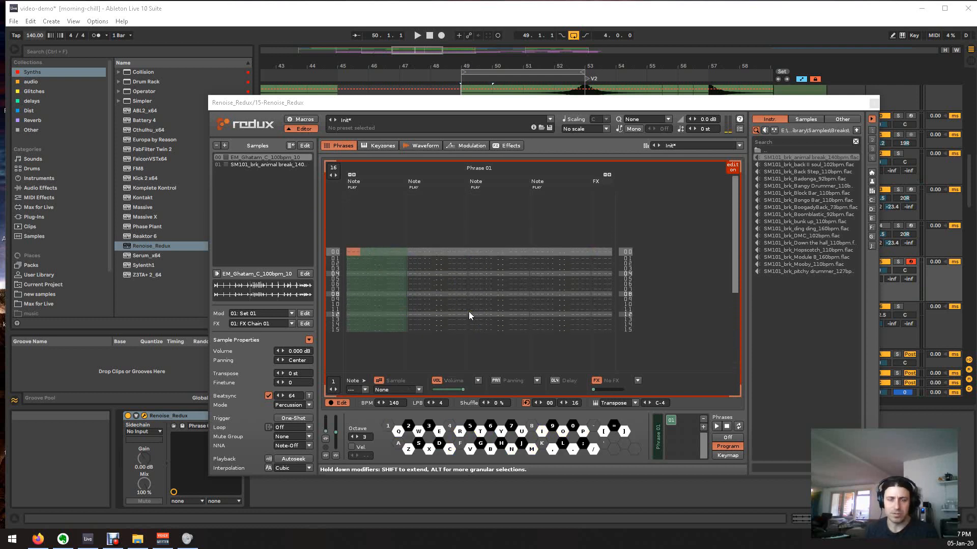
# - Enter C-4 notes for the Ghatam sample on lines 00, 04, 08 and 12 of the phrase
pyautogui.press('q')
pyautogui.press('Down')
pyautogui.press('Down')
pyautogui.press('Down')
pyautogui.press('q')
pyautogui.press('Down')
pyautogui.press('Down')
pyautogui.press('Down')
pyautogui.press('q')
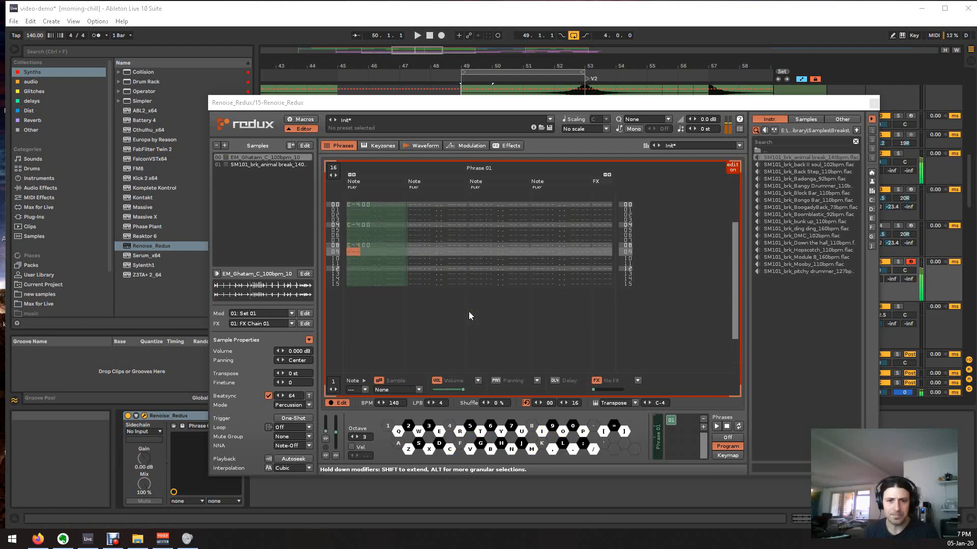
pyautogui.press('Down')
pyautogui.press('Down')
pyautogui.press('Down')
pyautogui.press('q')
# - Add the S00 sample offset command to the Ghatam notes on lines 00, 04, 08 and 12
pyautogui.press('Right')
pyautogui.press('Right')
pyautogui.press('Right')
pyautogui.press('Right')
pyautogui.press('Right')
pyautogui.press('Down')
pyautogui.press('Down')
pyautogui.press('Down')
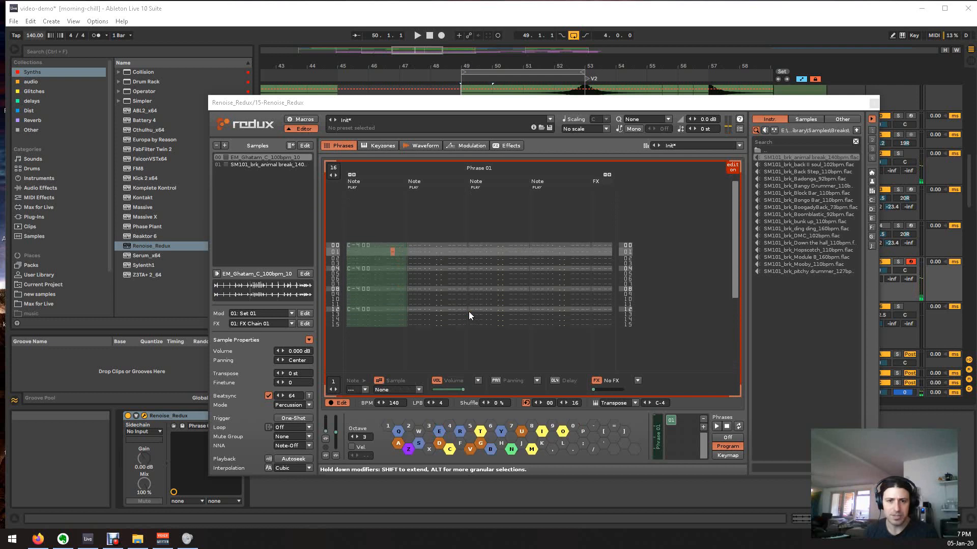
pyautogui.press('s')
pyautogui.press('Down')
pyautogui.press('Down')
pyautogui.press('Down')
pyautogui.press('s')
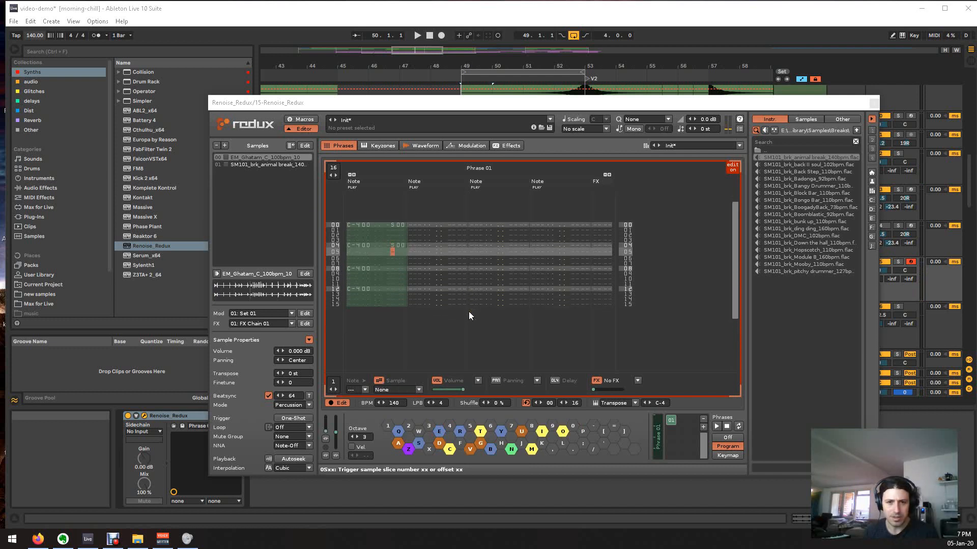
pyautogui.press('Down')
pyautogui.press('Down')
pyautogui.press('Down')
pyautogui.press('s')
pyautogui.press('Down')
pyautogui.press('Down')
pyautogui.press('Down')
pyautogui.press('s')
# - Set the Ghatam offsets to S10 on line 04, S20 on line 08 and S30 on line 12, and play the phrase
pyautogui.press('Right')
pyautogui.press('Down')
pyautogui.press('Down')
pyautogui.press('Down')
pyautogui.press('Down')
pyautogui.press('Down')
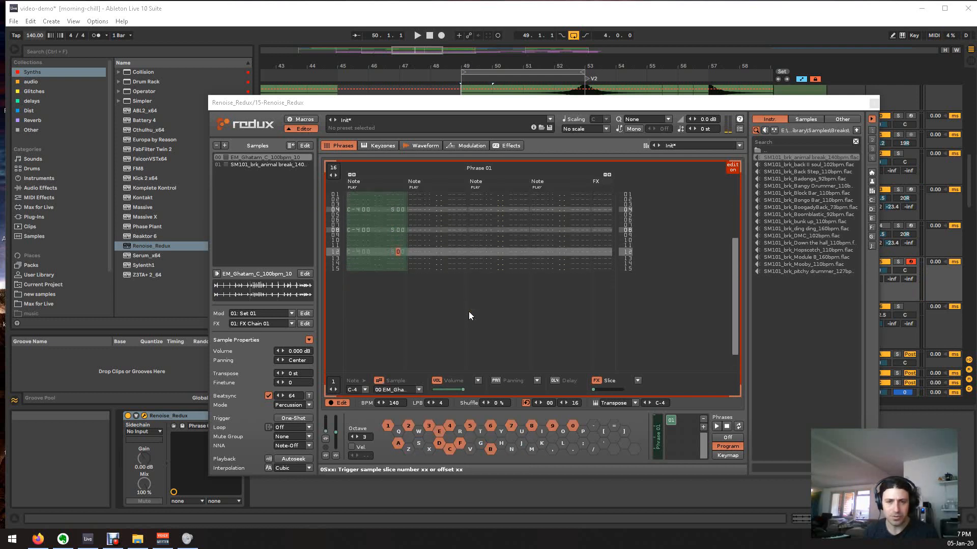
pyautogui.press('Down')
pyautogui.press('Down')
pyautogui.press('1')
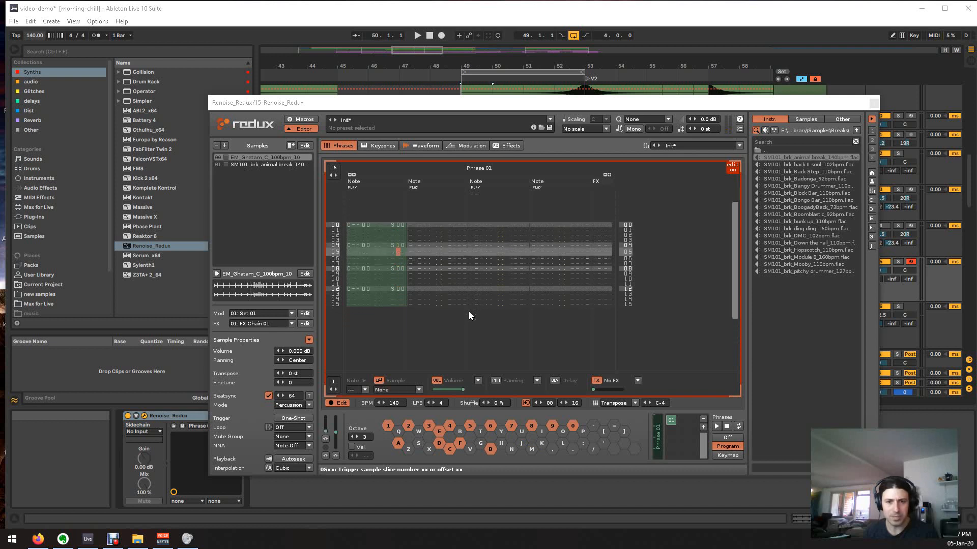
pyautogui.press('Down')
pyautogui.press('Down')
pyautogui.press('Down')
pyautogui.press('2')
pyautogui.press('Down')
pyautogui.press('Down')
pyautogui.press('Down')
pyautogui.press('3')
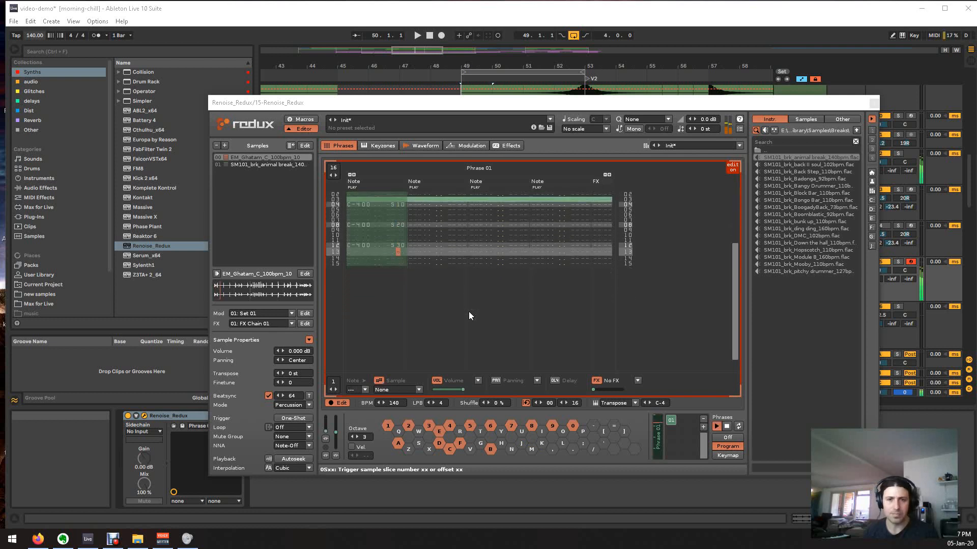
# - Set the project tempo to 92 BPM and play the Ghatam phrase
pyautogui.click(43, 38)
pyautogui.write('92')
pyautogui.press('Return')
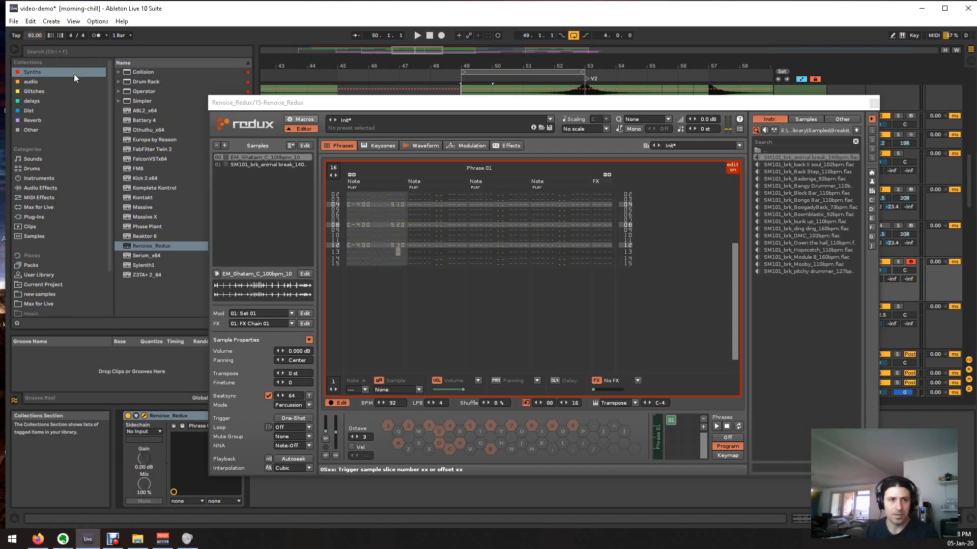
pyautogui.click(461, 210)
pyautogui.click(457, 239)
pyautogui.press('space')
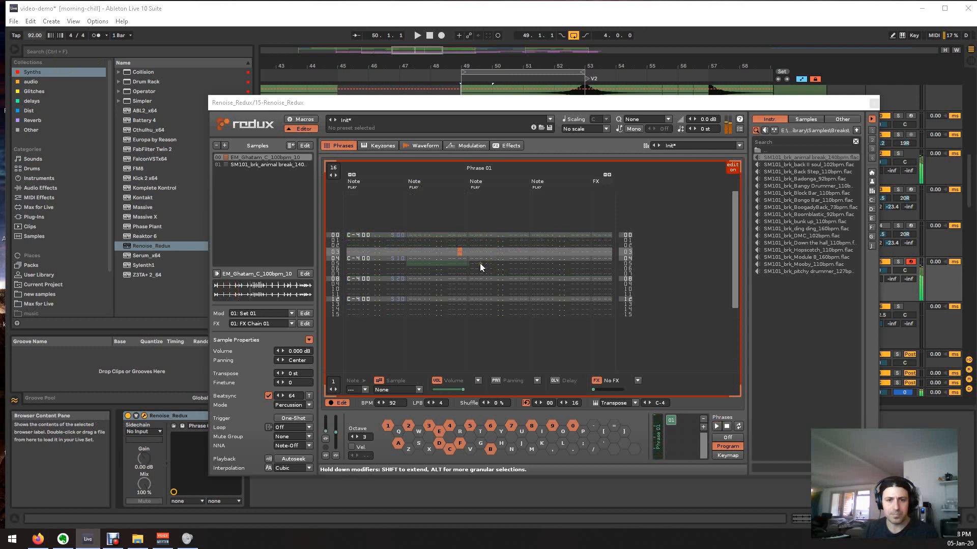
# - Rearrange the Ghatam loop with offsets S30 on line 04, S10 on line 08 and S40 on line 12, and play the phrase
pyautogui.click(459, 263)
pyautogui.press('Left')
pyautogui.press('Left')
pyautogui.press('Left')
pyautogui.press('Left')
pyautogui.press('Left')
pyautogui.press('Left')
pyautogui.press('Left')
pyautogui.press('Left')
pyautogui.press('Left')
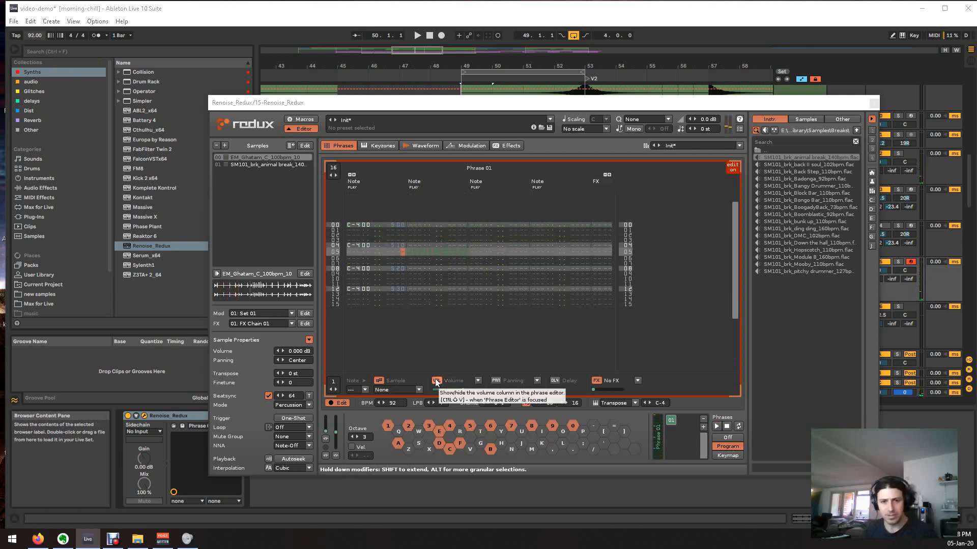
pyautogui.press('Up')
pyautogui.write('3')
pyautogui.press('Down')
pyautogui.press('Down')
pyautogui.press('Down')
pyautogui.write('1')
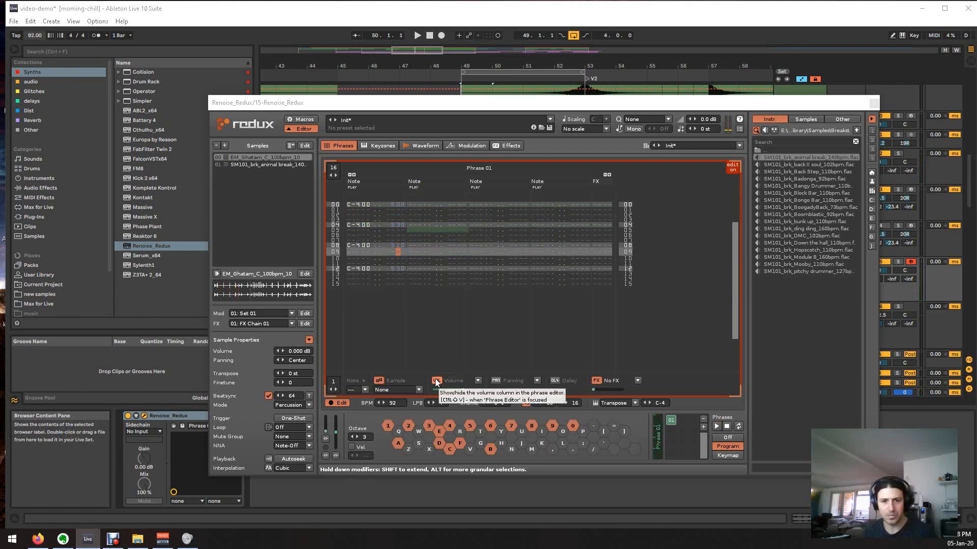
pyautogui.press('Down')
pyautogui.press('Down')
pyautogui.press('Down')
pyautogui.write('4')
pyautogui.press('space')
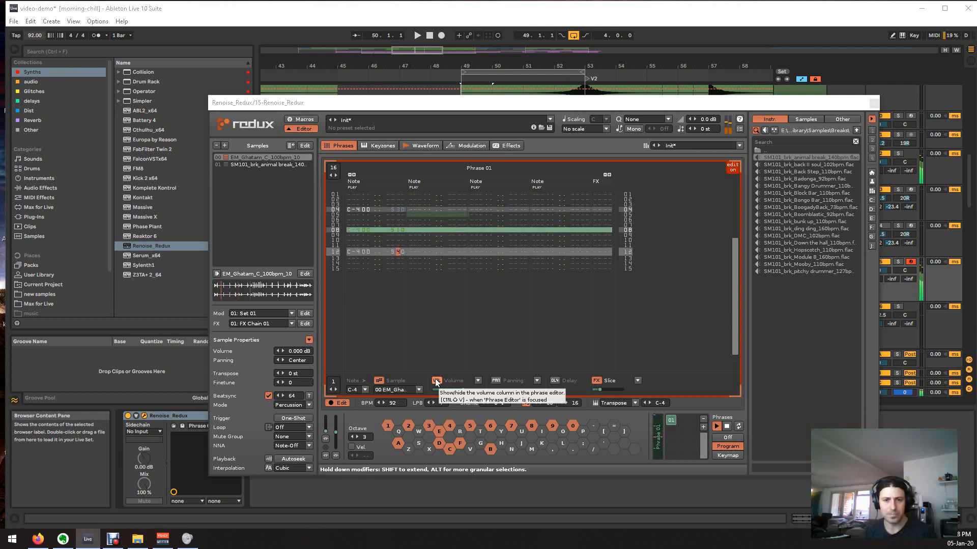
pyautogui.press('Up')
pyautogui.press('Up')
pyautogui.press('Up')
pyautogui.press('Up')
pyautogui.press('Up')
pyautogui.press('Up')
pyautogui.press('Up')
pyautogui.press('Up')
pyautogui.press('Up')
pyautogui.press('Up')
pyautogui.press('Up')
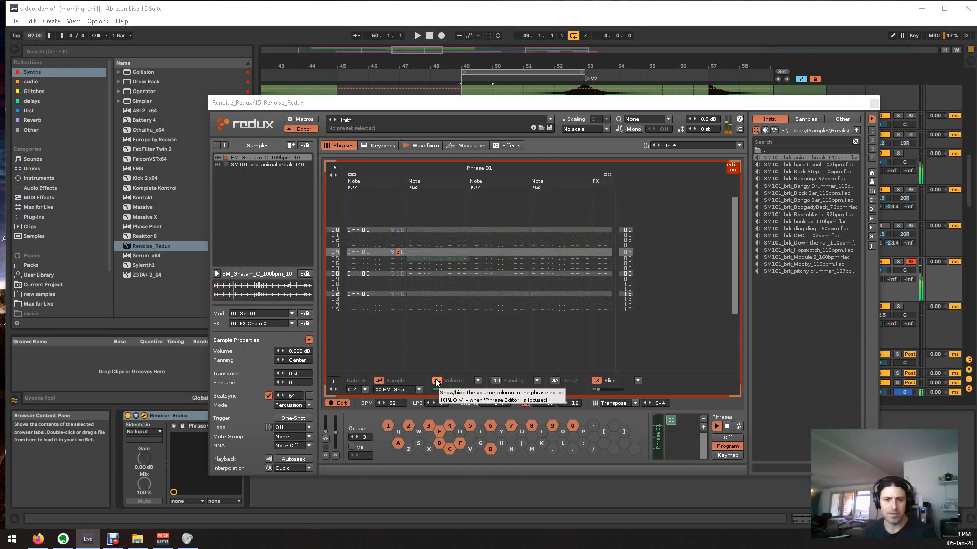
pyautogui.press('Down')
pyautogui.press('Down')
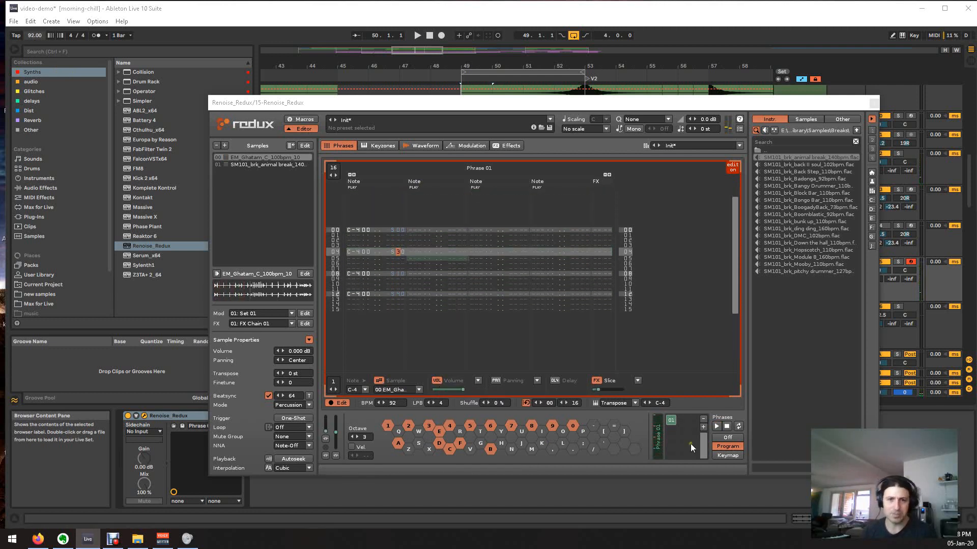
# - Play the phrase while viewing the Ghatam loop's waveform to follow its offset positions
pyautogui.click(435, 147)
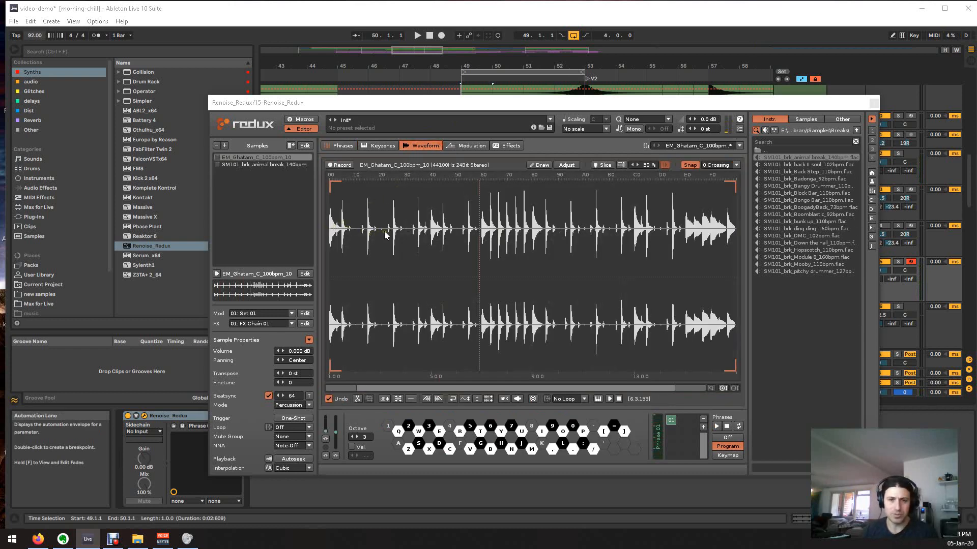
pyautogui.press('space')
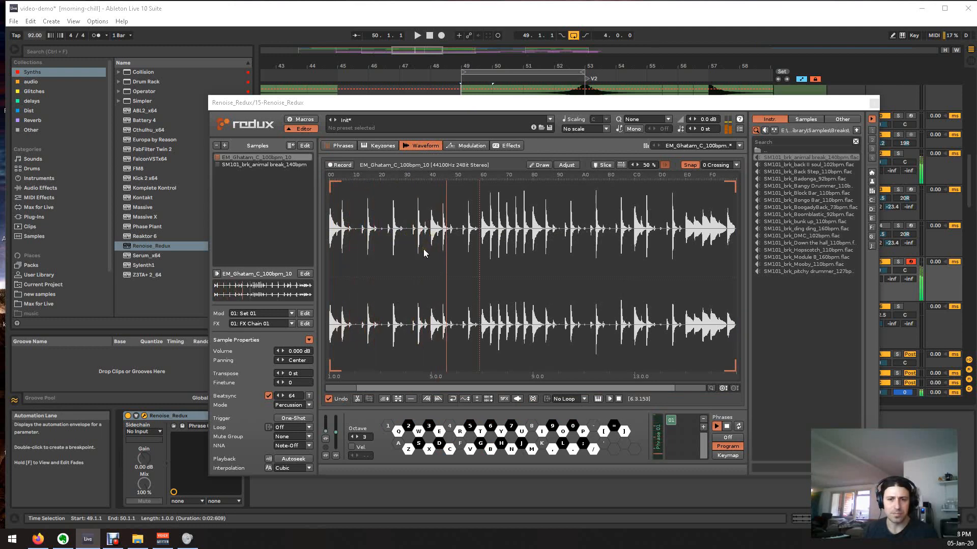
# - Clear all Ghatam notes and offset commands from the phrase
pyautogui.click(344, 145)
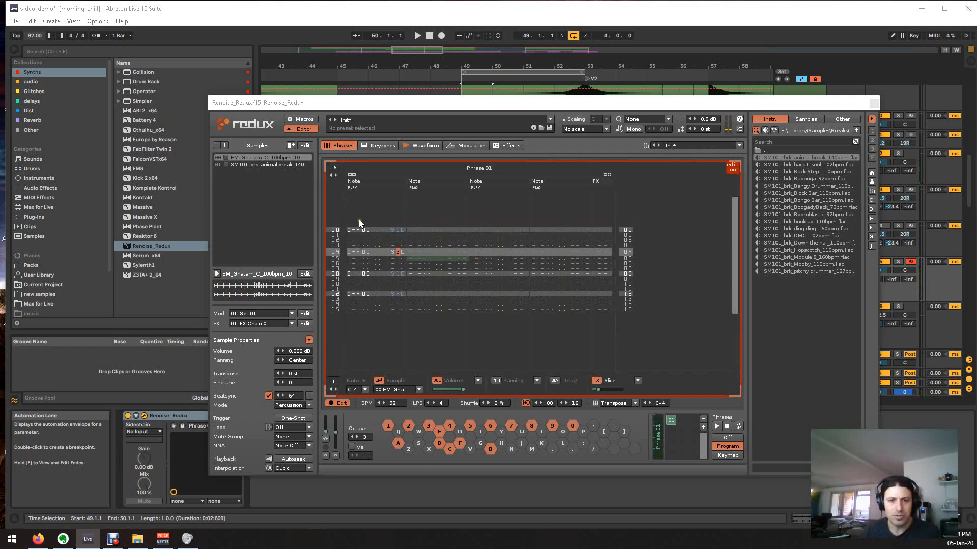
pyautogui.moveTo(359, 220); pyautogui.dragTo(384, 297)
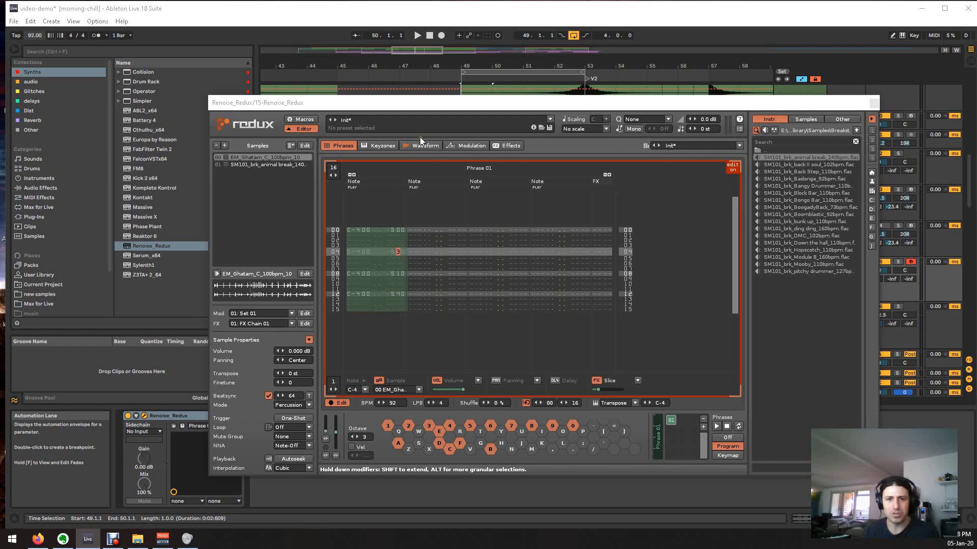
pyautogui.press('Delete')
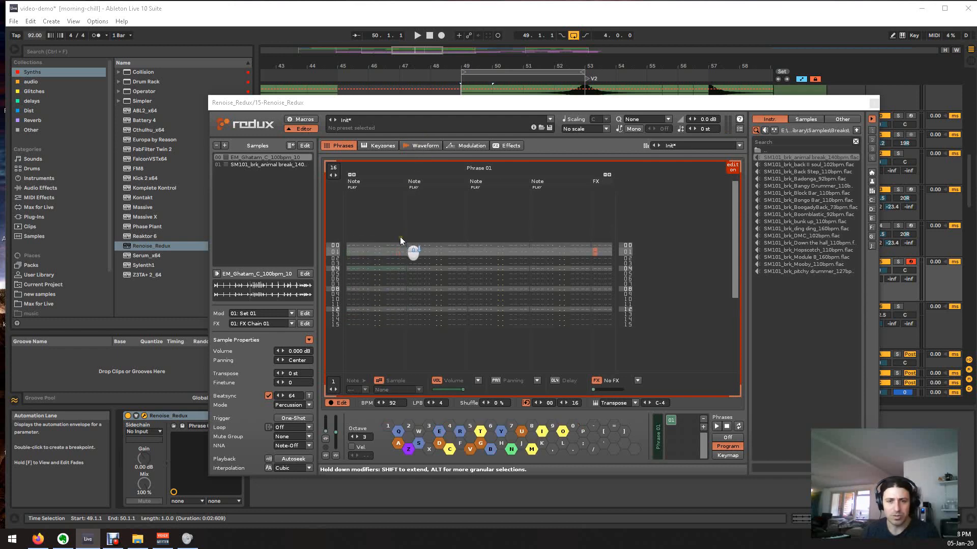
# - Delete the SM101_brk_animal break_140bpm sample from the instrument
pyautogui.click(256, 164)
pyautogui.rightClick(257, 164)
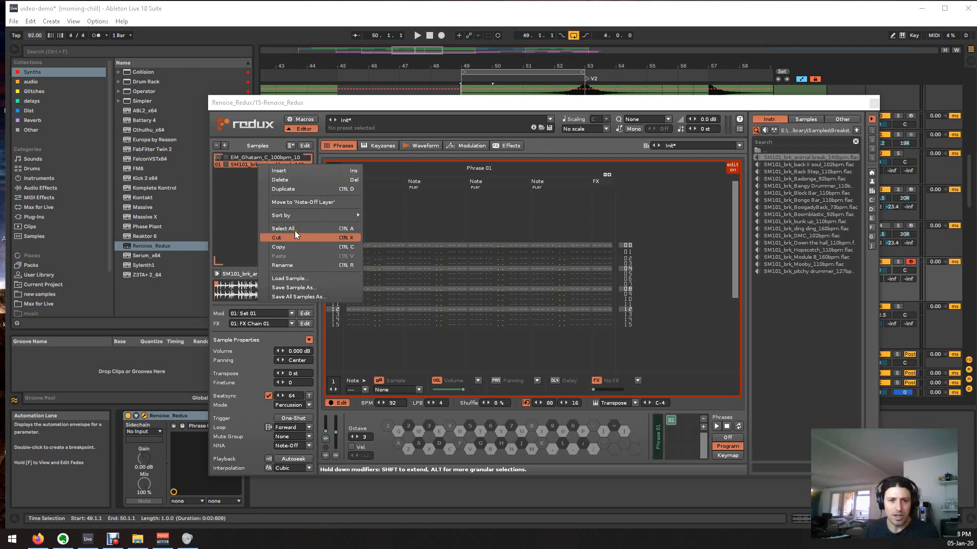
pyautogui.click(280, 180)
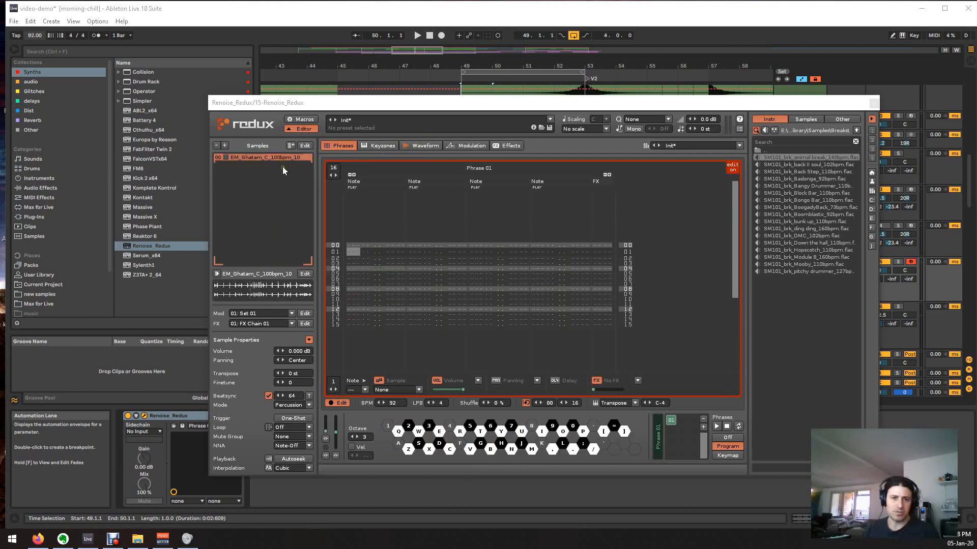
# - Set the slice sensitivity to 0 % and automatically slice the Ghatam loop's waveform
pyautogui.click(419, 146)
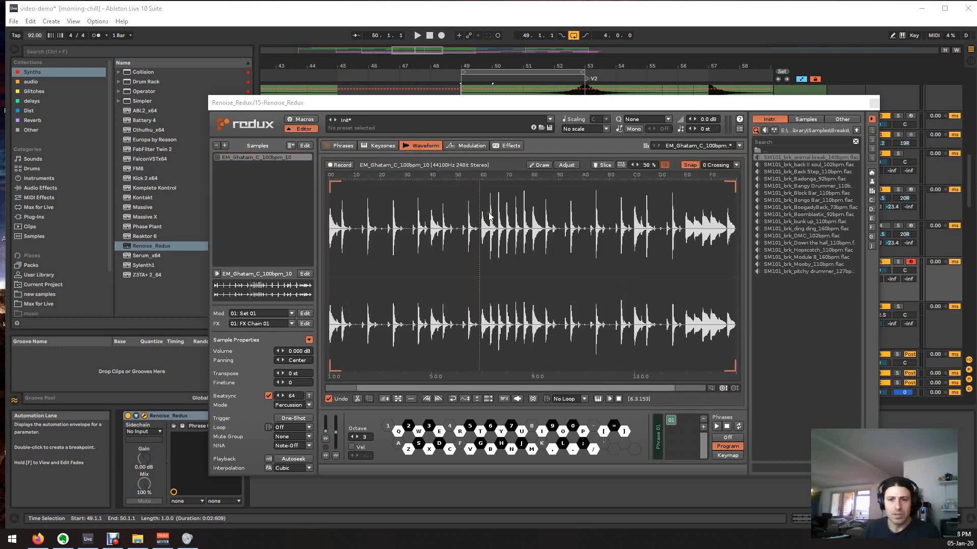
pyautogui.moveTo(647, 164); pyautogui.dragTo(648, 165)
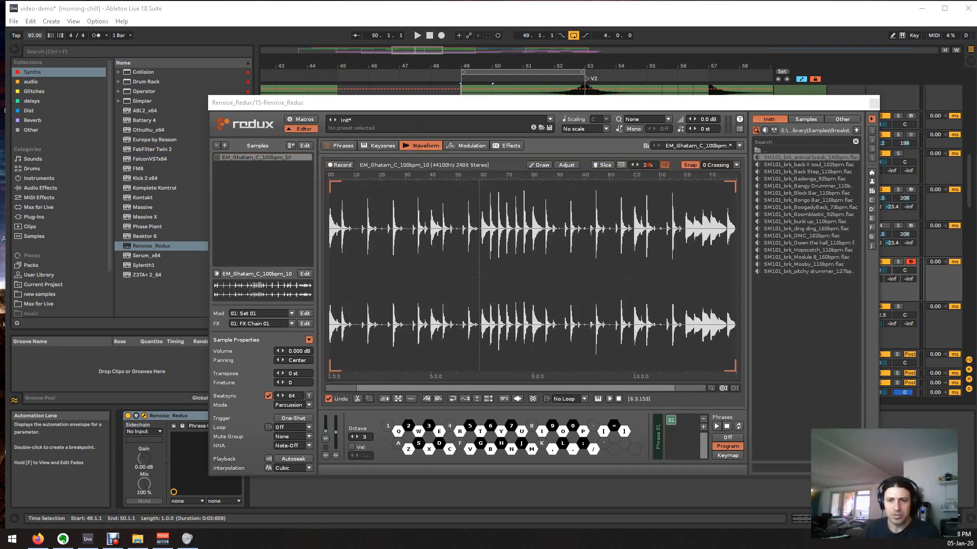
pyautogui.click(622, 166)
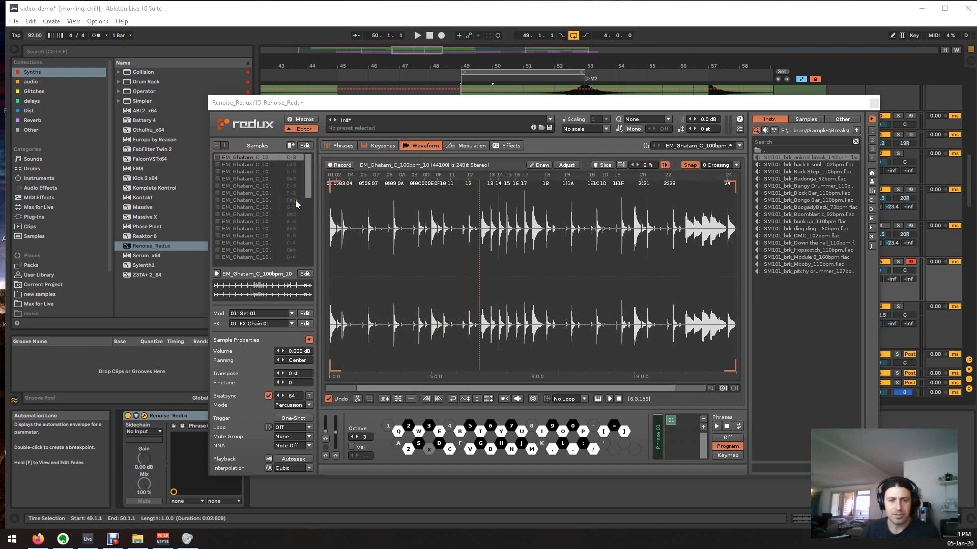
# - Select the Ghatam slice mapped to C#3, set phrase playback to Off and audition the slices in the waveform view
pyautogui.click(245, 166)
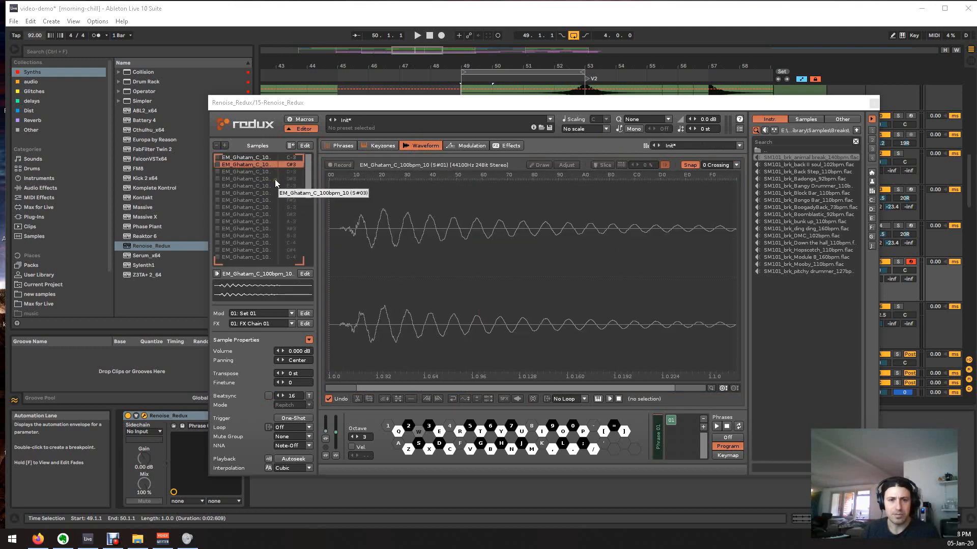
pyautogui.press('x')
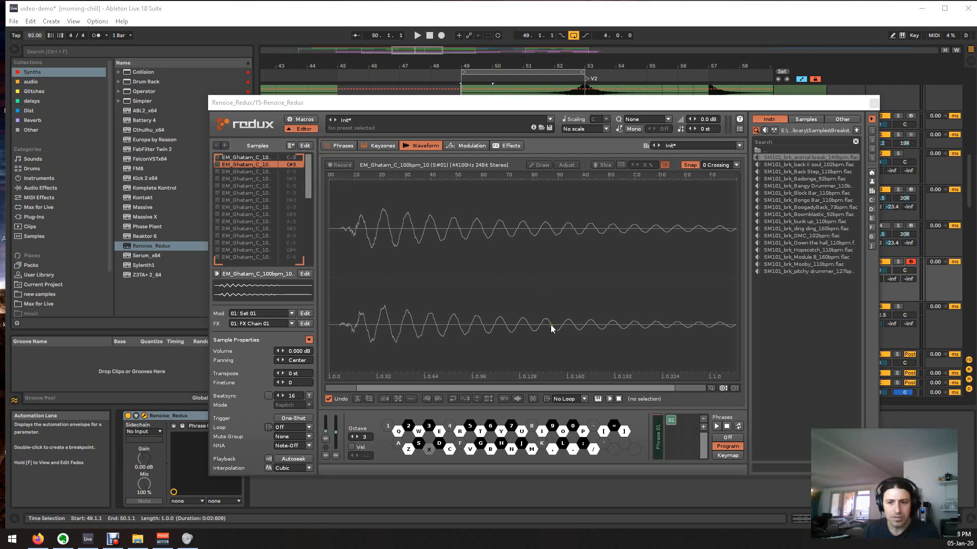
pyautogui.click(728, 438)
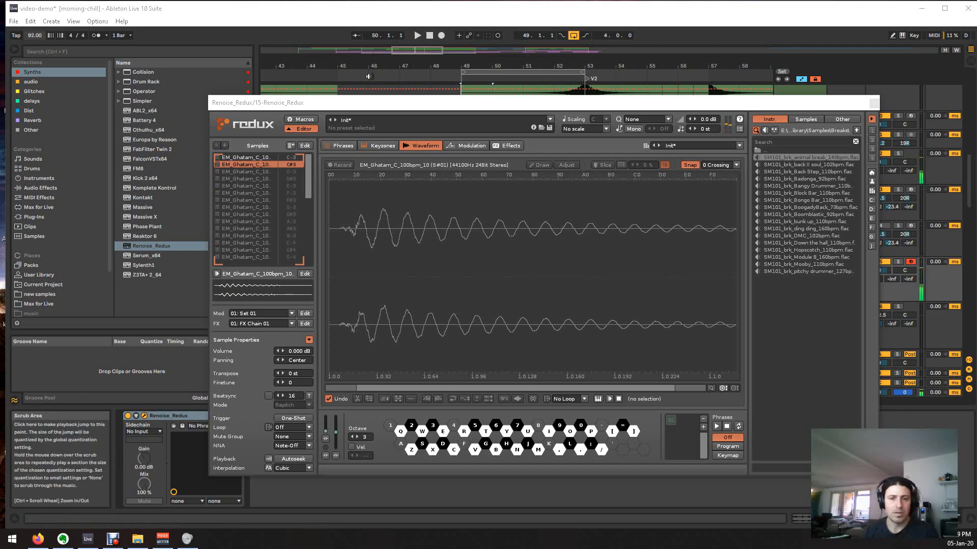
pyautogui.click(344, 146)
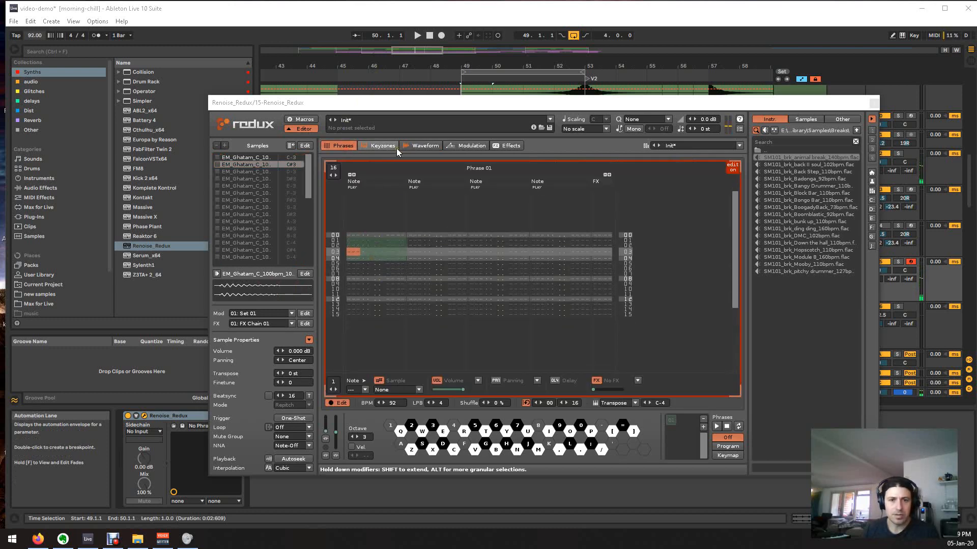
pyautogui.click(420, 146)
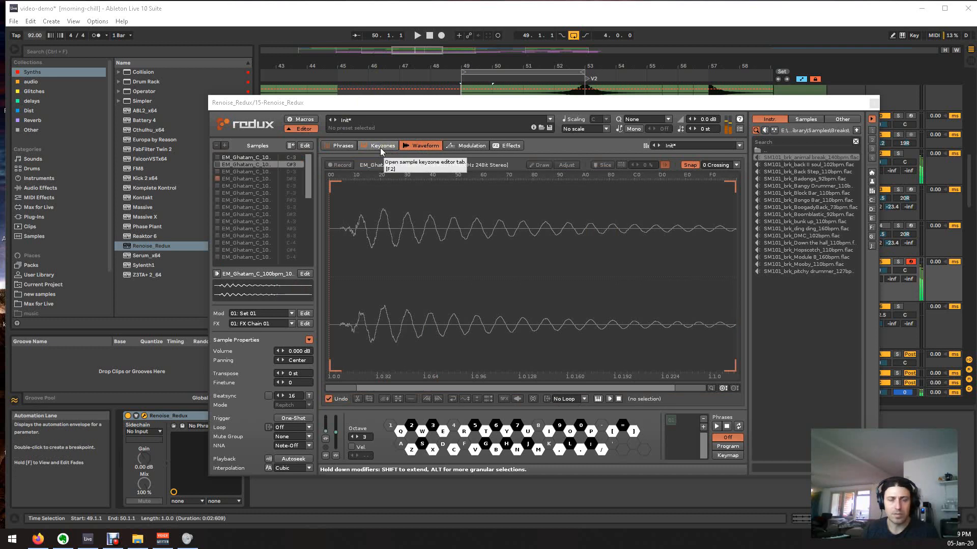
# - Check the phrase editor, return to the waveform view and audition the Ghatam slices
pyautogui.click(352, 145)
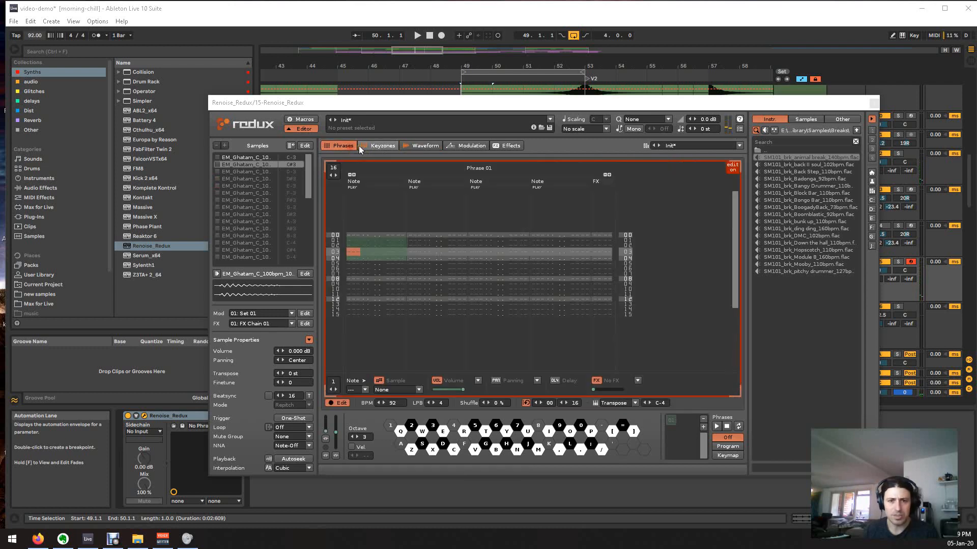
pyautogui.click(402, 146)
pyautogui.scroll(1, 265, 180)
pyautogui.scroll(-1, 264, 182)
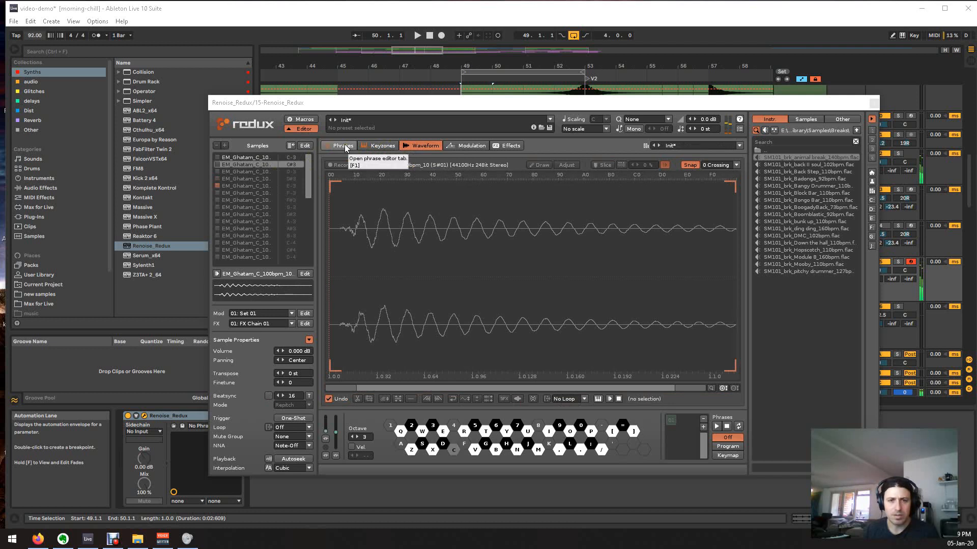
pyautogui.press('s')
pyautogui.press('s')
pyautogui.press('d')
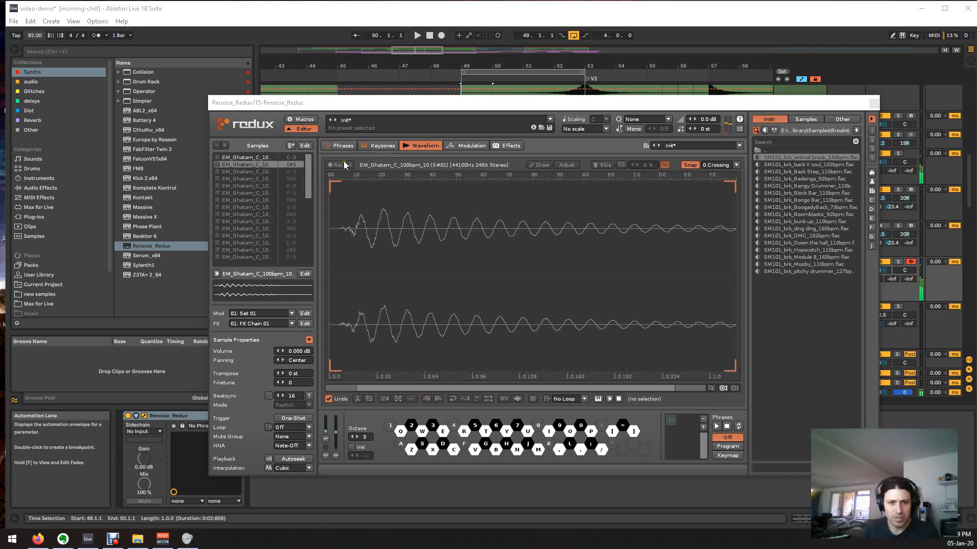
# - Destructively render the Ghatam slices into separate samples and delete the ones mapped from D#3 upward
pyautogui.rightClick(270, 169)
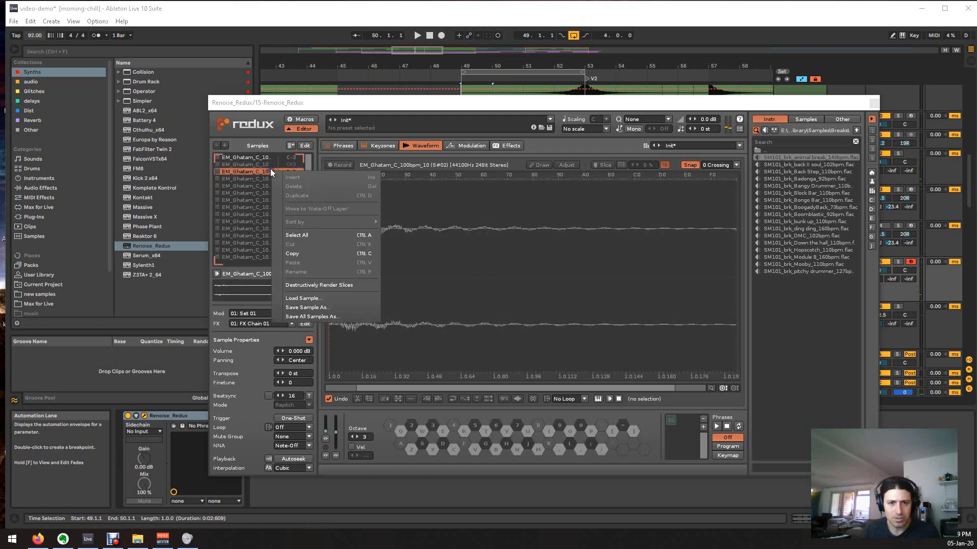
pyautogui.click(334, 286)
pyautogui.click(243, 179)
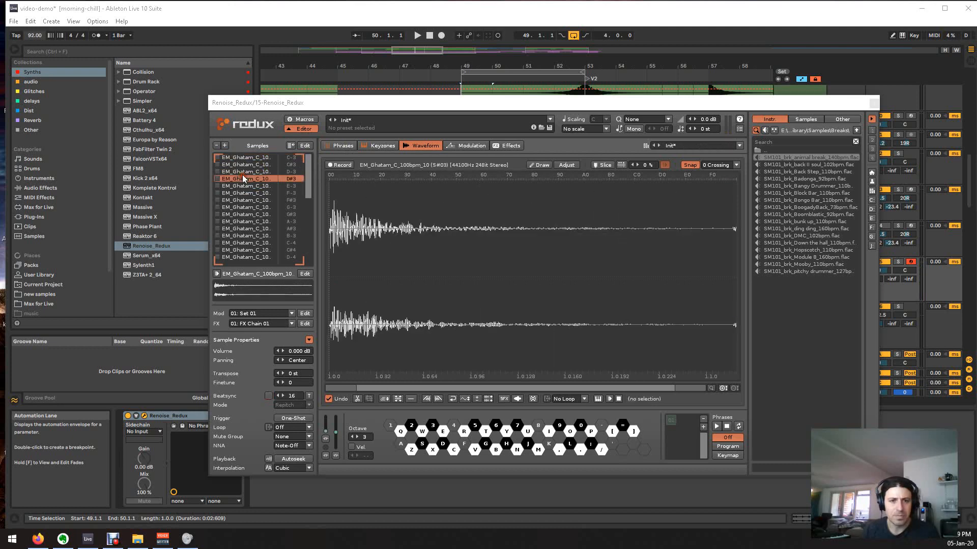
pyautogui.moveTo(248, 193); pyautogui.dragTo(308, 245)
pyautogui.click(278, 178)
pyautogui.keyDown('shift'); pyautogui.click(262, 256); pyautogui.keyUp('shift')
pyautogui.rightClick(250, 222)
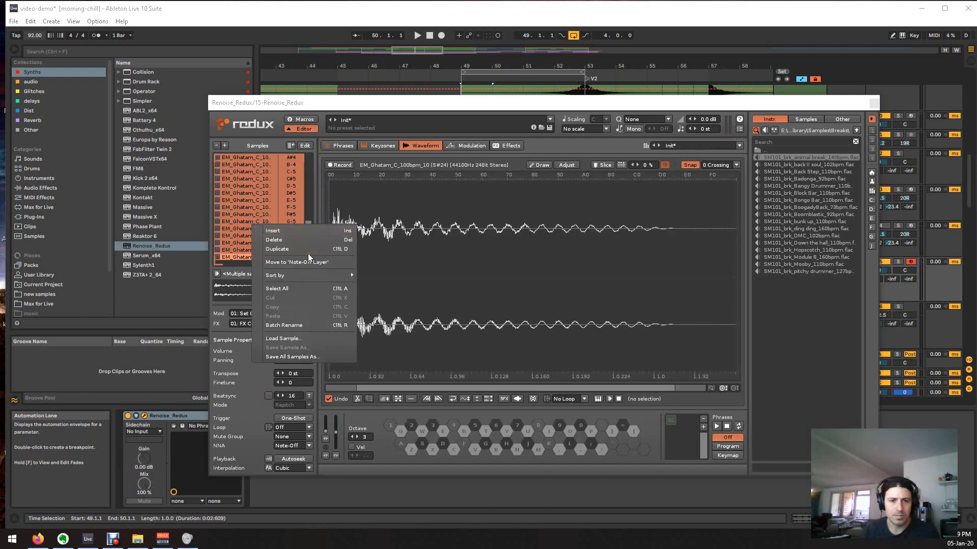
pyautogui.click(291, 240)
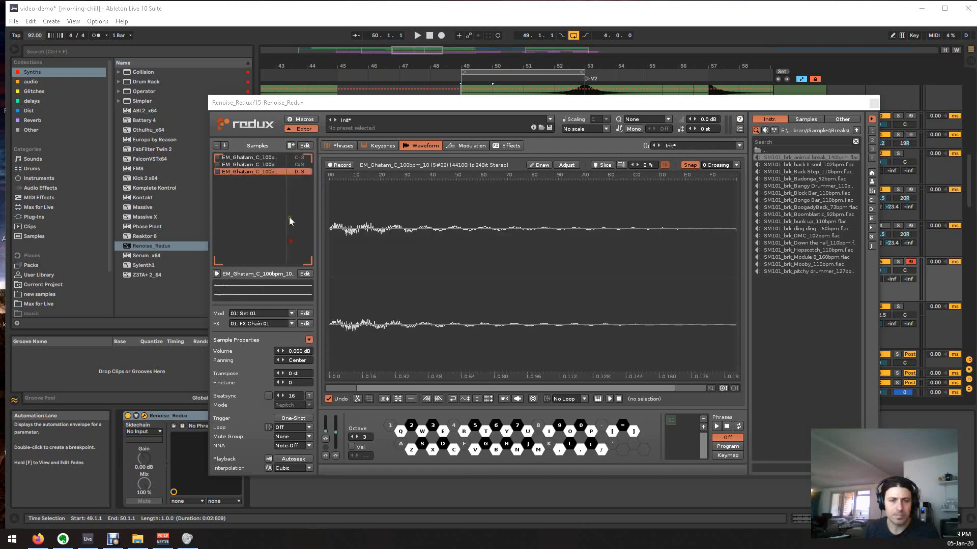
# - Fade out the end of the C#3 sample from about 1.0.223 and of the D-3 sample from about 1.0.172
pyautogui.click(261, 168)
pyautogui.moveTo(659, 248); pyautogui.dragTo(798, 249)
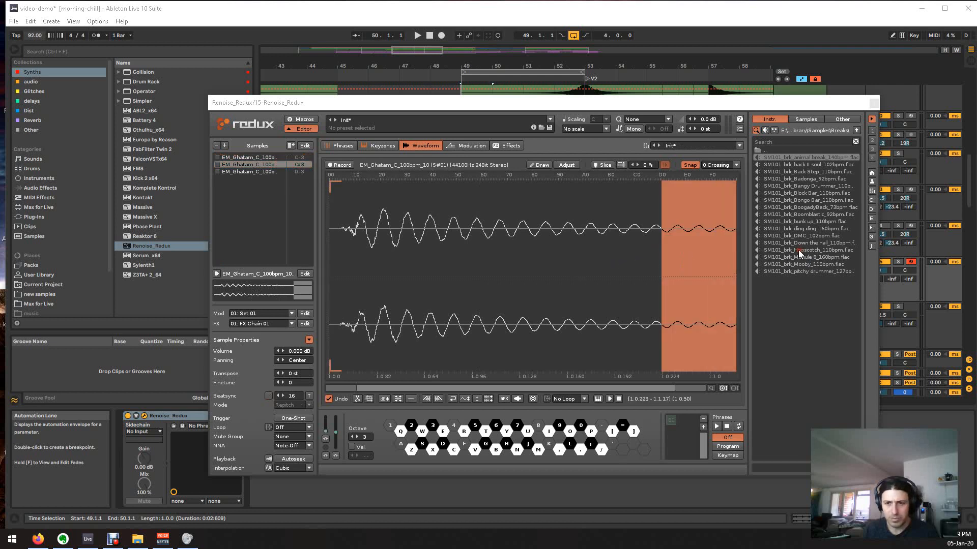
pyautogui.click(438, 399)
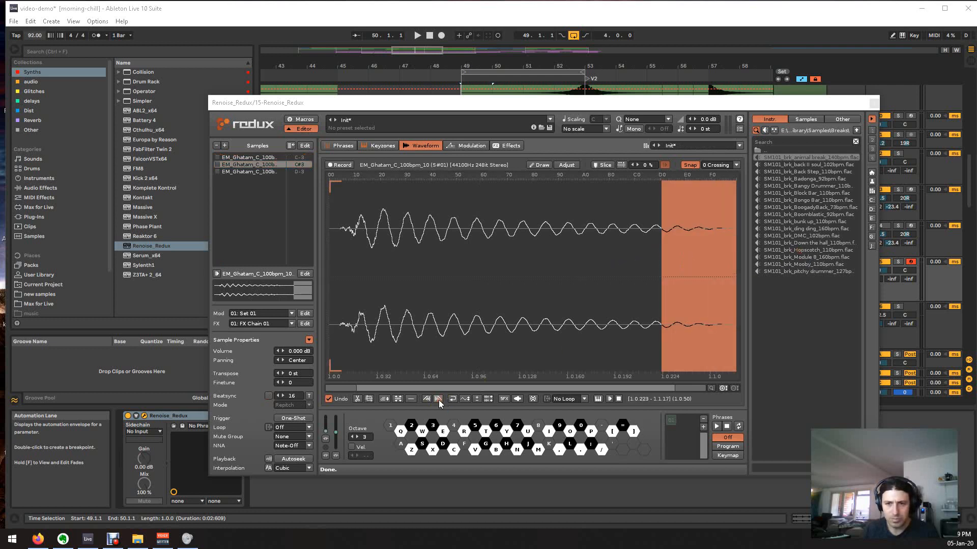
pyautogui.click(236, 172)
pyautogui.moveTo(684, 247); pyautogui.dragTo(785, 244)
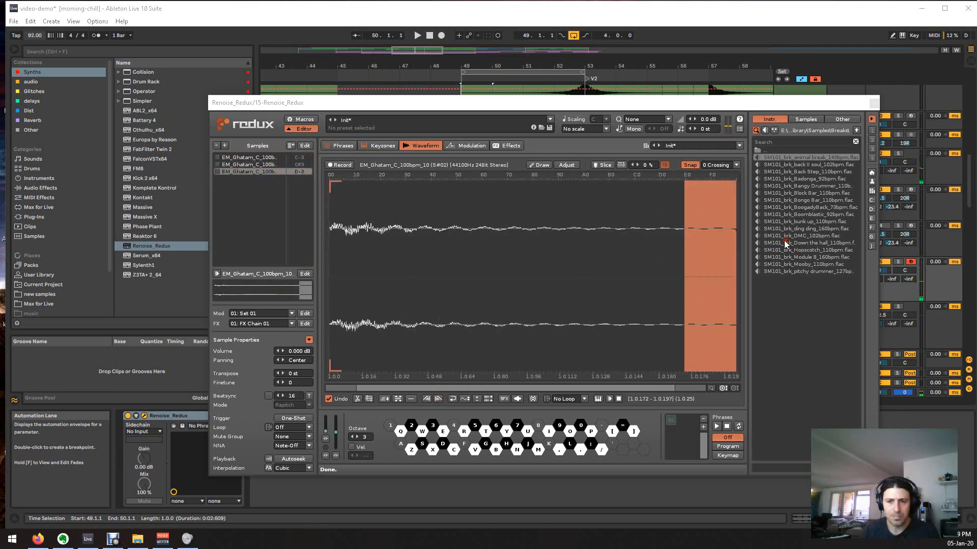
pyautogui.click(438, 397)
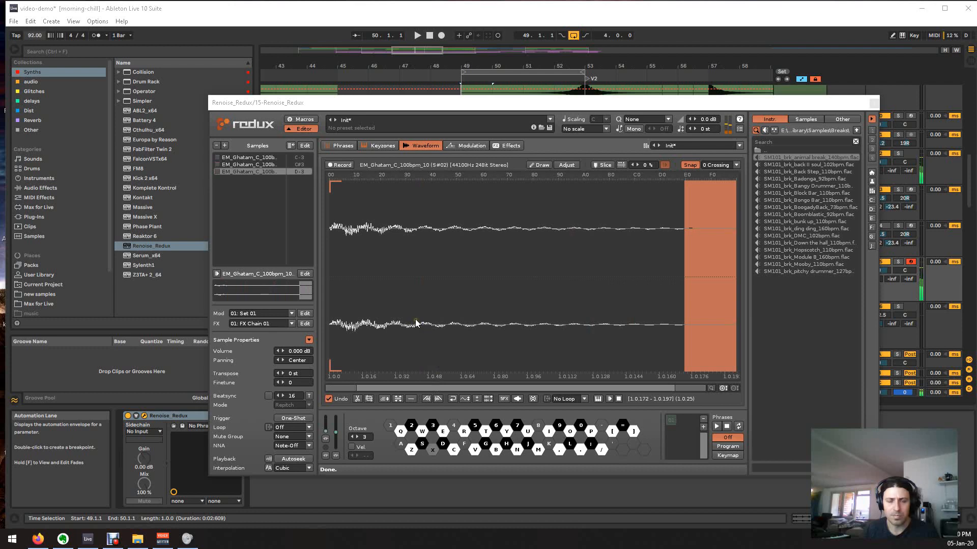
# - Delete the C#3 and D-3 rendered samples, keeping only the original Ghatam loop
pyautogui.press('Up')
pyautogui.press('Up')
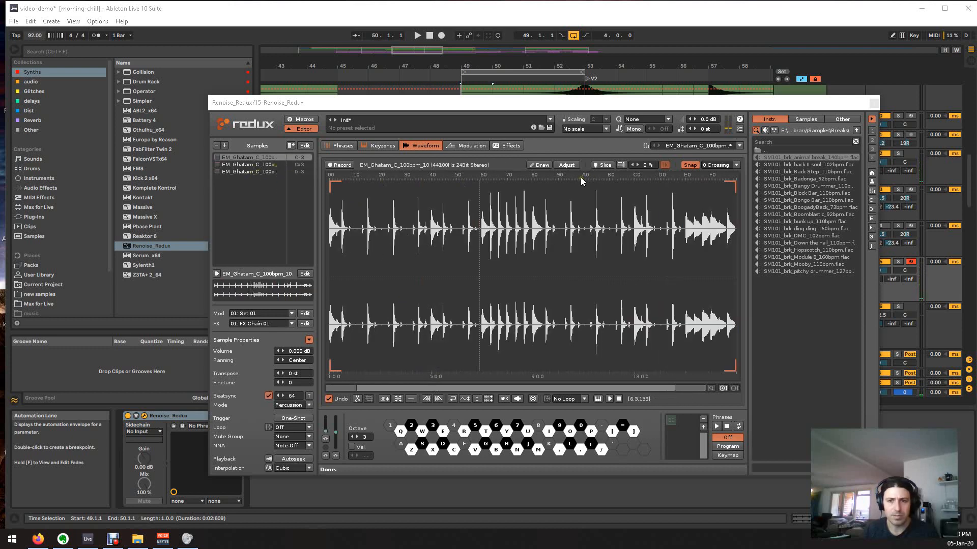
pyautogui.keyDown('shift'); pyautogui.click(242, 172); pyautogui.keyUp('shift')
pyautogui.rightClick(242, 172)
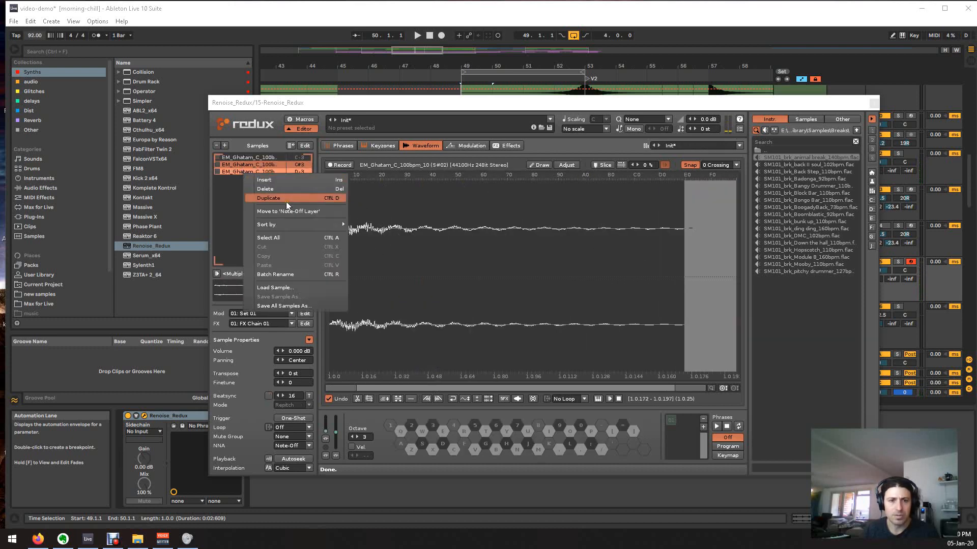
pyautogui.click(280, 190)
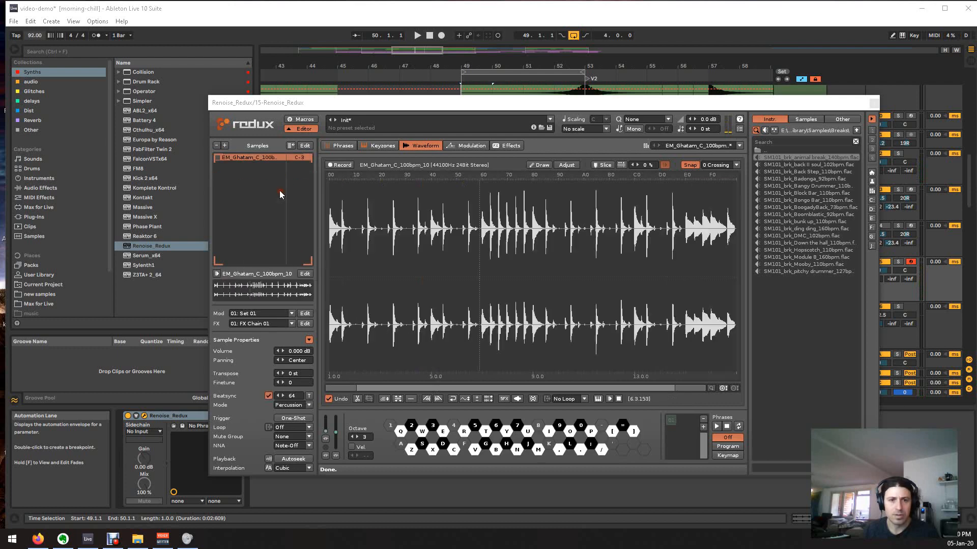
# - Automatically slice the original Ghatam loop again at 0 % sensitivity
pyautogui.click(609, 167)
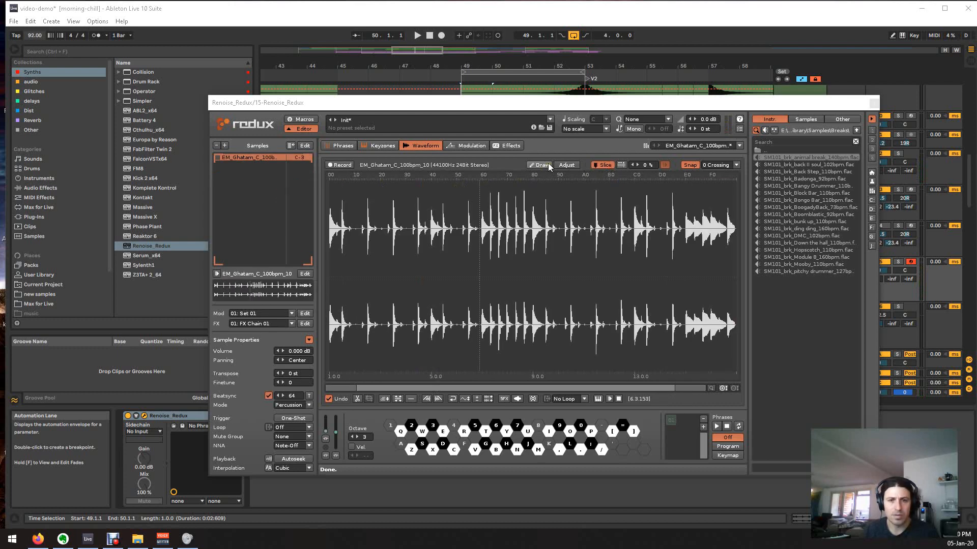
pyautogui.click(621, 164)
pyautogui.scroll(2, 353, 224)
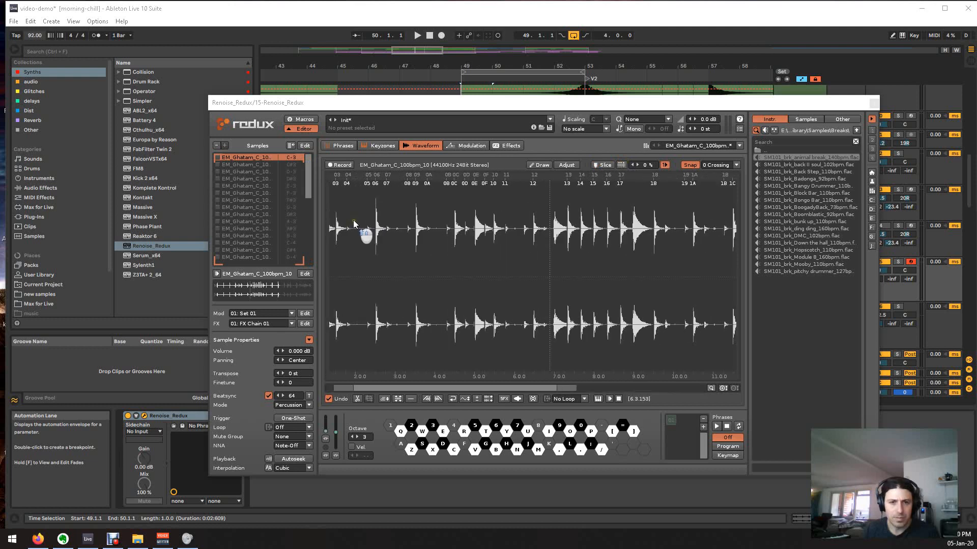
pyautogui.scroll(-3, 353, 224)
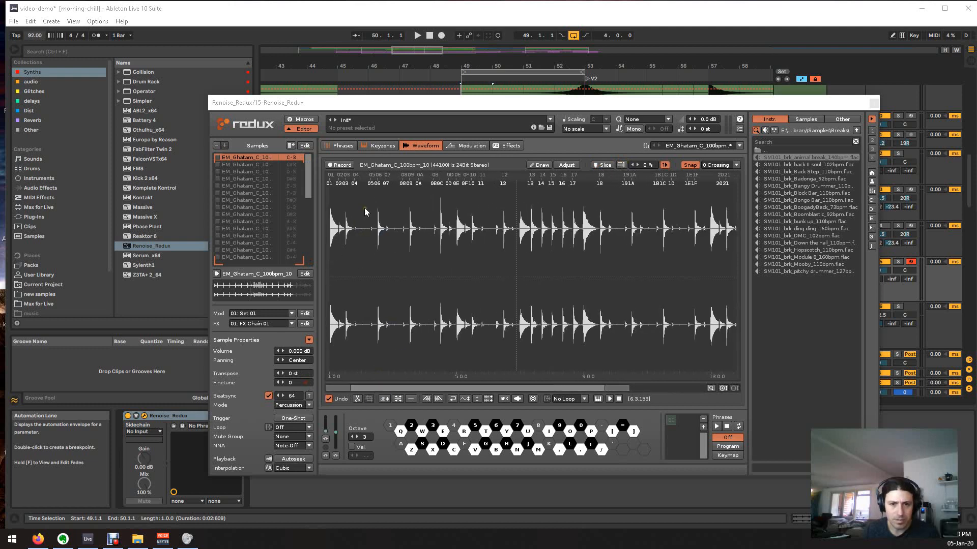
# - Delete five surplus slice markers near the loop's start and audition the first slices
pyautogui.rightClick(385, 183)
pyautogui.click(423, 202)
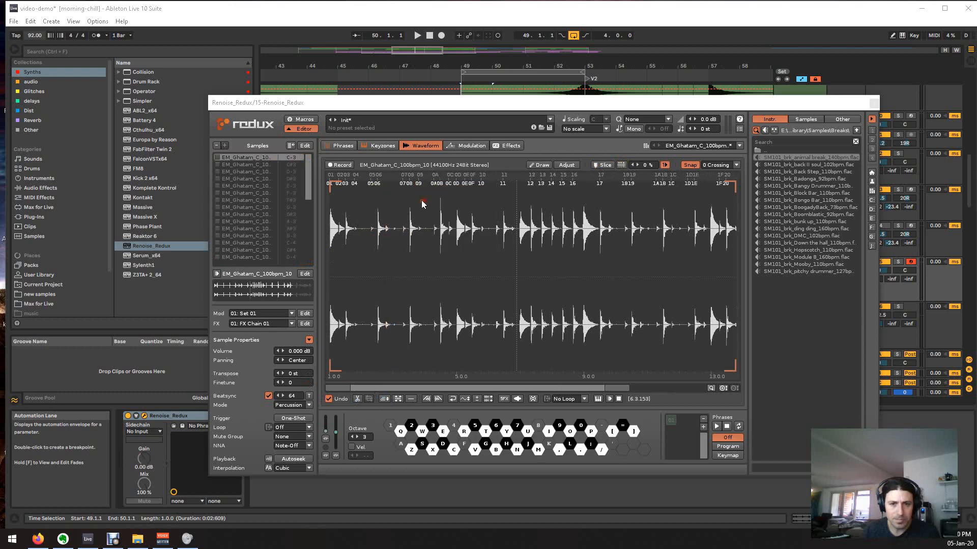
pyautogui.rightClick(337, 184)
pyautogui.click(357, 202)
pyautogui.rightClick(346, 184)
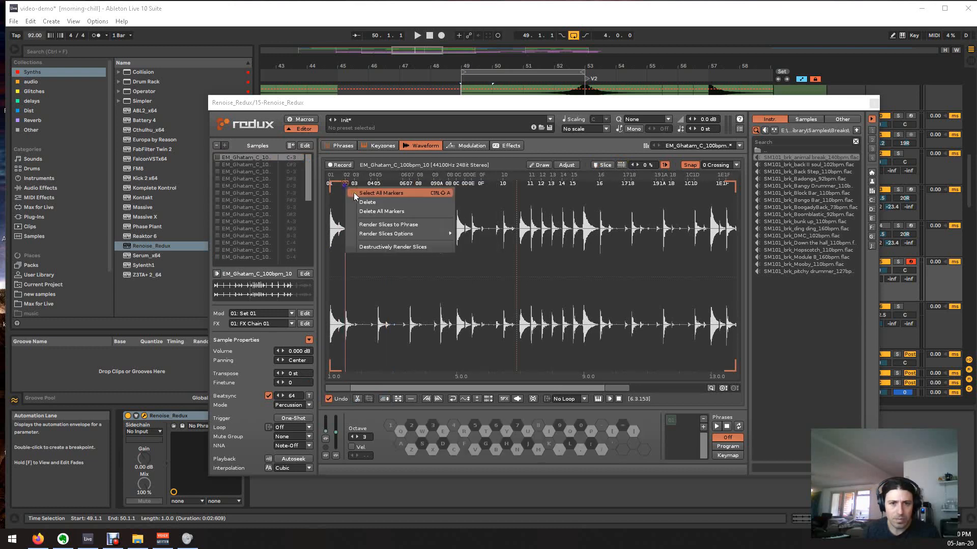
pyautogui.click(357, 202)
pyautogui.rightClick(352, 184)
pyautogui.click(365, 202)
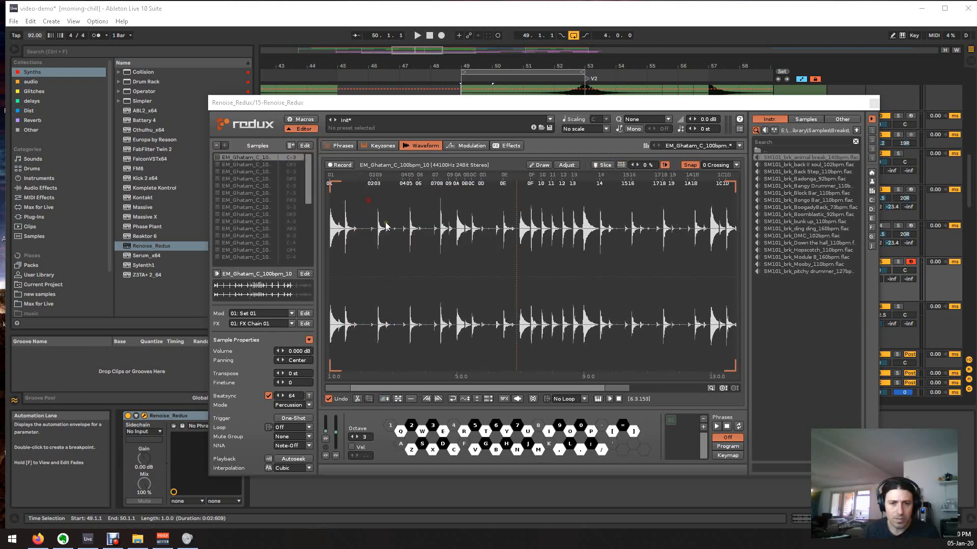
pyautogui.rightClick(371, 183)
pyautogui.click(380, 202)
pyautogui.press('s')
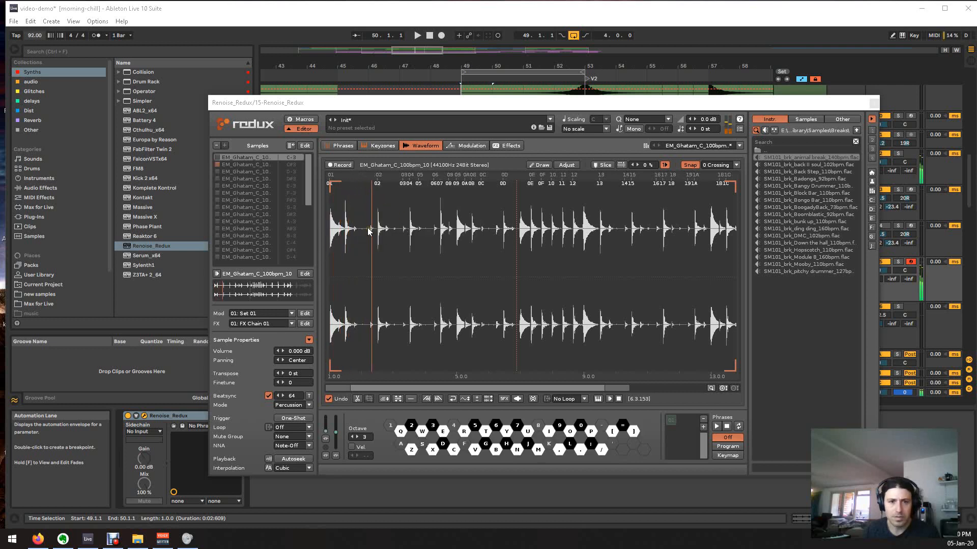
pyautogui.press('x')
pyautogui.press('x')
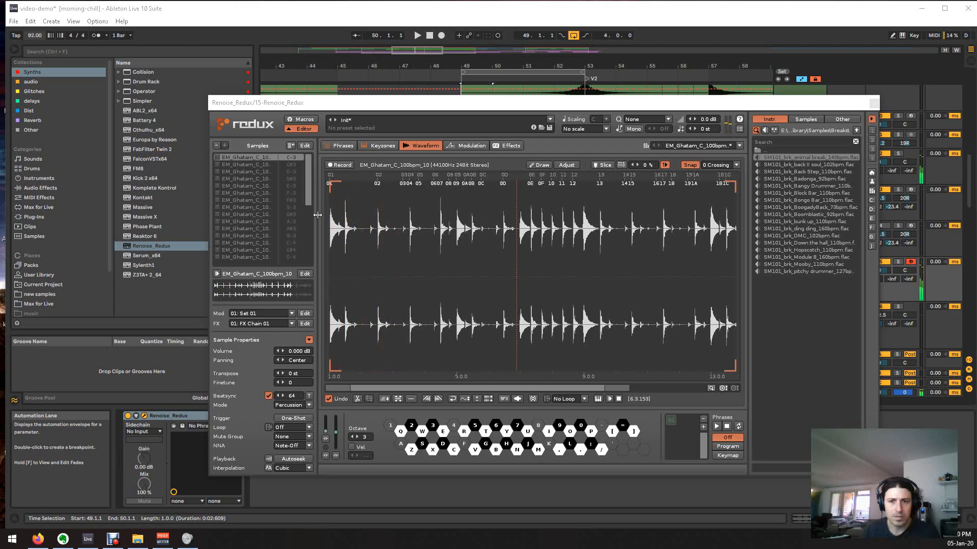
# - Destructively render the revised slices into separate samples and delete all from D#3 upward
pyautogui.rightClick(264, 201)
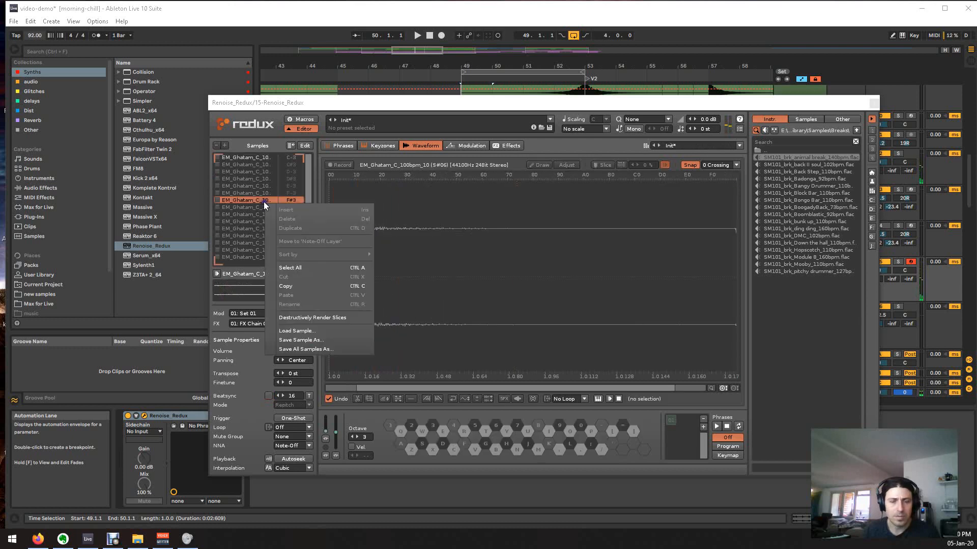
pyautogui.click(317, 317)
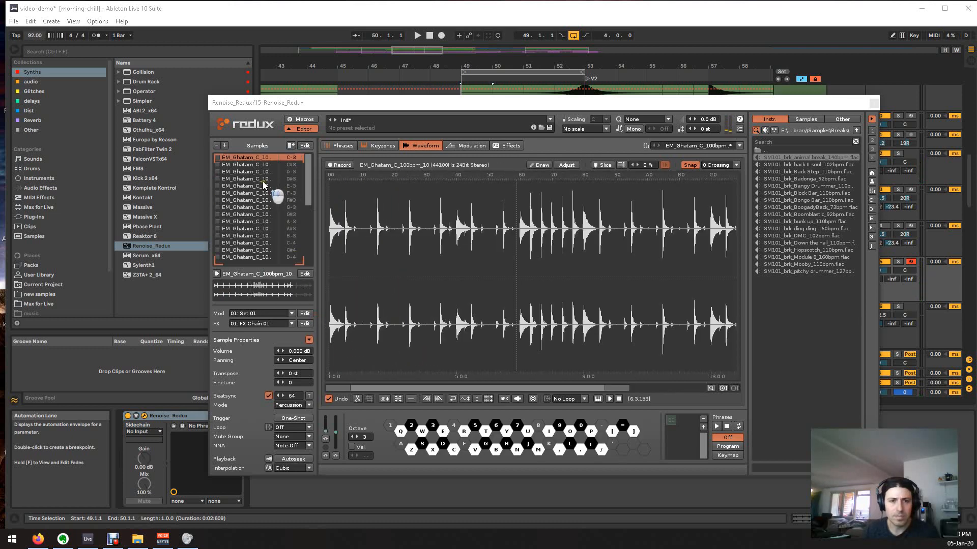
pyautogui.scroll(-10, 255, 214)
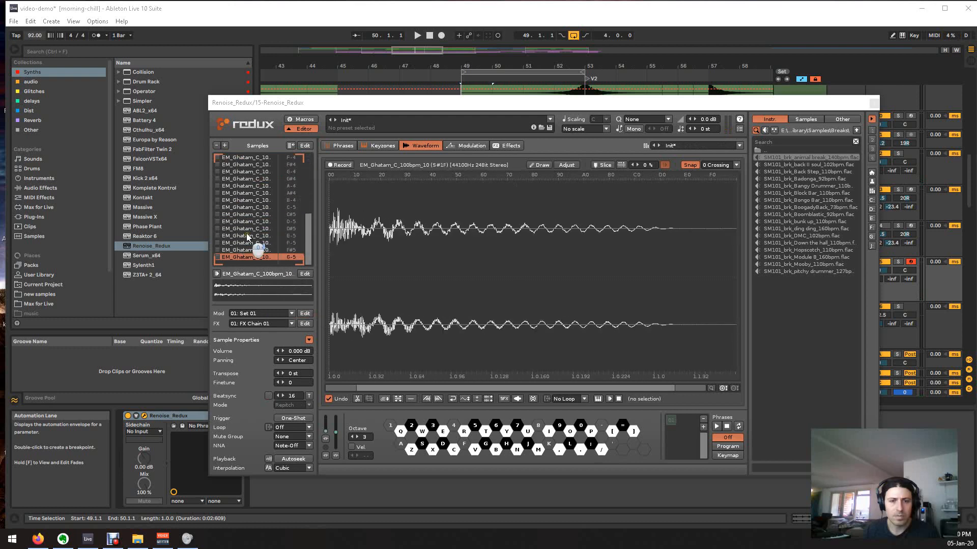
pyautogui.moveTo(306, 238); pyautogui.dragTo(312, 150)
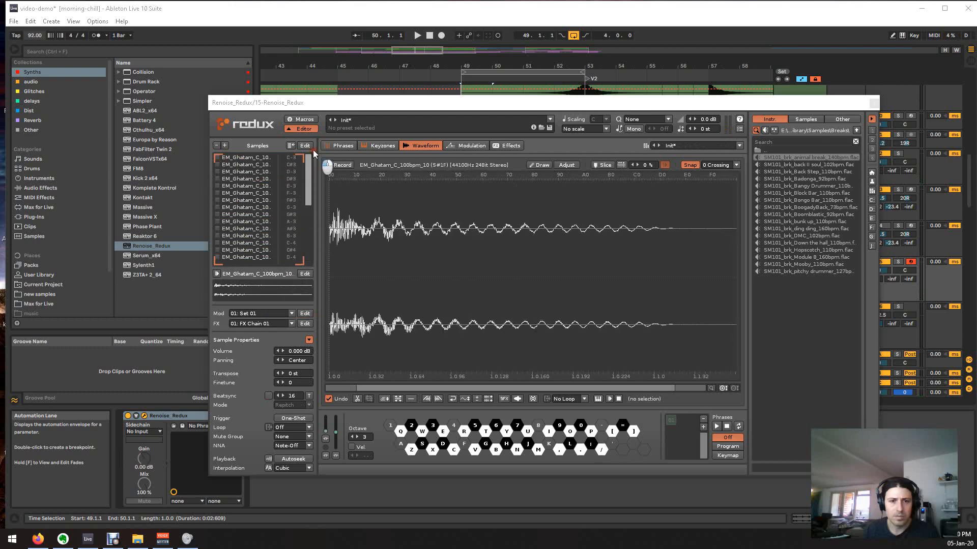
pyautogui.keyDown('shift'); pyautogui.click(236, 179); pyautogui.keyUp('shift')
pyautogui.rightClick(238, 179)
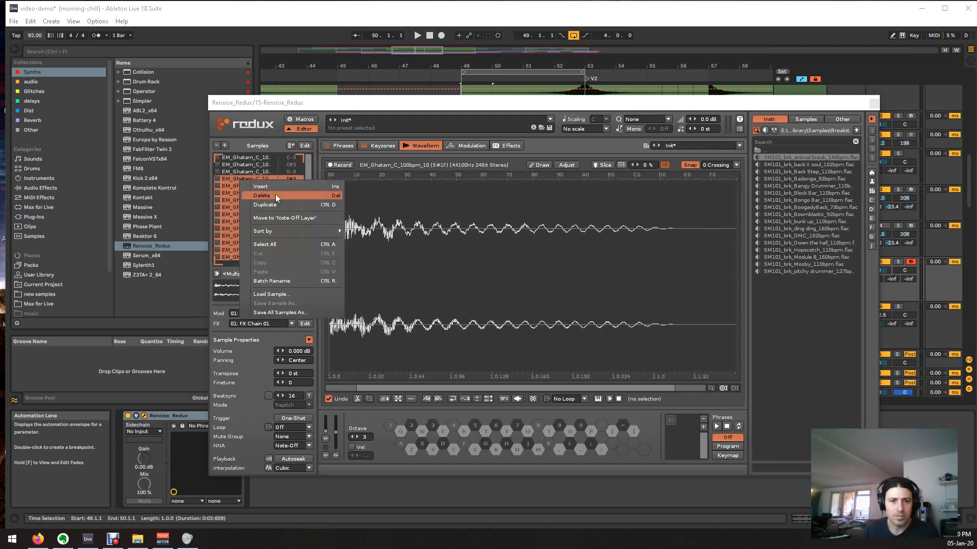
pyautogui.click(276, 196)
# - Cut the C#3 sample after about 1.1.10, fade out its tail from about 1.0.237 and audition it
pyautogui.click(255, 165)
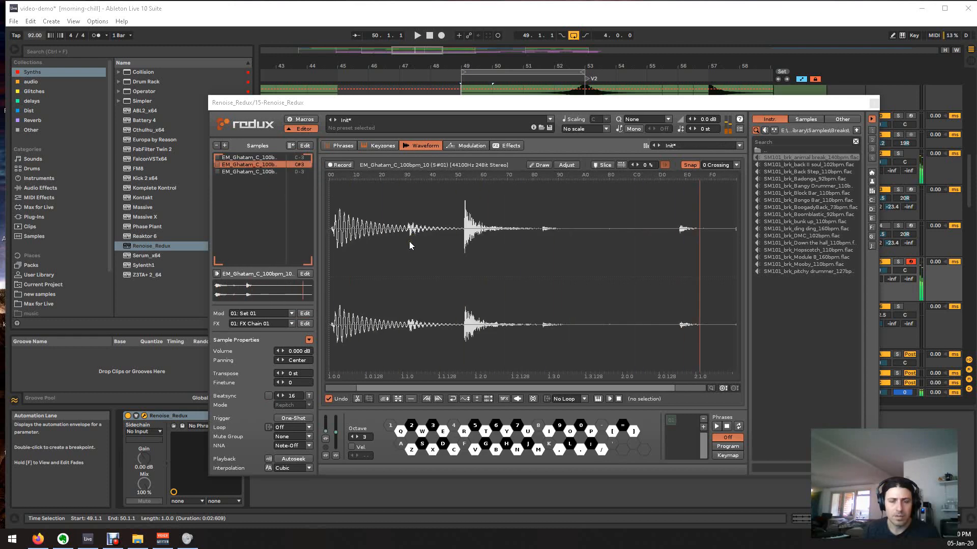
pyautogui.moveTo(404, 235); pyautogui.dragTo(814, 274)
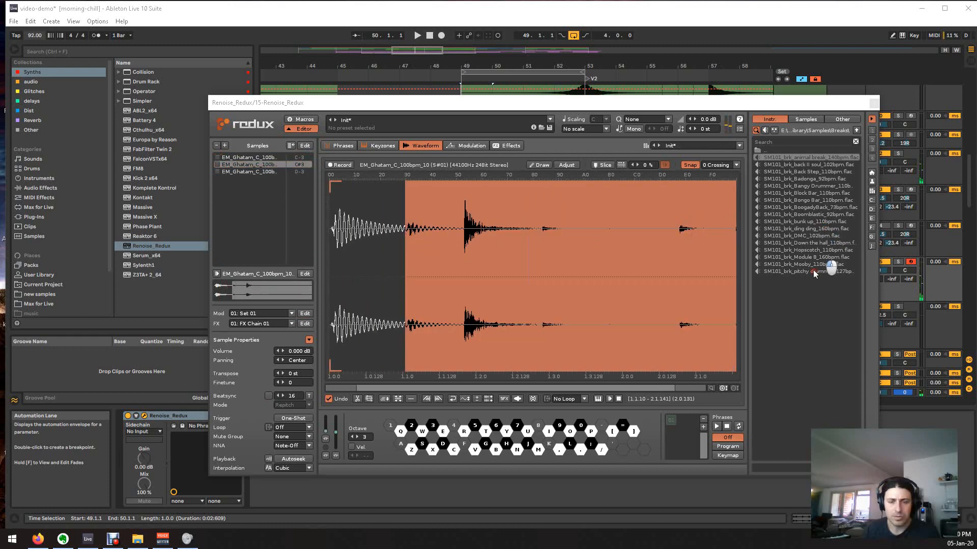
pyautogui.press('Delete')
pyautogui.moveTo(691, 259); pyautogui.dragTo(739, 258)
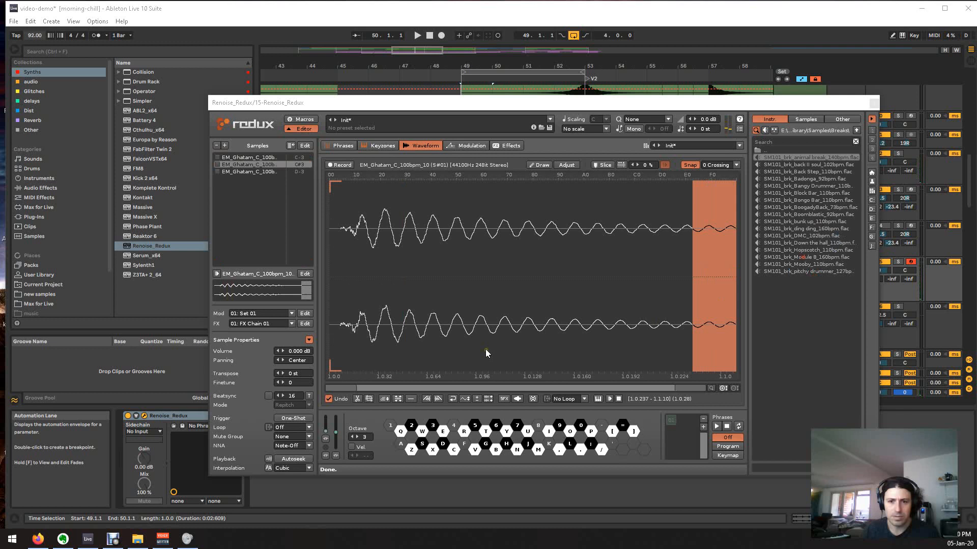
pyautogui.click(439, 399)
pyautogui.press('x')
pyautogui.press('s')
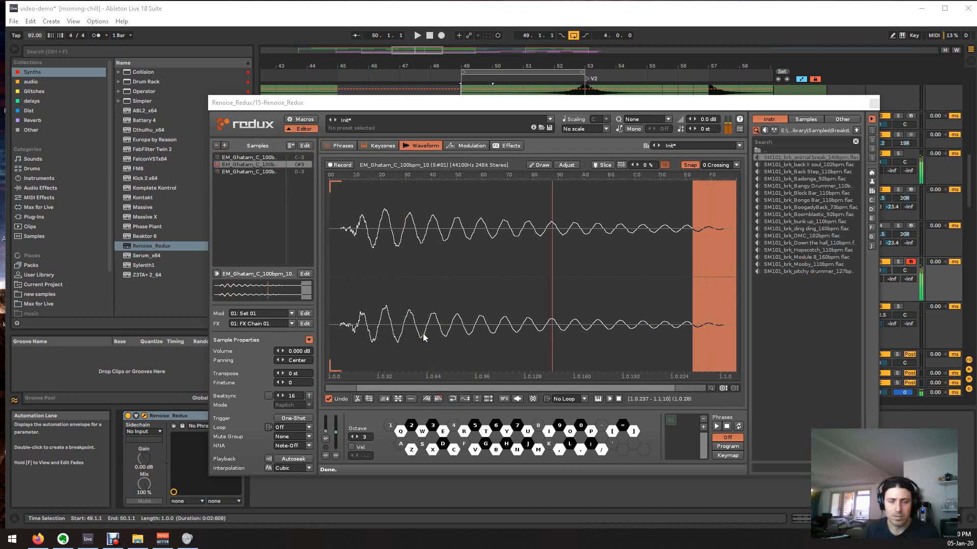
pyautogui.press('s')
# - Cut the D-3 sample after about 1.0.245, fade out its tail from about 1.0.210 and reselect the original loop
pyautogui.click(229, 172)
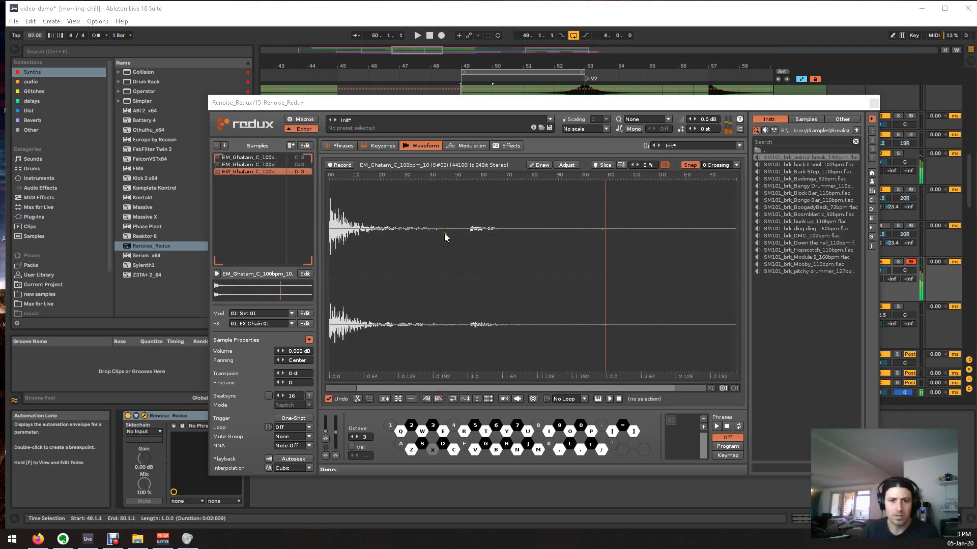
pyautogui.moveTo(461, 234); pyautogui.dragTo(845, 309)
pyautogui.press('Delete')
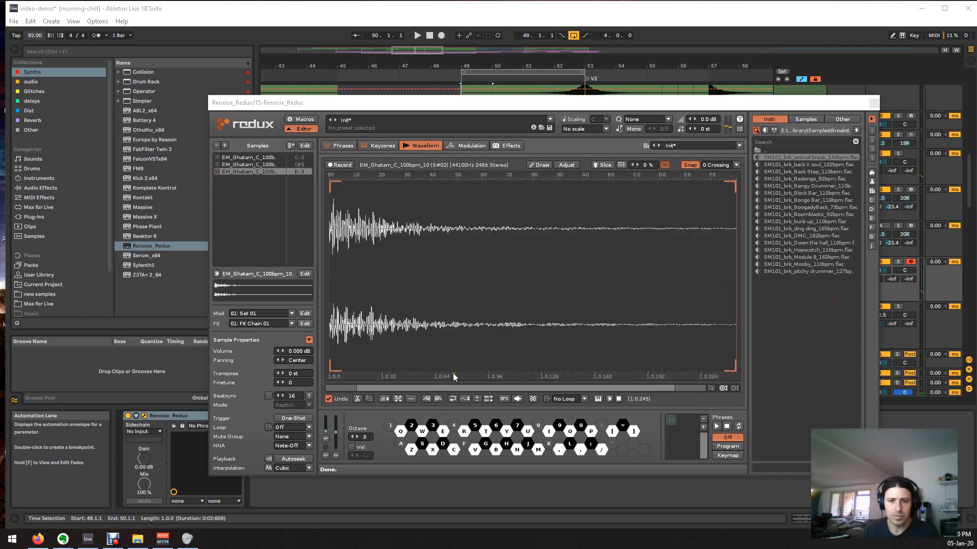
pyautogui.moveTo(678, 298); pyautogui.dragTo(763, 297)
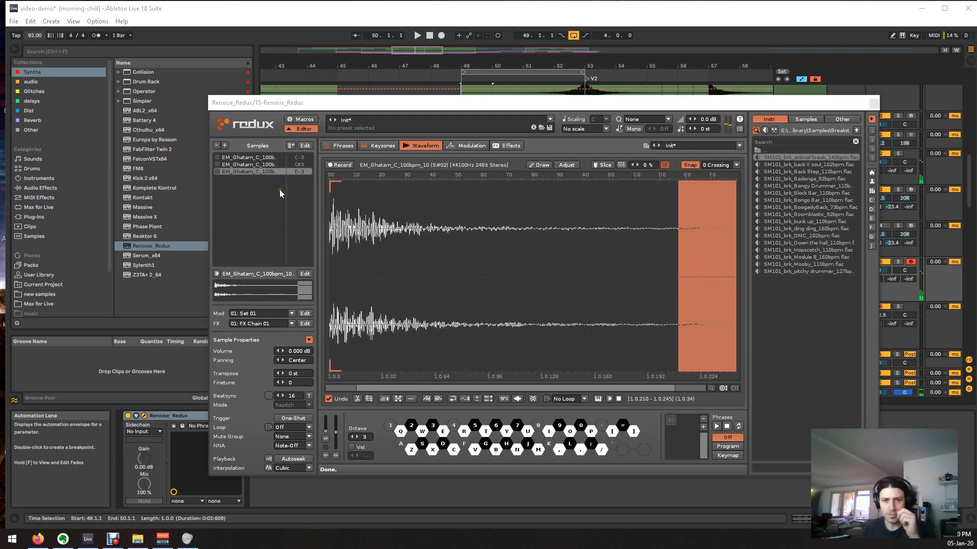
pyautogui.click(274, 158)
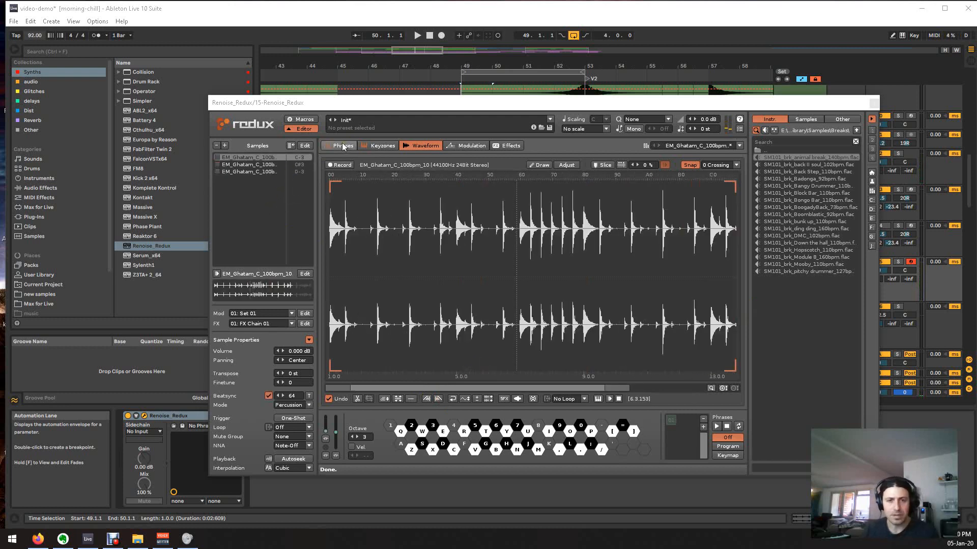
# - Select the C#3 sample, open the phrase editor and enter a C#3 note with sample 01 on row 00 of Phrase 01
pyautogui.click(274, 166)
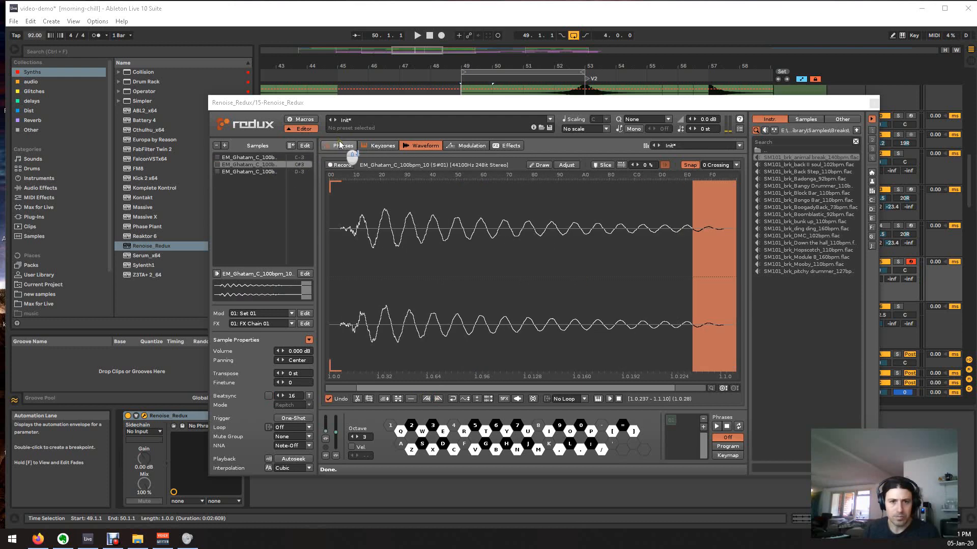
pyautogui.click(340, 145)
pyautogui.scroll(3, 398, 265)
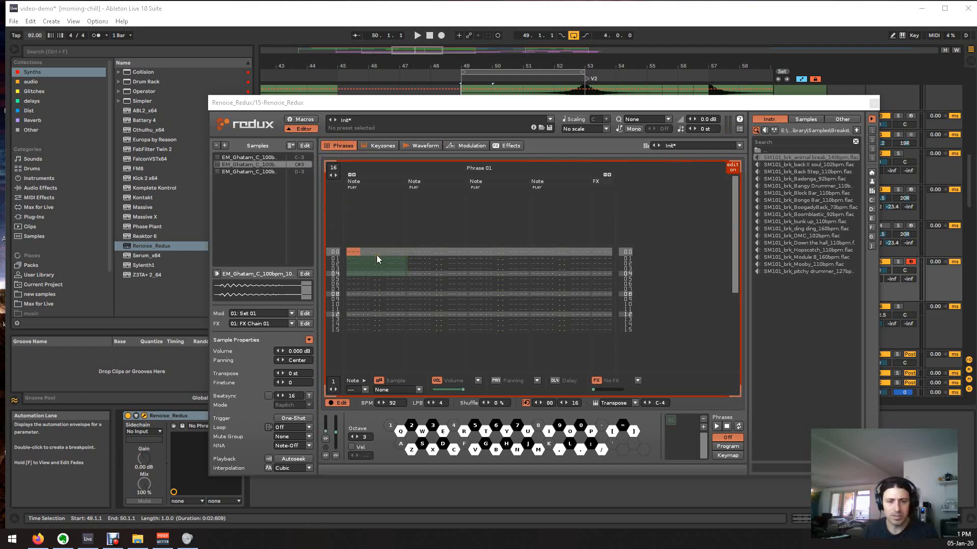
pyautogui.press('x')
pyautogui.press('Up')
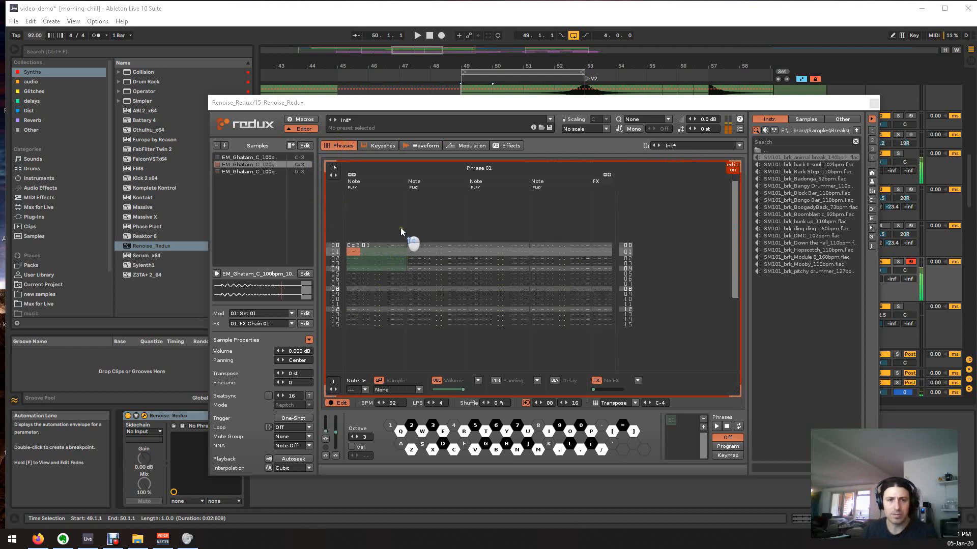
pyautogui.press('s')
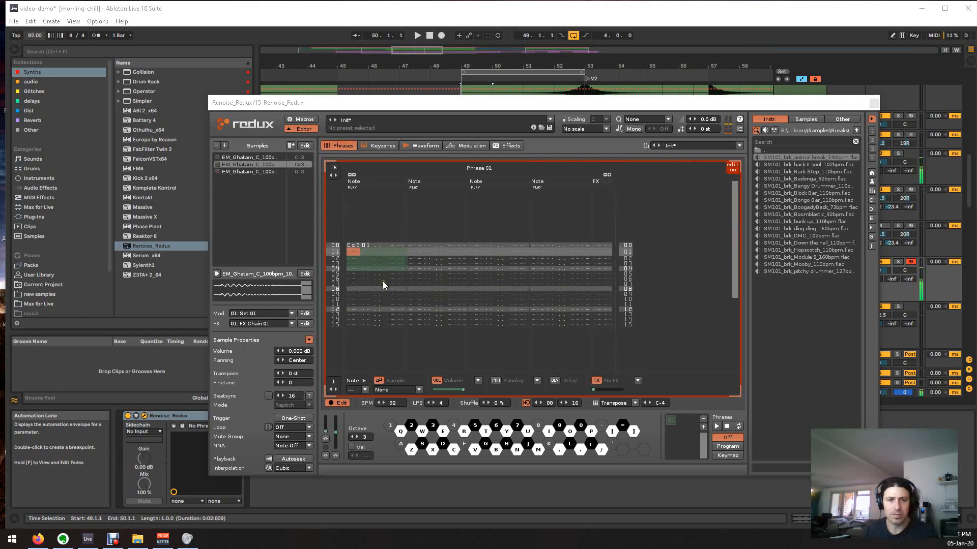
# - Hide and restore the sample number column, and replace the row 00 note with C-4 using sample 01
pyautogui.click(379, 381)
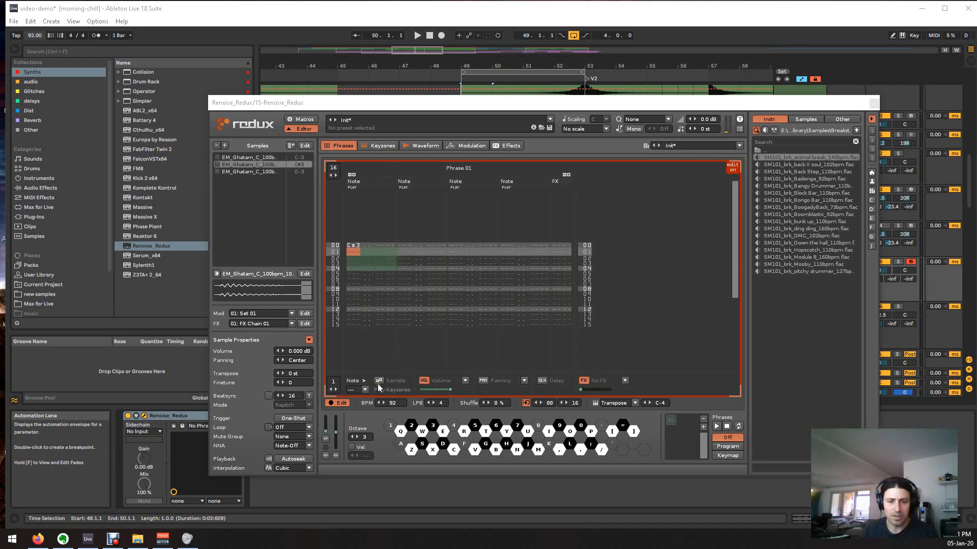
pyautogui.click(379, 381)
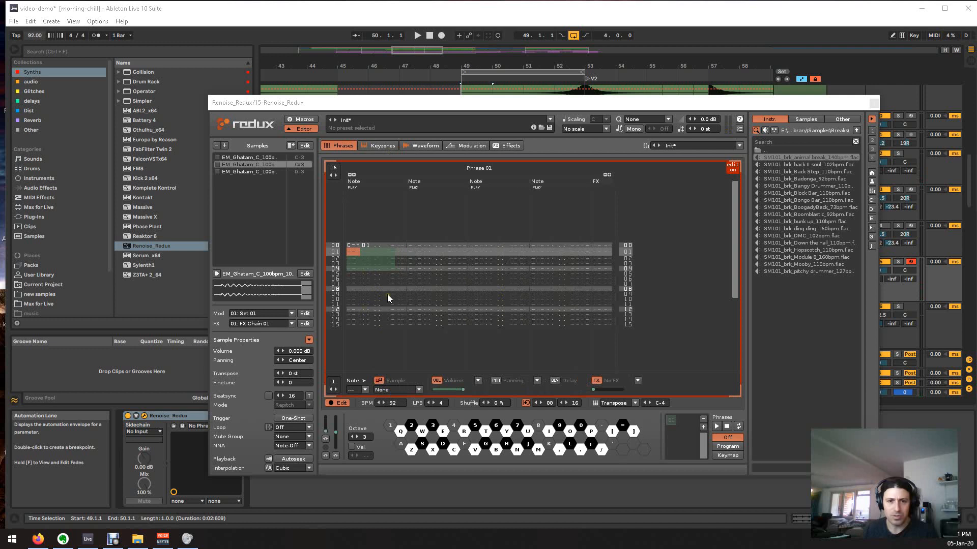
pyautogui.click(366, 246)
pyautogui.click(366, 261)
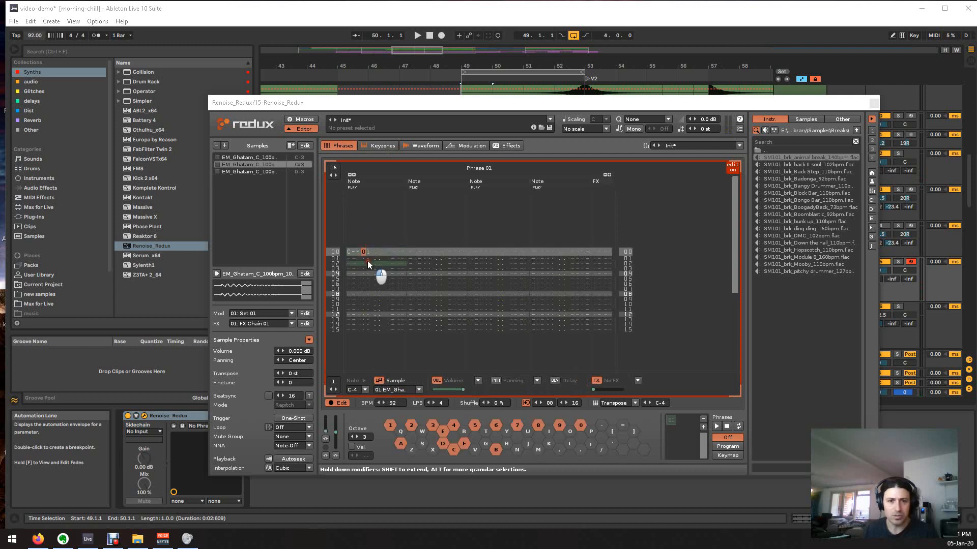
# - Select the D-3 sample and place it as a C-4 note with sample 02 on row 04 of Phrase 01
pyautogui.click(259, 166)
pyautogui.click(258, 171)
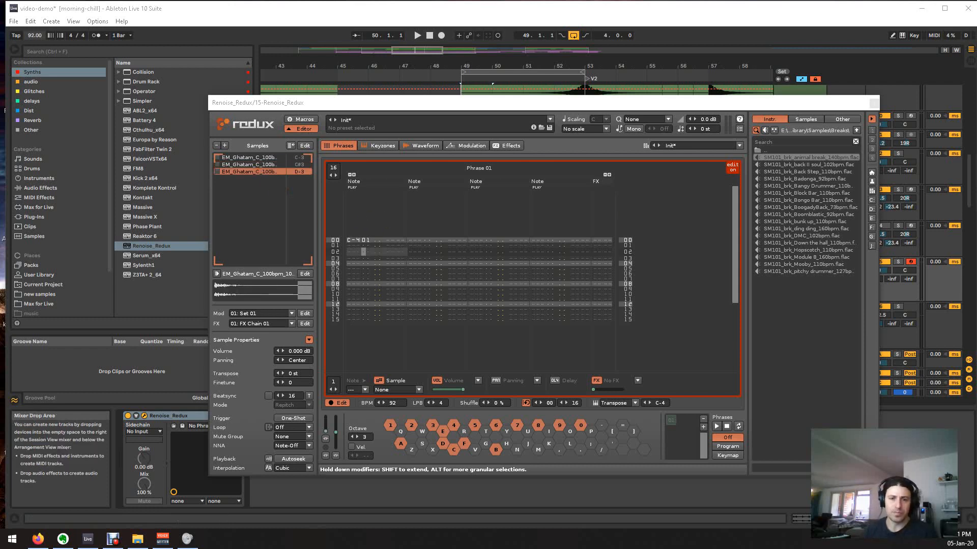
pyautogui.click(390, 290)
pyautogui.press('Up')
pyautogui.press('Up')
pyautogui.press('Up')
pyautogui.press('Up')
pyautogui.press('Left')
pyautogui.press('Left')
pyautogui.press('Left')
pyautogui.press('Left')
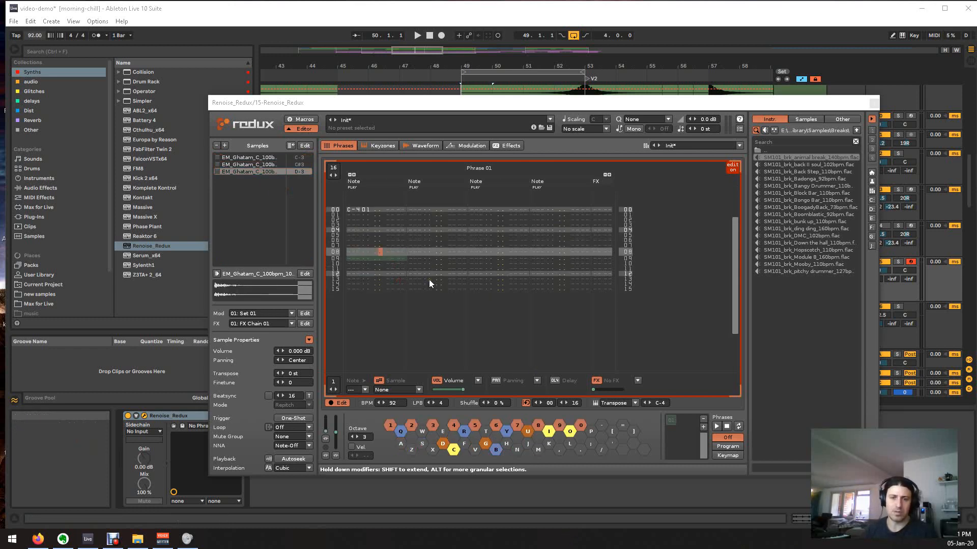
pyautogui.press('Up')
pyautogui.press('Left')
pyautogui.press('q')
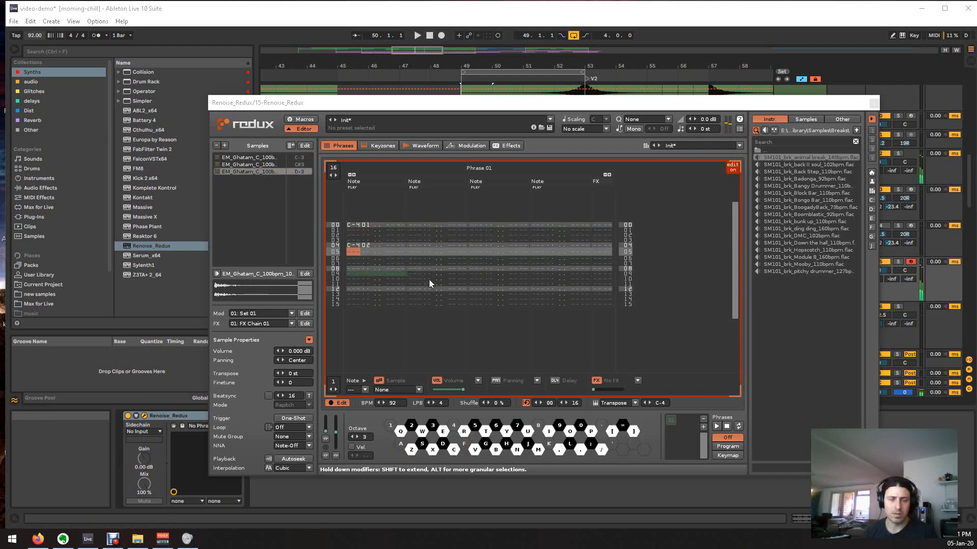
pyautogui.press('Up')
pyautogui.press('Delete')
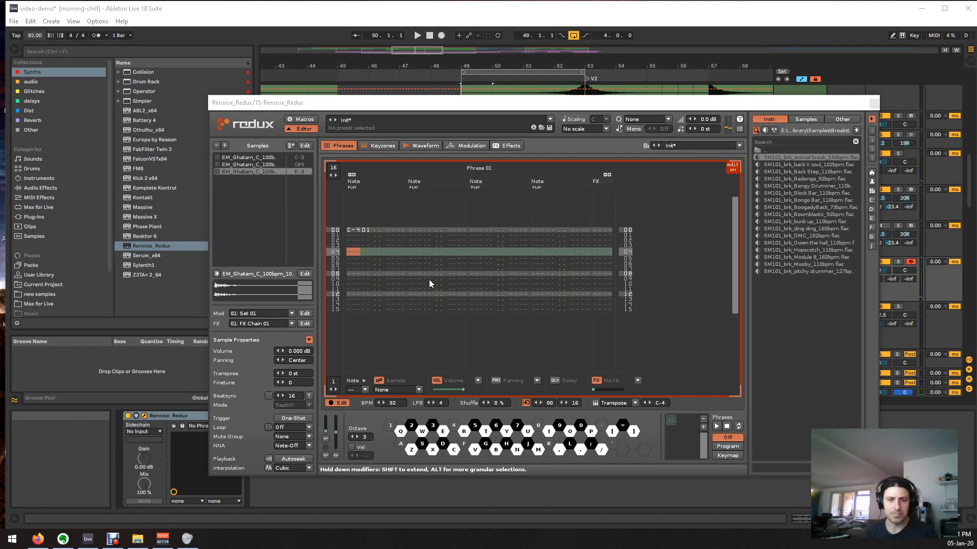
pyautogui.press('q')
# - Add two more C-4 notes with sample 02 on rows 10 and 12 of Phrase 01
pyautogui.press('Down')
pyautogui.press('Down')
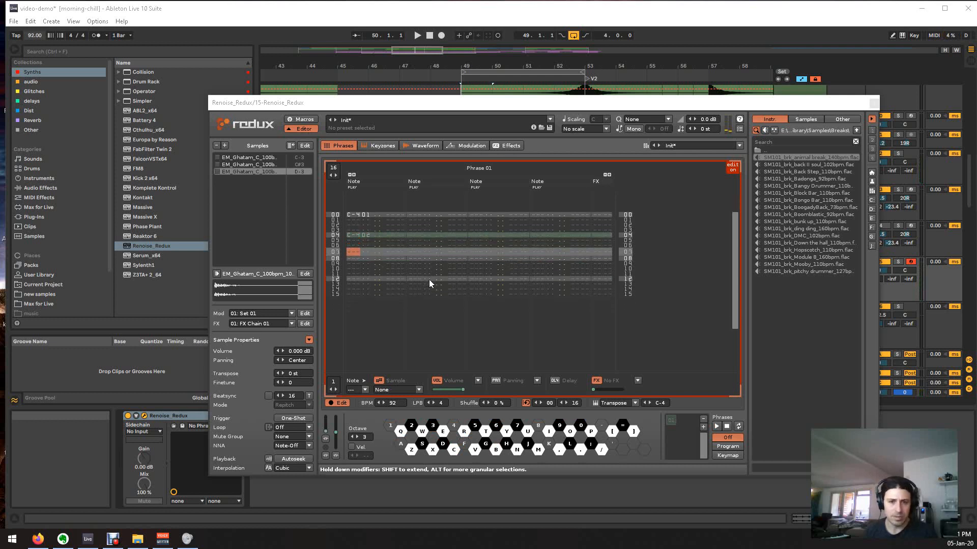
pyautogui.press('Down')
pyautogui.press('Down')
pyautogui.press('Down')
pyautogui.press('q')
pyautogui.press('Down')
pyautogui.press('q')
# - Change the sample number of the row 10 note to 01 and play the phrase
pyautogui.press('Right')
pyautogui.press('Right')
pyautogui.press('Up')
pyautogui.press('Up')
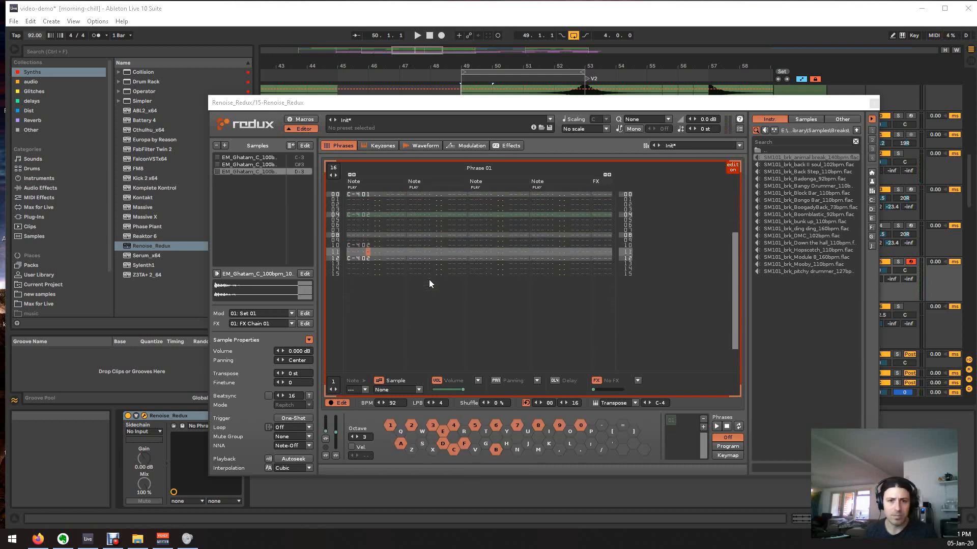
pyautogui.press('Up')
pyautogui.write('1')
pyautogui.press('space')
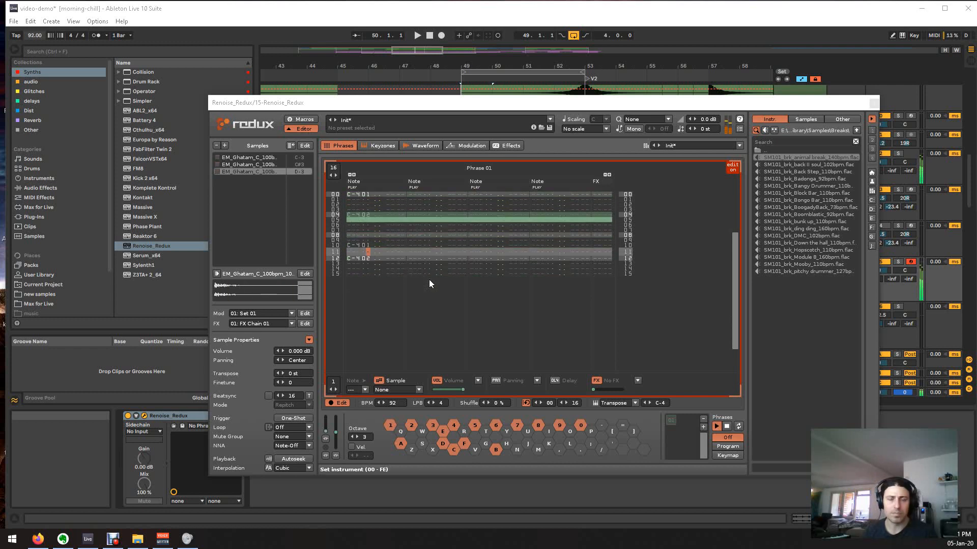
# - Select the original Ghatam loop and layer it as a C-4 note with sample 00 in the second note column on row 00
pyautogui.press('Up')
pyautogui.press('Up')
pyautogui.press('Up')
pyautogui.press('Up')
pyautogui.press('Up')
pyautogui.press('Up')
pyautogui.press('Up')
pyautogui.press('Up')
pyautogui.press('Up')
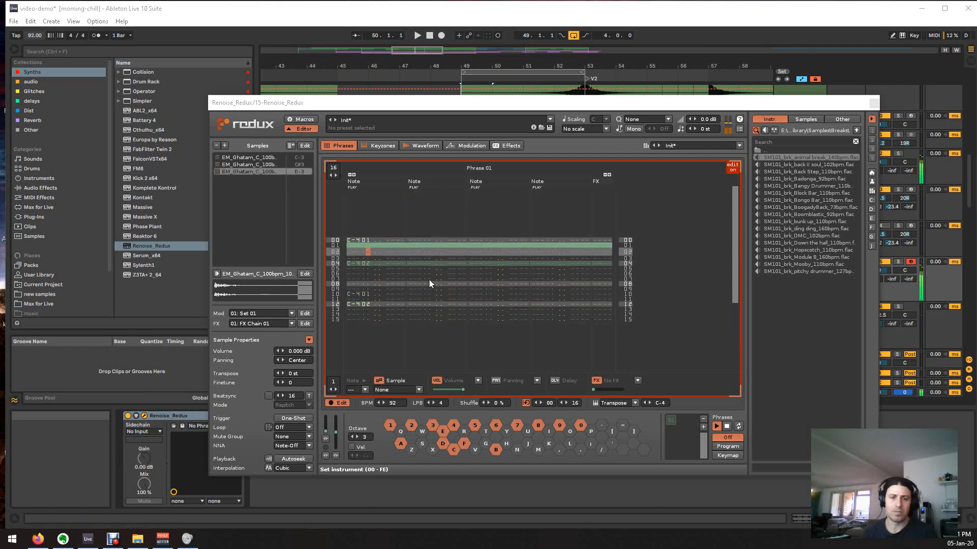
pyautogui.click(272, 158)
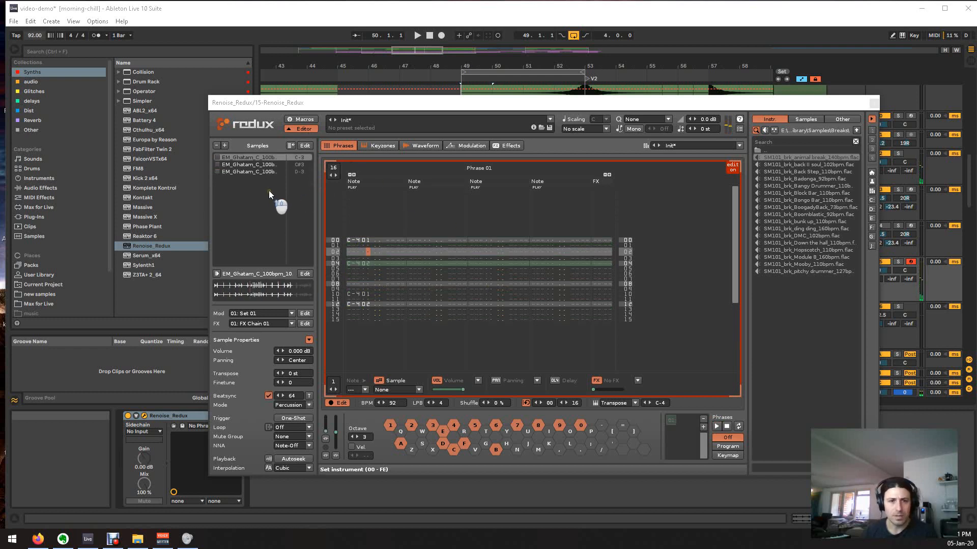
pyautogui.click(399, 252)
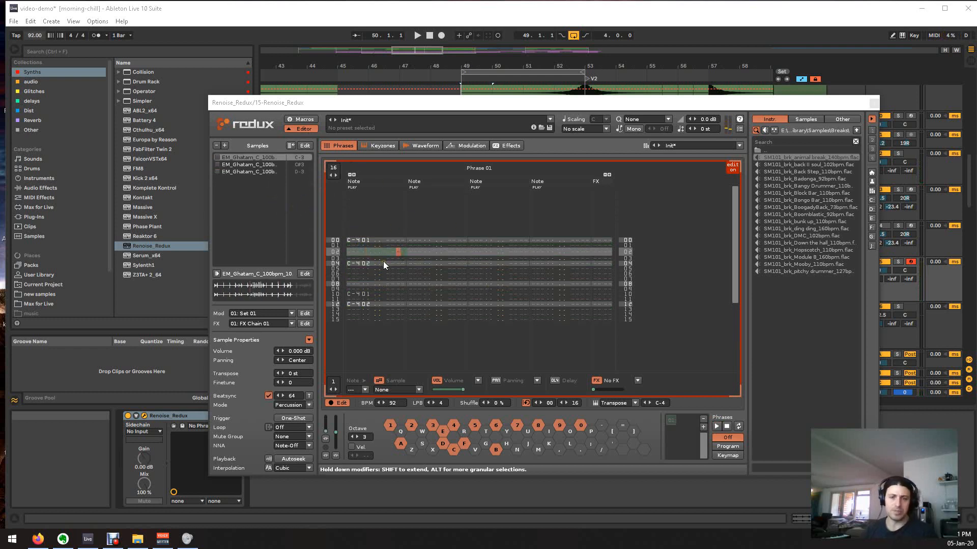
pyautogui.press('Right')
pyautogui.press('Right')
pyautogui.press('Right')
pyautogui.press('Up')
pyautogui.press('Up')
pyautogui.press('q')
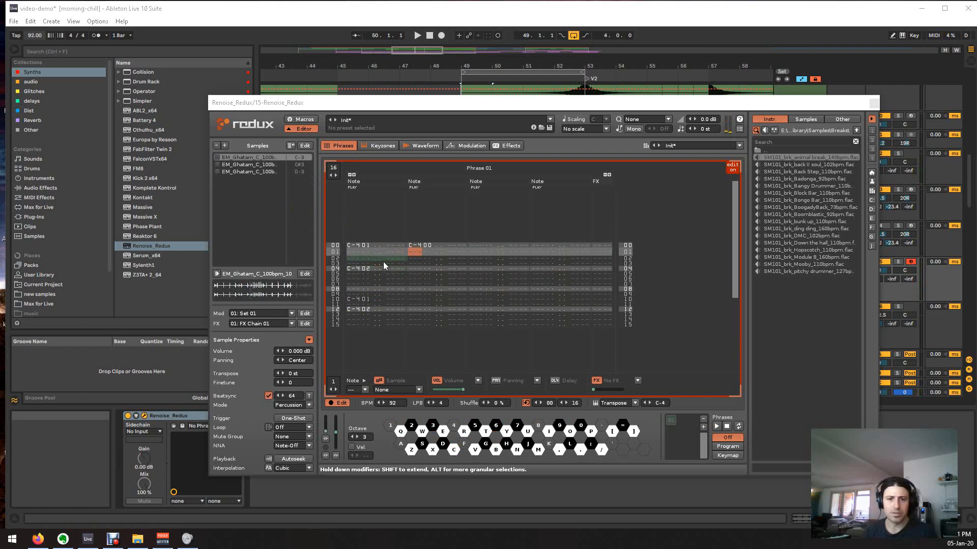
# - Set the volume of the layered loop note on row 00 to 20
pyautogui.press('Right')
pyautogui.press('Right')
pyautogui.press('Up')
pyautogui.press('Right')
pyautogui.write('2')
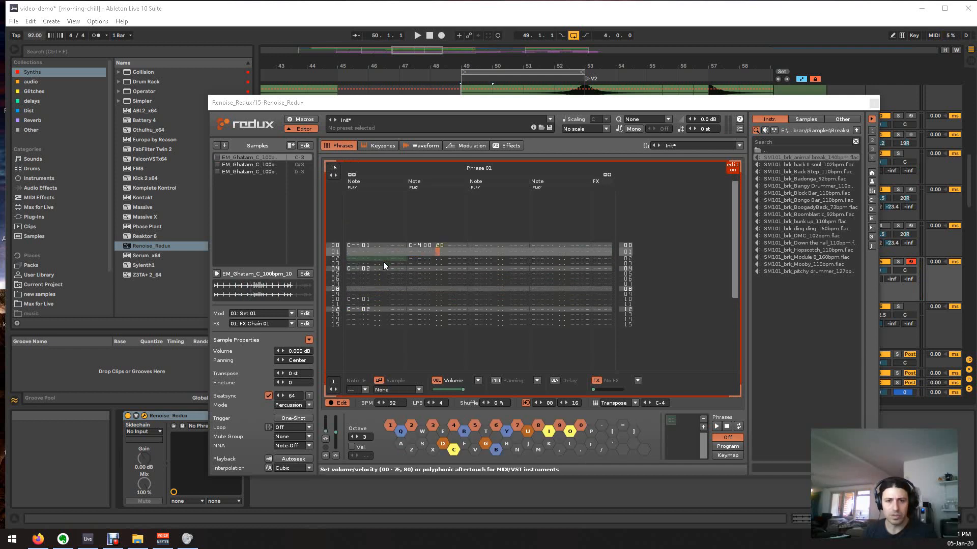
# - Play Phrase 01 to audition the hits together with the layered loop, and stop playback
pyautogui.press('Left')
pyautogui.press('Down')
pyautogui.press('Down')
pyautogui.press('Down')
pyautogui.press('Left')
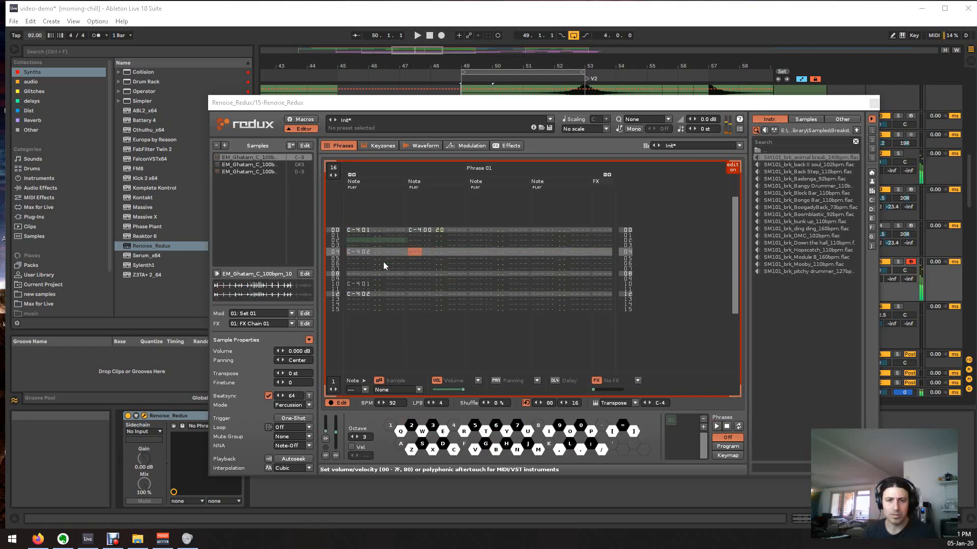
pyautogui.press('space')
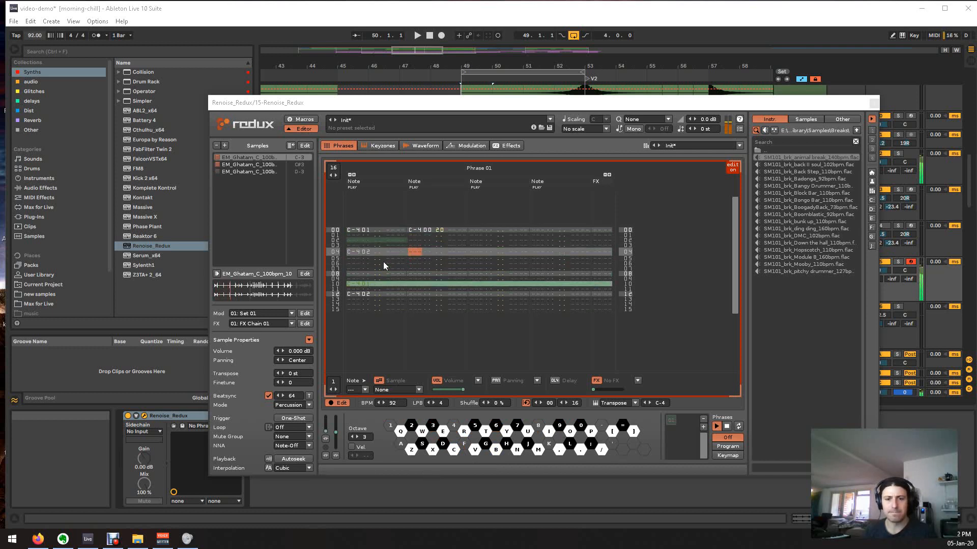
pyautogui.press('space')
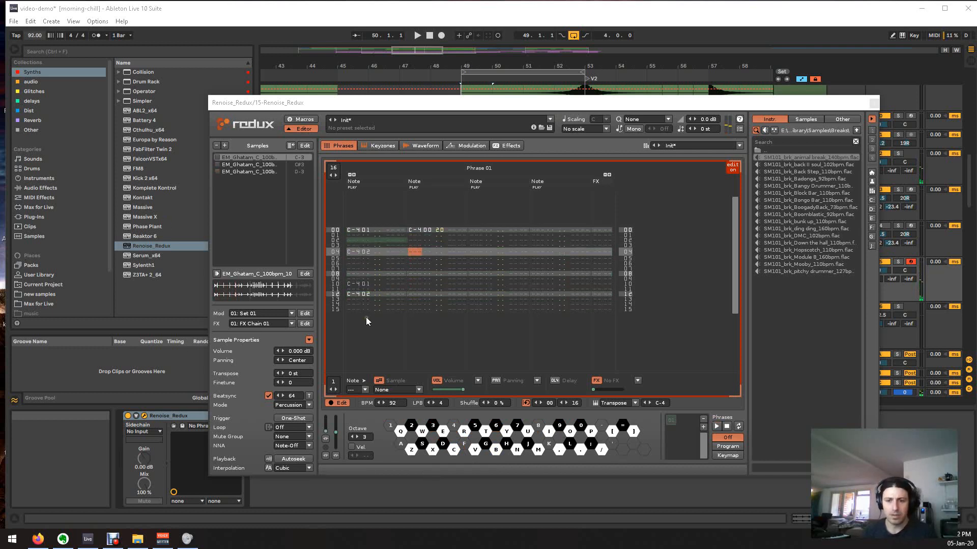
# - Add a second phrase and set its length to 15 lines
pyautogui.scroll(2, 436, 282)
pyautogui.scroll(-1, 489, 297)
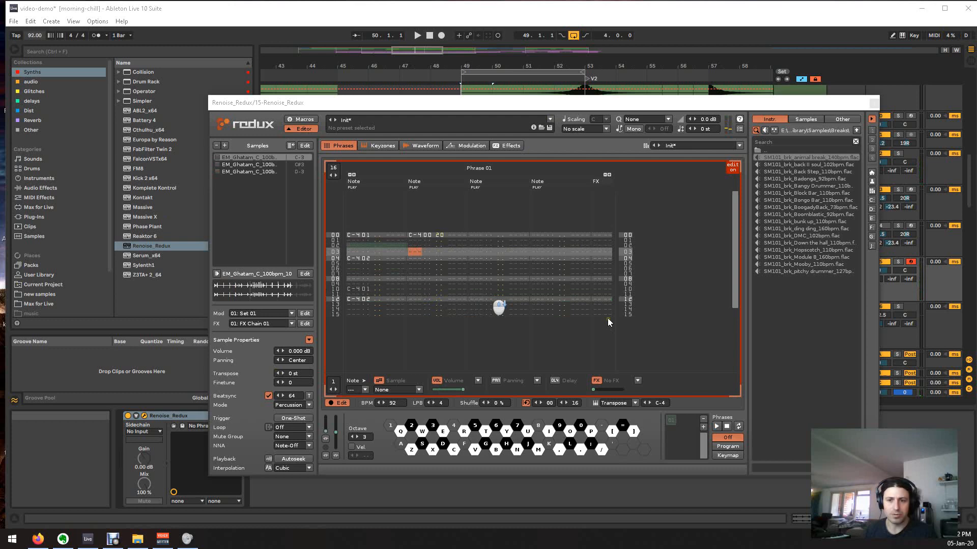
pyautogui.click(703, 426)
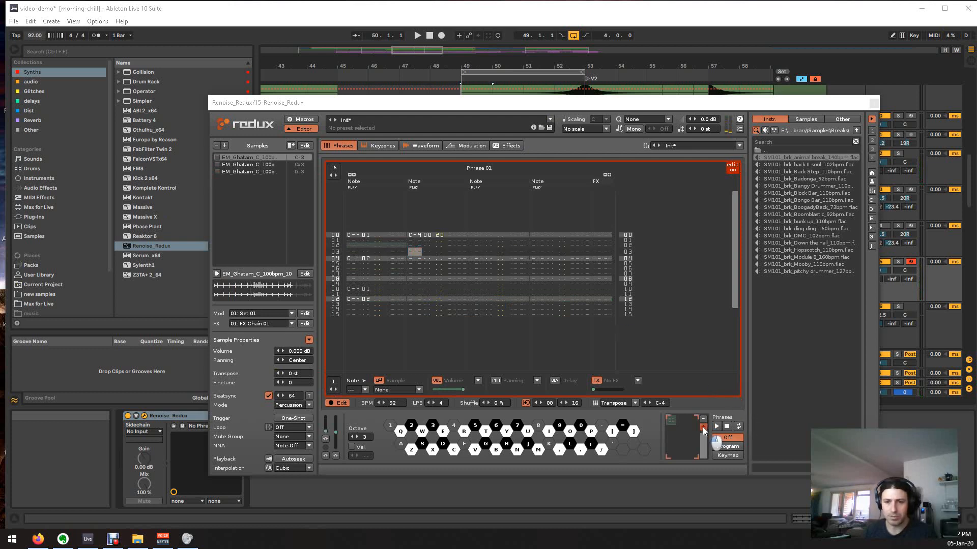
pyautogui.moveTo(334, 169); pyautogui.dragTo(335, 187)
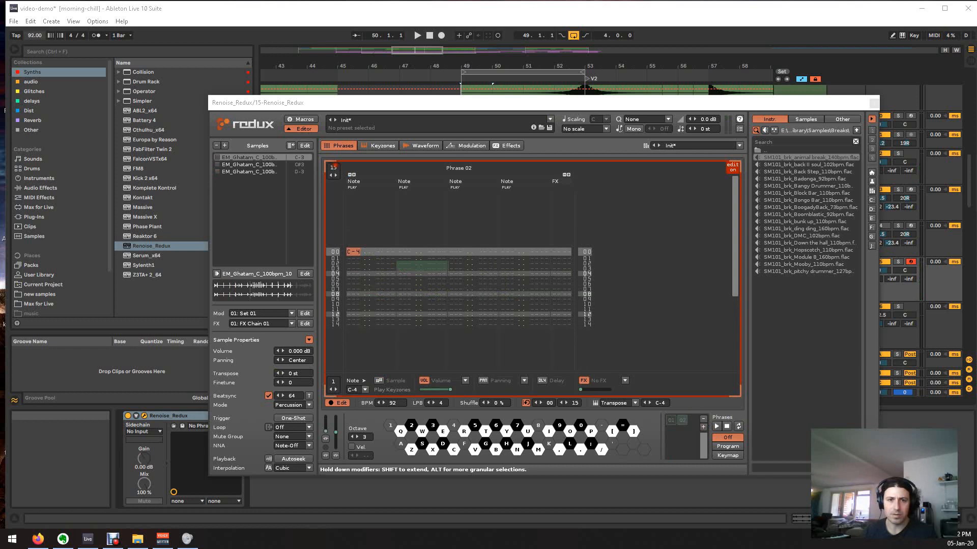
# - Examine the list of available phrase effect commands without choosing one
pyautogui.click(380, 257)
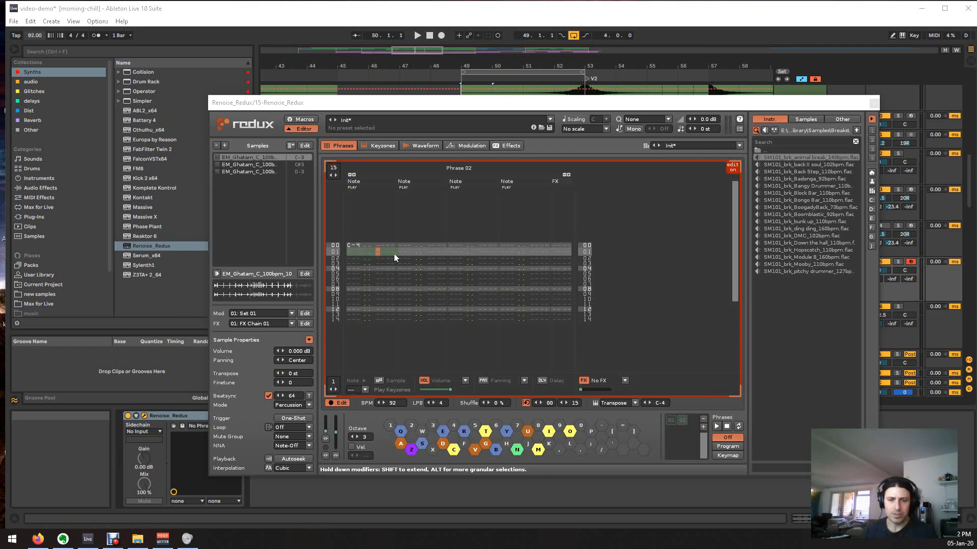
pyautogui.click(367, 245)
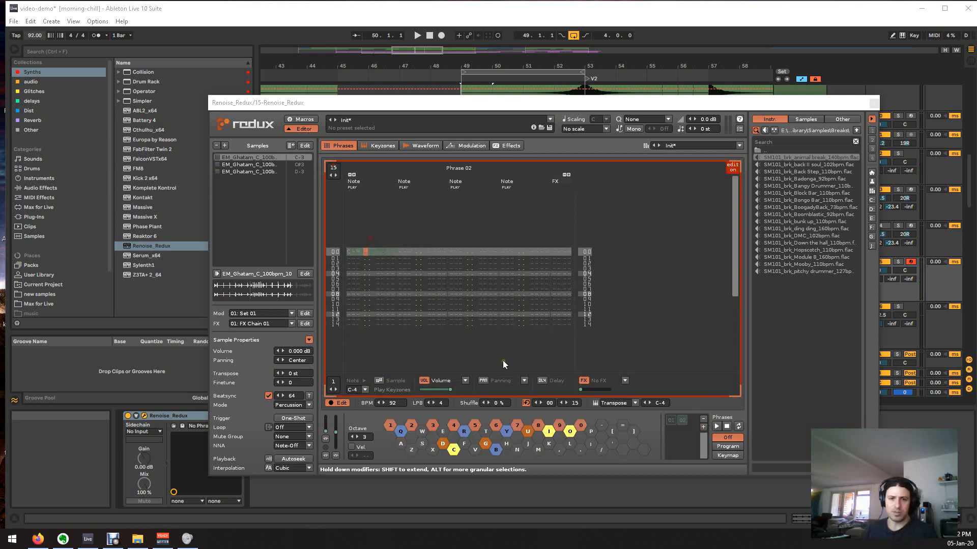
pyautogui.click(625, 381)
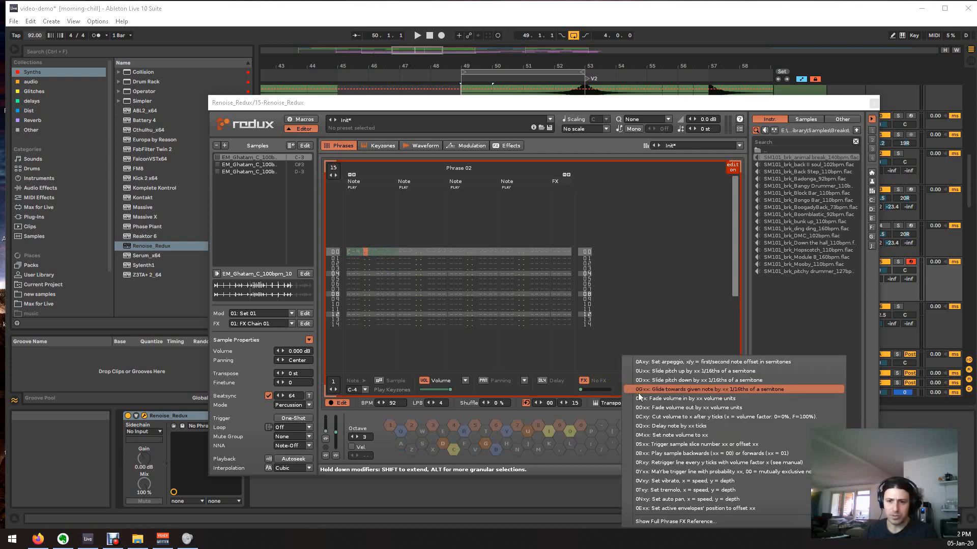
pyautogui.click(451, 281)
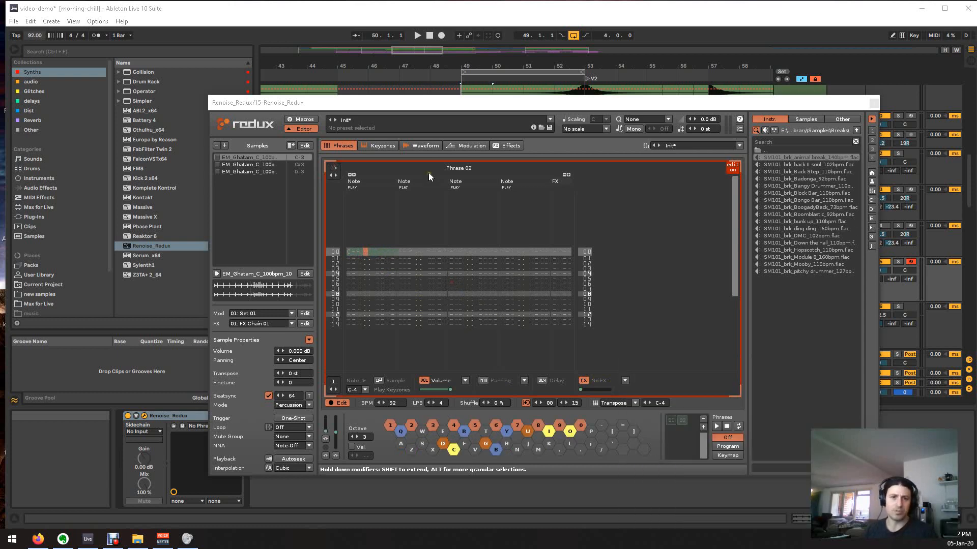
# - Select the C#3 sample, show the sample number column and enter C-4 with sample 01 on row 00 of Phrase 02
pyautogui.click(250, 164)
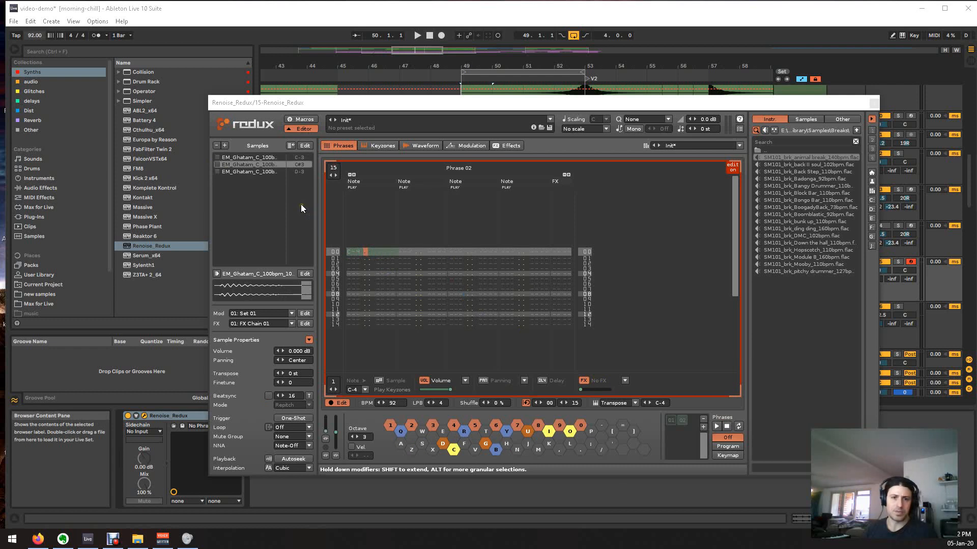
pyautogui.press('Left')
pyautogui.press('Down')
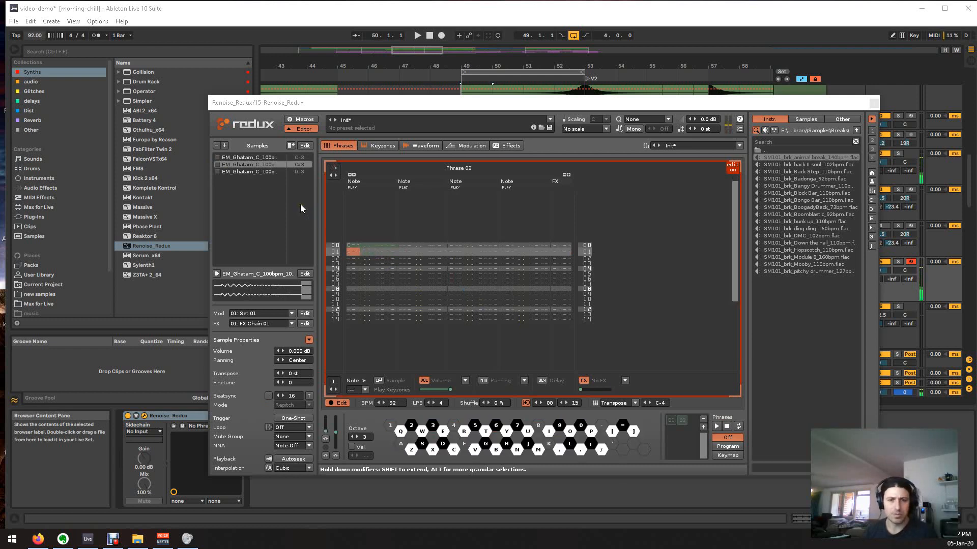
pyautogui.click(380, 383)
pyautogui.press('Up')
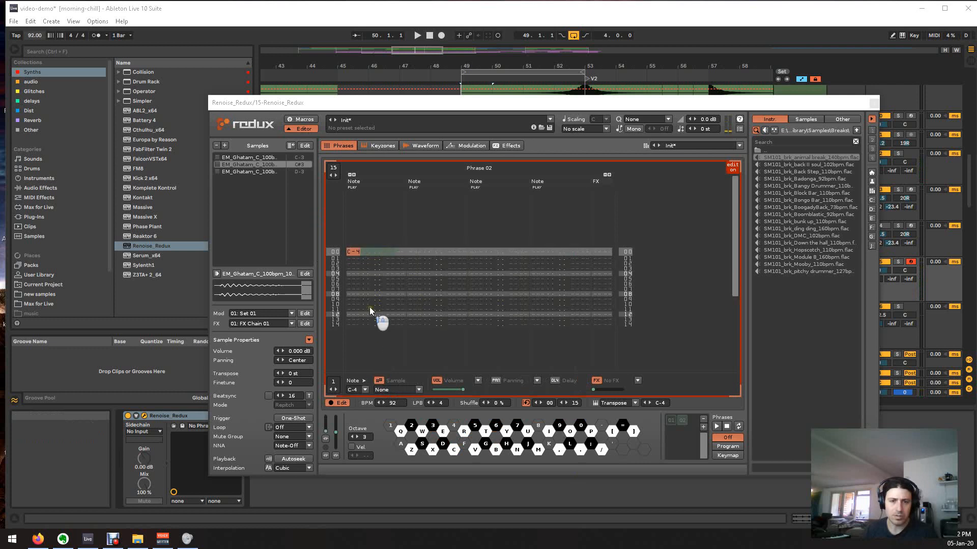
pyautogui.press('q')
pyautogui.press('space')
pyautogui.press('space')
# - Remove the trial note from row 02 of Phrase 02 and place C-4 with sample 01 on row 03 instead
pyautogui.scroll(-1, 397, 288)
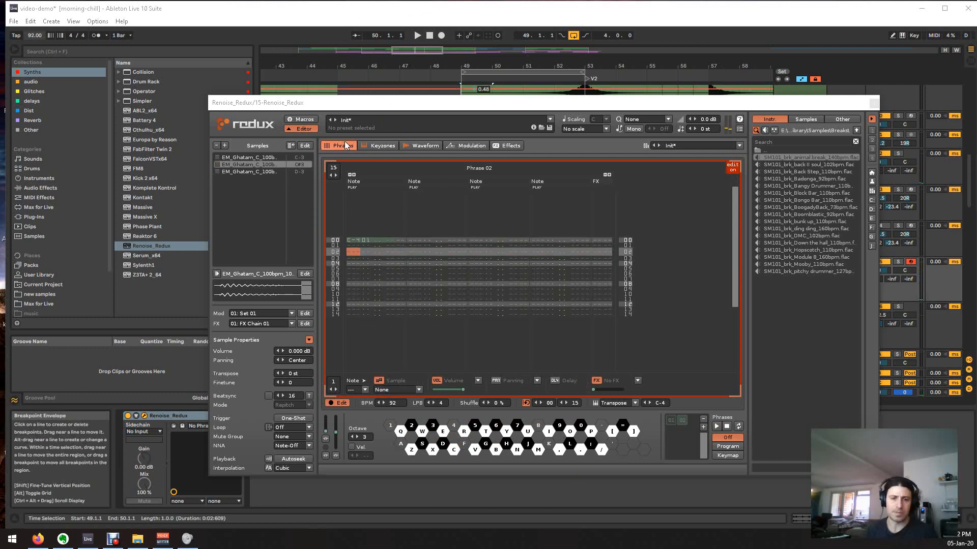
pyautogui.press('q')
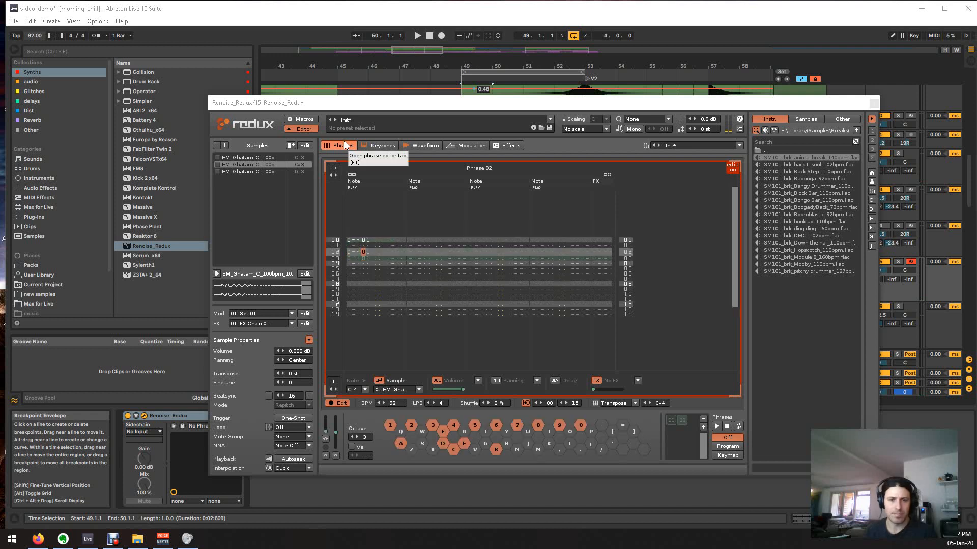
pyautogui.press('Left')
pyautogui.press('Delete')
pyautogui.press('Down')
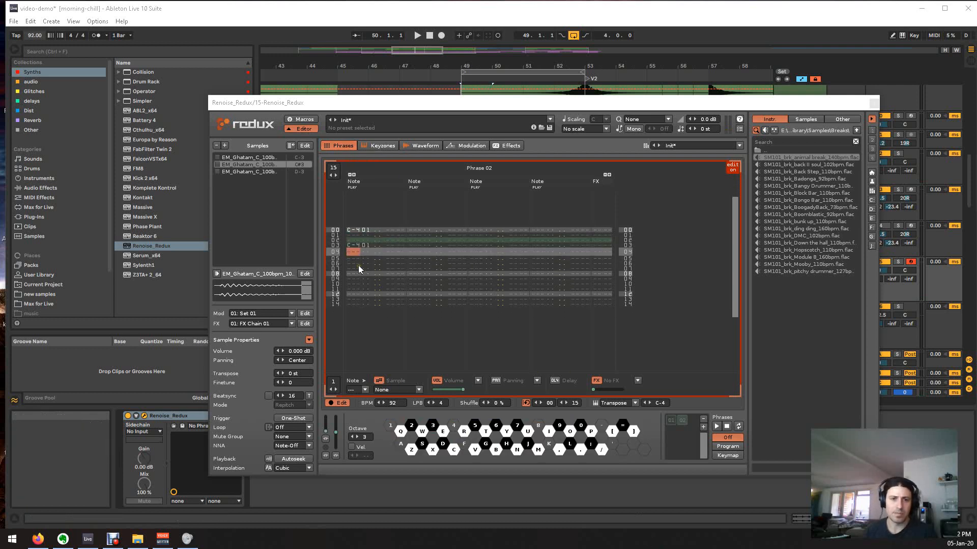
# - In Phrase 02's first note column, enter C-4 with sample 02 on rows 04 and 12 and with sample 01 on rows 10 and 11
pyautogui.click(248, 172)
pyautogui.press('q')
pyautogui.press('space')
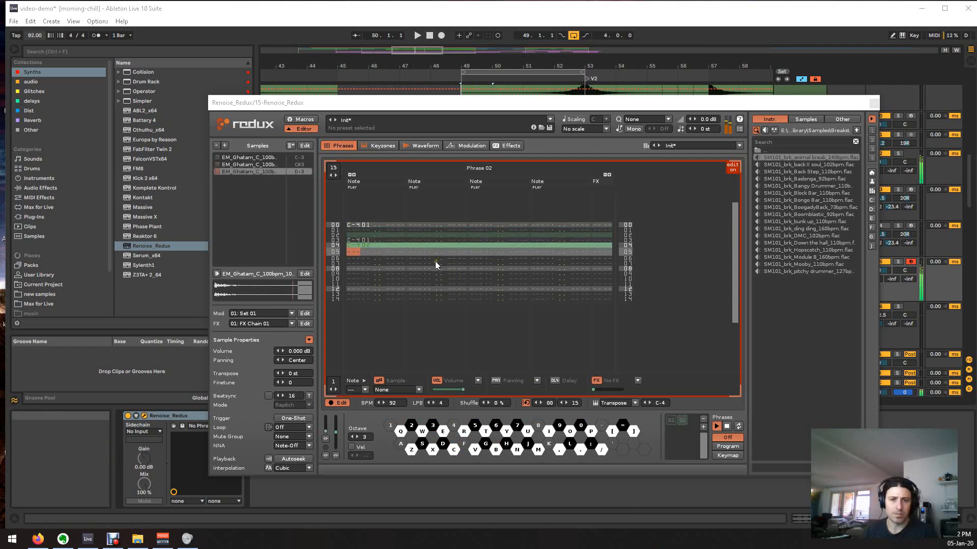
pyautogui.scroll(-5, 417, 266)
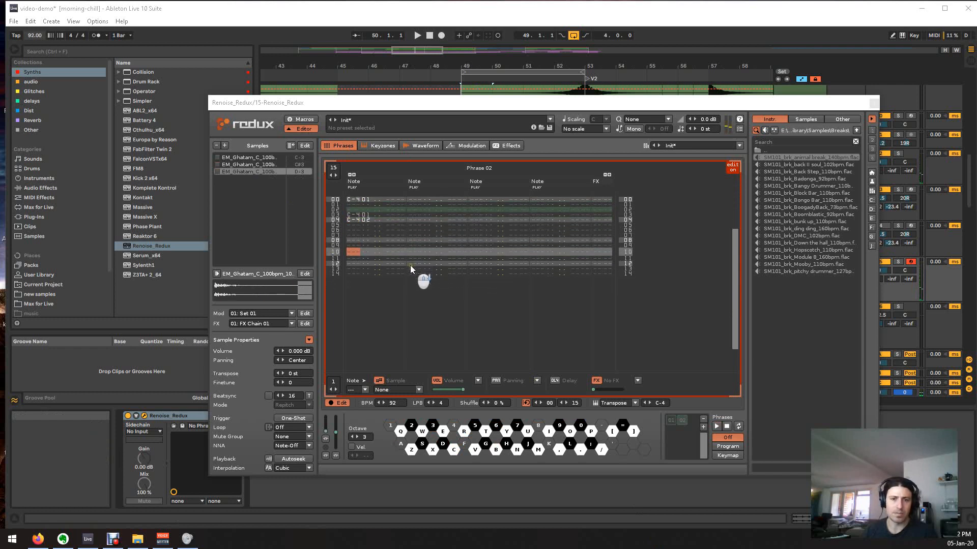
pyautogui.press('q')
pyautogui.press('q')
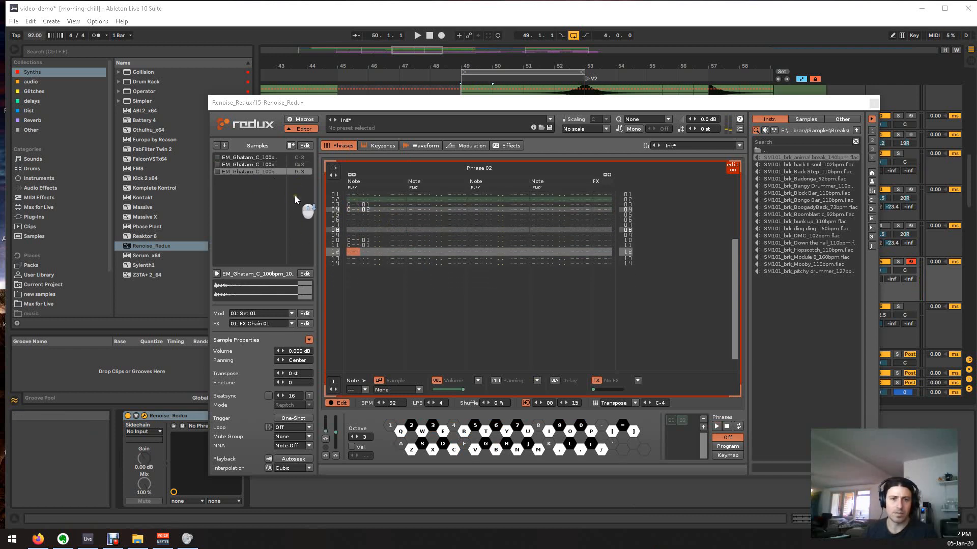
pyautogui.scroll(7, 450, 246)
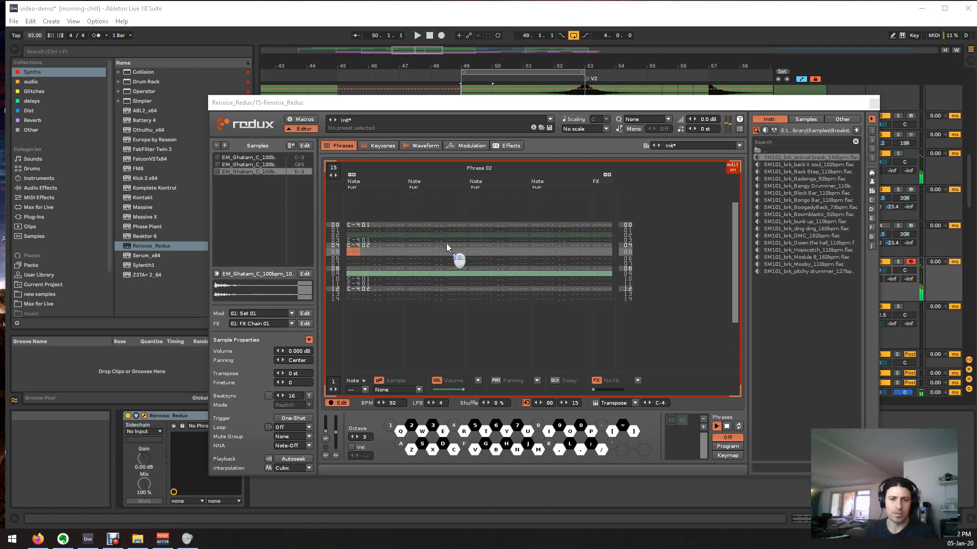
# - Place C-4 with sample 00, the Ghatam loop, at volume 20 on row 00 of Phrase 02's second note column and play the phrase
pyautogui.scroll(1, 447, 244)
pyautogui.click(257, 158)
pyautogui.click(415, 251)
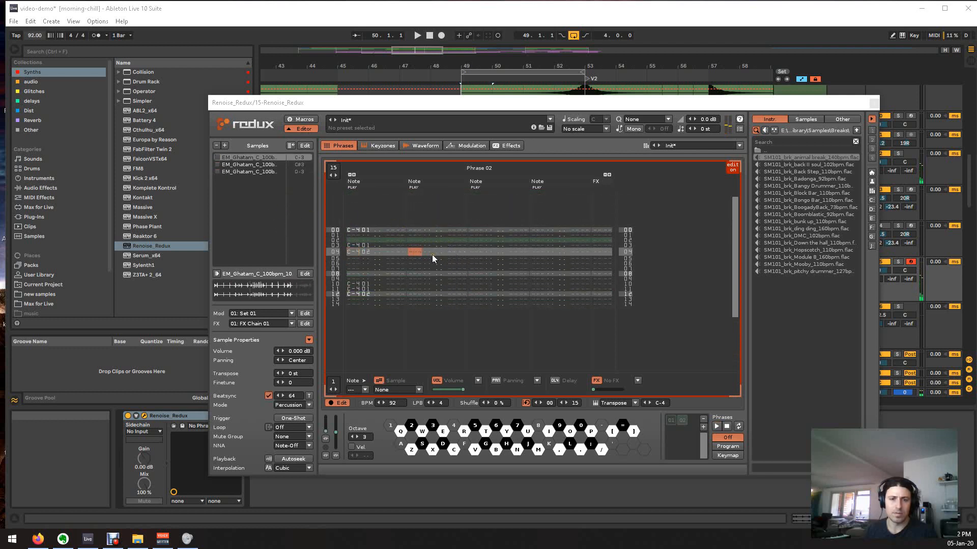
pyautogui.scroll(4, 432, 255)
pyautogui.press('q')
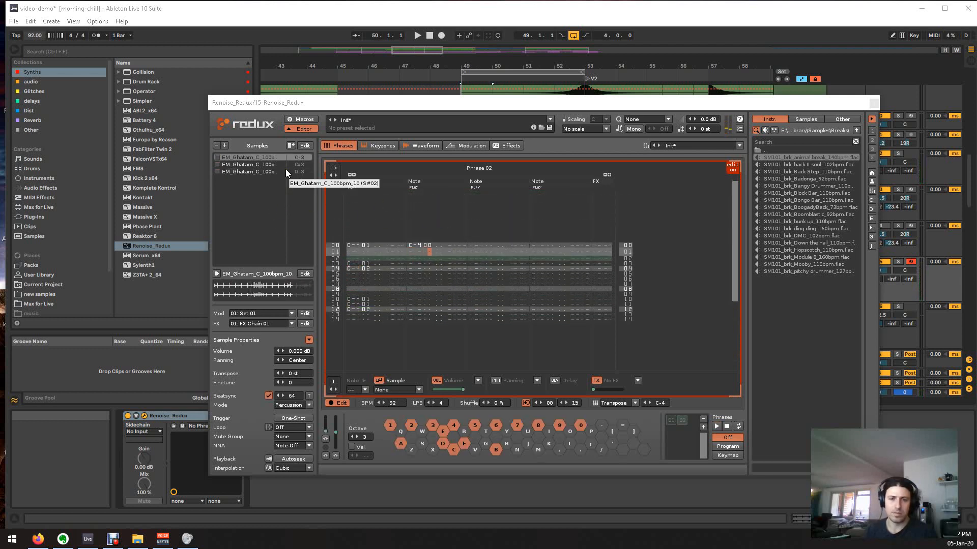
pyautogui.press('Right')
pyautogui.press('Up')
pyautogui.write('2')
pyautogui.press('space')
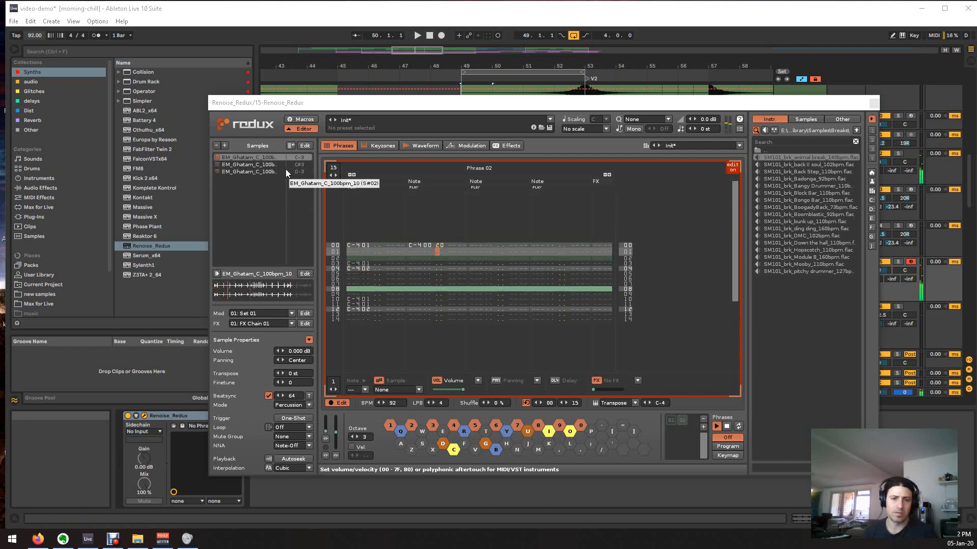
# - Enter a note-off on row 03 of Phrase 02's second note column
pyautogui.hotkey('shift', 'Tab')
pyautogui.press('Tab')
pyautogui.press('Down')
pyautogui.press('Down')
pyautogui.press('a')
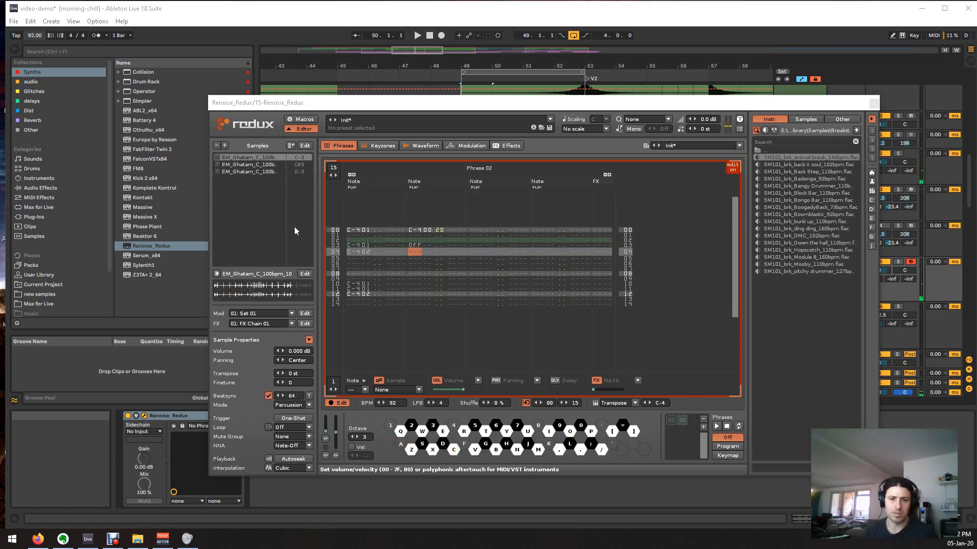
# - Enter C-4 with sample 00 at volume 20 on row 04 of the second note column and audition the phrase
pyautogui.press('q')
pyautogui.press('q')
pyautogui.press('Up')
pyautogui.press('Delete')
pyautogui.press('Right')
pyautogui.press('Up')
pyautogui.press('Right')
pyautogui.press('Right')
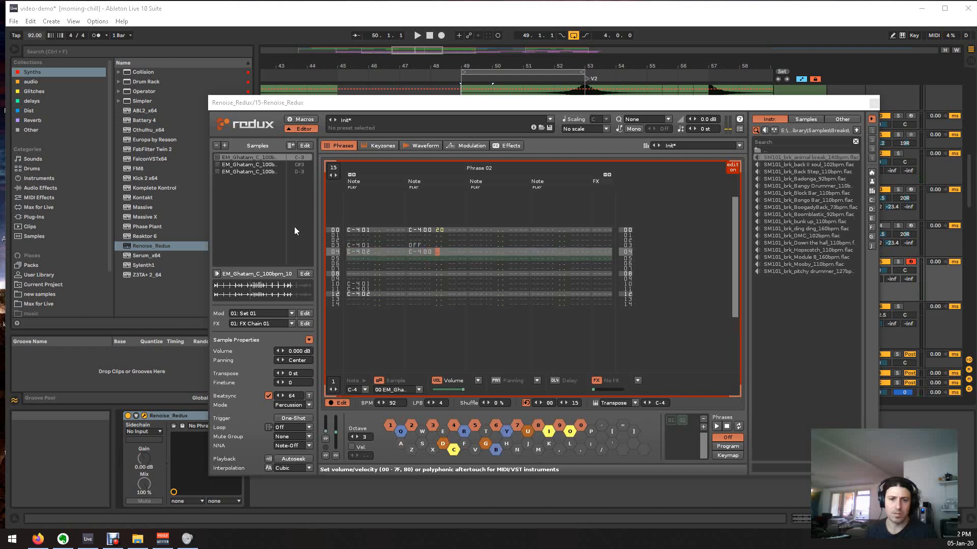
pyautogui.write('2')
pyautogui.press('space')
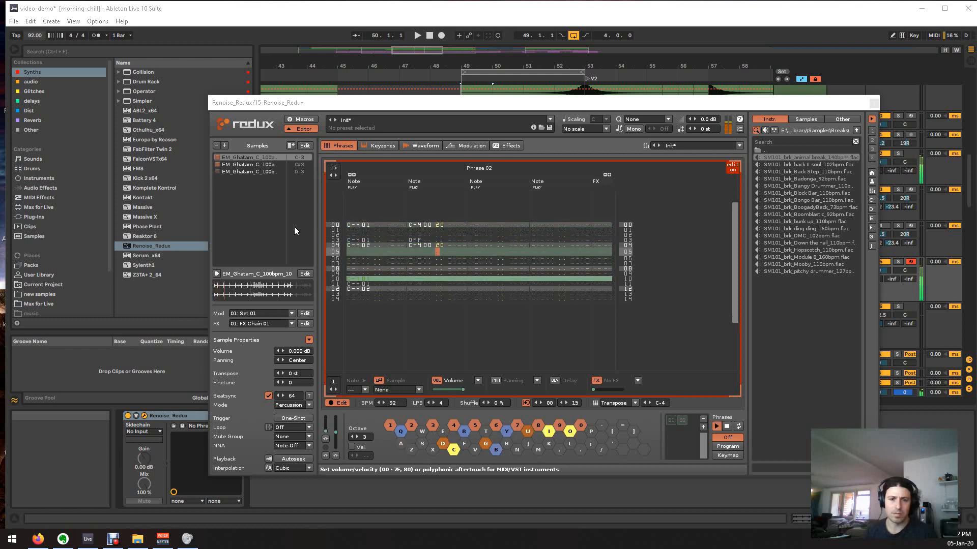
pyautogui.press('space')
# - Add the retrigger effect R04 to the note on row 10 of Phrase 02's first note column
pyautogui.press('Left')
pyautogui.press('Left')
pyautogui.press('Left')
pyautogui.press('Left')
pyautogui.press('Left')
pyautogui.press('Left')
pyautogui.press('Down')
pyautogui.press('Down')
pyautogui.press('Down')
pyautogui.press('Down')
pyautogui.press('Down')
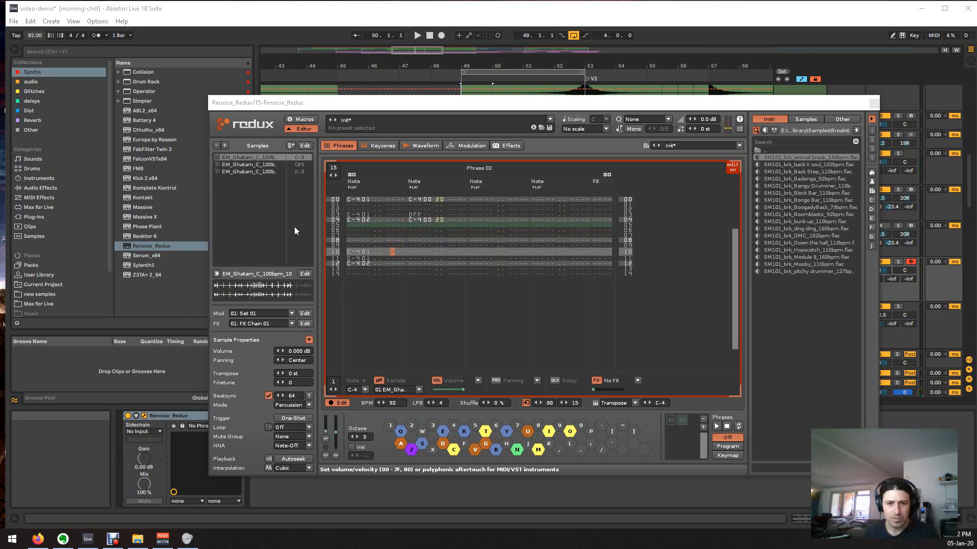
pyautogui.press('Down')
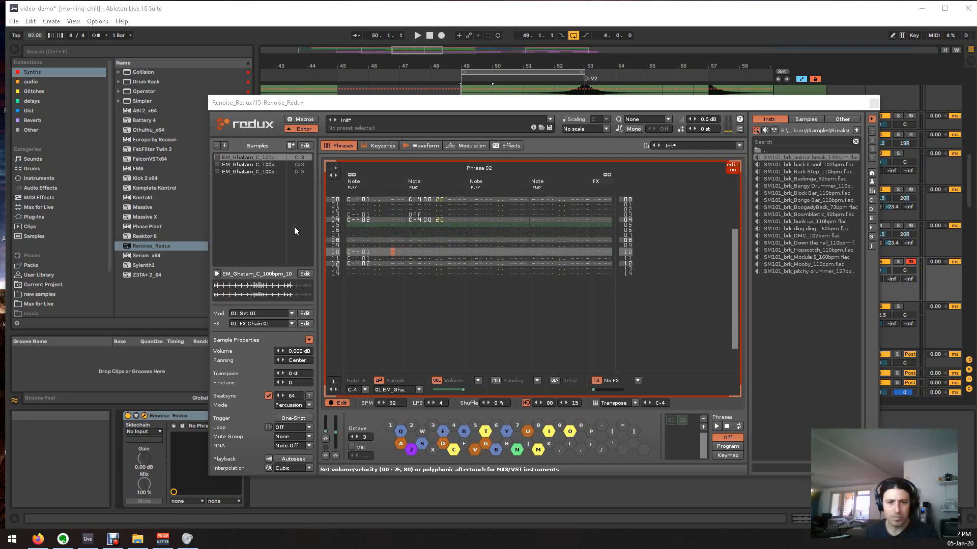
pyautogui.write('R0')
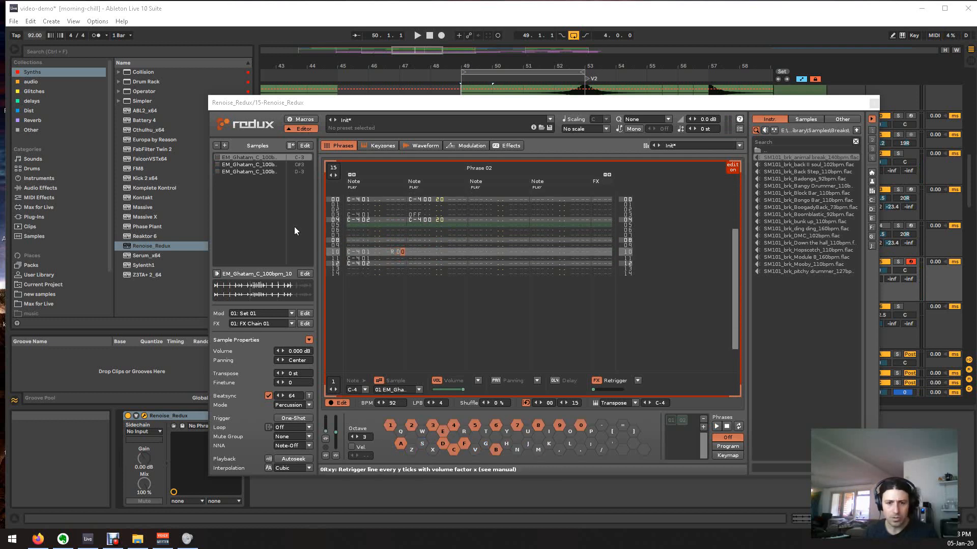
pyautogui.write('4')
pyautogui.press('Right')
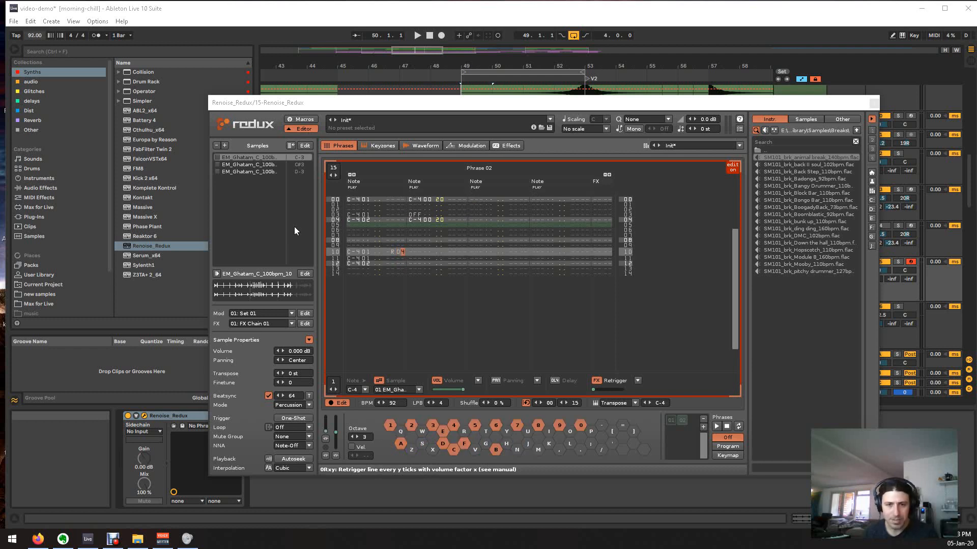
# - Add the retrigger effect R04 to row 11 of the first note column
pyautogui.press('Down')
pyautogui.press('Left')
pyautogui.press('Left')
pyautogui.write('R')
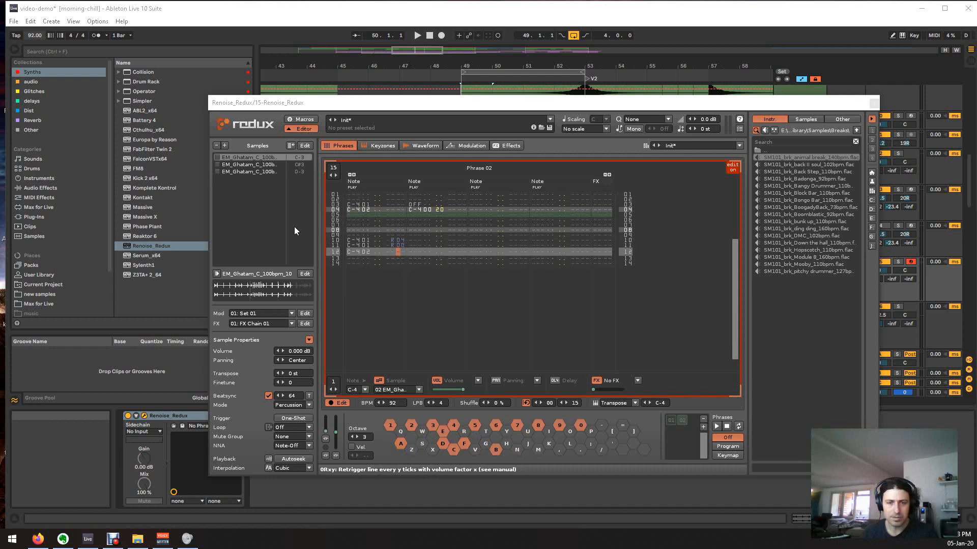
pyautogui.press('Up')
pyautogui.press('Right')
pyautogui.press('Right')
pyautogui.write('4')
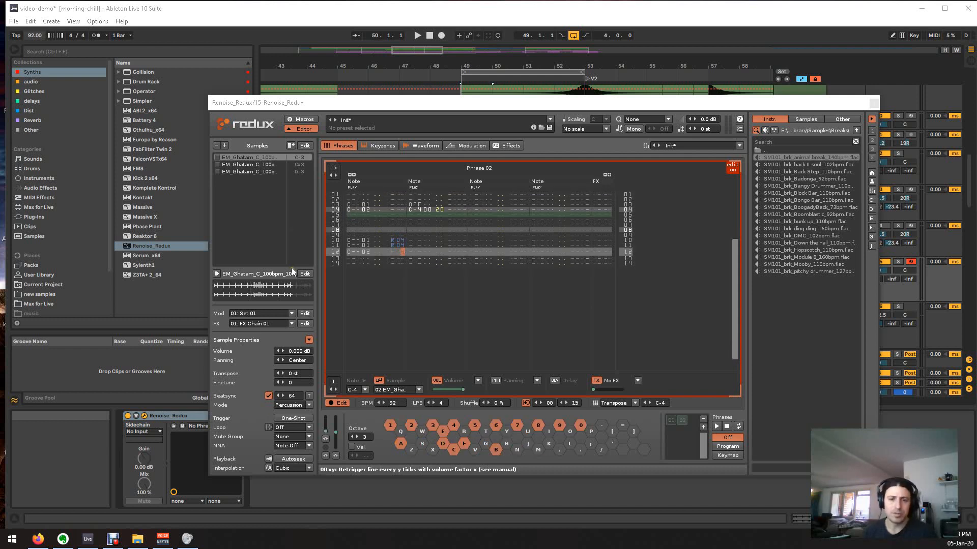
# - Clear the note on row 11 of the first note column while keeping its retrigger effect, and audition the phrase
pyautogui.click(356, 246)
pyautogui.press('Delete')
pyautogui.press('space')
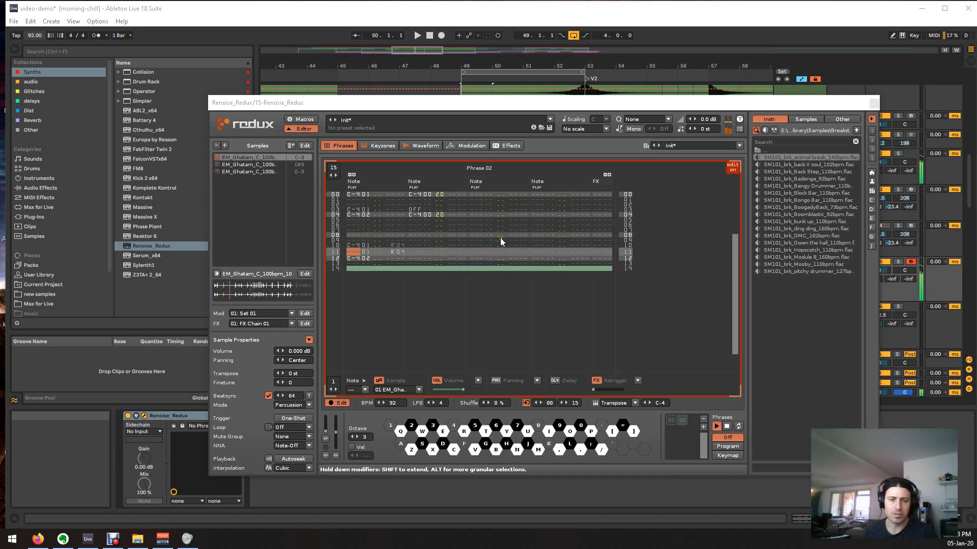
pyautogui.press('space')
pyautogui.press('space')
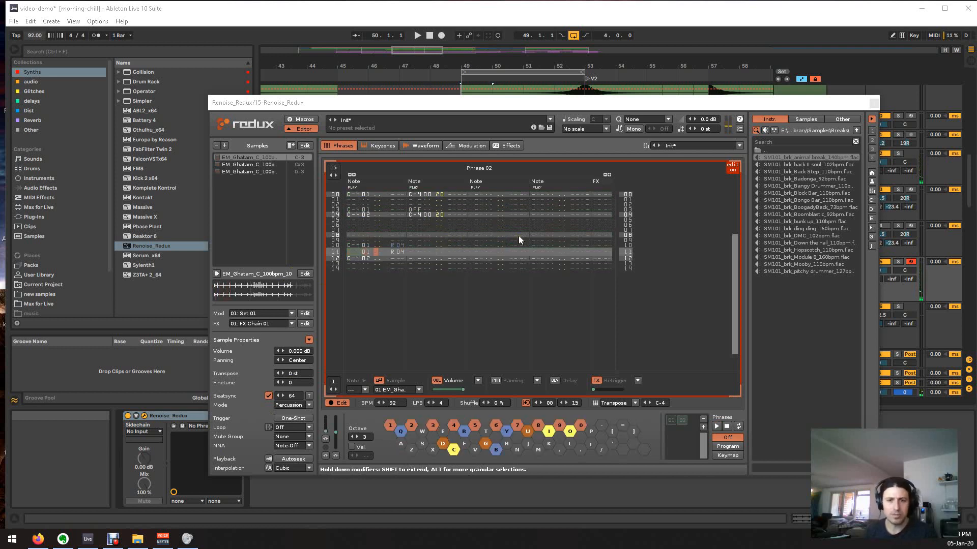
# - Set the first note column's volume to 40 on row 10 and 50 on row 11, and play the phrase back
pyautogui.press('Down')
pyautogui.press('Down')
pyautogui.press('Down')
pyautogui.press('Down')
pyautogui.write('45')
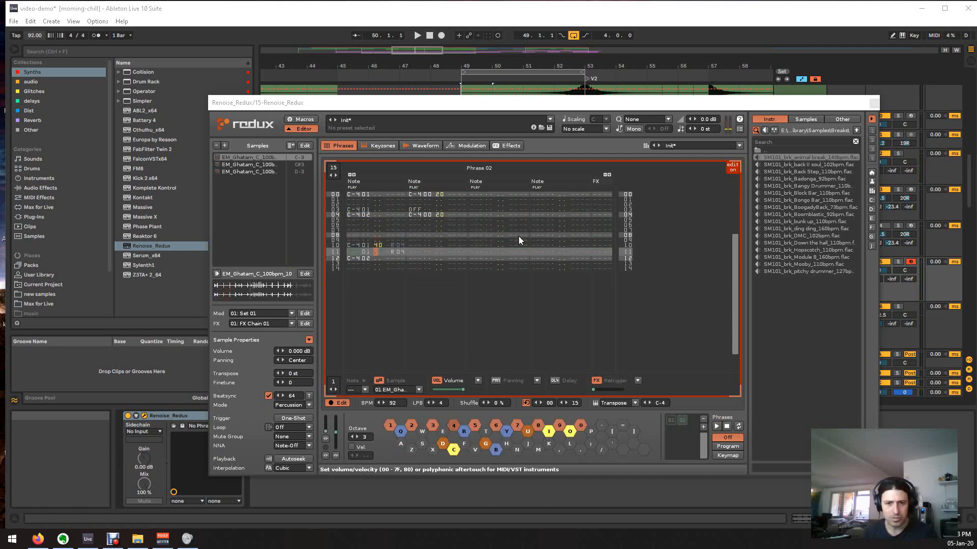
pyautogui.press('space')
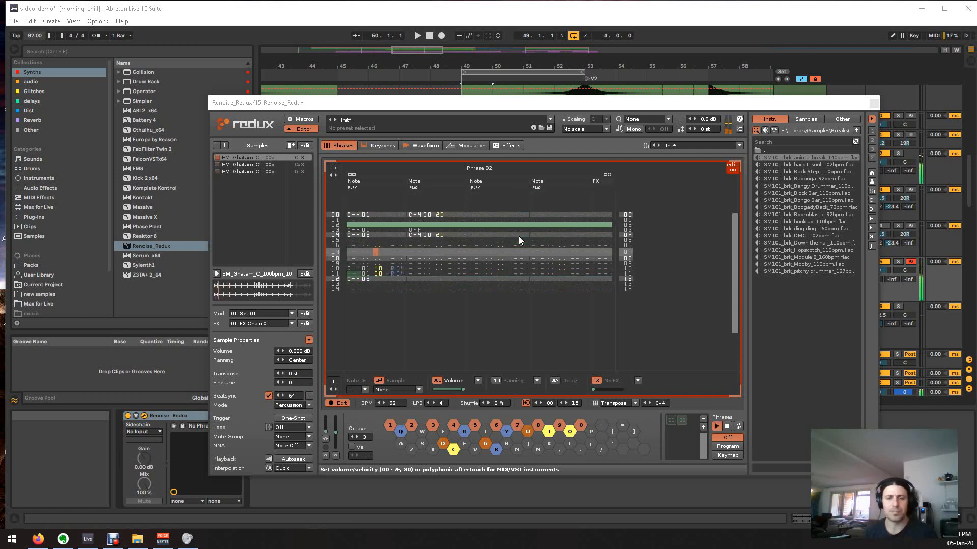
pyautogui.press('space')
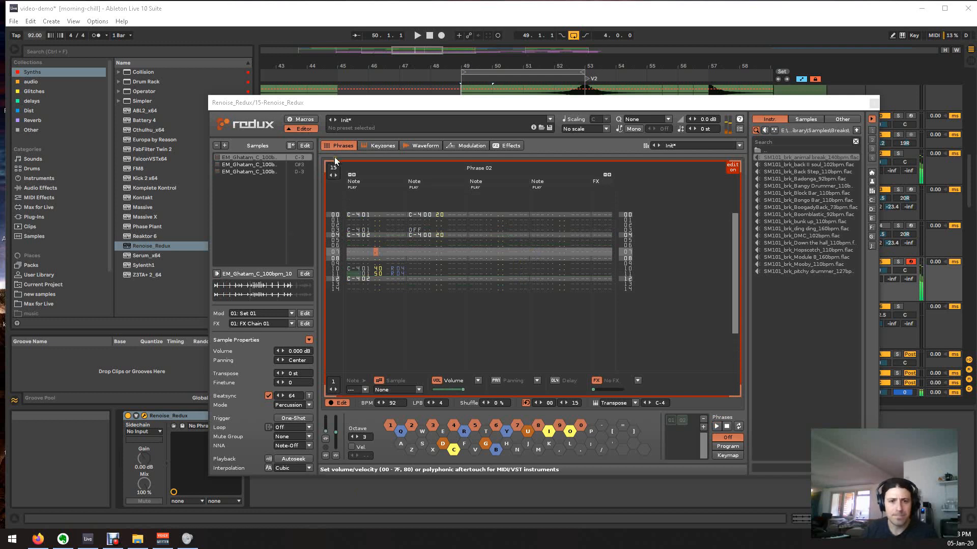
# - Set Phrase 02's length to 16 lines and play it back
pyautogui.click(335, 175)
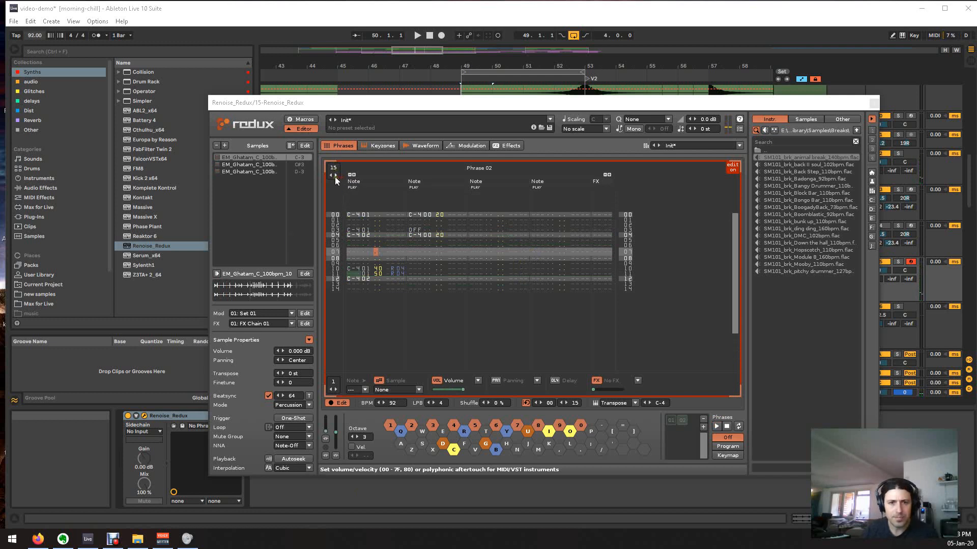
pyautogui.press('space')
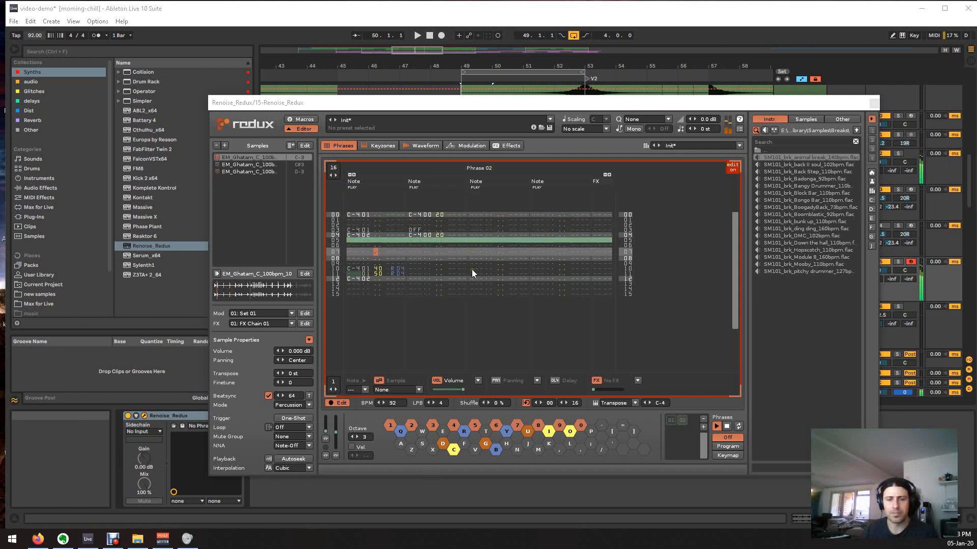
pyautogui.press('space')
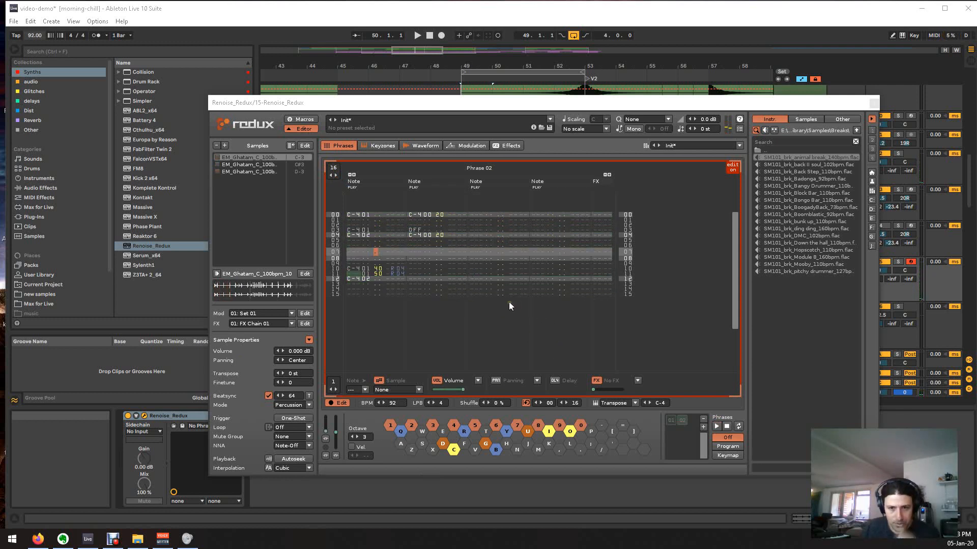
# - Examine the entries in Phrase 02's note columns and the retrigger entry in the effect command list without choosing one
pyautogui.click(504, 252)
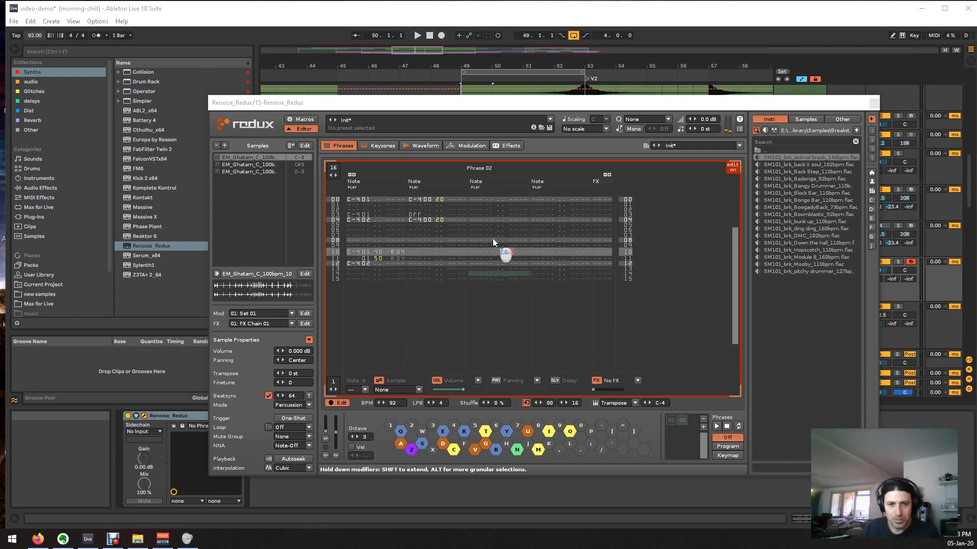
pyautogui.click(391, 248)
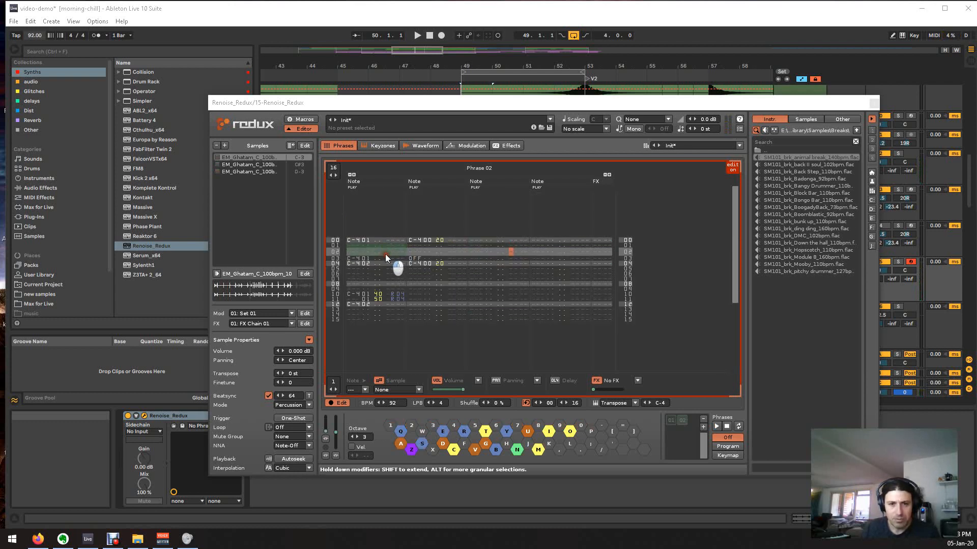
pyautogui.moveTo(465, 243); pyautogui.dragTo(468, 256)
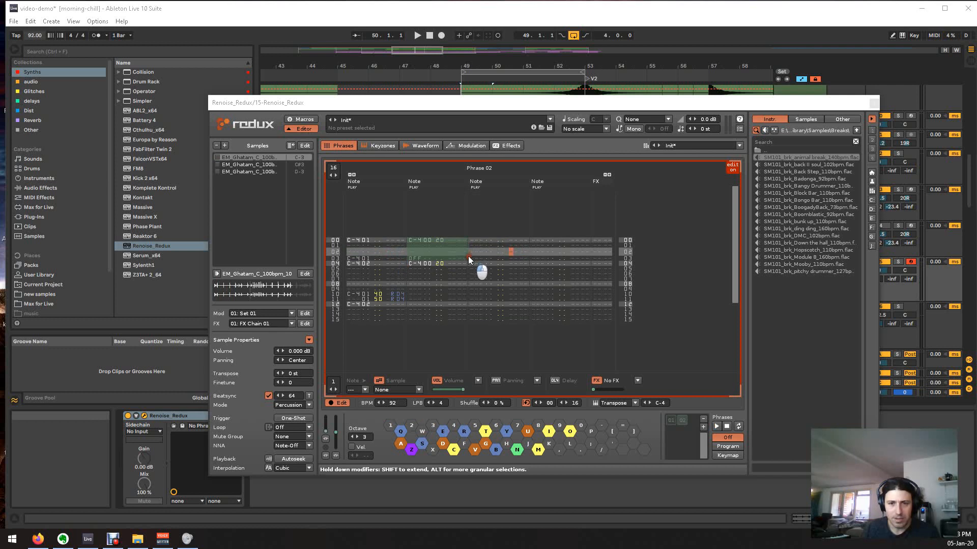
pyautogui.moveTo(392, 264)
pyautogui.mouseDown()
pyautogui.moveTo(388, 240)
pyautogui.moveTo(392, 273)
pyautogui.mouseUp()
pyautogui.scroll(-5, 496, 279)
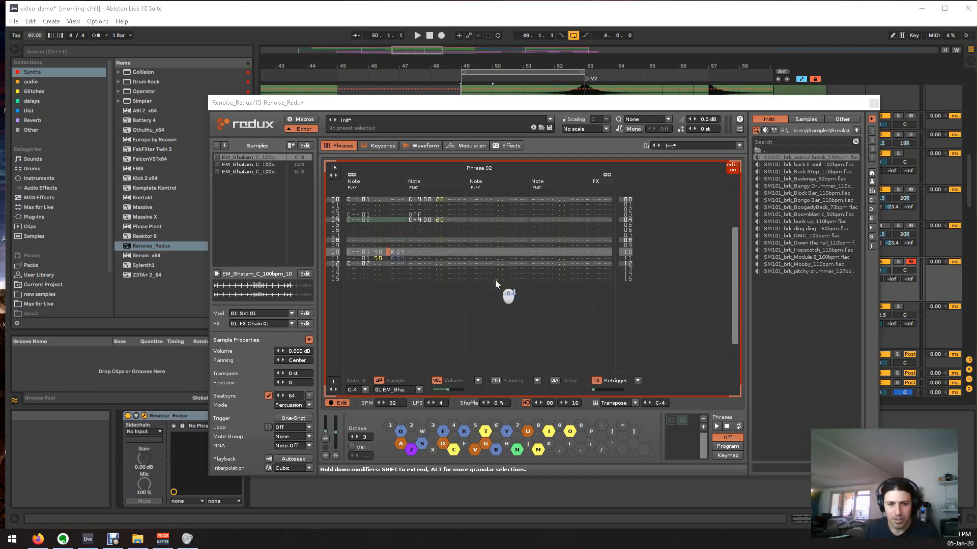
pyautogui.click(639, 381)
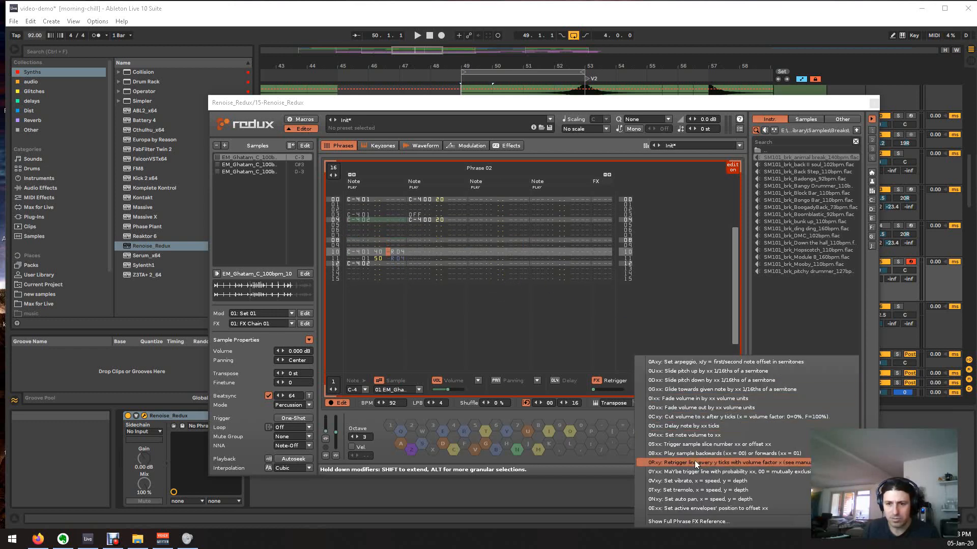
pyautogui.click(580, 263)
pyautogui.scroll(3, 532, 260)
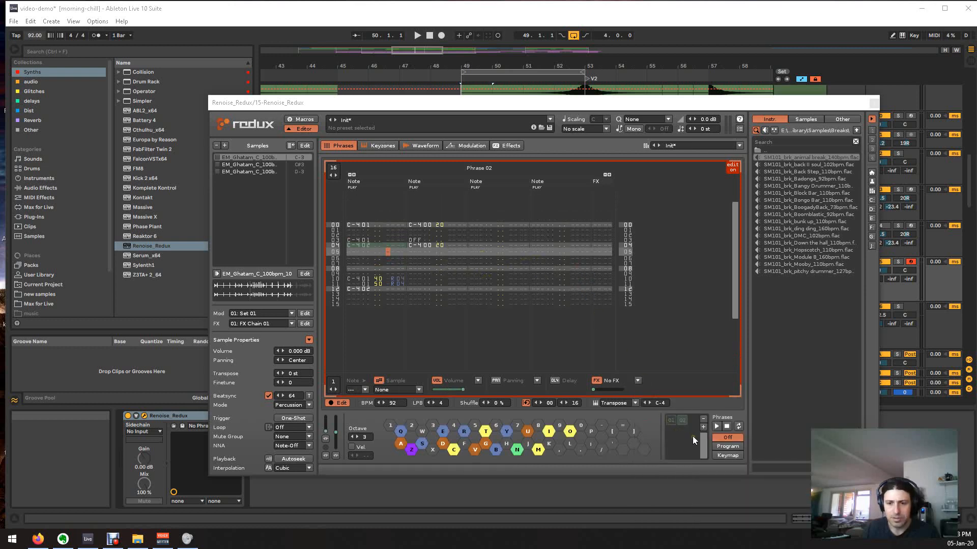
# - Switch the phrase editor to Phrase 01
pyautogui.click(674, 420)
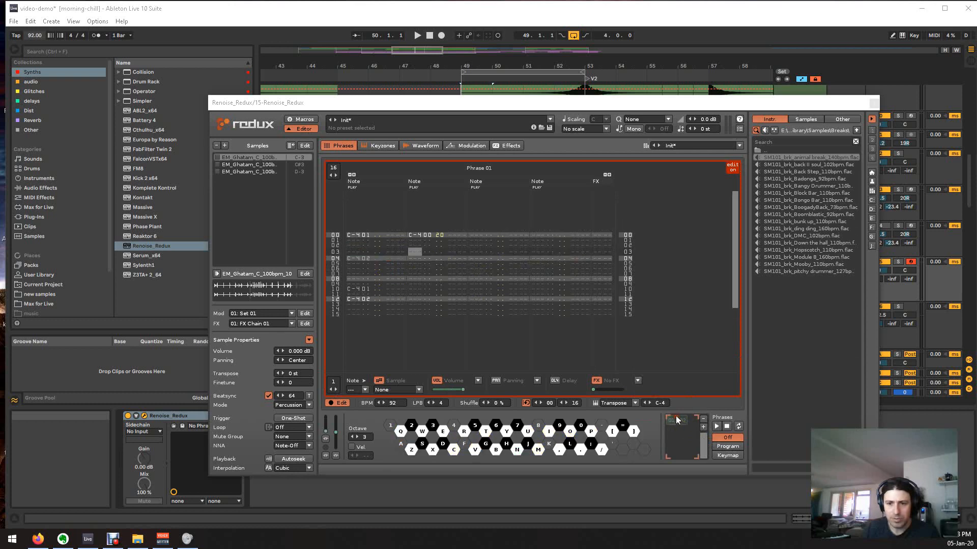
# - Duplicate Phrase 01 and play the copied phrase
pyautogui.rightClick(674, 420)
pyautogui.click(704, 450)
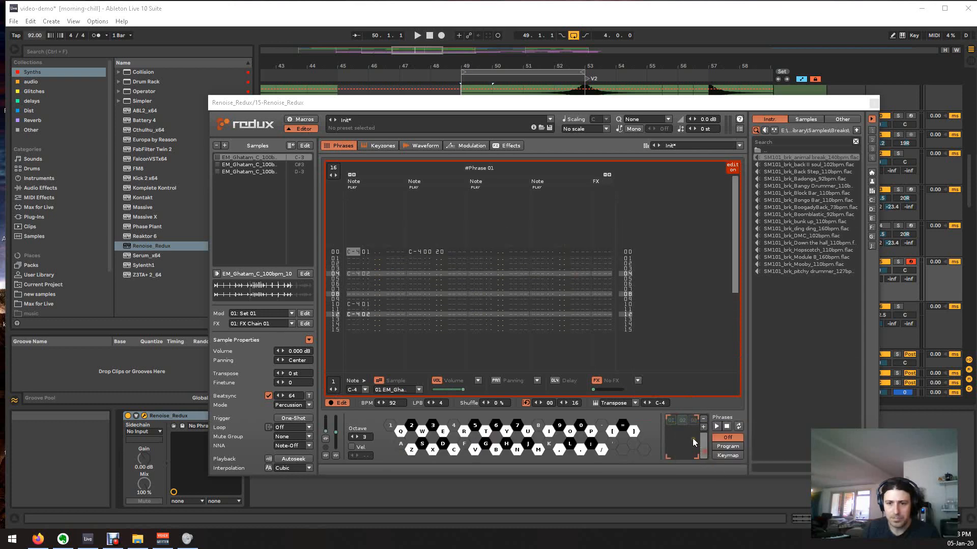
pyautogui.click(453, 309)
pyautogui.press('space')
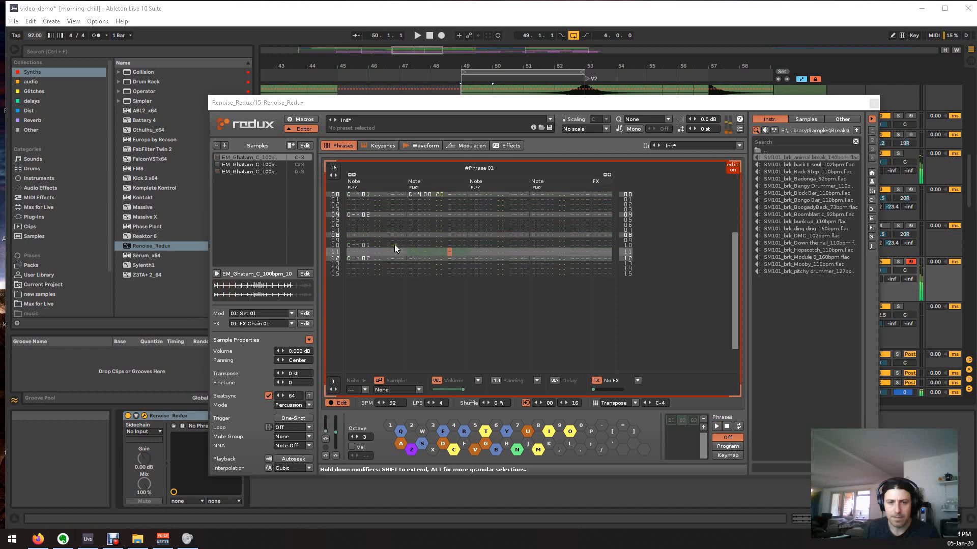
# - Delete the notes on rows 10 and 12 of the first note column
pyautogui.scroll(2, 351, 262)
pyautogui.click(351, 263)
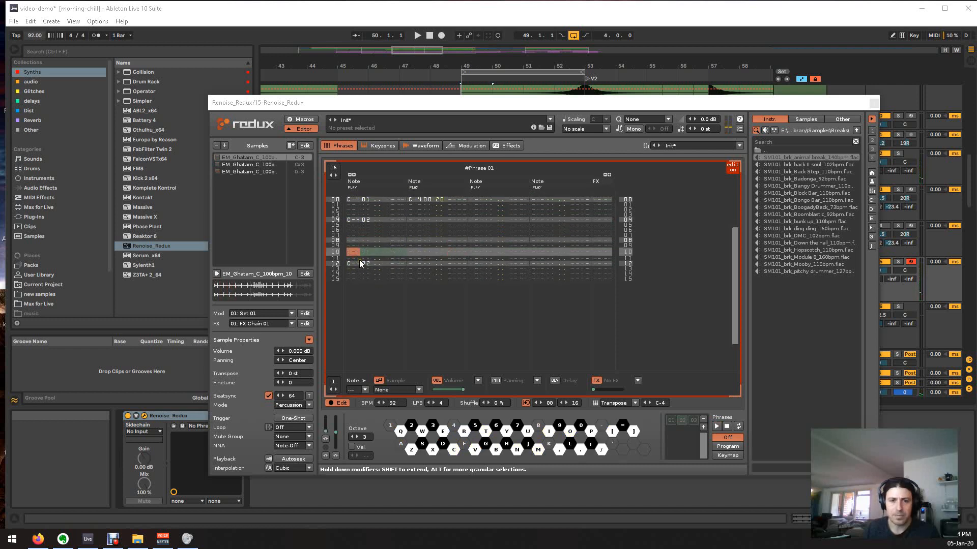
pyautogui.scroll(2, 374, 252)
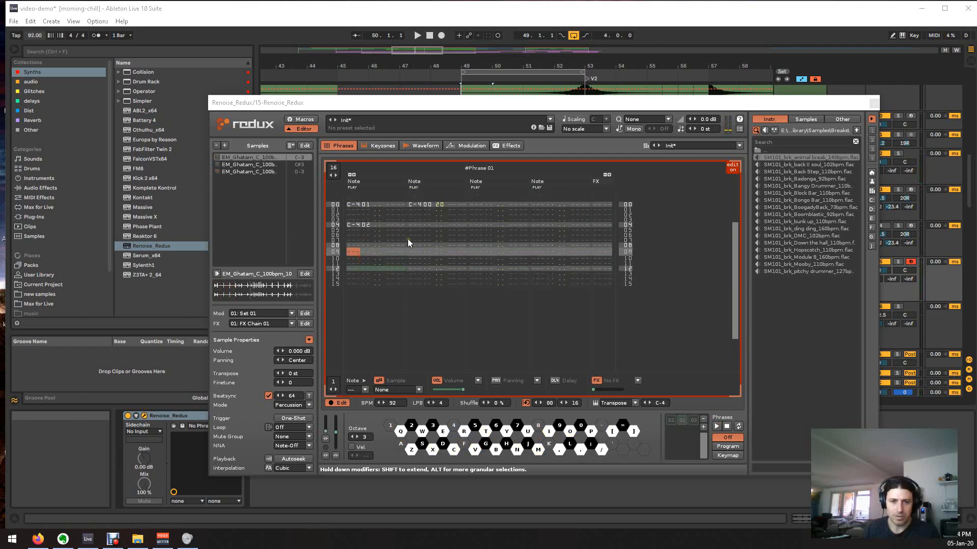
# - Enter C-4 notes with the second sample (01) on rows 08, 09 and 10 of the first note column
pyautogui.press('Up')
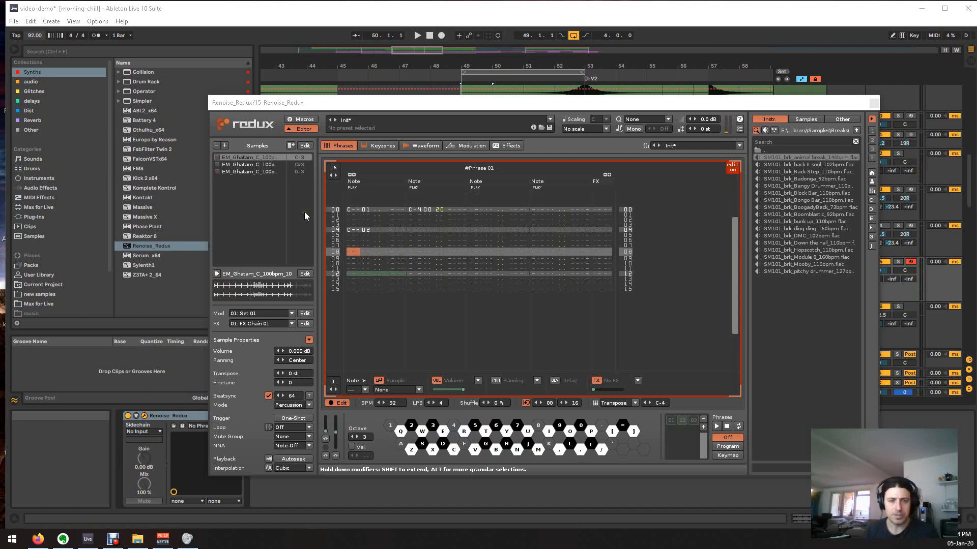
pyautogui.click(279, 165)
pyautogui.press('q')
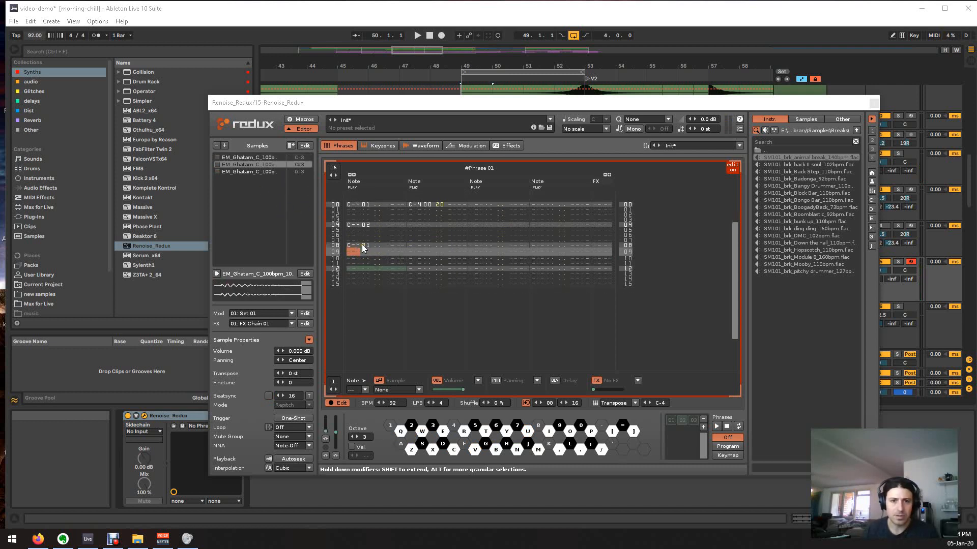
pyautogui.press('q')
pyautogui.press('q')
# - Enter C-4 notes with the third sample (02) on rows 12, 13 and 14 of the first note column
pyautogui.scroll(-1, 402, 253)
pyautogui.click(277, 172)
pyautogui.press('q')
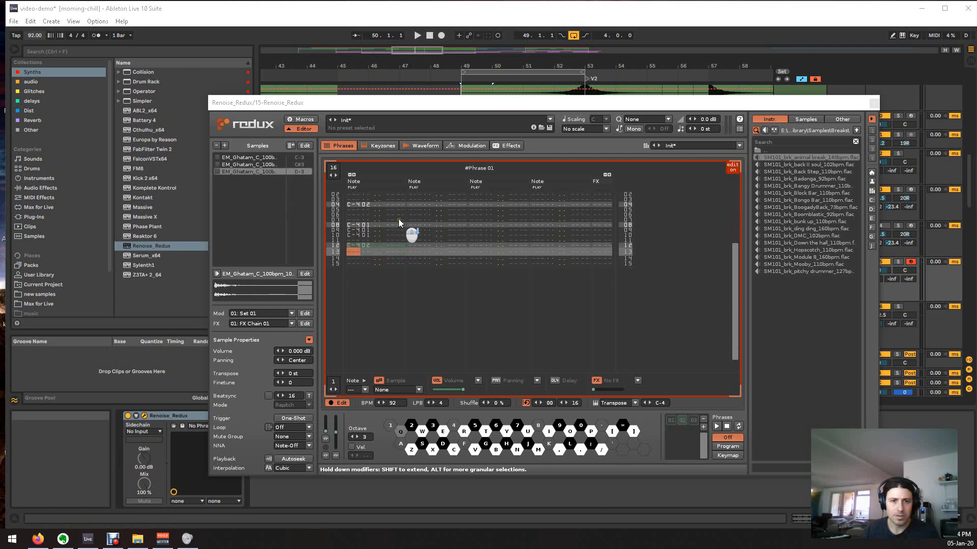
pyautogui.press('q')
pyautogui.press('q')
# - Play the phrase from its start to hear the added repeated notes, and stop playback
pyautogui.scroll(8, 447, 231)
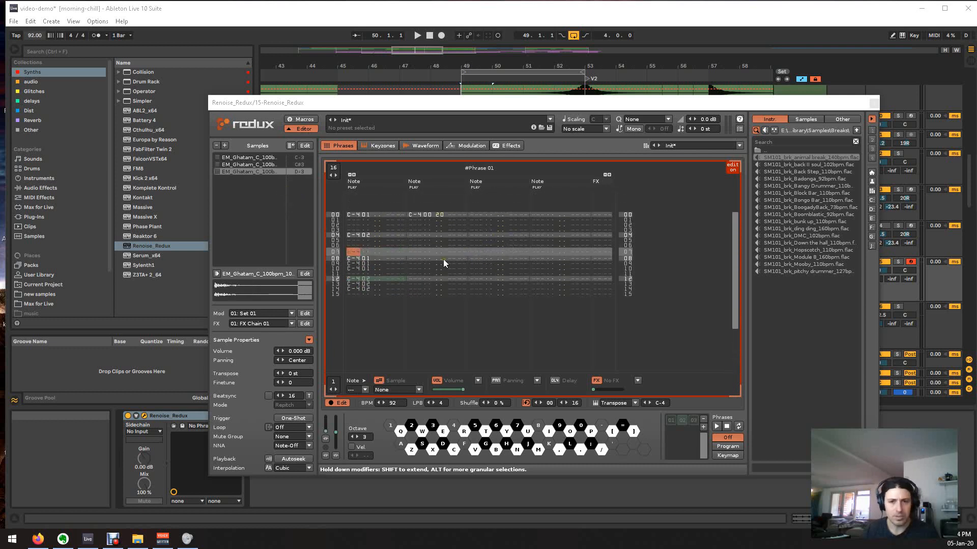
pyautogui.press('space')
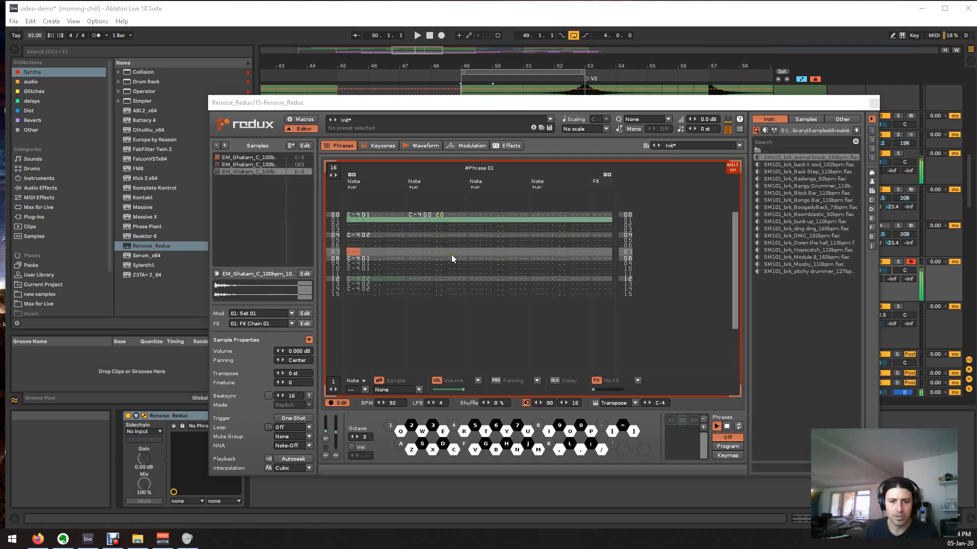
pyautogui.press('space')
pyautogui.scroll(-1, 452, 255)
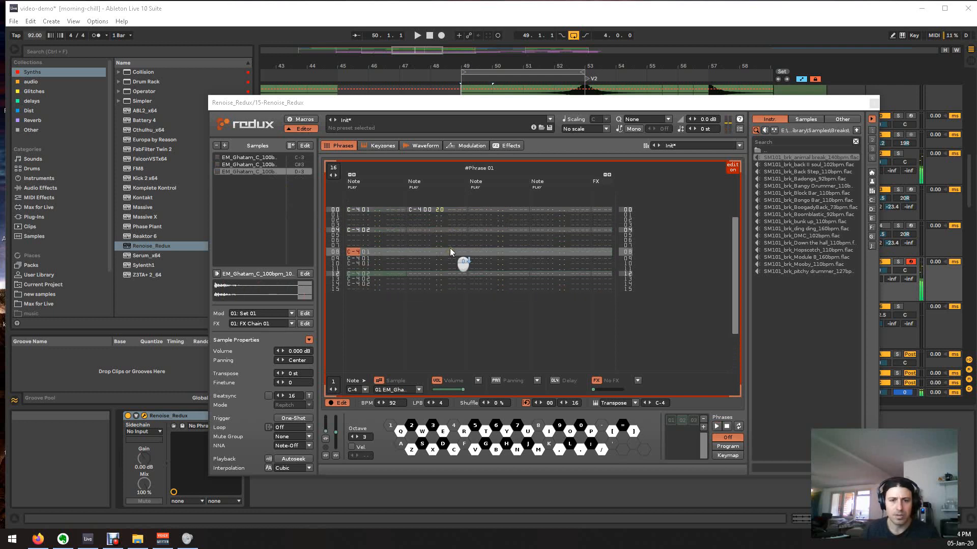
# - Switch to the open Firefox window
pyautogui.click(390, 251)
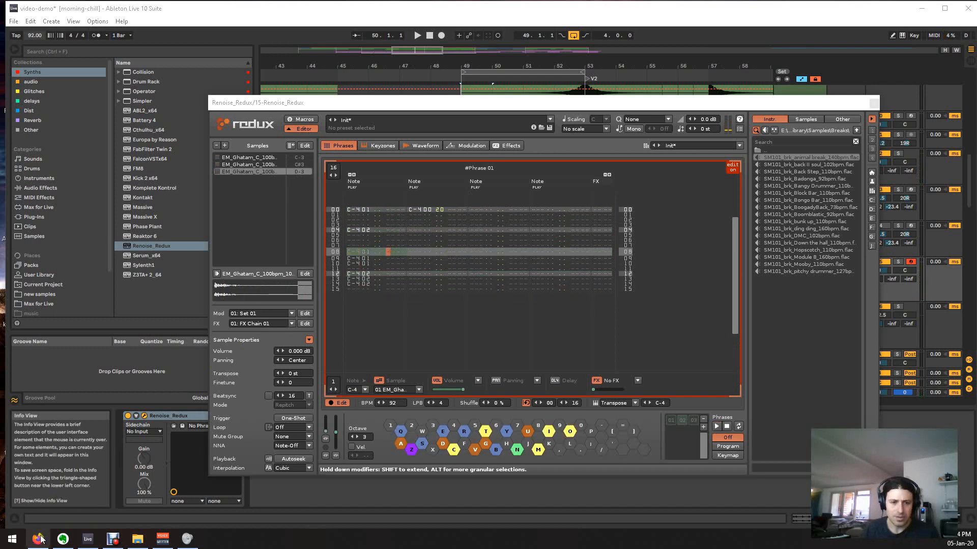
pyautogui.moveTo(40, 539)
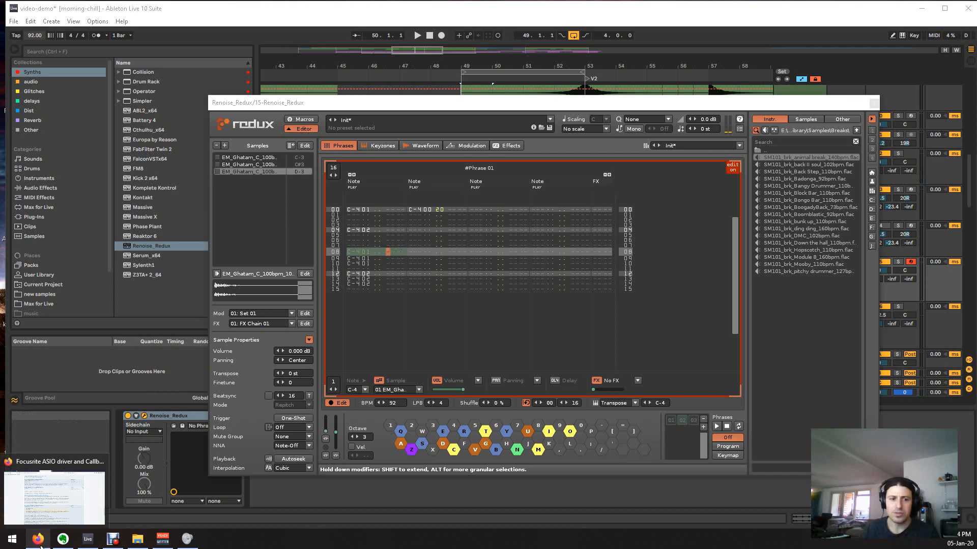
pyautogui.click(41, 540)
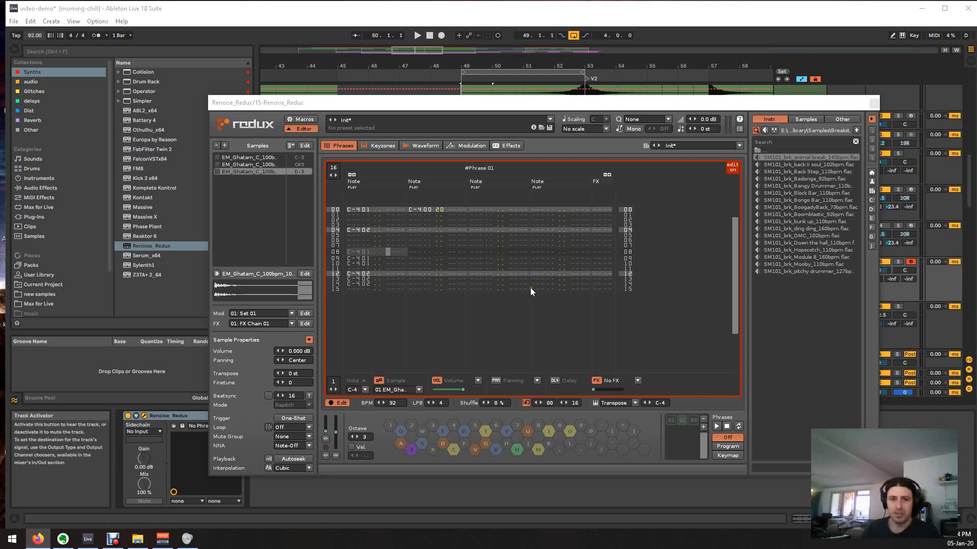
# - Add a note delay effect Q04 to the row 09 note in the first note column
pyautogui.moveTo(377, 252); pyautogui.dragTo(392, 255)
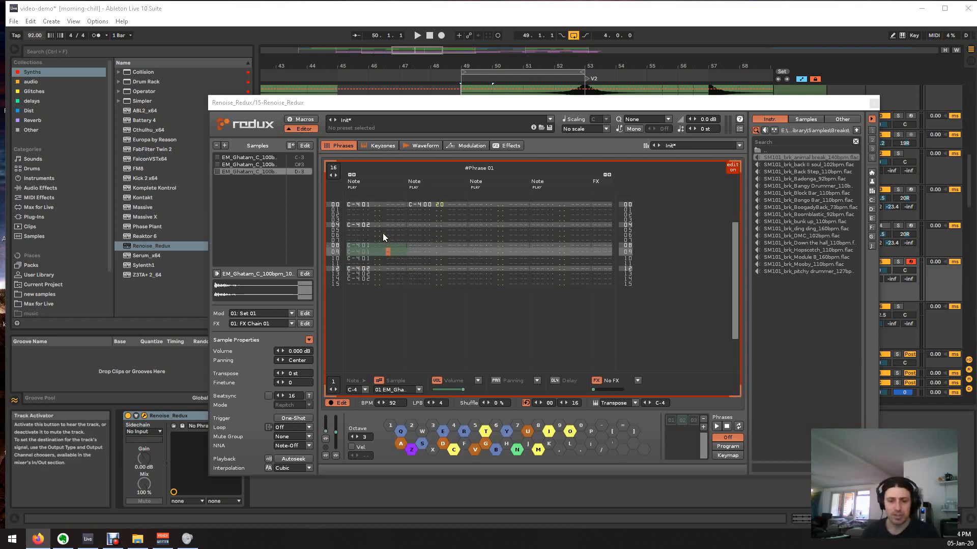
pyautogui.write('q')
pyautogui.press('Right')
pyautogui.press('Right')
pyautogui.press('Up')
pyautogui.press('Left')
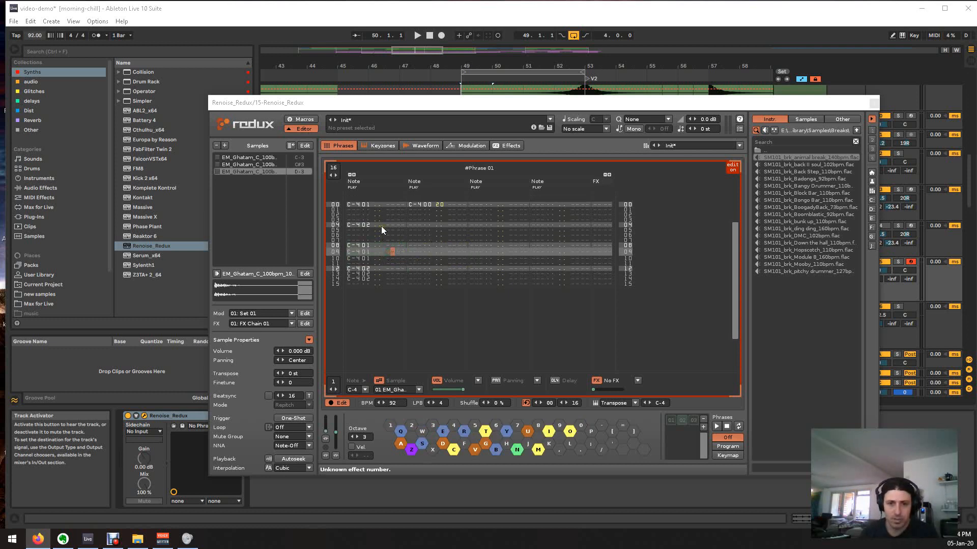
pyautogui.write('q')
pyautogui.press('Right')
pyautogui.press('Right')
pyautogui.press('Up')
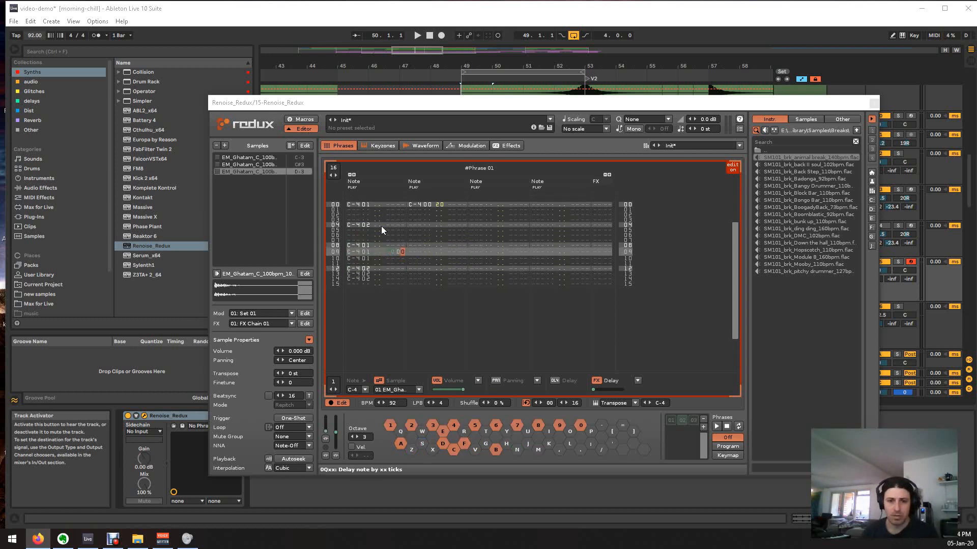
pyautogui.write('4')
# - Add a note delay effect Q08 to the row 10 note in the first note column
pyautogui.press('Left')
pyautogui.press('Left')
pyautogui.write('q')
pyautogui.press('Right')
pyautogui.press('Right')
pyautogui.press('Up')
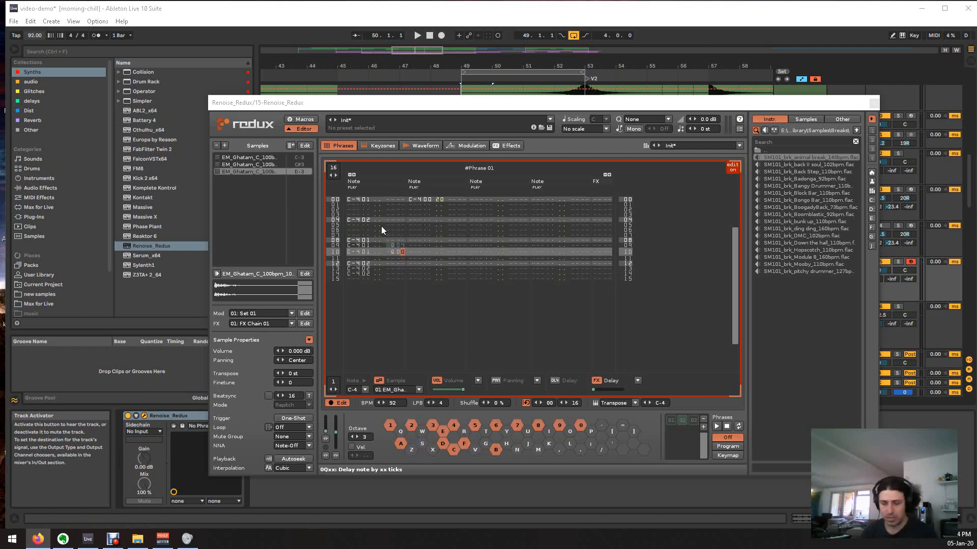
pyautogui.write('8')
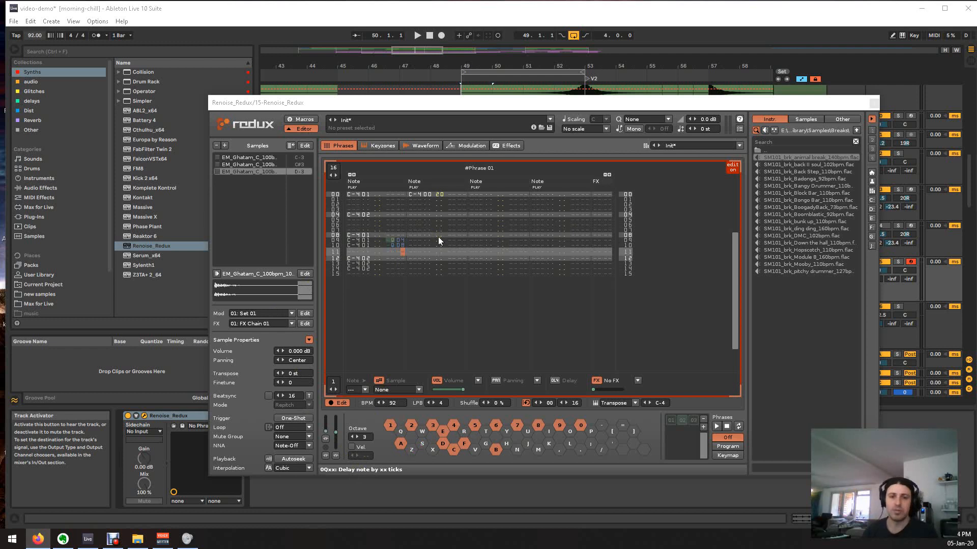
# - Add a note delay effect Q04 to the row 13 note in the first note column
pyautogui.press('Down')
pyautogui.press('Down')
pyautogui.press('Left')
pyautogui.press('Left')
pyautogui.write('q')
pyautogui.press('Right')
pyautogui.press('Right')
pyautogui.press('Up')
pyautogui.write('4')
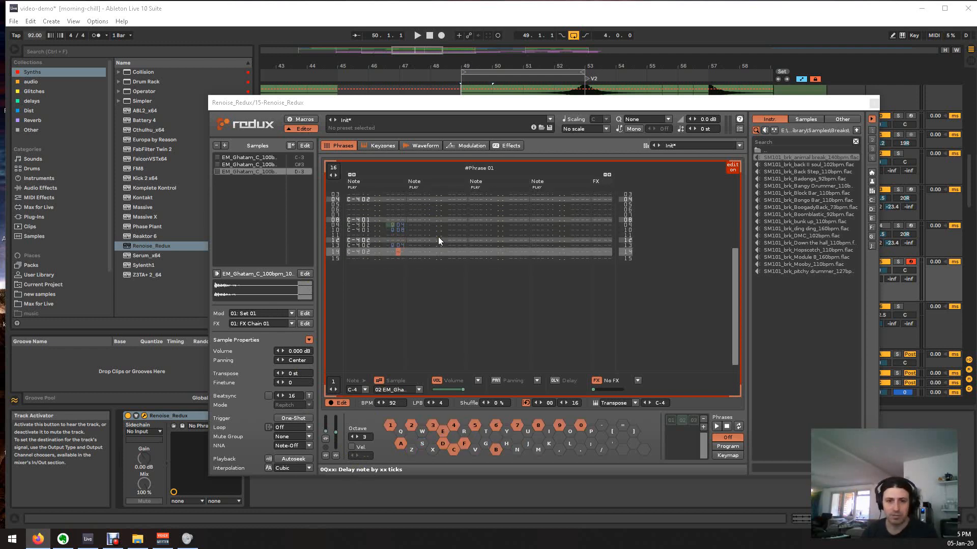
# - Add a note delay effect Q08 to the row 14 note in the first note column
pyautogui.press('Left')
pyautogui.press('Left')
pyautogui.write('q')
pyautogui.press('Right')
pyautogui.press('Right')
pyautogui.press('Up')
pyautogui.write('8')
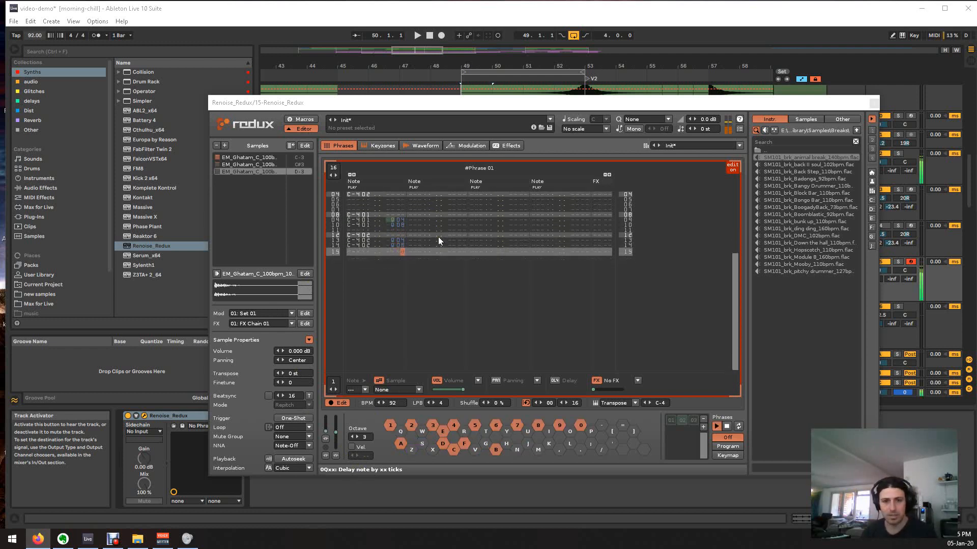
# - Play the phrase to hear the delayed notes, and stop playback
pyautogui.press('space')
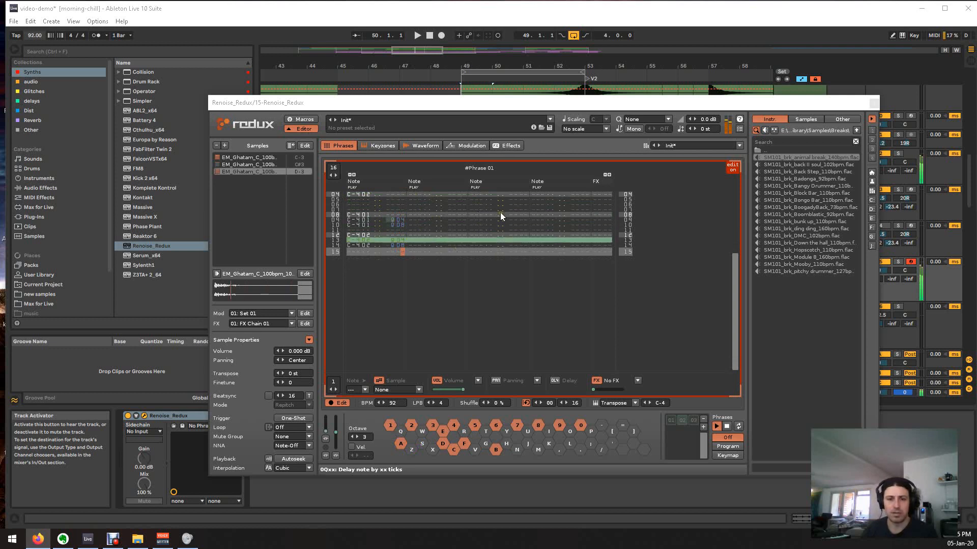
pyautogui.scroll(7, 482, 228)
pyautogui.press('space')
# - Insert a note-off on row 08 of the second note column and audition the phrase
pyautogui.click(414, 252)
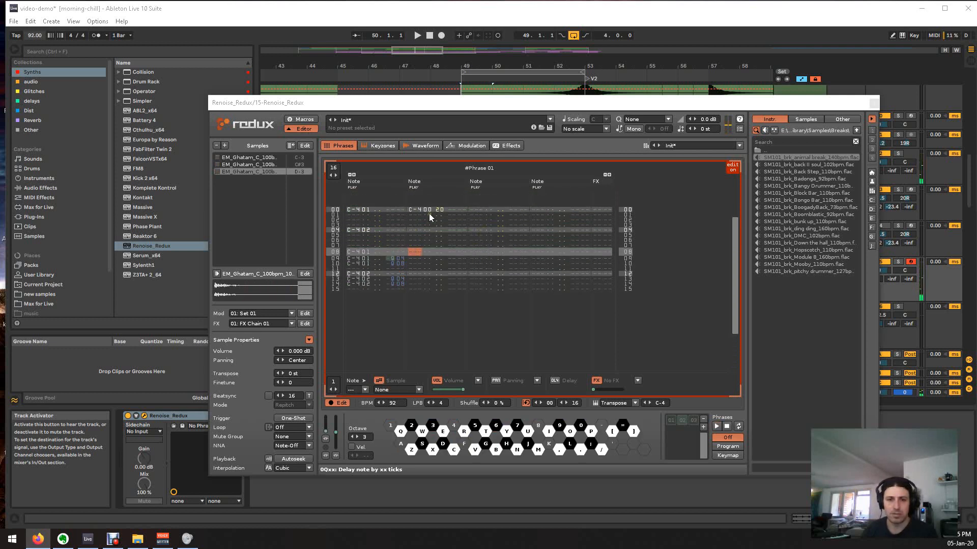
pyautogui.press('a')
pyautogui.press('space')
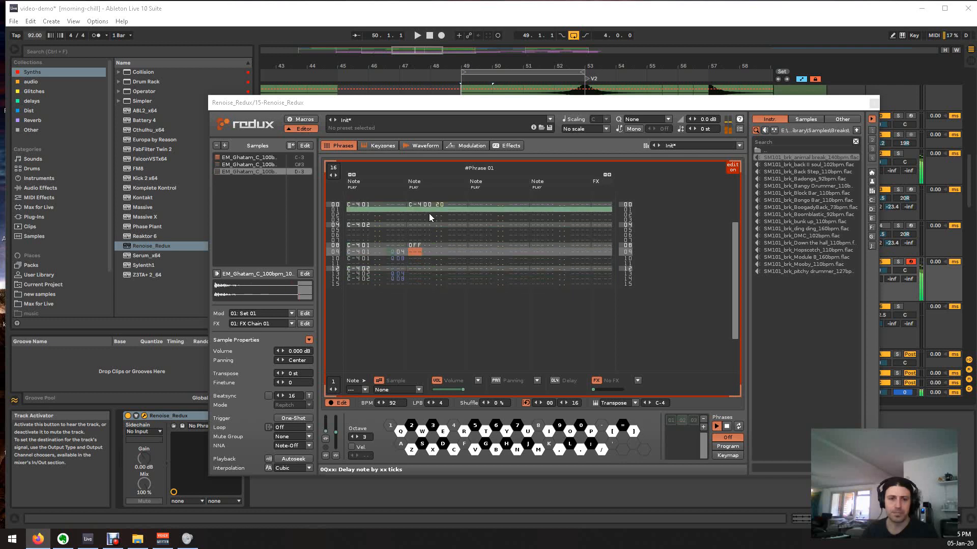
pyautogui.press('space')
pyautogui.scroll(2, 453, 241)
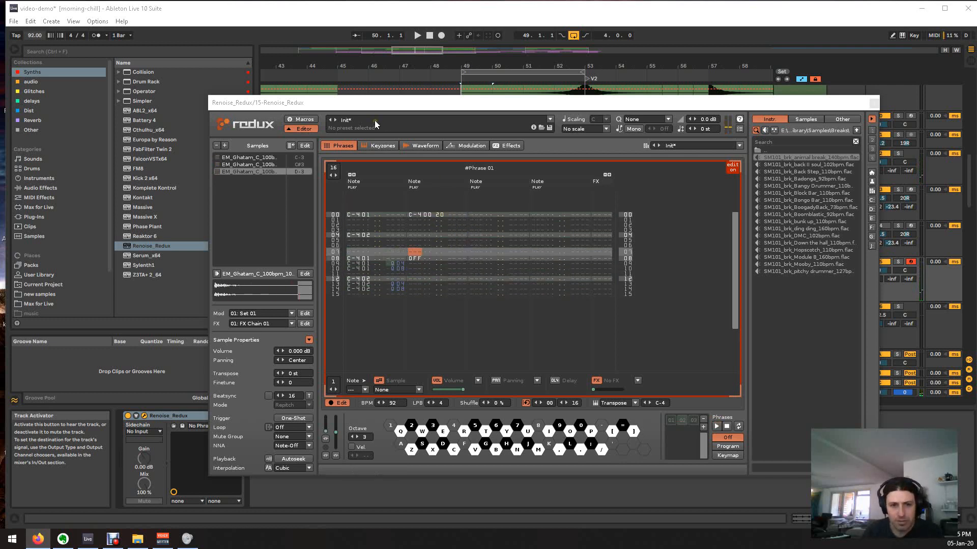
pyautogui.click(250, 164)
pyautogui.click(365, 252)
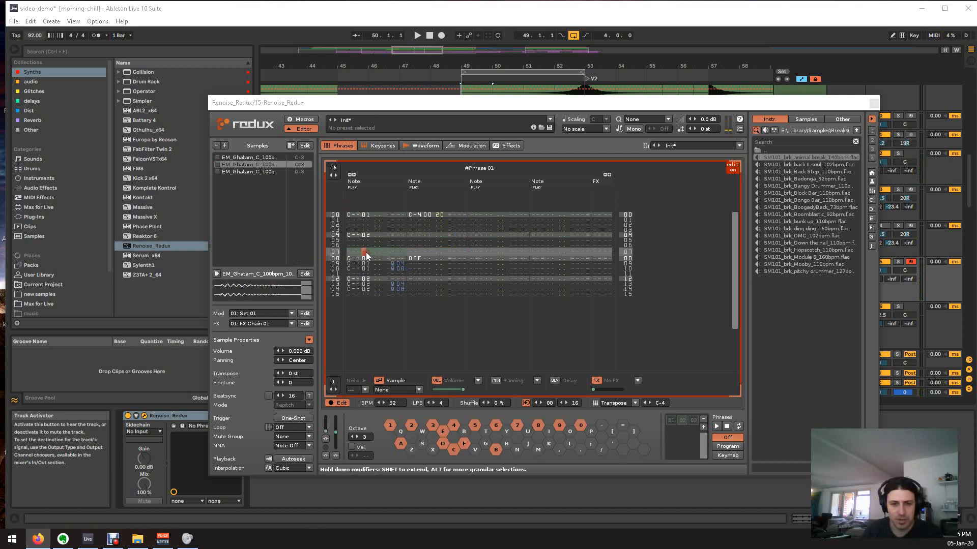
pyautogui.click(356, 257)
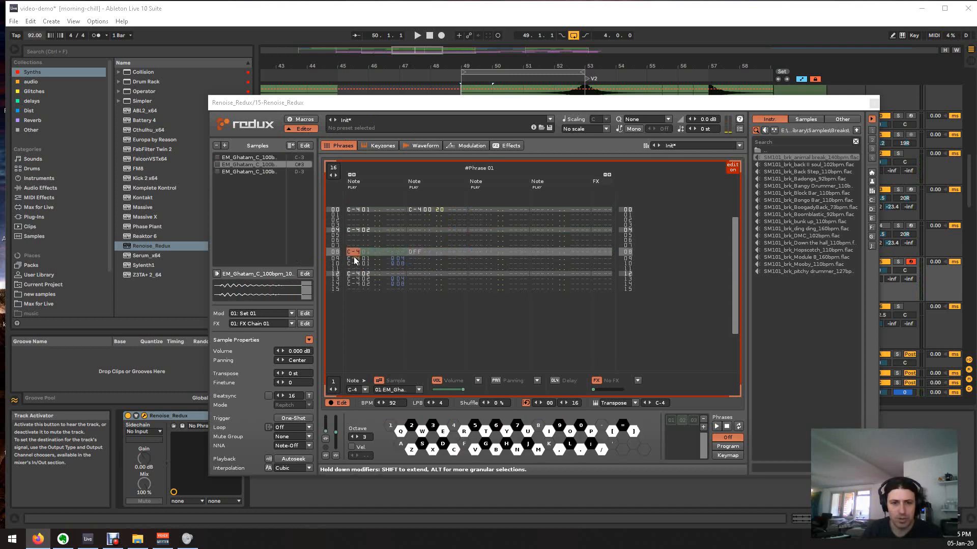
pyautogui.click(350, 258)
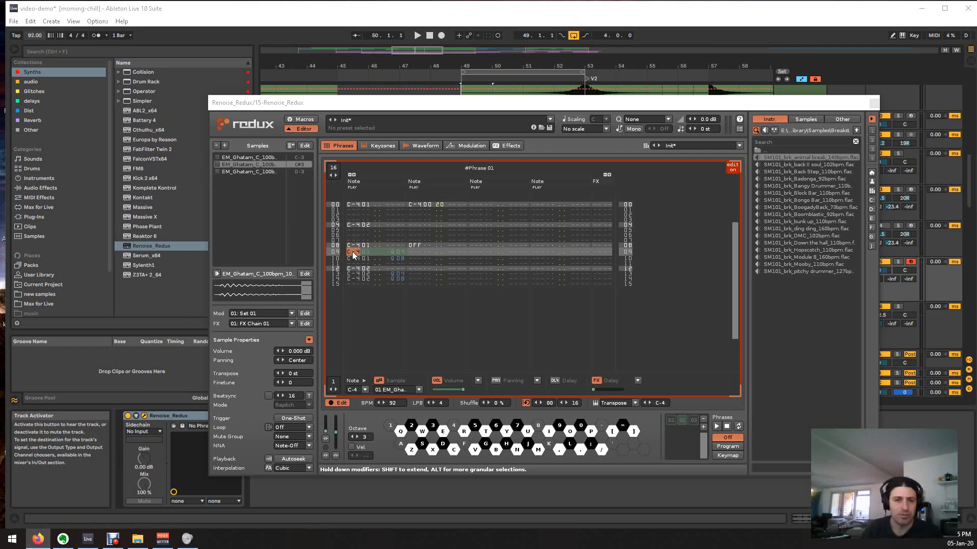
# - Set the new note action (NNA) of the second and third samples to Continue
pyautogui.click(288, 158)
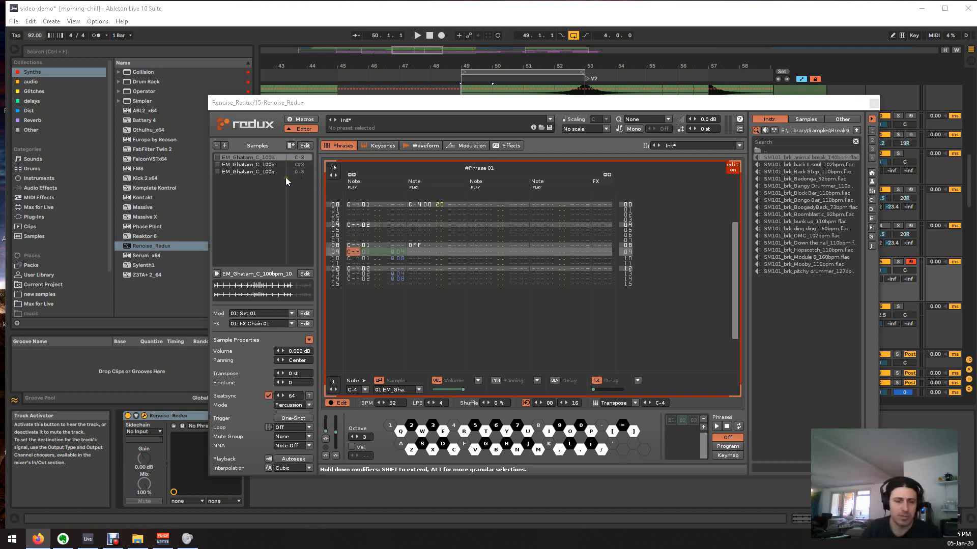
pyautogui.scroll(-1, 284, 181)
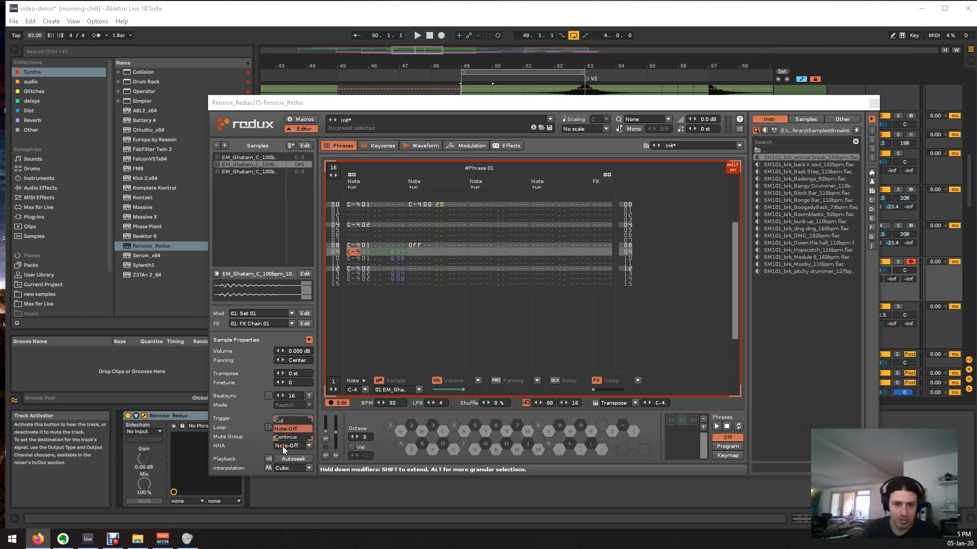
pyautogui.scroll(-1, 282, 446)
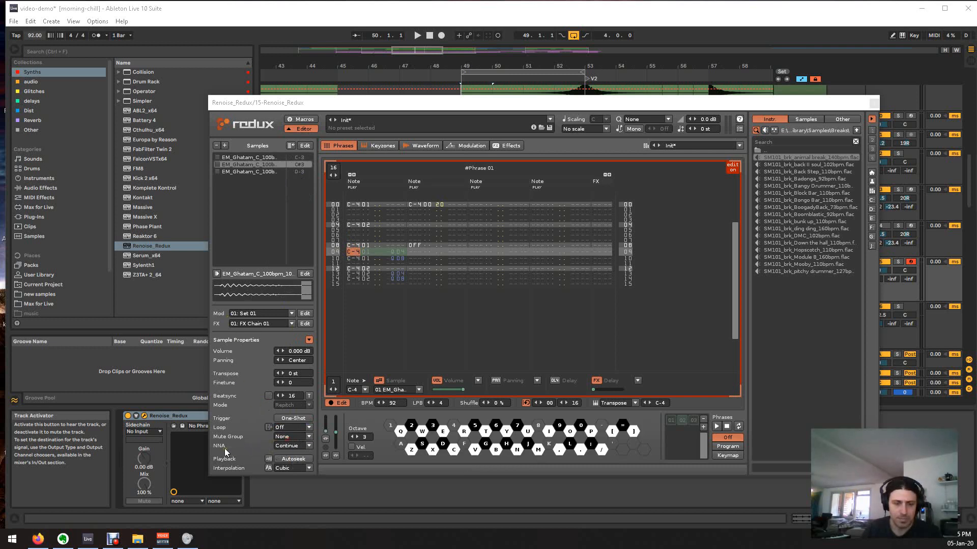
pyautogui.scroll(-1, 260, 229)
pyautogui.click(285, 445)
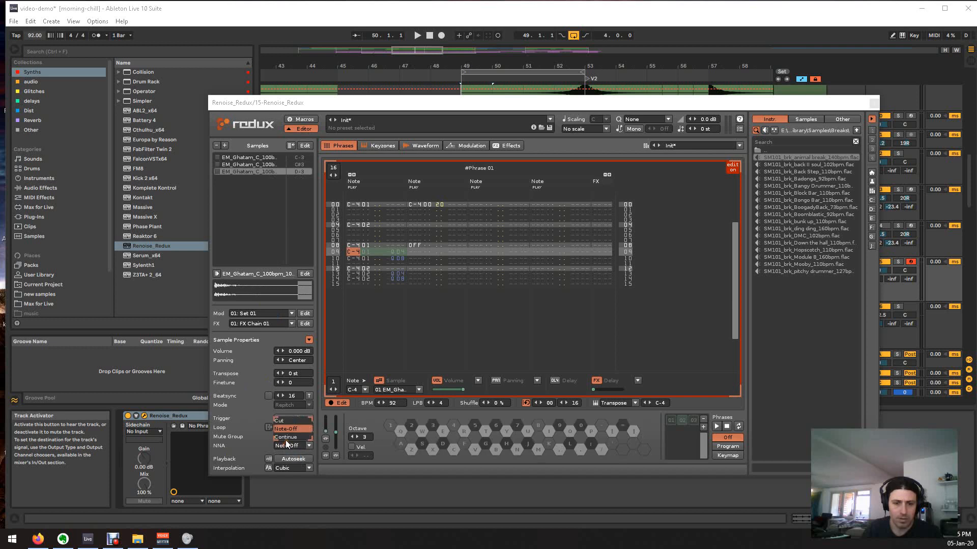
pyautogui.click(285, 437)
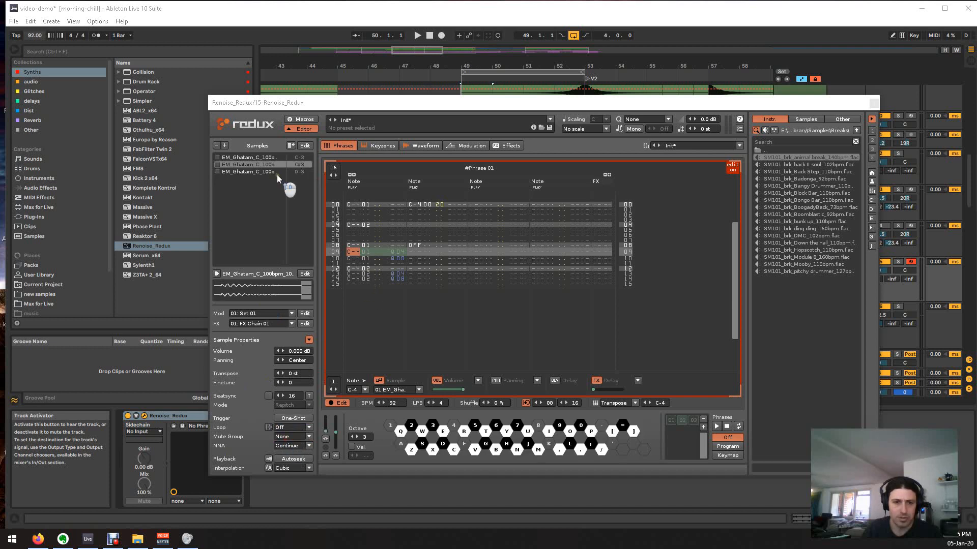
# - Play the phrase with the Continue note action and review its rows
pyautogui.click(425, 220)
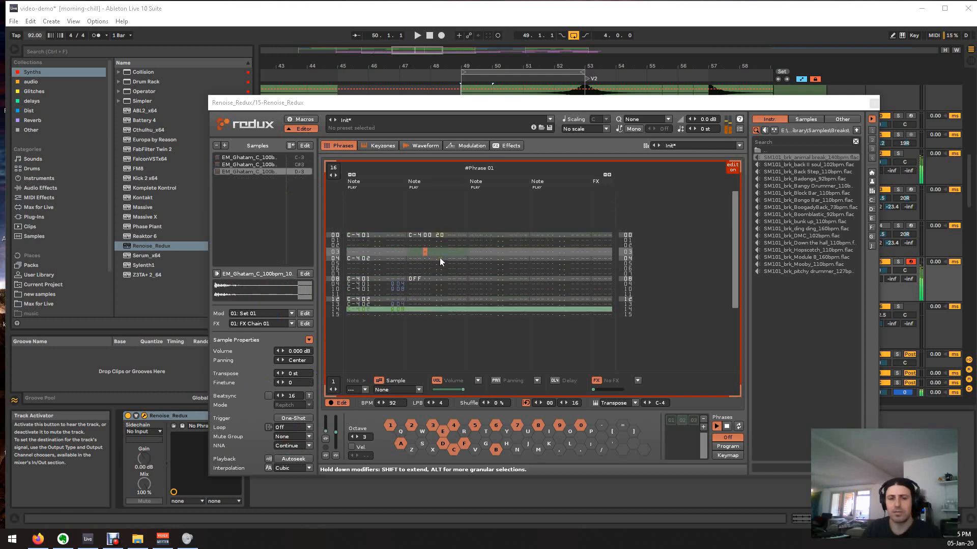
pyautogui.scroll(-4, 440, 258)
pyautogui.scroll(4, 465, 255)
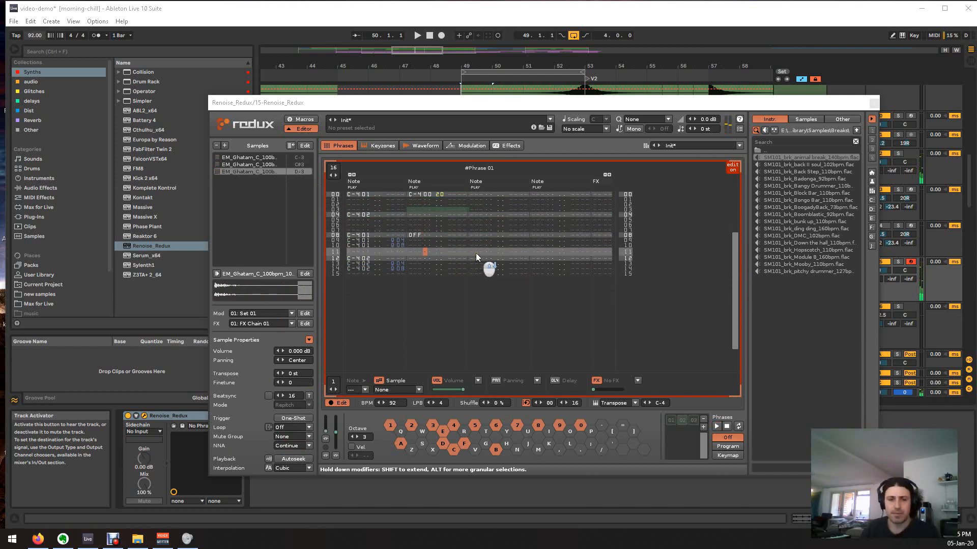
pyautogui.scroll(-3, 487, 246)
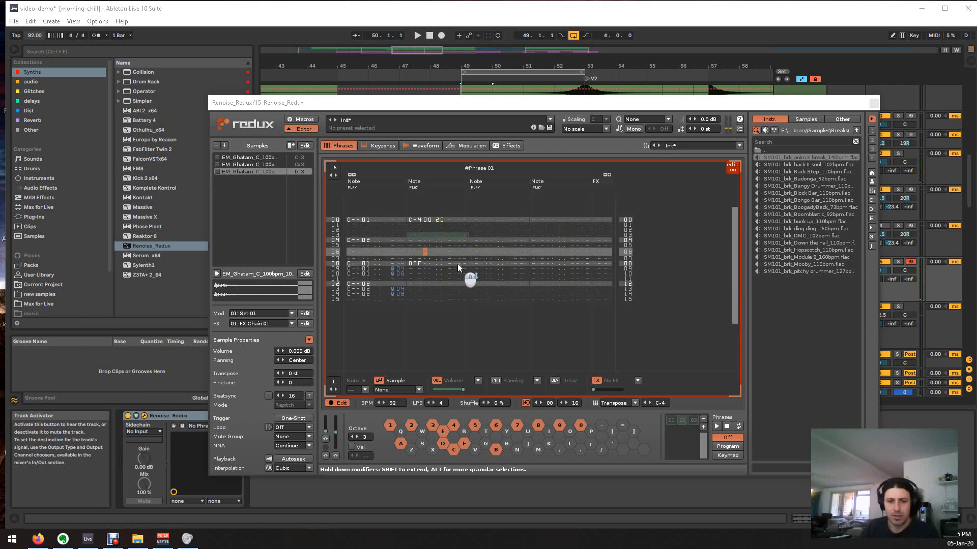
# - Duplicate Phrase 03 as the starting point for another variation
pyautogui.click(691, 420)
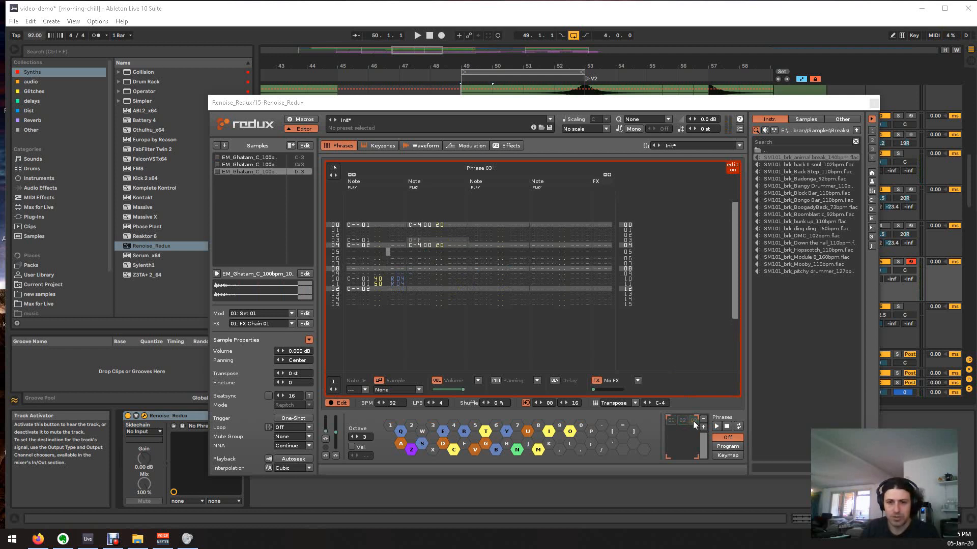
pyautogui.rightClick(693, 420)
pyautogui.click(718, 450)
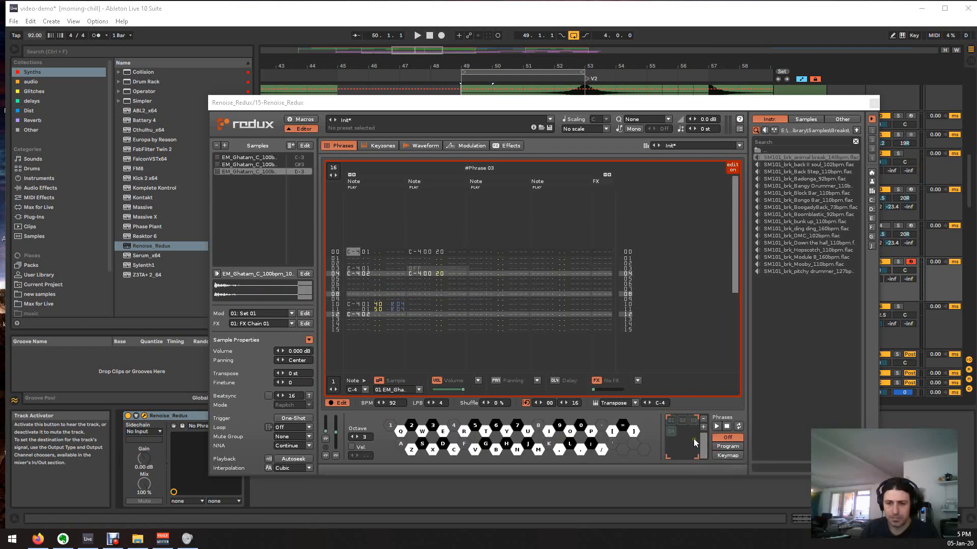
# - In the duplicate's first note column, clear the volume and retrigger values on row 10 and everything on row 11
pyautogui.click(360, 298)
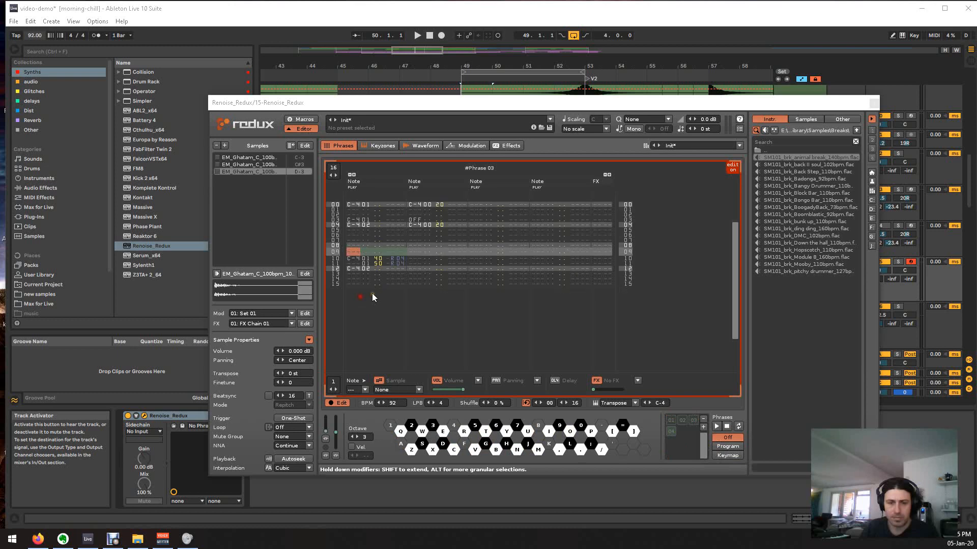
pyautogui.click(392, 261)
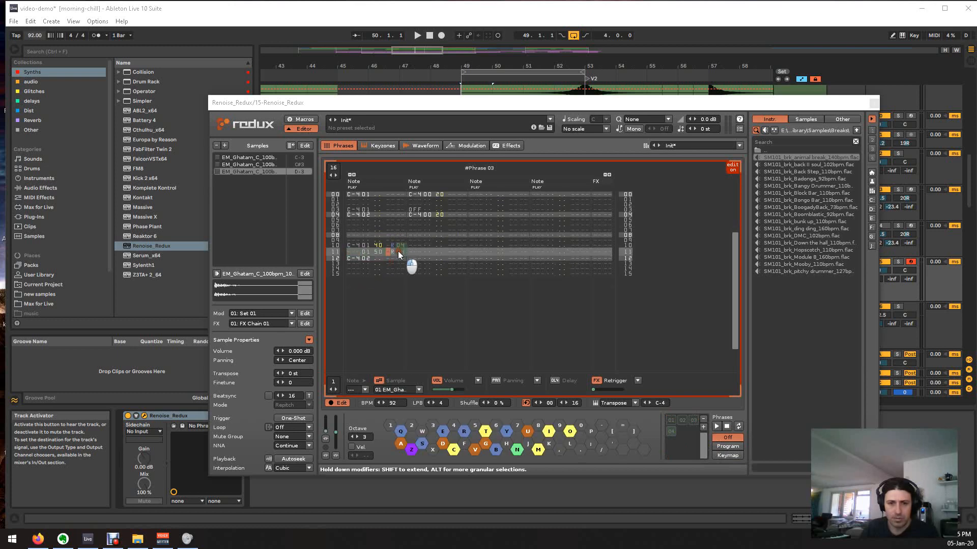
pyautogui.press('Delete')
pyautogui.doubleClick(371, 251)
pyautogui.press('Delete')
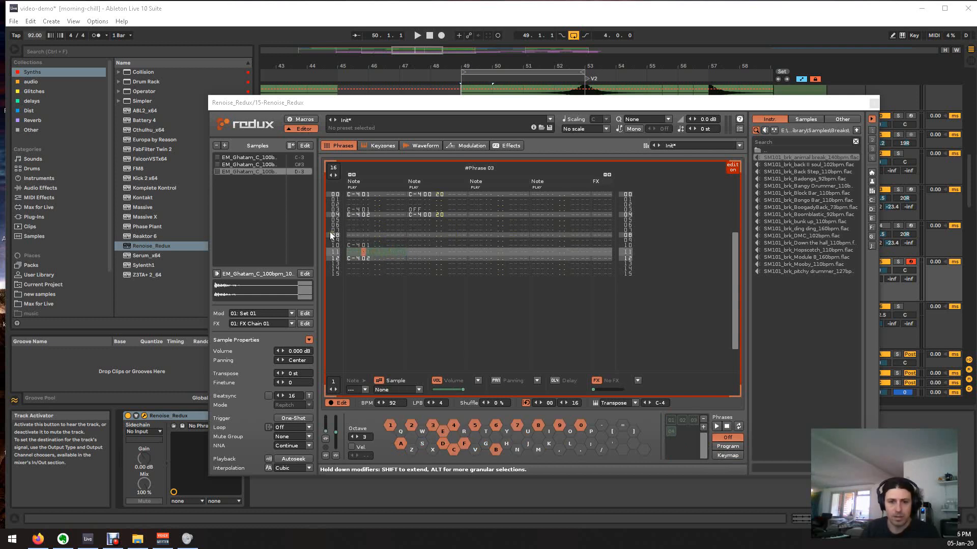
# - Enter the backwards playback command B00 on row 10 of the first note column and audition the phrase
pyautogui.press('Right')
pyautogui.press('Right')
pyautogui.press('Right')
pyautogui.press('Right')
pyautogui.press('Right')
pyautogui.press('Up')
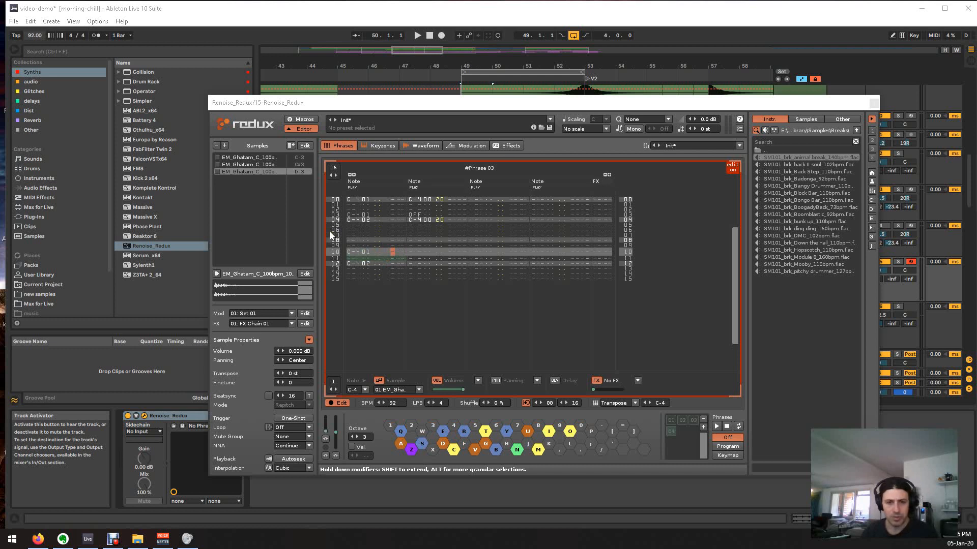
pyautogui.write('b')
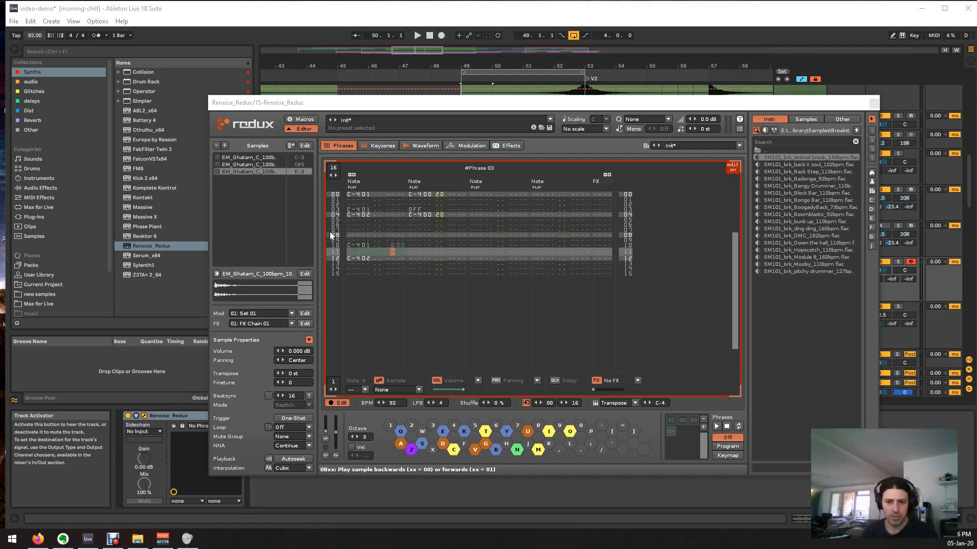
pyautogui.press('Up')
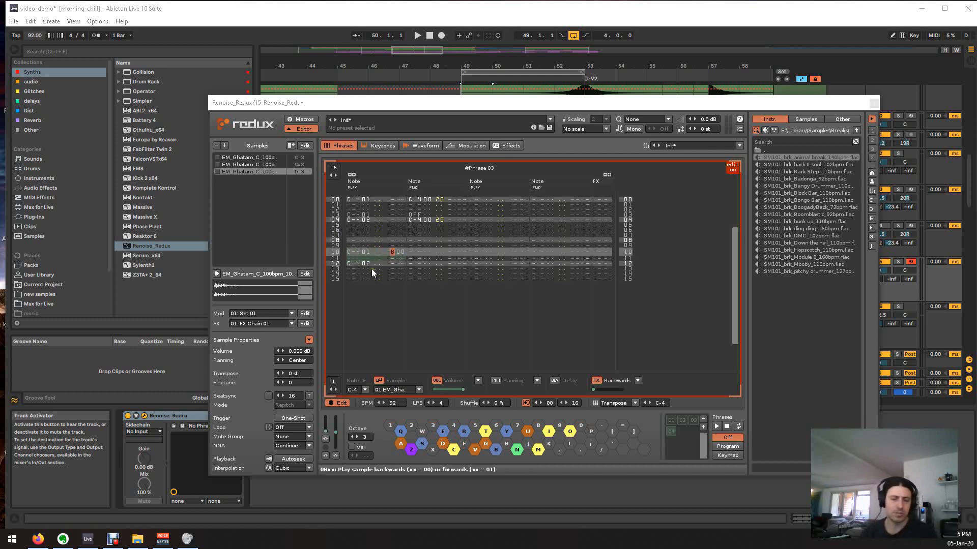
pyautogui.click(476, 267)
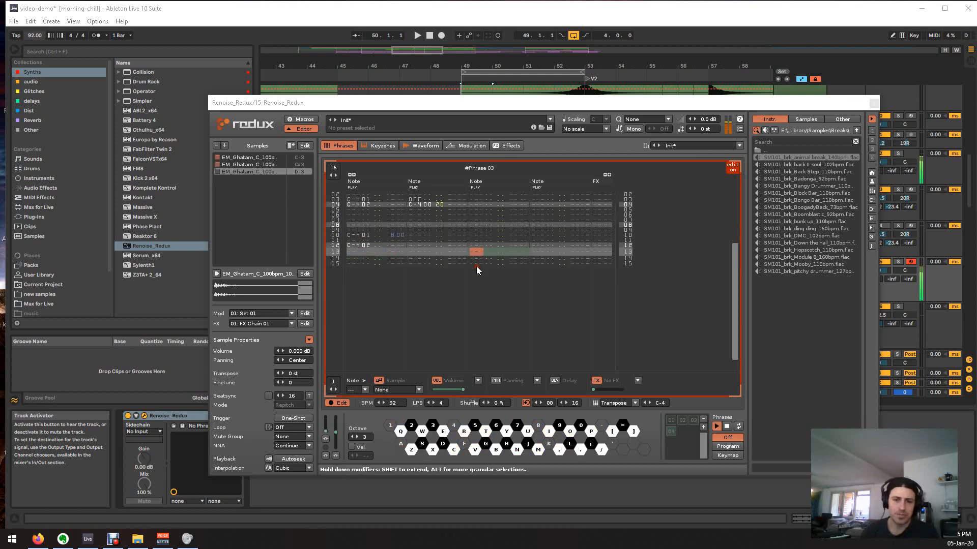
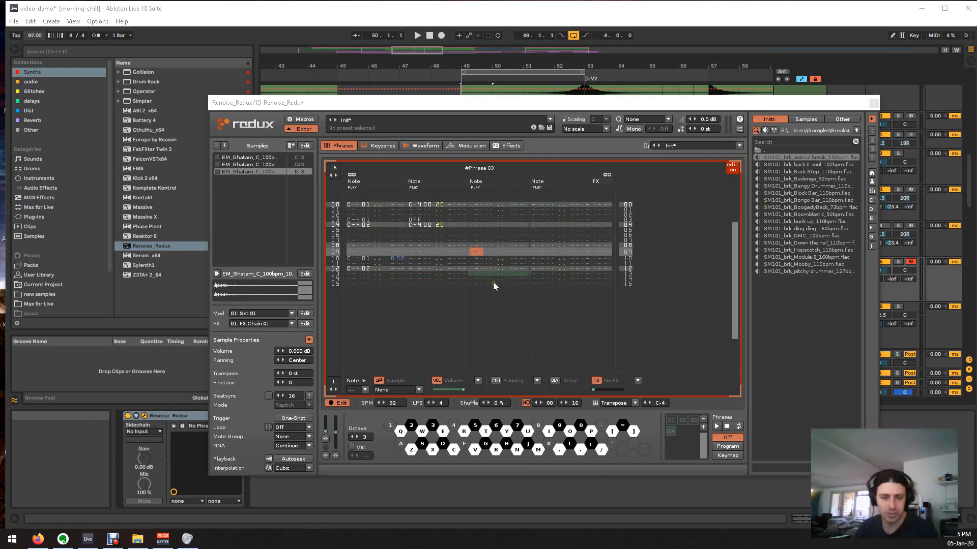
pyautogui.scroll(2, 488, 330)
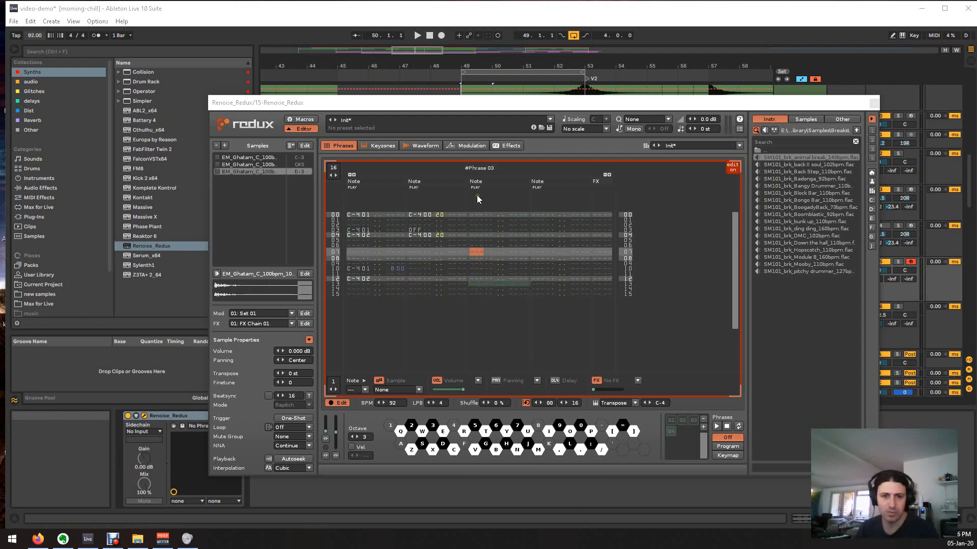
pyautogui.moveTo(501, 101); pyautogui.dragTo(488, 74)
pyautogui.scroll(7, 426, 236)
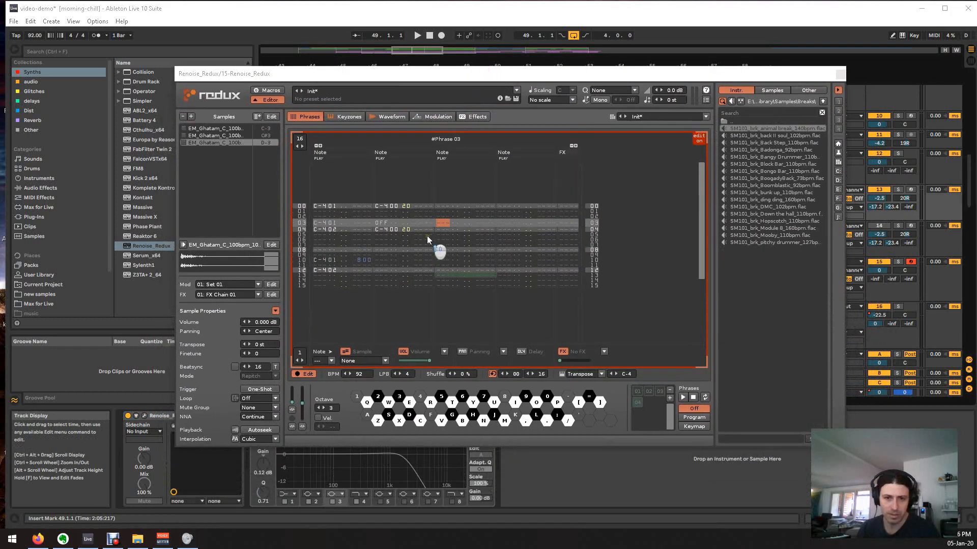
pyautogui.scroll(-4, 427, 234)
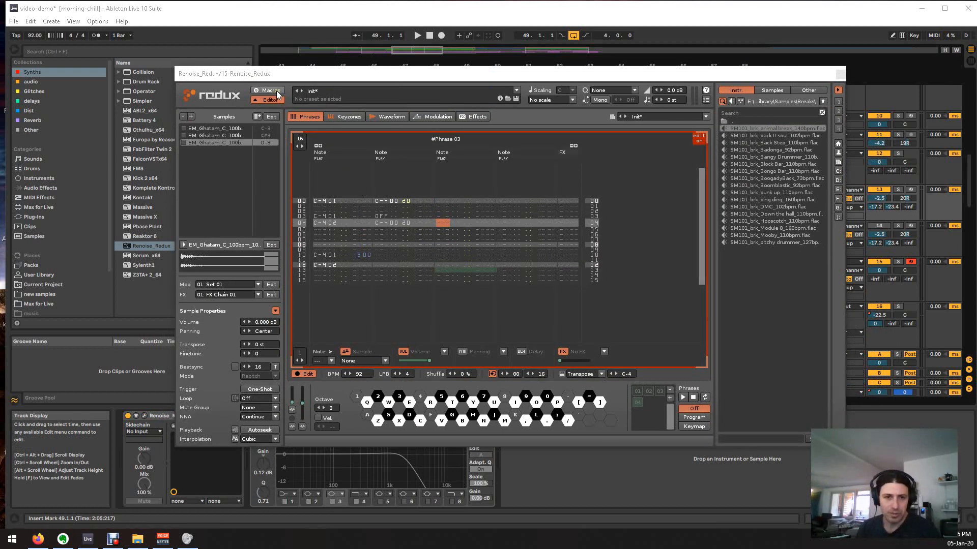
pyautogui.moveTo(333, 75); pyautogui.dragTo(340, 111)
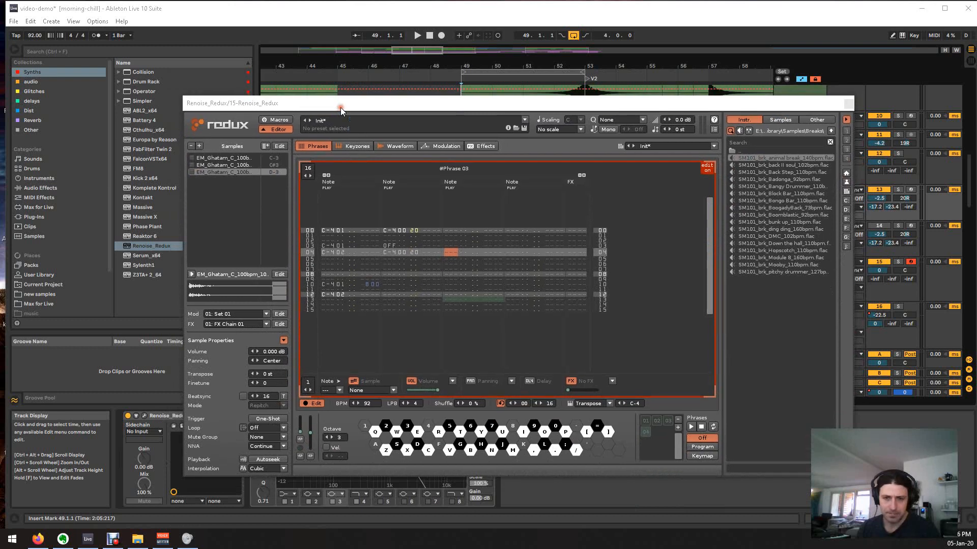
# - Audition the first phrase and rename it Base 1
pyautogui.click(646, 421)
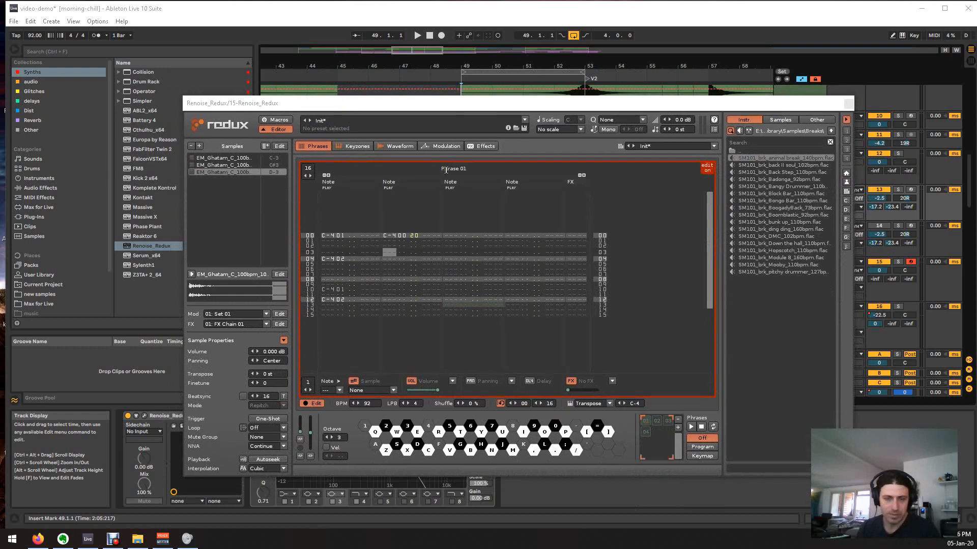
pyautogui.click(476, 283)
pyautogui.press('space')
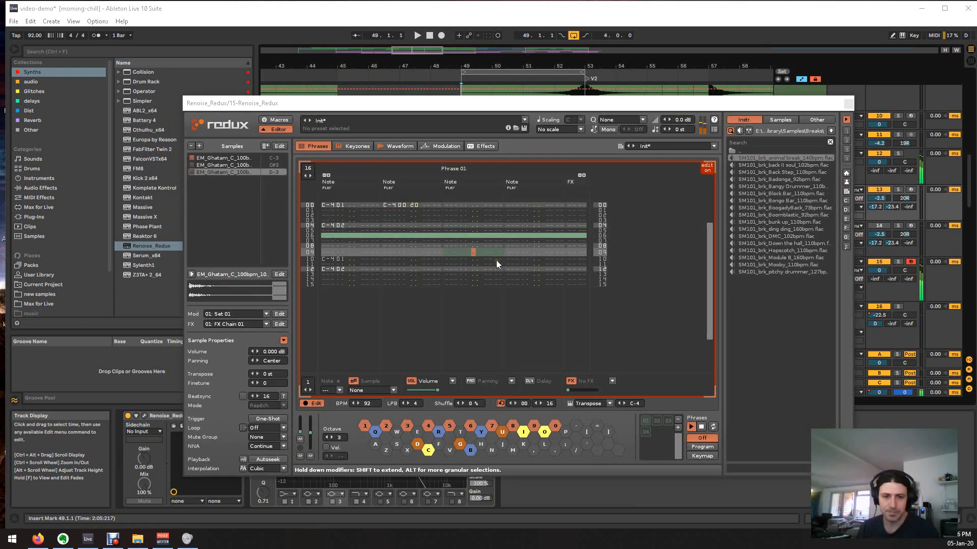
pyautogui.press('space')
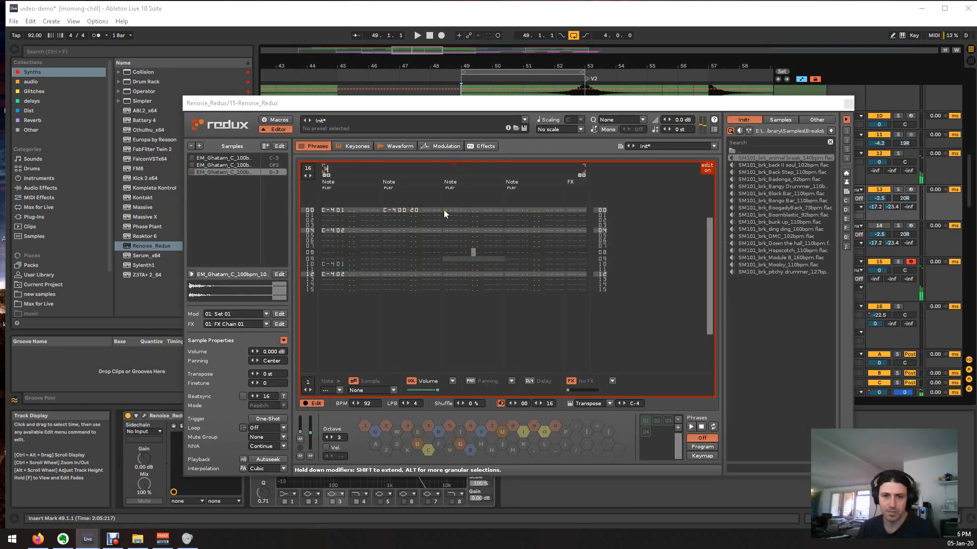
pyautogui.write('bASE')
pyautogui.press('BackSpace')
pyautogui.press('BackSpace')
pyautogui.press('BackSpace')
pyautogui.press('BackSpace')
pyautogui.write('Base 1')
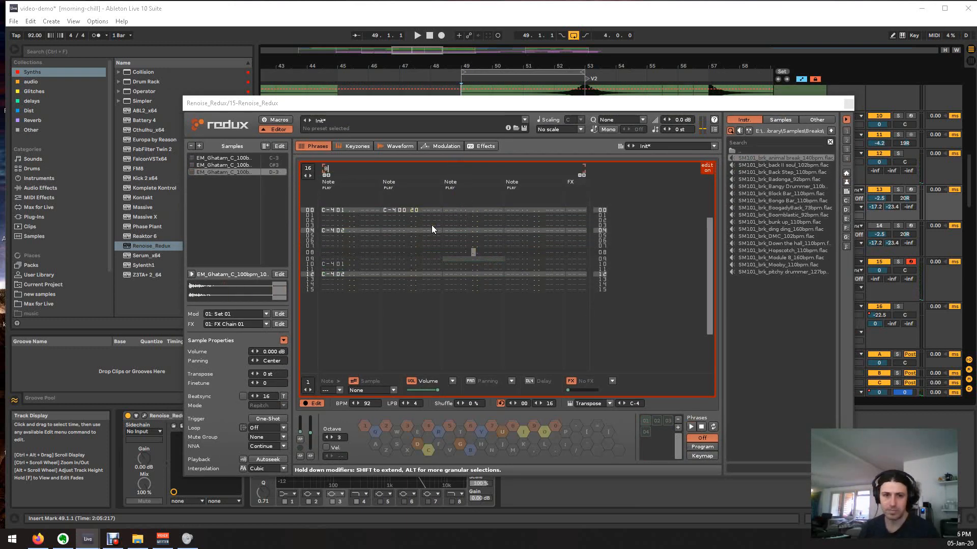
pyautogui.press('Return')
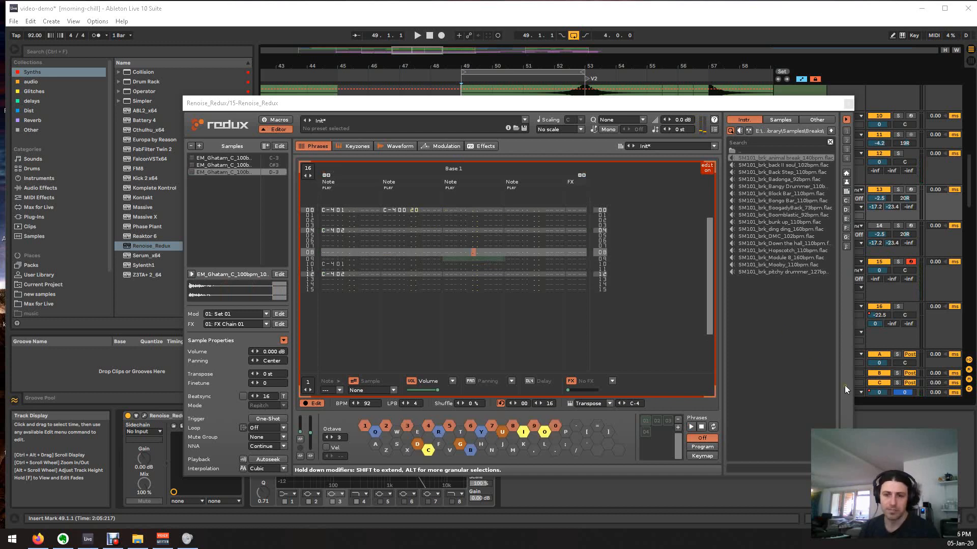
# - Audition the second phrase and rename it Trip
pyautogui.click(659, 420)
pyautogui.click(469, 247)
pyautogui.press('space')
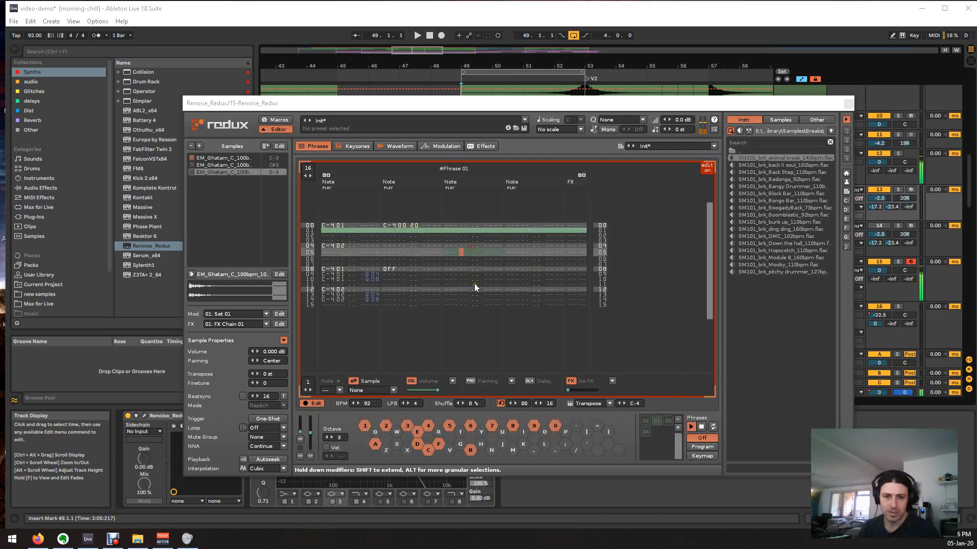
pyautogui.doubleClick(453, 170)
pyautogui.write('Trip')
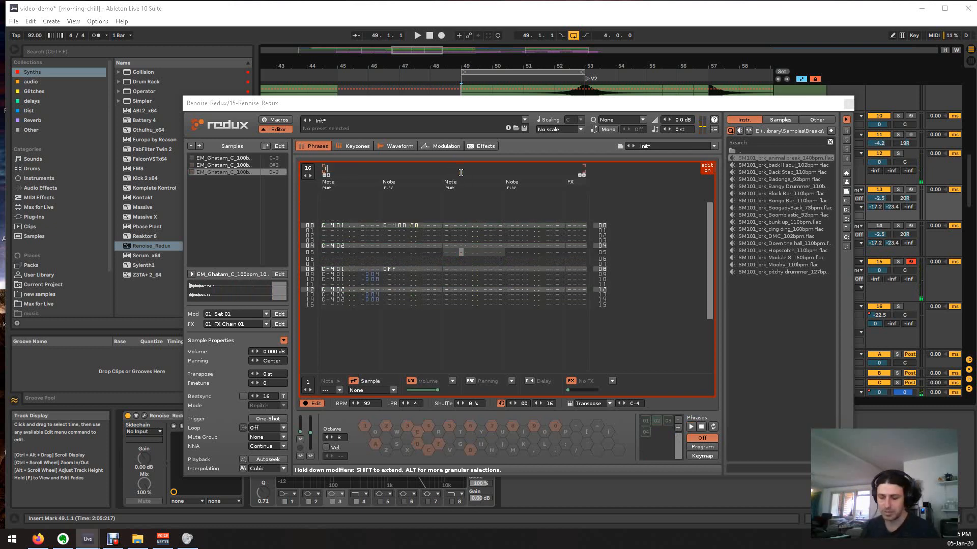
pyautogui.press('Return')
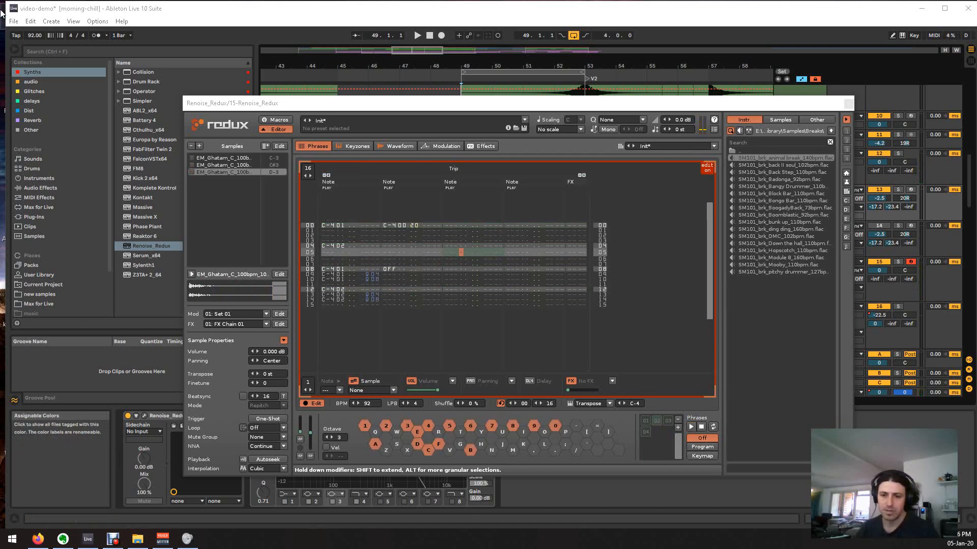
# - Audition the third phrase and rename it Roll
pyautogui.click(667, 422)
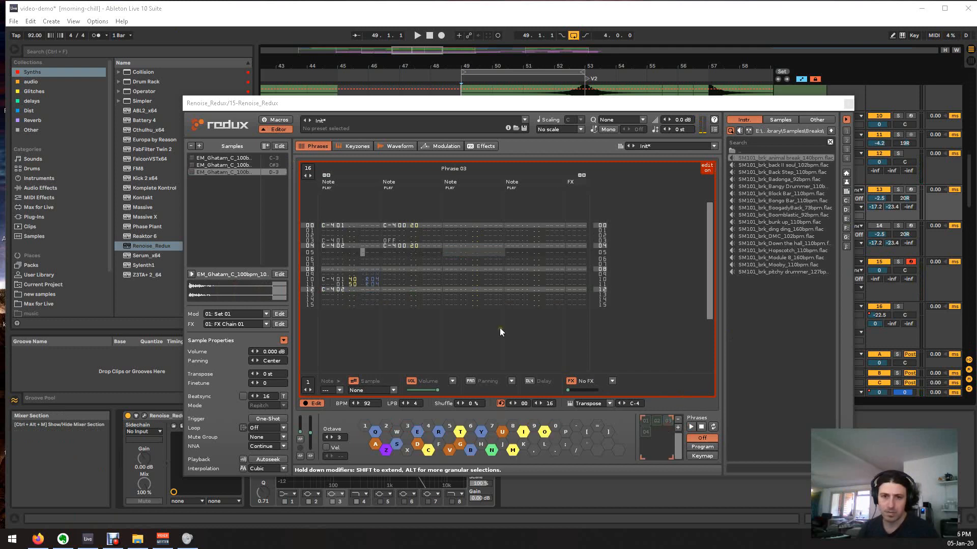
pyautogui.press('space')
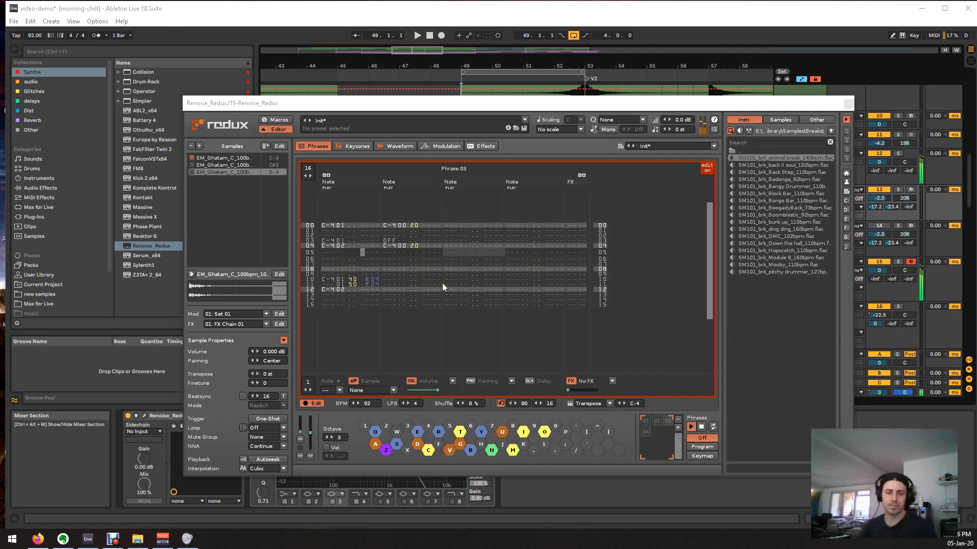
pyautogui.doubleClick(454, 169)
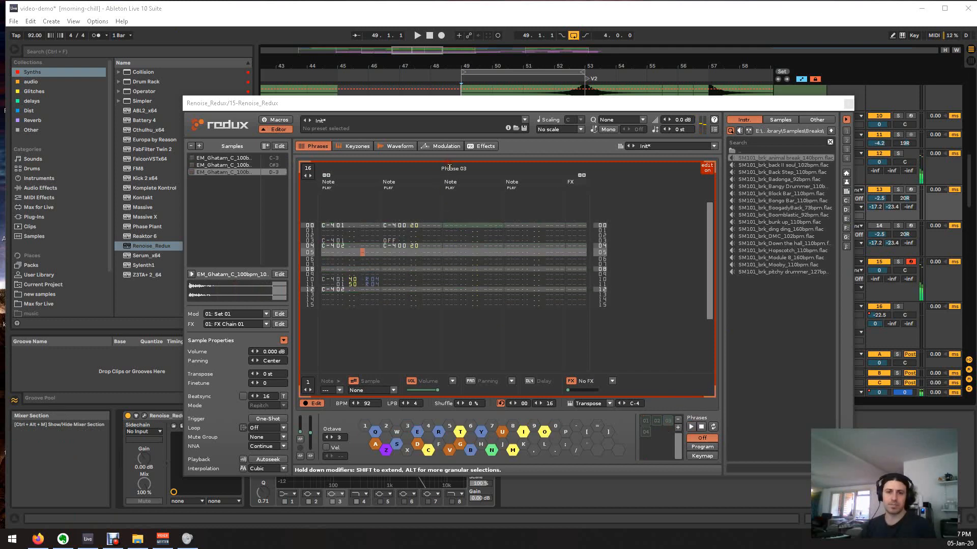
pyautogui.write('Roll')
pyautogui.press('Escape')
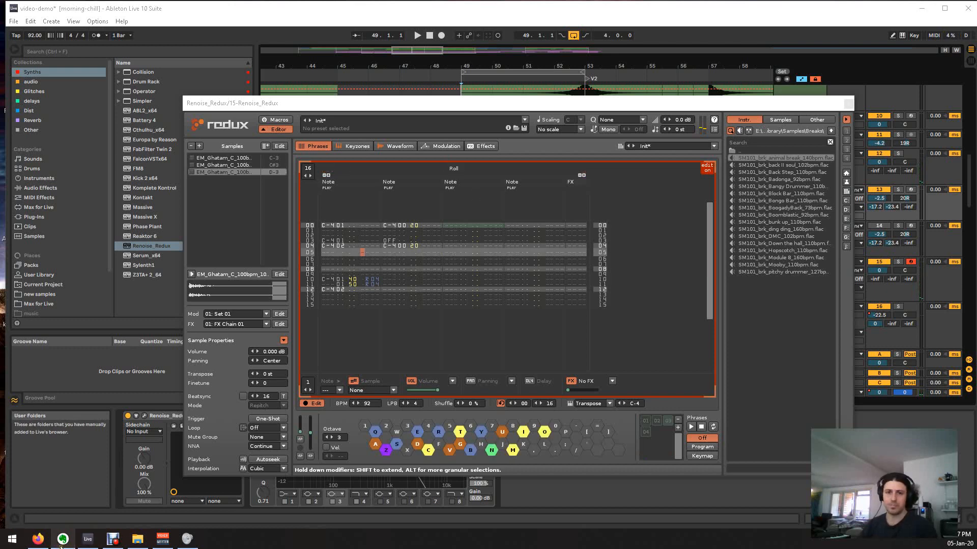
# - Audition the fourth phrase, the one with the backwards command, and rename it Rev
pyautogui.click(493, 288)
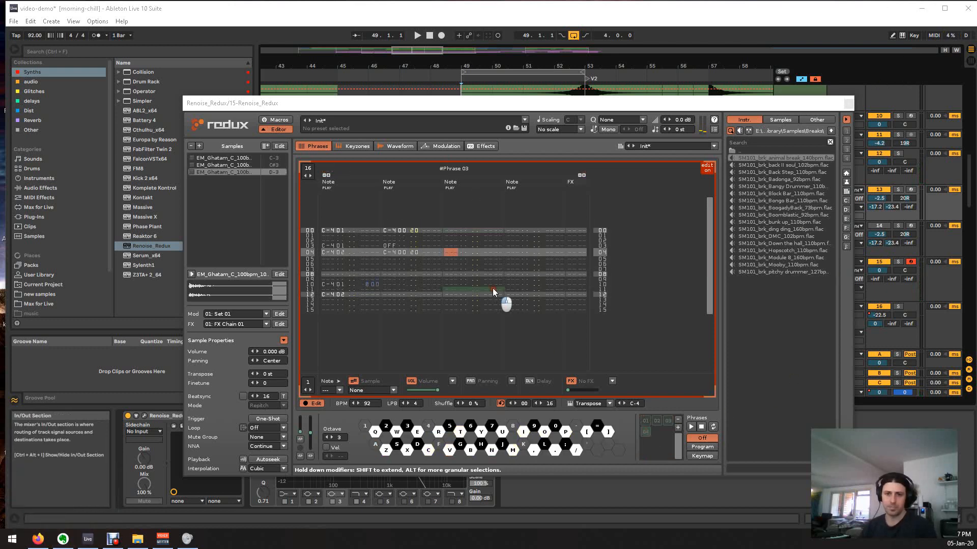
pyautogui.press('space')
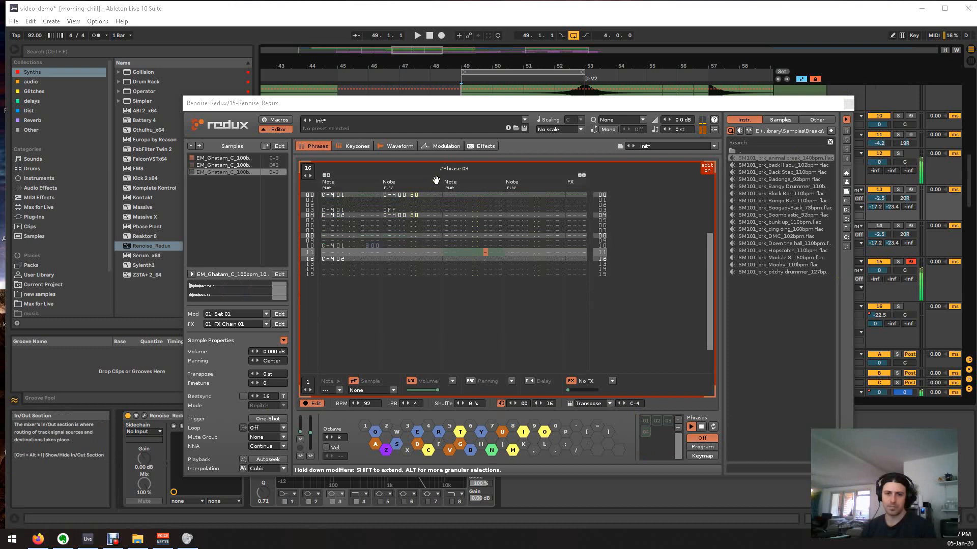
pyautogui.doubleClick(451, 169)
pyautogui.write('Rev')
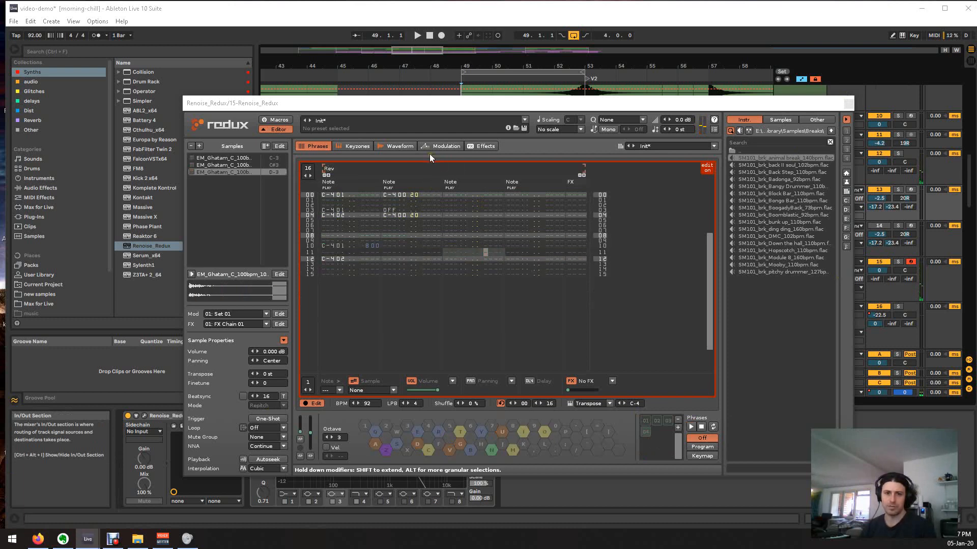
pyautogui.press('Return')
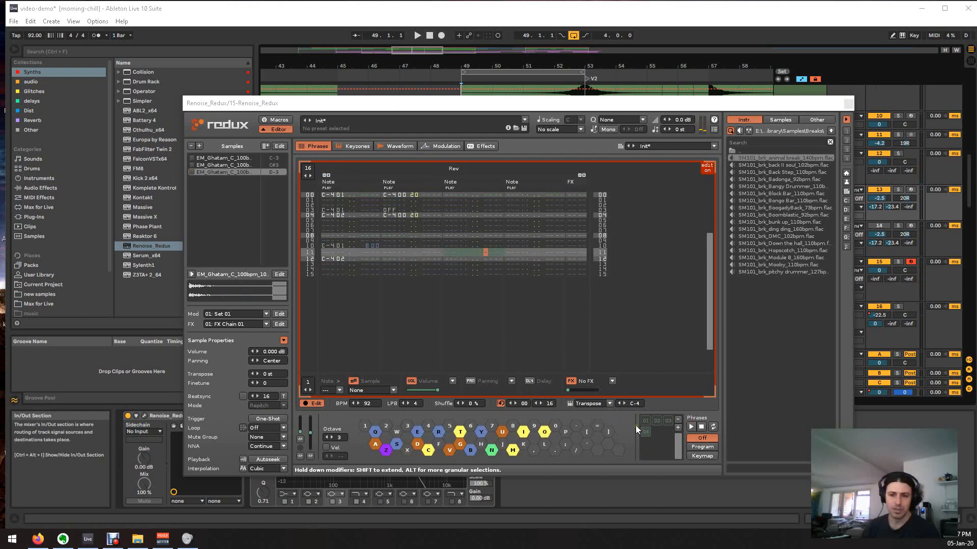
# - Switch the phrase playback mode to Keymap
pyautogui.click(692, 455)
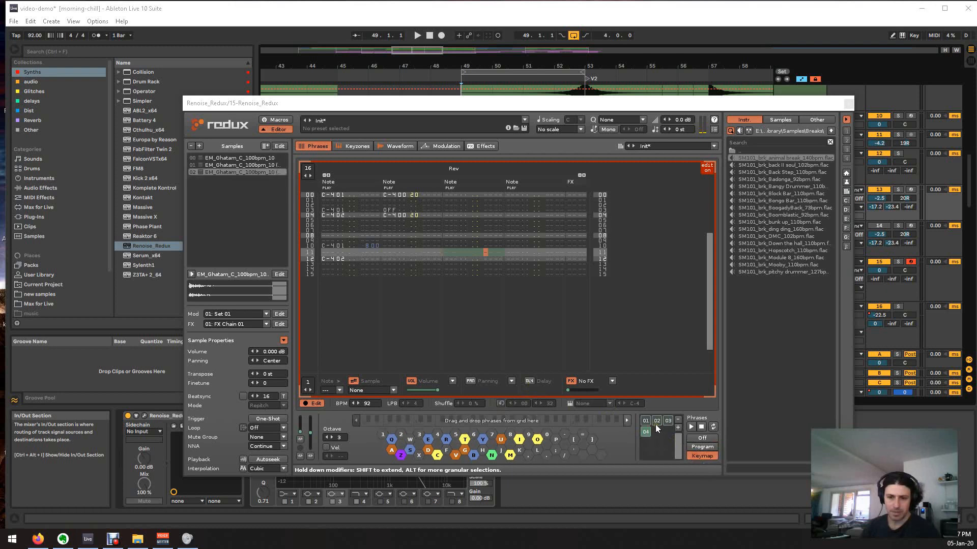
pyautogui.moveTo(648, 423); pyautogui.dragTo(362, 420)
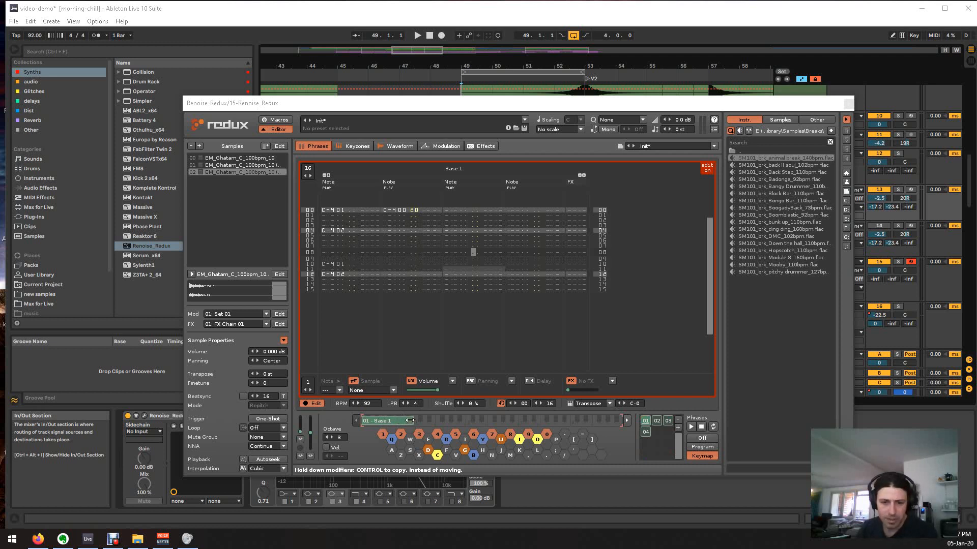
pyautogui.moveTo(410, 420)
pyautogui.mouseDown()
pyautogui.moveTo(365, 417)
pyautogui.moveTo(398, 420)
pyautogui.mouseUp()
pyautogui.rightClick(397, 420)
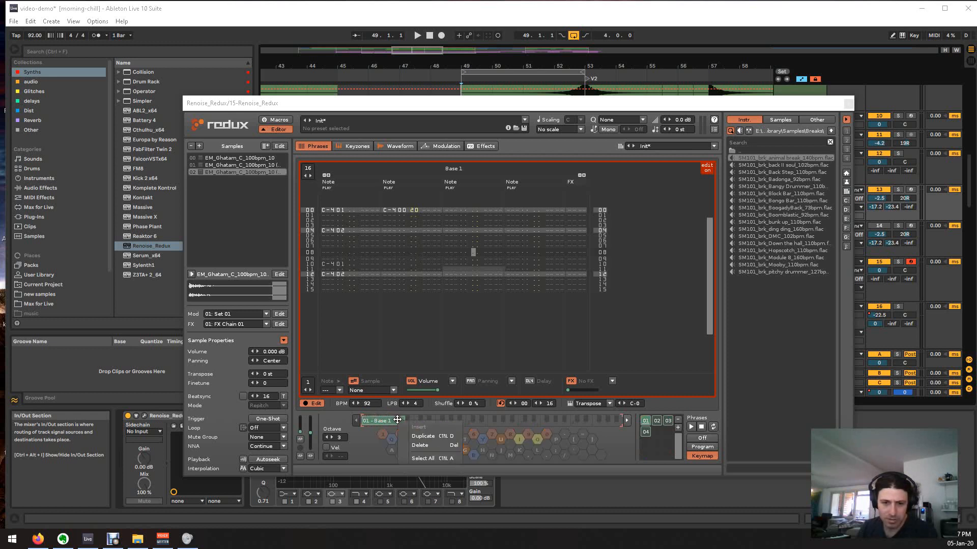
pyautogui.click(413, 447)
# - Place the Base 1 phrase at the start of the phrase keymap and the Trip phrase directly after it
pyautogui.moveTo(645, 427); pyautogui.dragTo(365, 423)
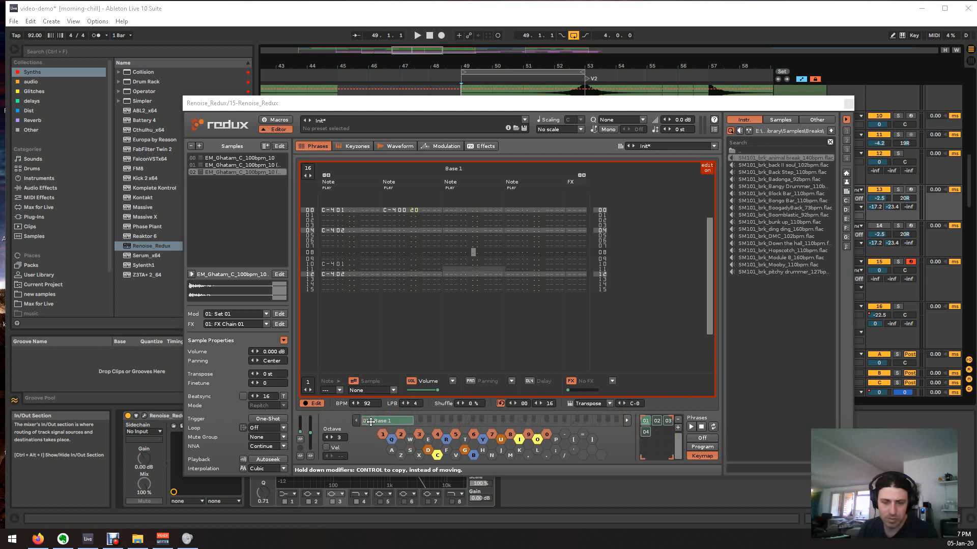
pyautogui.click(657, 421)
pyautogui.moveTo(460, 411); pyautogui.dragTo(433, 433)
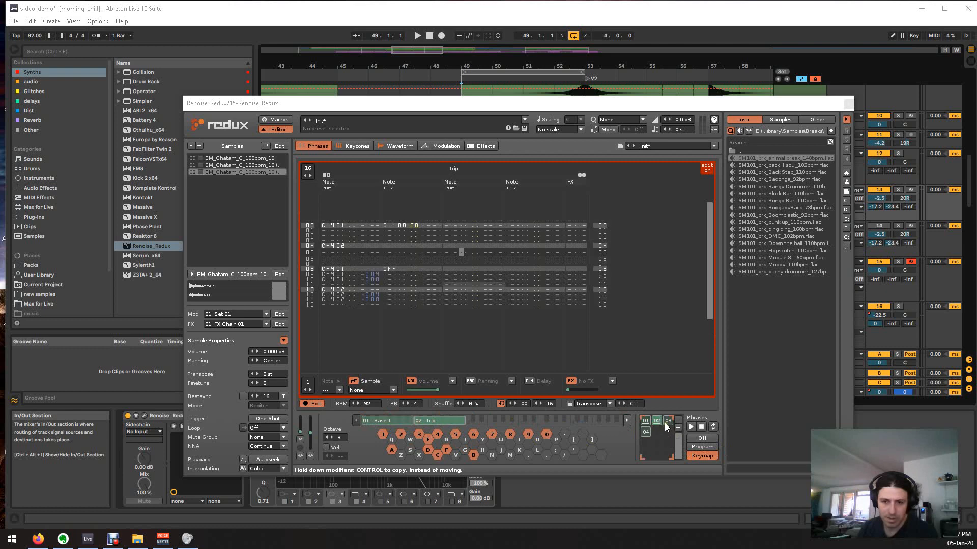
# - Place the Roll and Rev phrases after Trip in the phrase keymap and collapse Redux to the compact keyboard showing all four
pyautogui.moveTo(668, 421); pyautogui.dragTo(466, 420)
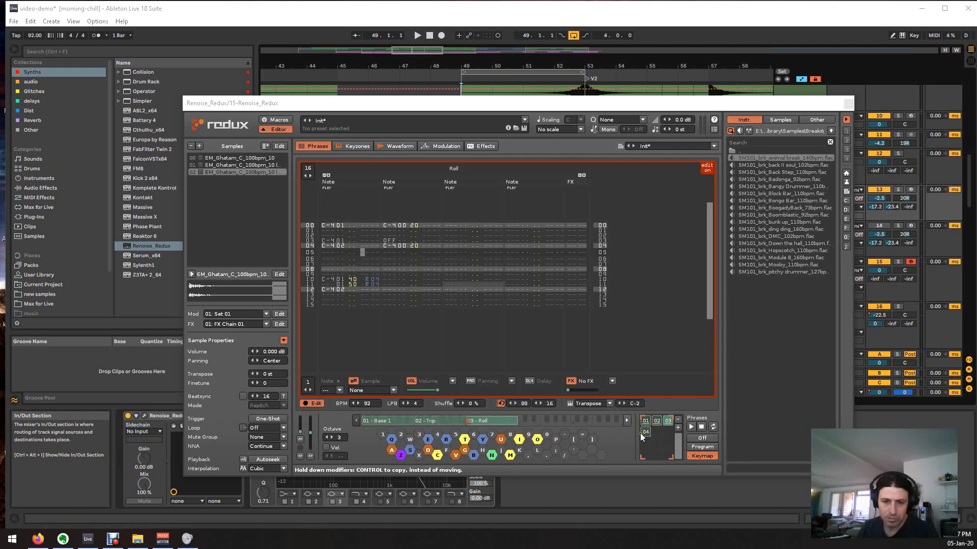
pyautogui.moveTo(644, 432); pyautogui.dragTo(518, 421)
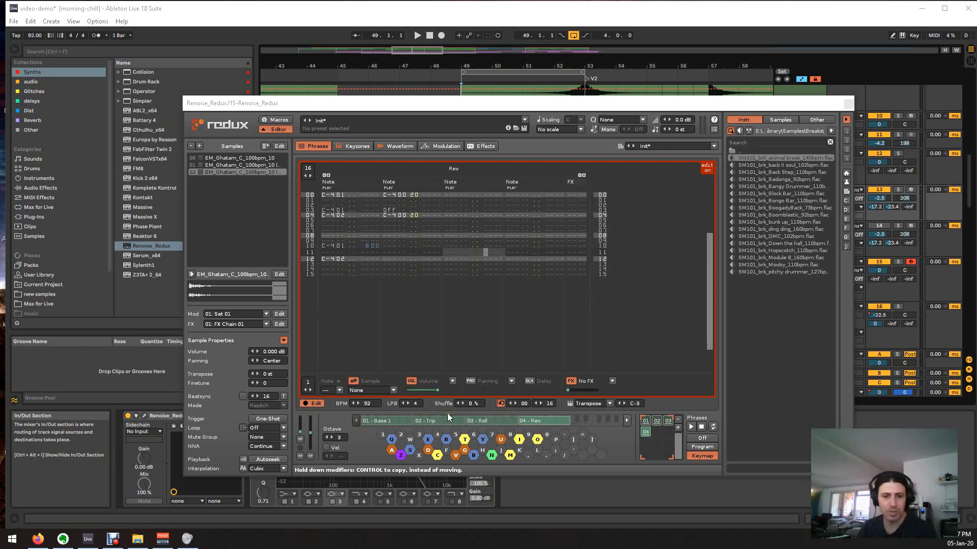
pyautogui.click(278, 130)
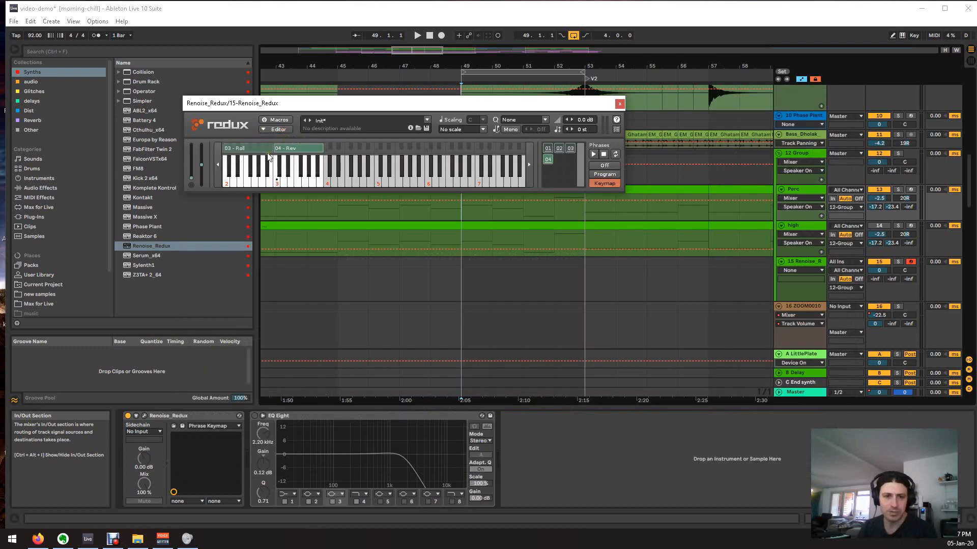
pyautogui.click(217, 164)
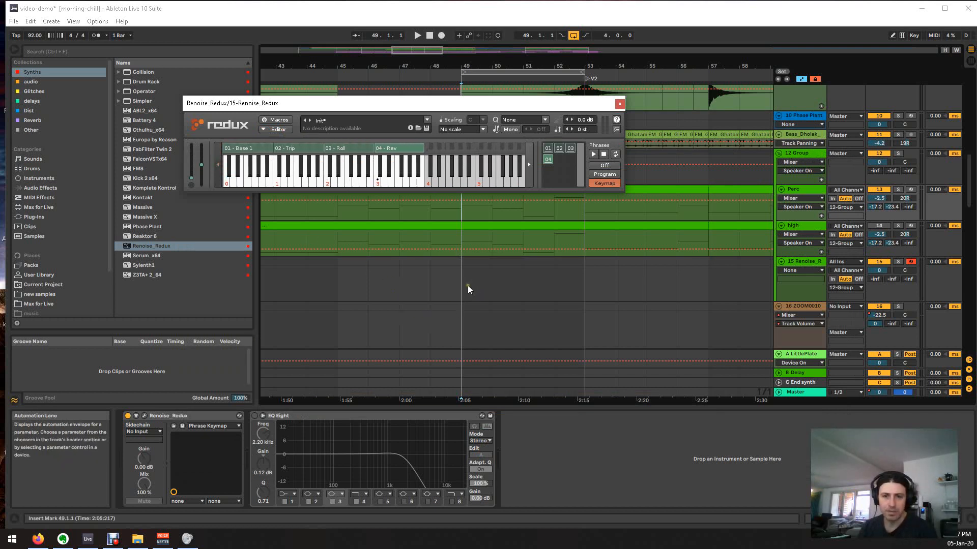
# - Create an empty four-bar MIDI clip on the Redux track from bar 49 to 53 and enlarge its note editor
pyautogui.moveTo(468, 285); pyautogui.dragTo(587, 277)
pyautogui.hotkey('ctrl', 'shift', 'm')
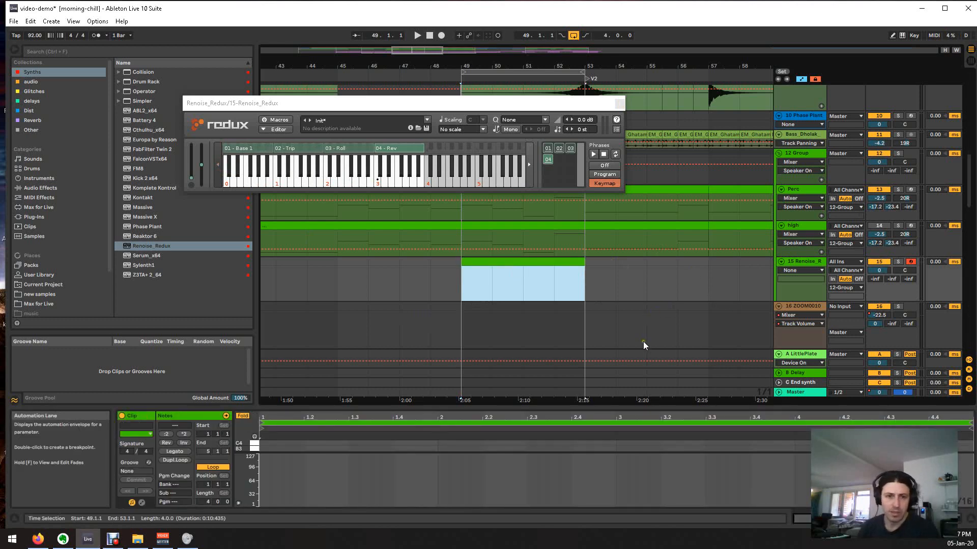
pyautogui.moveTo(460, 407); pyautogui.dragTo(457, 243)
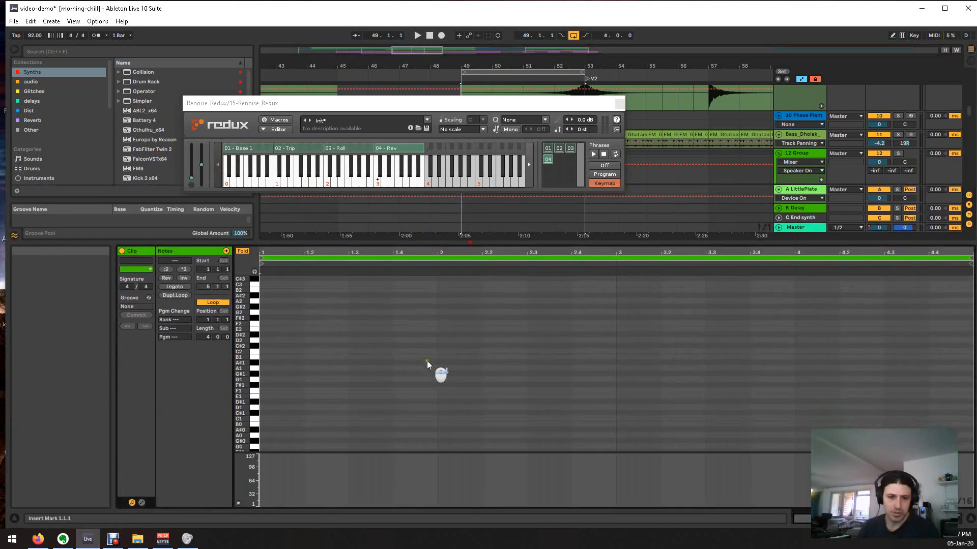
# - Draw a C1 note from the start of the clip to 3.2.4 and play it back
pyautogui.scroll(-6, 426, 361)
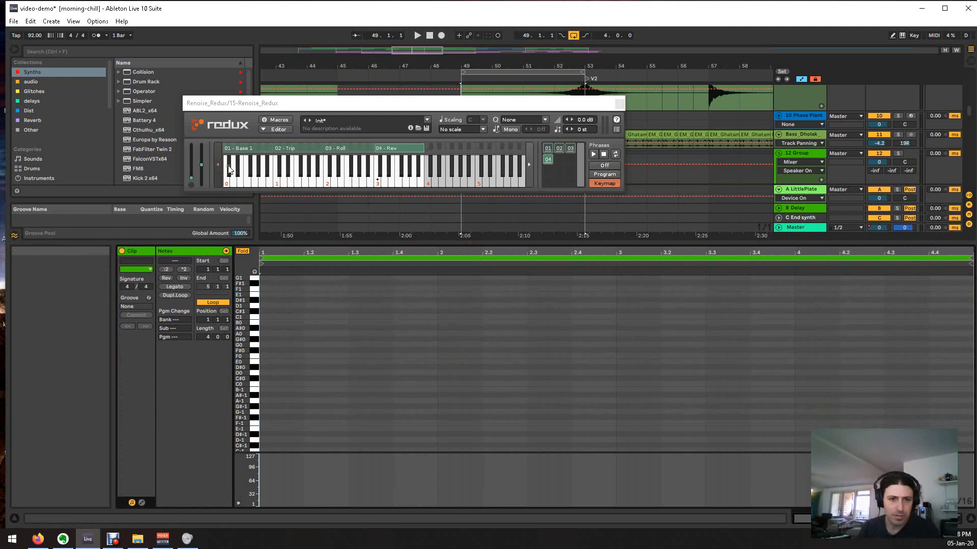
pyautogui.click(230, 182)
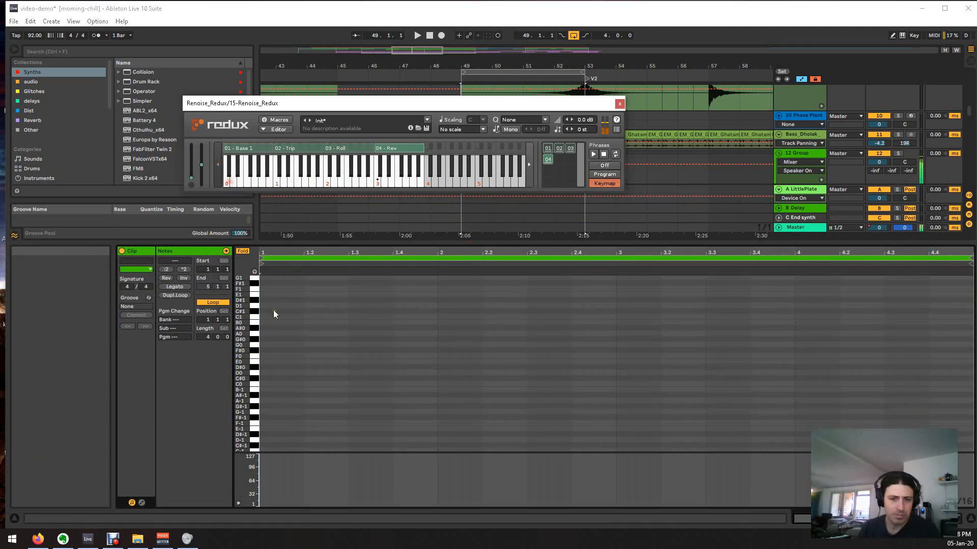
pyautogui.press('b')
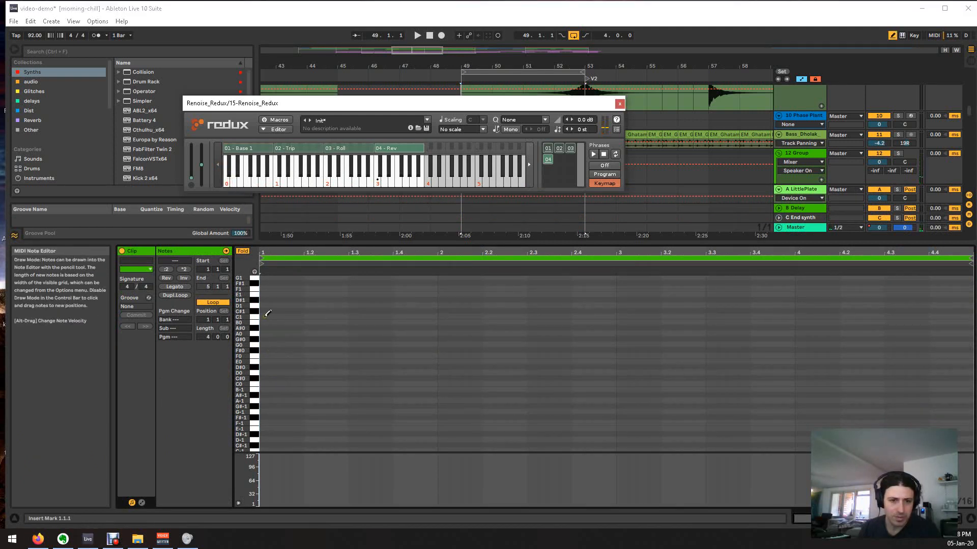
pyautogui.moveTo(266, 317); pyautogui.dragTo(701, 294)
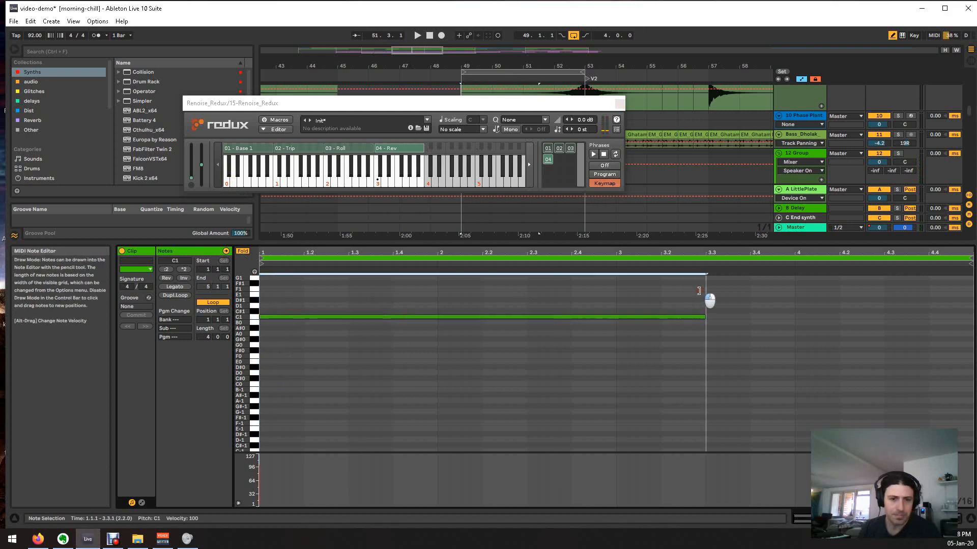
pyautogui.press('space')
pyautogui.press('space')
pyautogui.press('b')
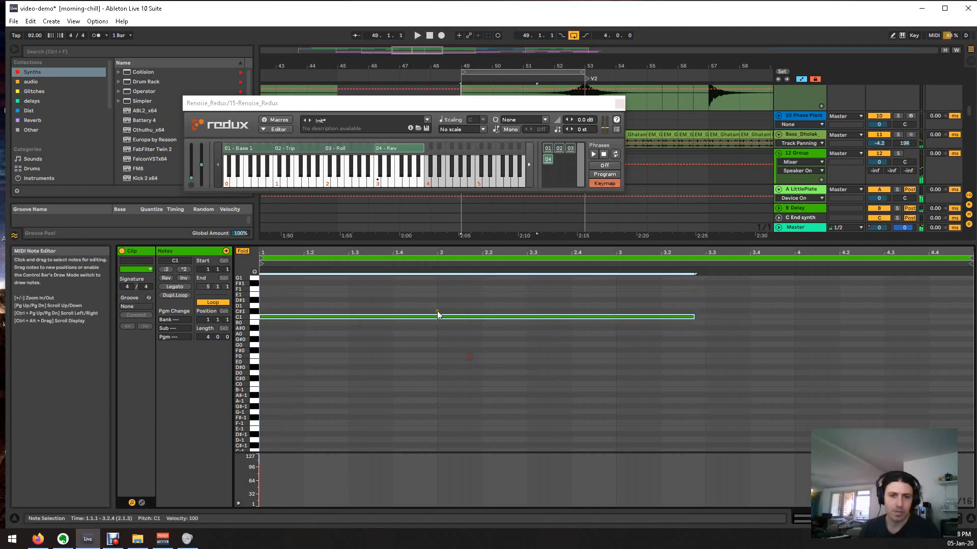
# - Lower the drawn note three octaves to C-2 and play the clip
pyautogui.hotkey('shift', 'Down')
pyautogui.hotkey('shift', 'Down')
pyautogui.press('space')
pyautogui.hotkey('shift', 'Down')
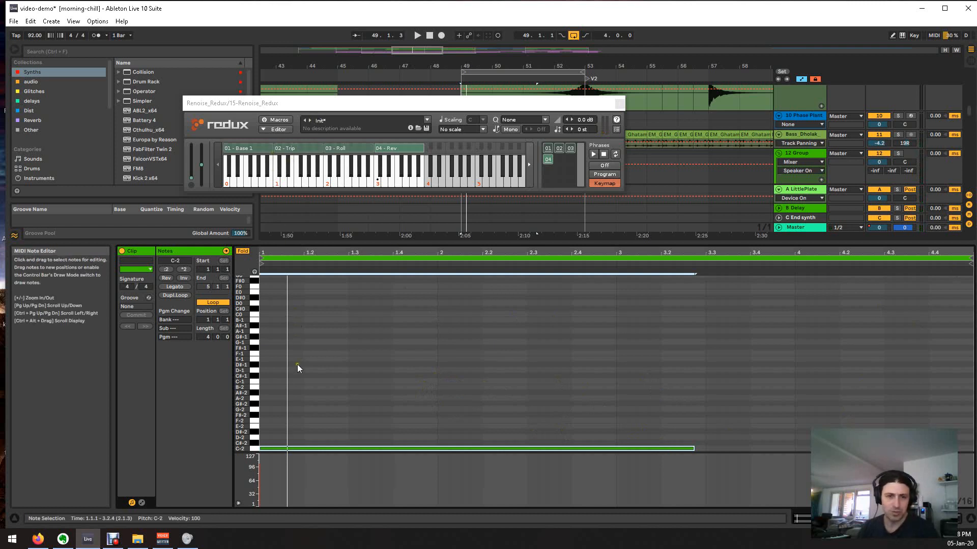
# - Move the Redux window aside and audition the lowest key of the Base 1 phrase
pyautogui.moveTo(302, 104); pyautogui.dragTo(348, 104)
pyautogui.click(382, 376)
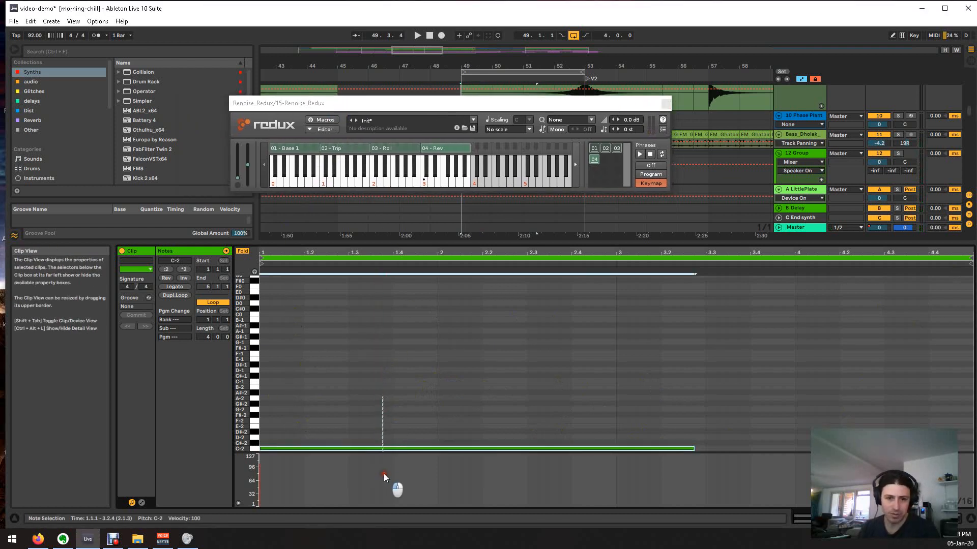
pyautogui.click(308, 384)
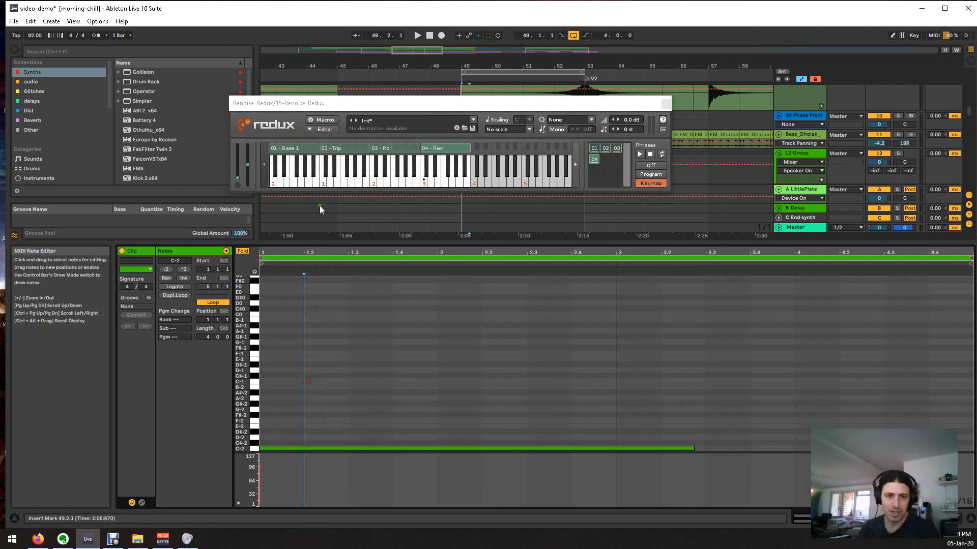
pyautogui.click(371, 108)
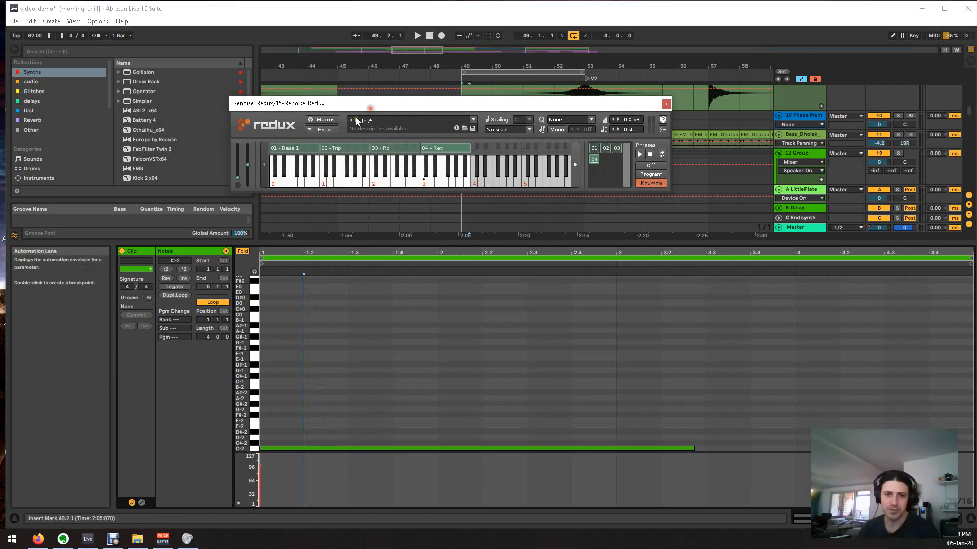
pyautogui.click(271, 180)
# - Solo the Redux track and resize the C-2 note to exactly one bar, playing the clip to check it
pyautogui.moveTo(293, 426); pyautogui.dragTo(289, 467)
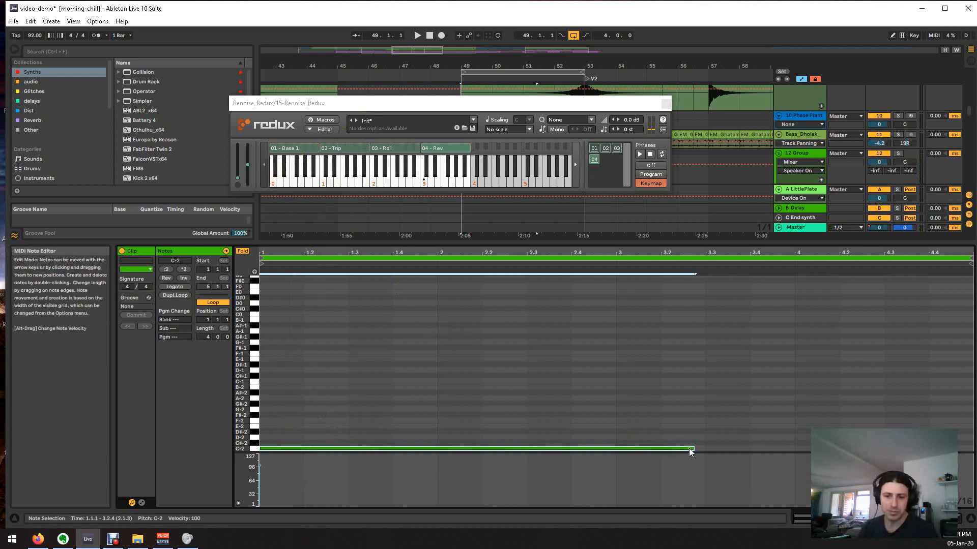
pyautogui.moveTo(693, 450); pyautogui.dragTo(350, 445)
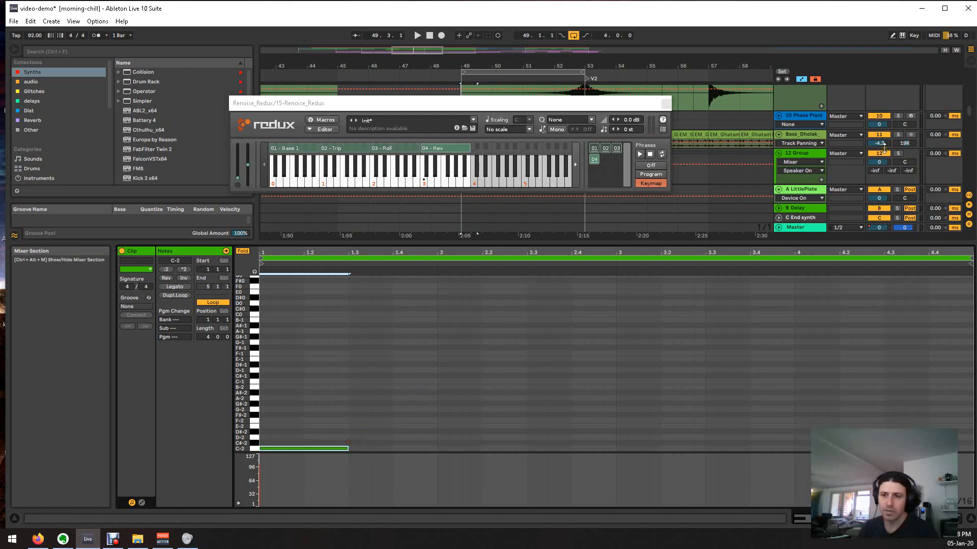
pyautogui.scroll(-5, 883, 157)
pyautogui.scroll(-2, 887, 142)
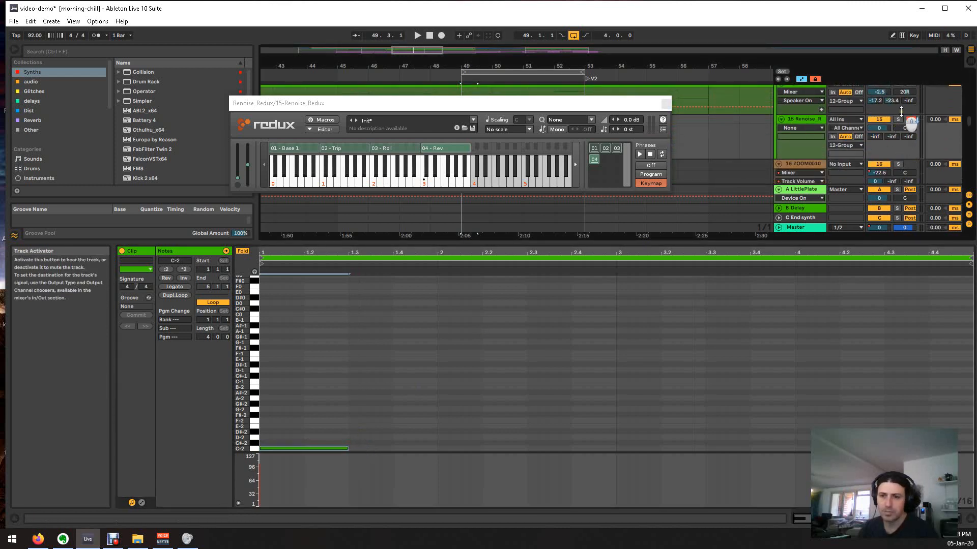
pyautogui.click(900, 120)
pyautogui.press('space')
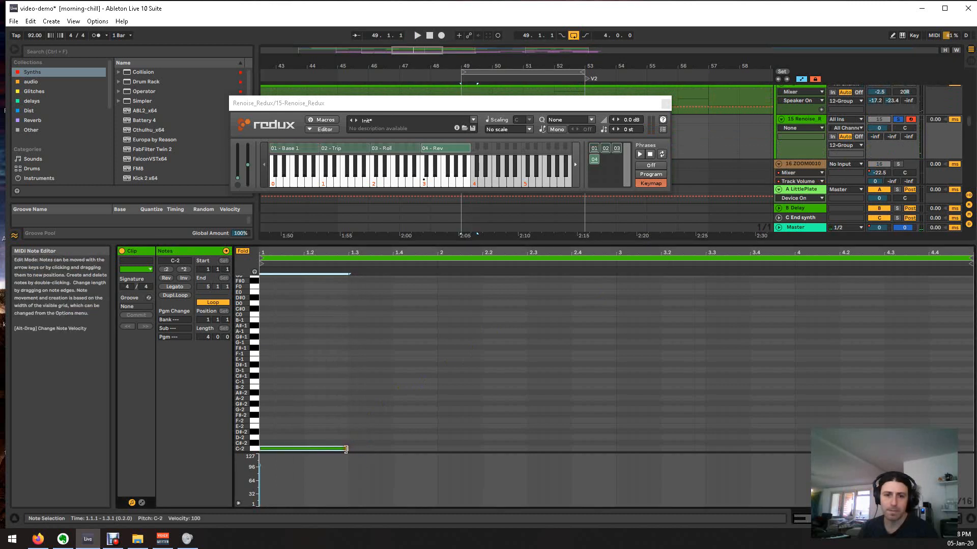
pyautogui.moveTo(350, 448); pyautogui.dragTo(438, 451)
pyautogui.press('space')
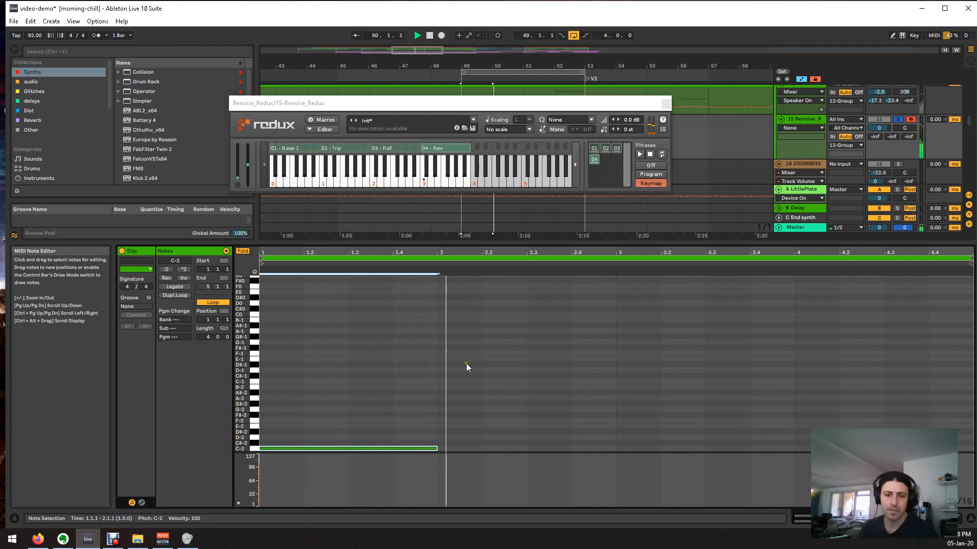
# - Draw a one-bar note in bar 2, raise it two octaves to C0 and play the clip
pyautogui.press('b')
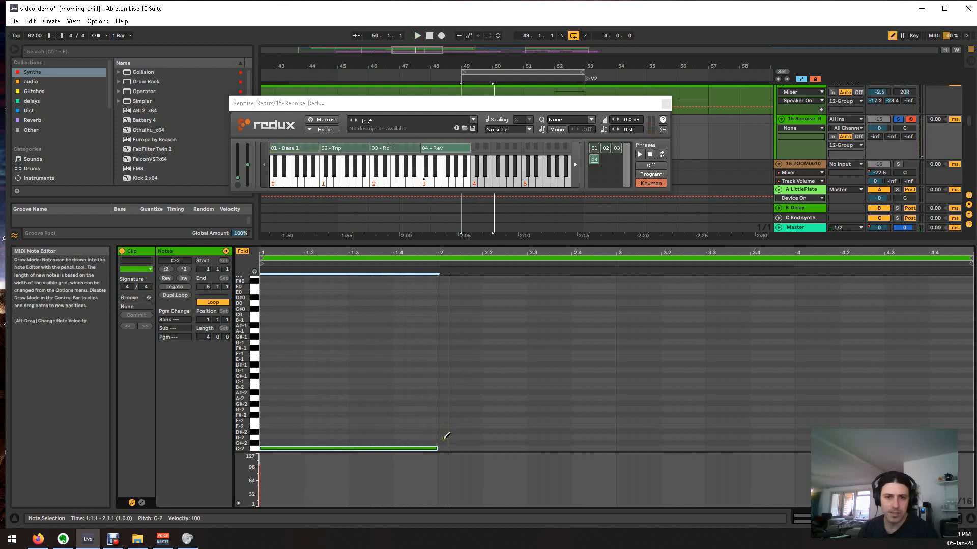
pyautogui.click(443, 436)
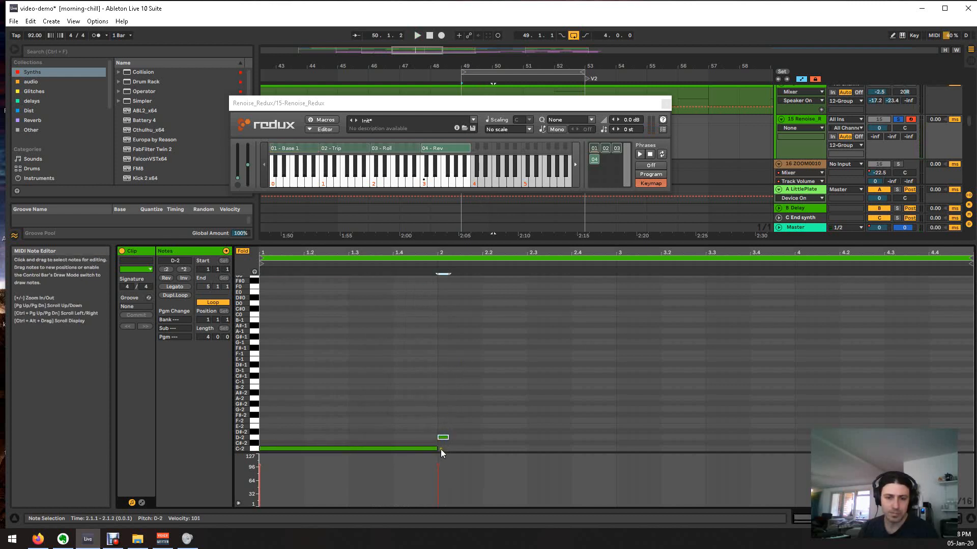
pyautogui.click(442, 437)
pyautogui.moveTo(442, 449); pyautogui.dragTo(618, 461)
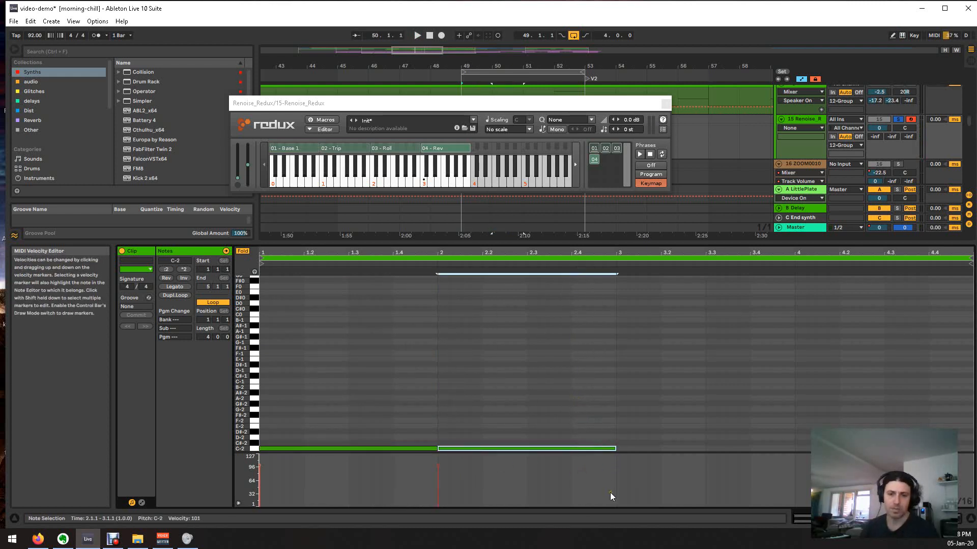
pyautogui.hotkey('shift', 'Up')
pyautogui.hotkey('shift', 'Up')
pyautogui.press('space')
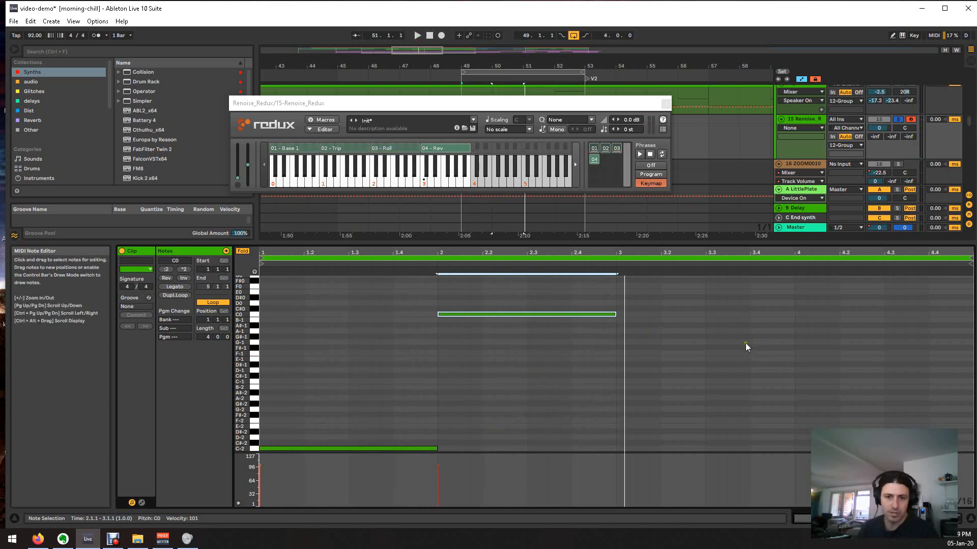
# - Duplicate the note into bar 3 at C1 and into bar 4 at C-1, and play the whole clip
pyautogui.hotkey('ctrl', 'd')
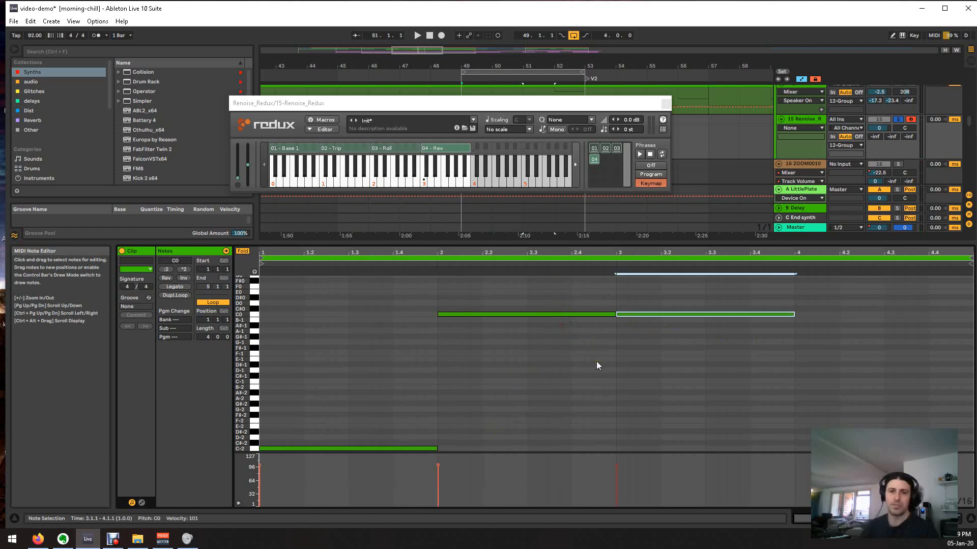
pyautogui.hotkey('shift', 'Up')
pyautogui.hotkey('ctrl', 'd')
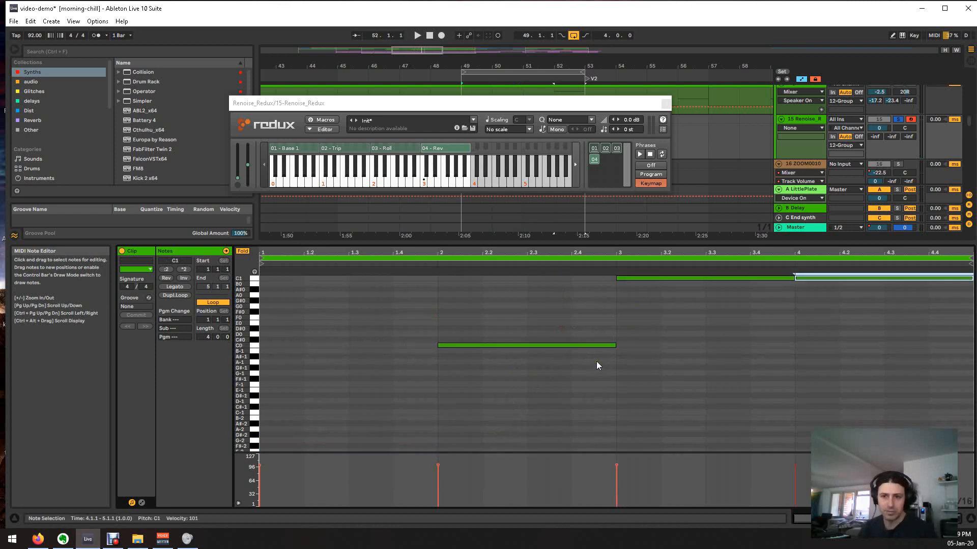
pyautogui.hotkey('shift', 'Down')
pyautogui.hotkey('shift', 'Down')
pyautogui.press('space')
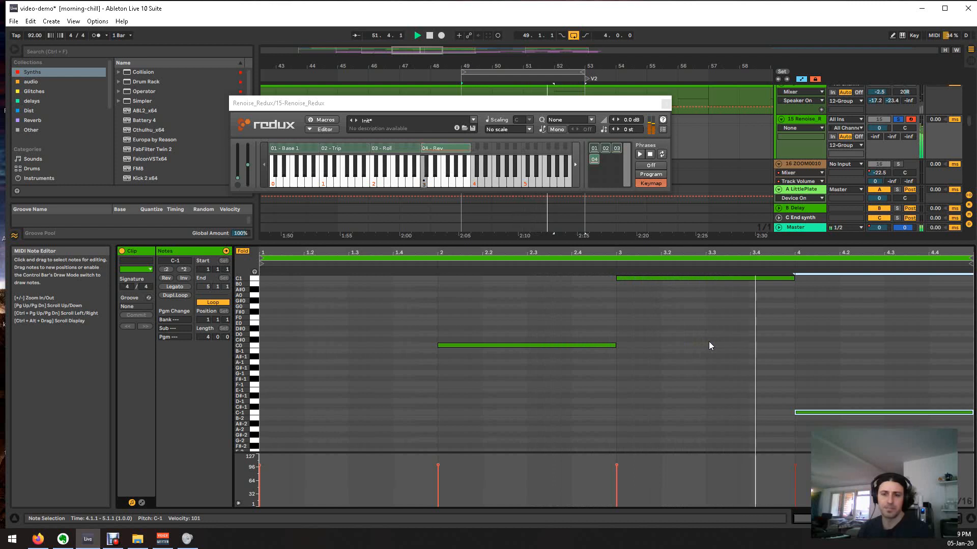
pyautogui.scroll(-2, 753, 336)
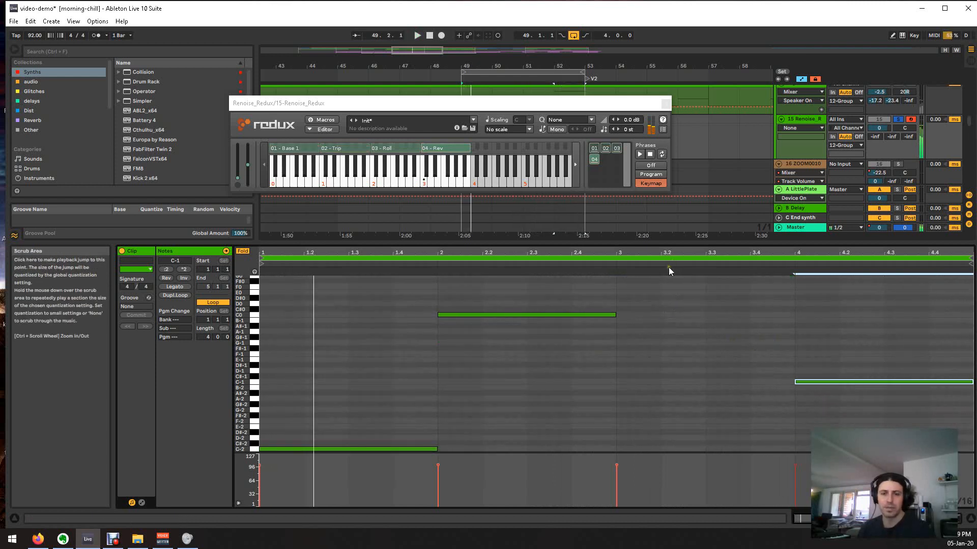
# - Close the Redux window and examine the notes of the existing Perc clip around bar 49
pyautogui.click(667, 105)
pyautogui.moveTo(637, 241); pyautogui.dragTo(593, 388)
pyautogui.scroll(5, 552, 206)
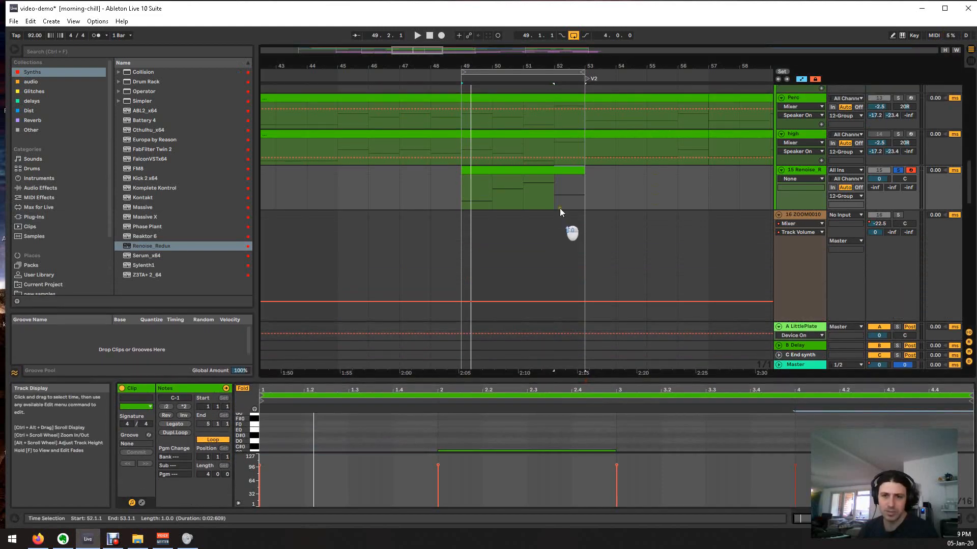
pyautogui.click(465, 149)
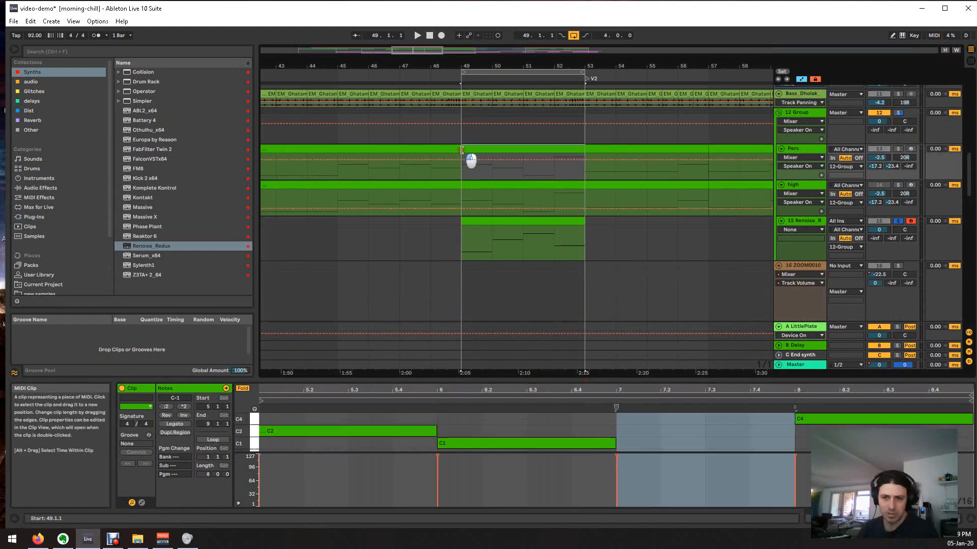
pyautogui.moveTo(616, 379); pyautogui.dragTo(585, 349)
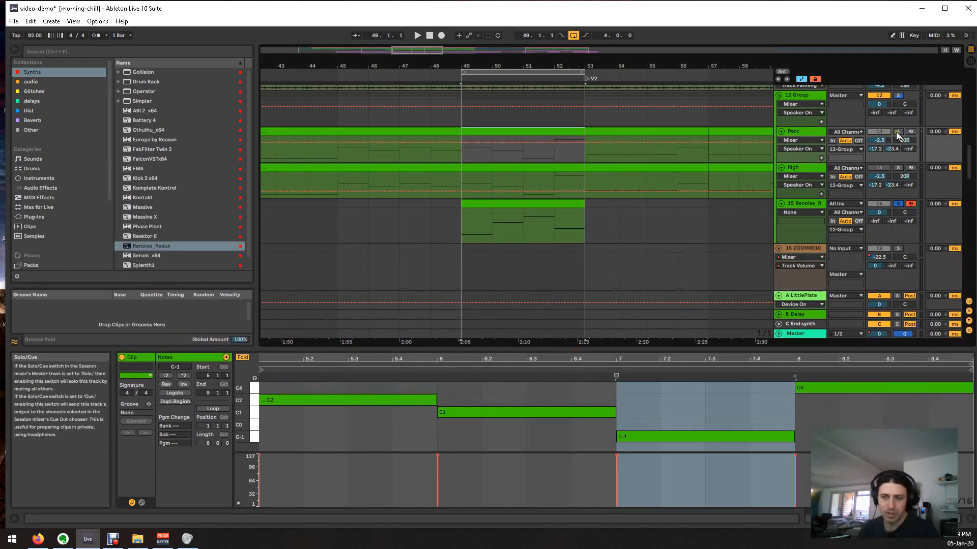
# - Solo the Perc track and open its Redux instance with the phrase keymap
pyautogui.scroll(2, 793, 148)
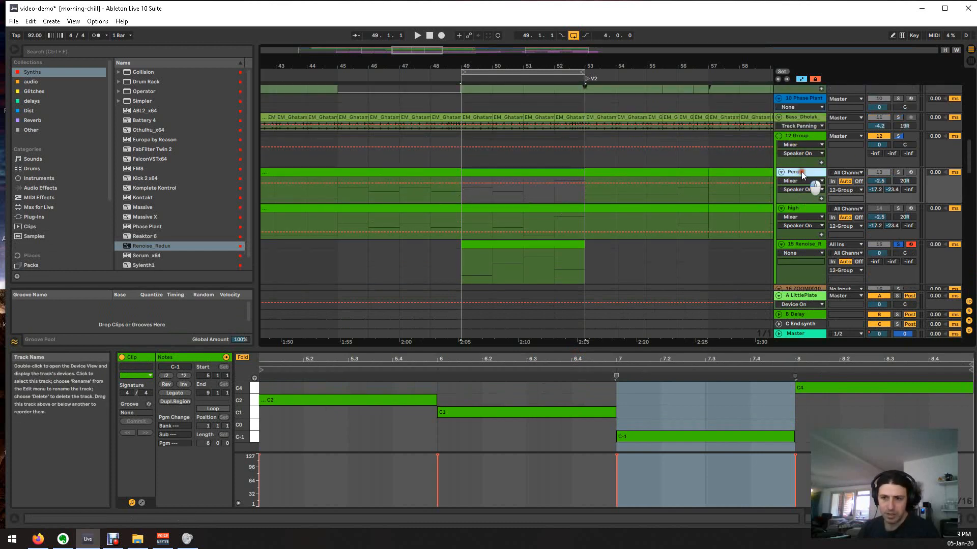
pyautogui.hotkey('shift', 'Tab')
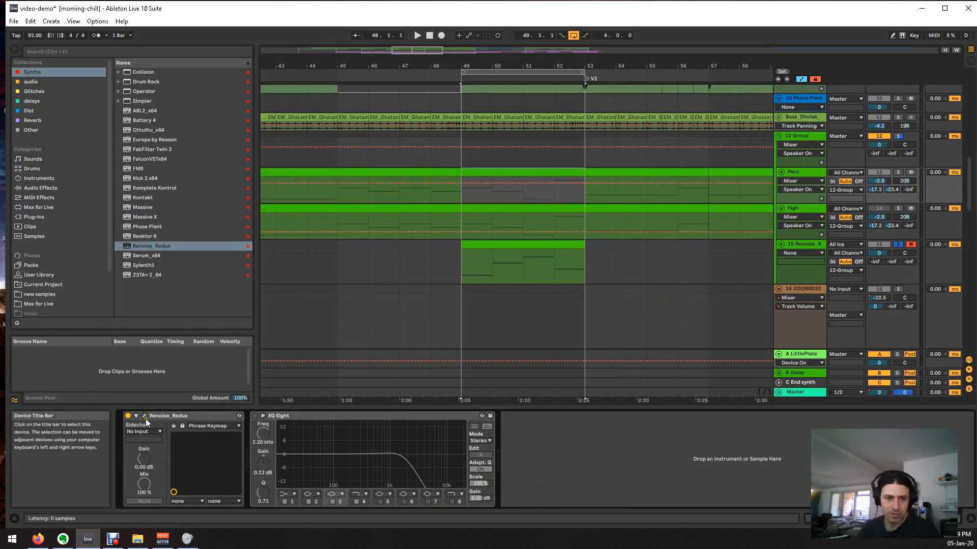
pyautogui.click(898, 173)
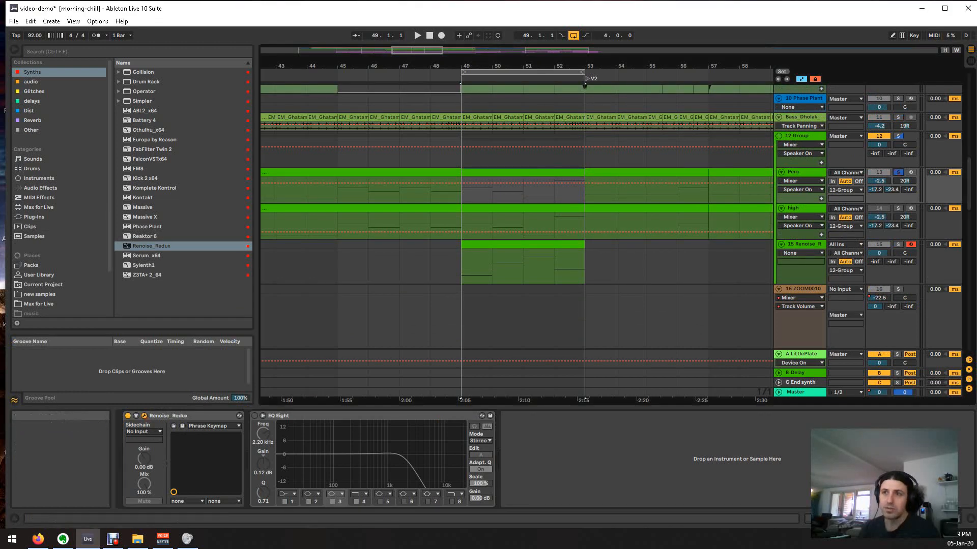
pyautogui.moveTo(606, 312); pyautogui.dragTo(160, 267)
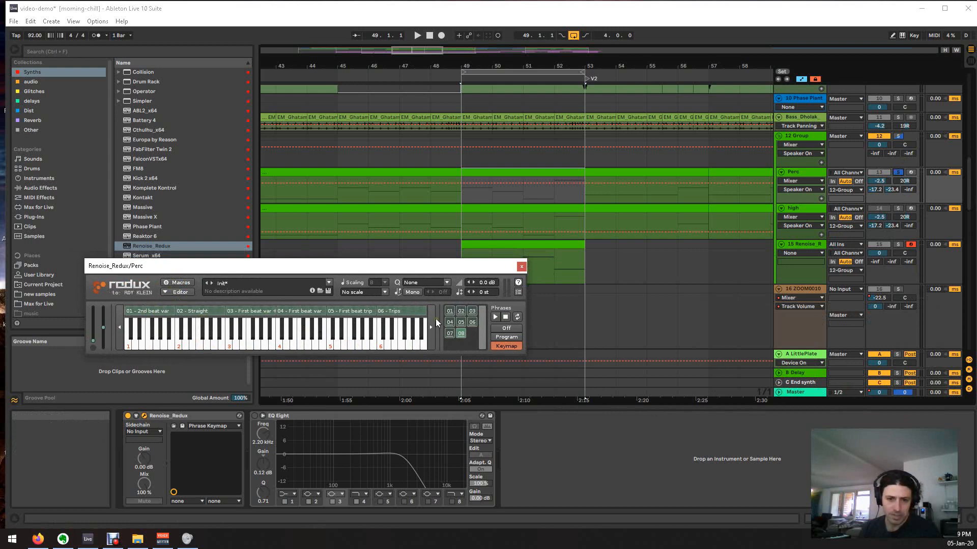
# - Move the Redux window higher, expand its editor and inspect the slice commands on rows 0 and 4 of the 2nd beat var phrase
pyautogui.moveTo(312, 268); pyautogui.dragTo(283, 35)
pyautogui.click(148, 252)
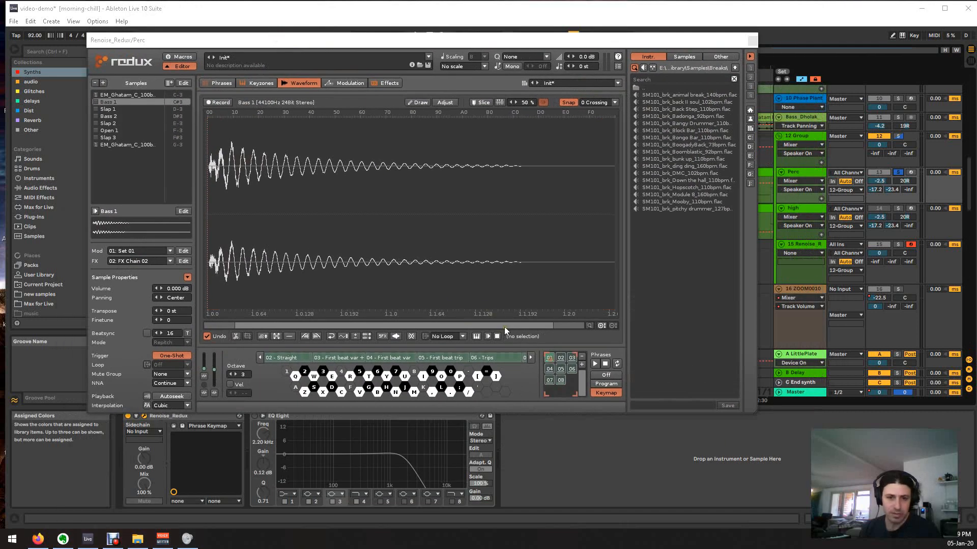
pyautogui.click(548, 359)
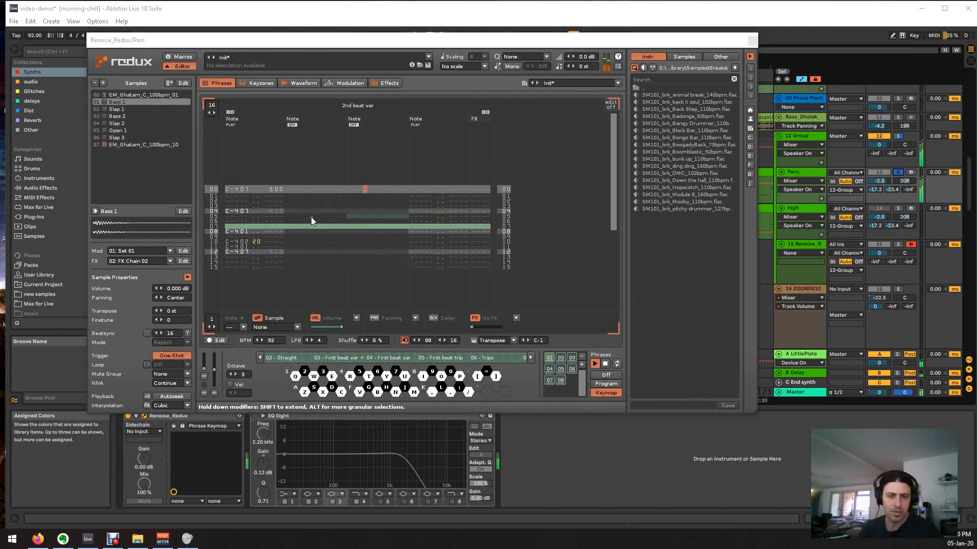
pyautogui.click(276, 190)
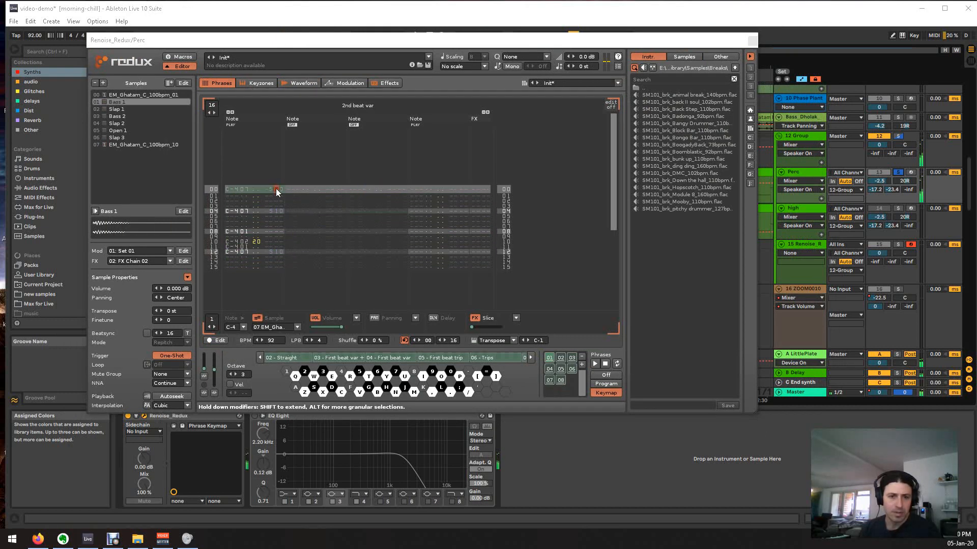
pyautogui.click(277, 214)
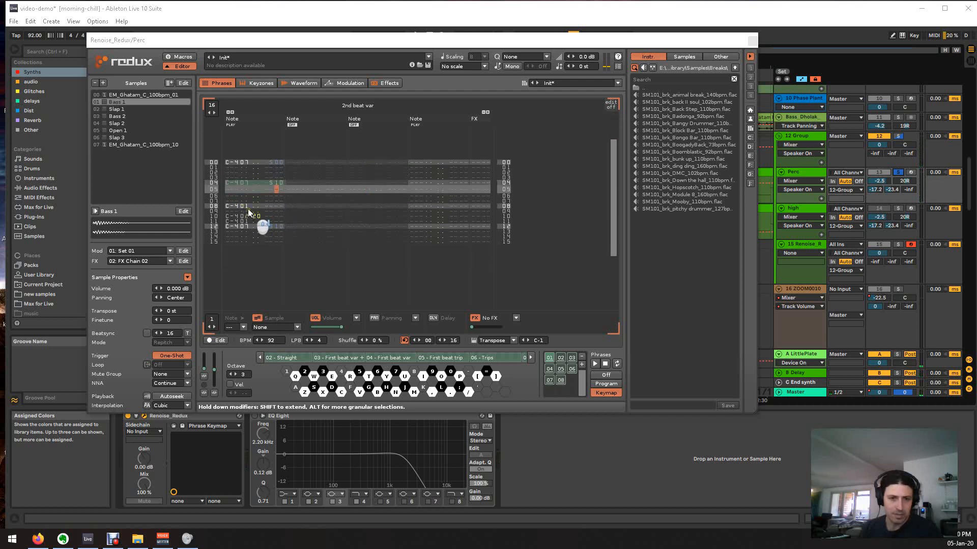
# - Go through the Bass 1 and Slap 1 samples and play the 2nd beat var phrase
pyautogui.click(129, 103)
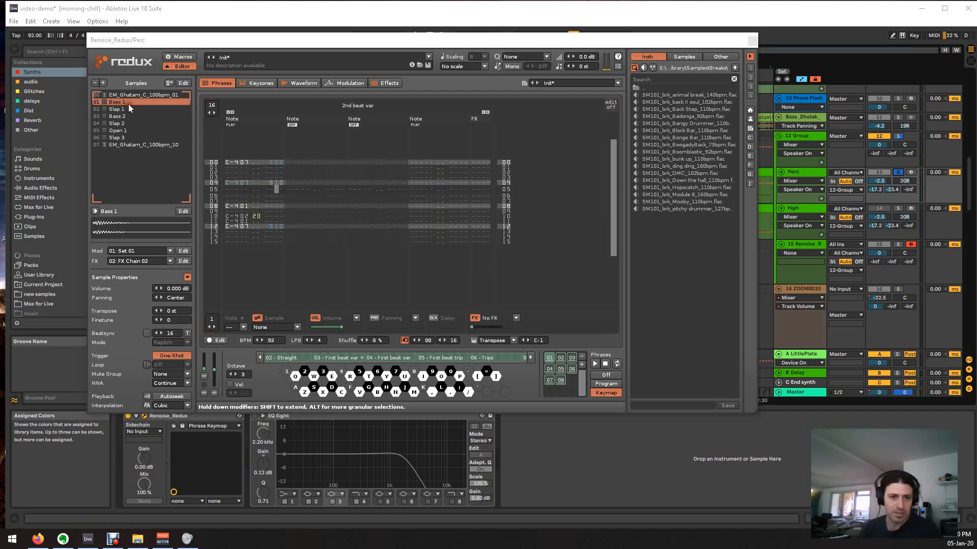
pyautogui.press('Down')
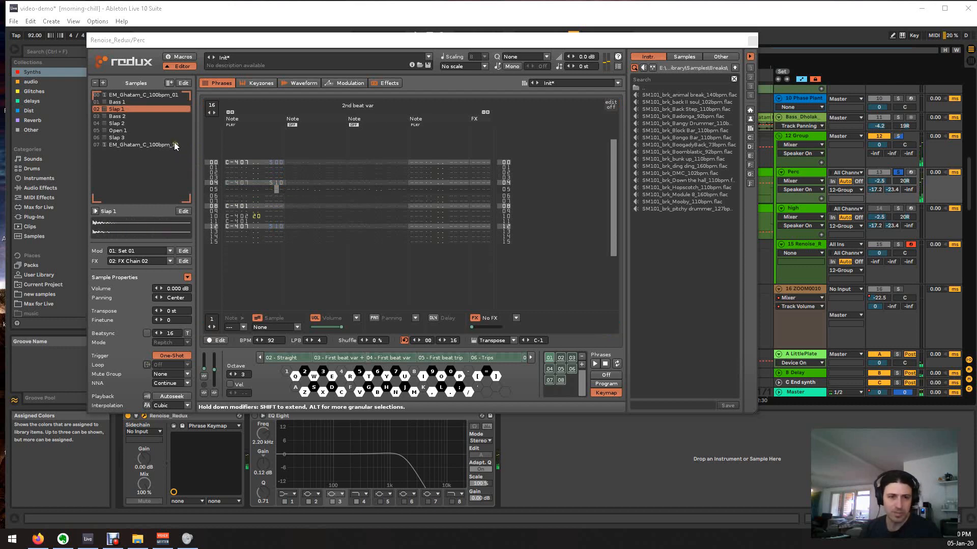
pyautogui.click(261, 184)
pyautogui.press('space')
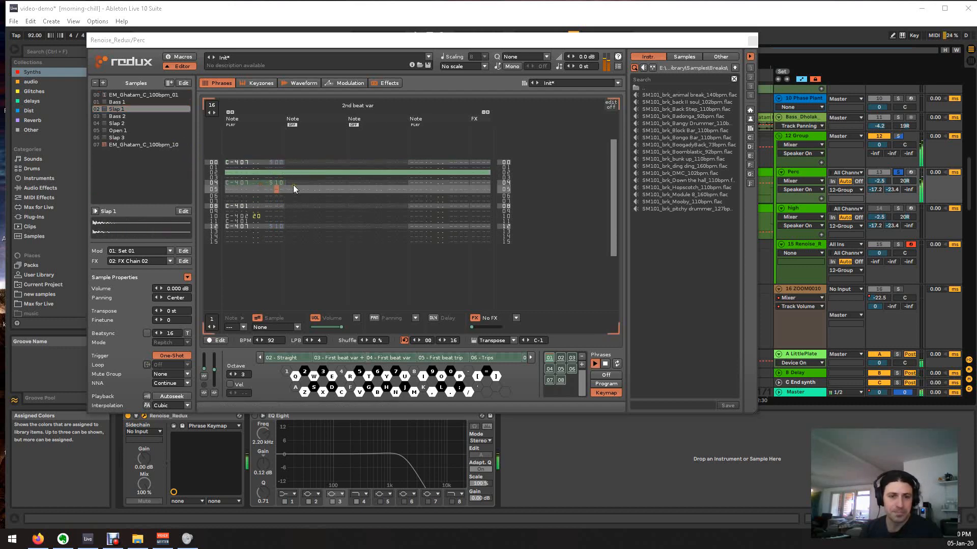
# - Examine the notes and volume values on rows 8 to 10 of the 2nd beat var phrase and play it
pyautogui.scroll(-1, 285, 214)
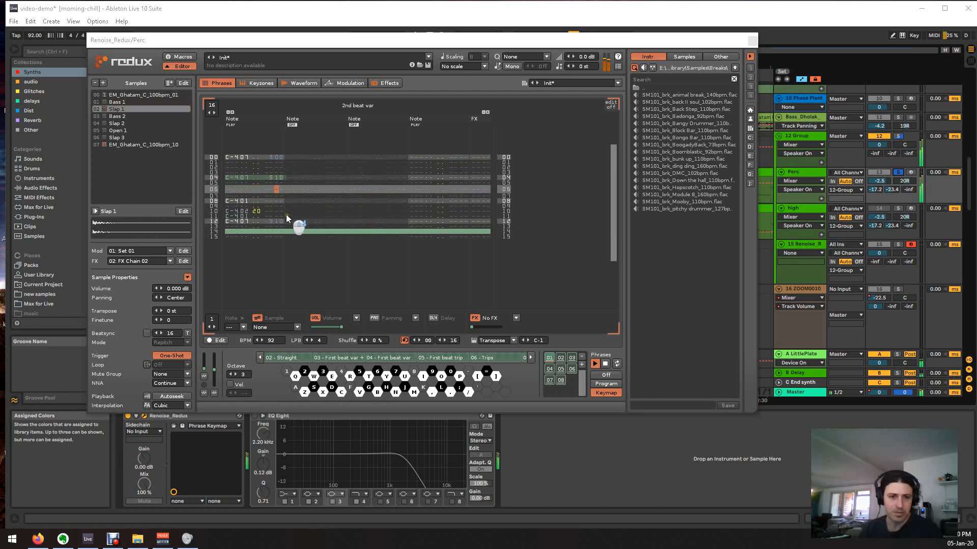
pyautogui.scroll(-2, 287, 212)
pyautogui.click(254, 201)
pyautogui.press('space')
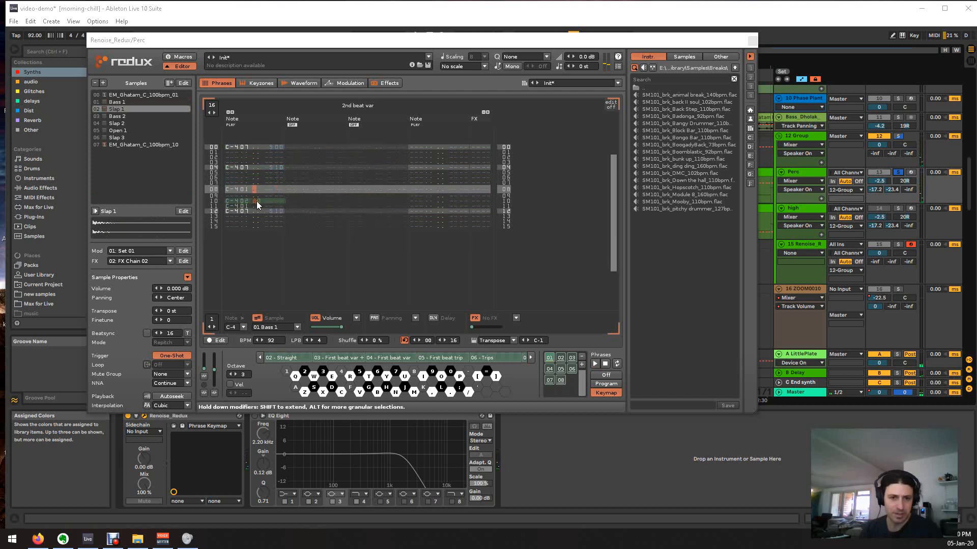
pyautogui.scroll(-1, 255, 198)
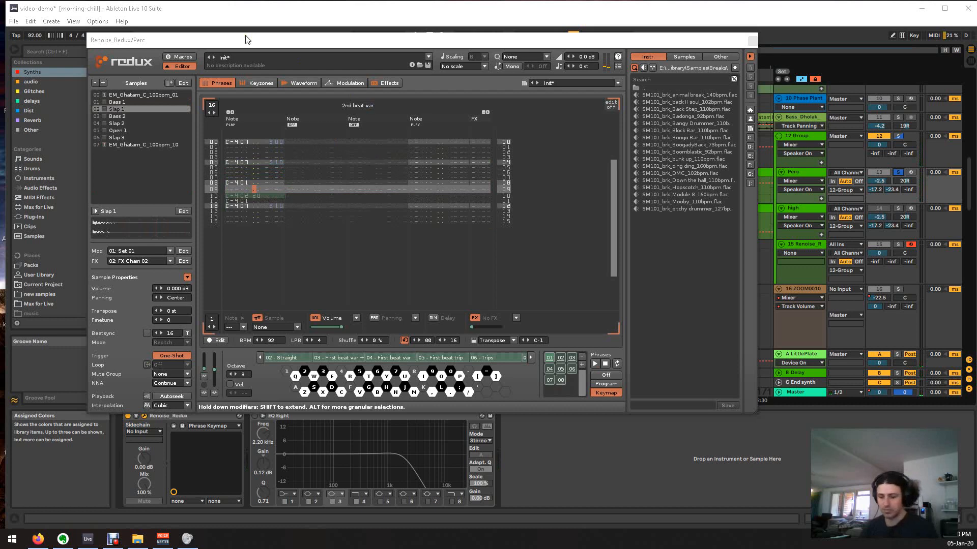
pyautogui.press('Down')
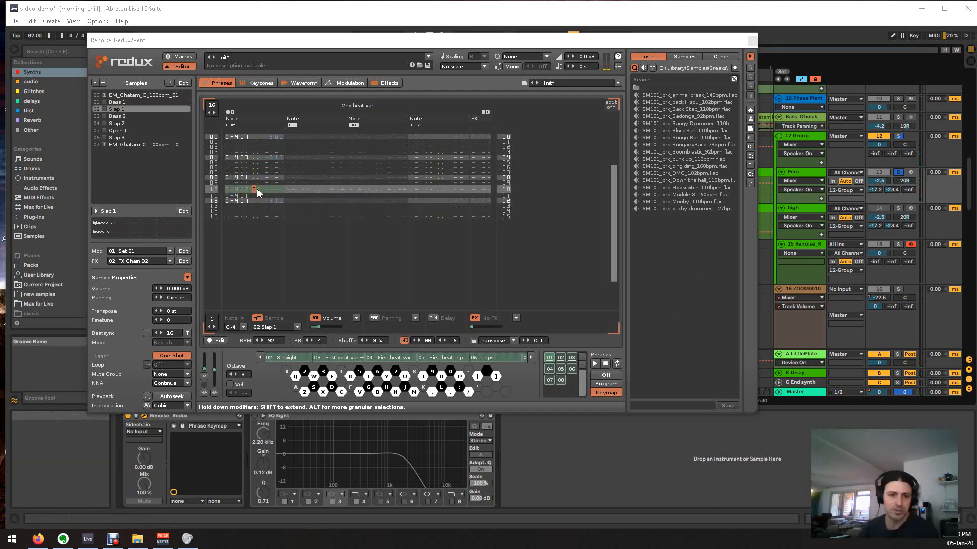
pyautogui.press('space')
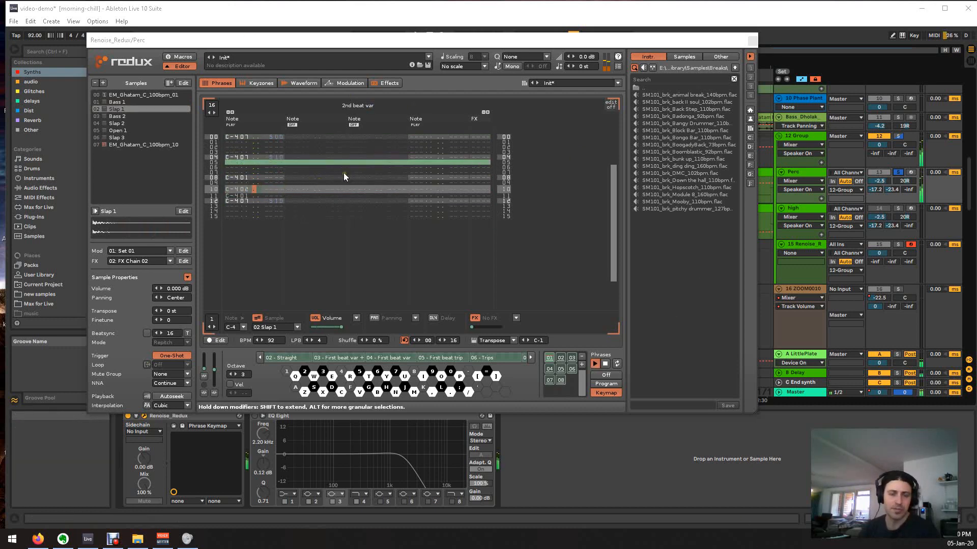
pyautogui.press('space')
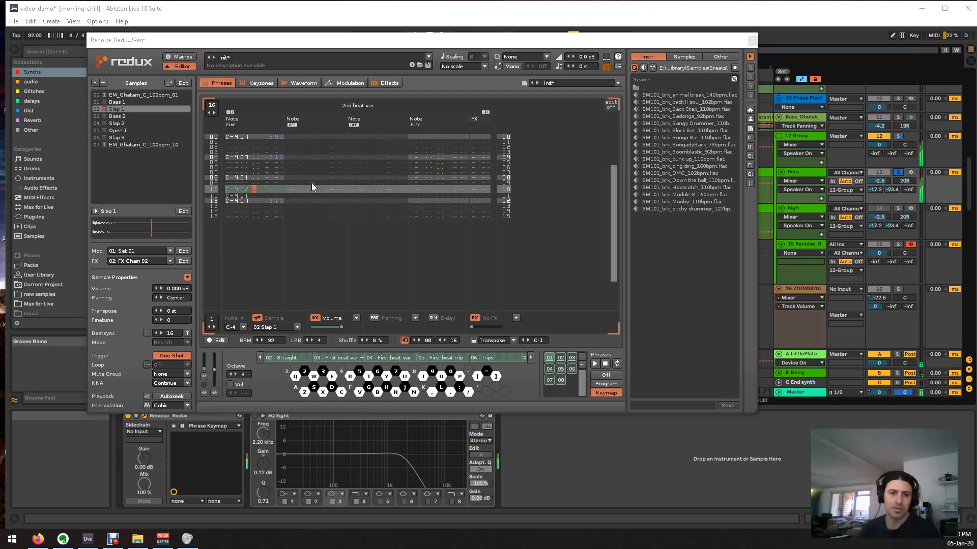
# - Turn on phrase editing, enter volume 20 for the Slap 1 note on row 10 and play the phrase
pyautogui.press('Escape')
pyautogui.write('2')
pyautogui.press('space')
pyautogui.scroll(2, 384, 170)
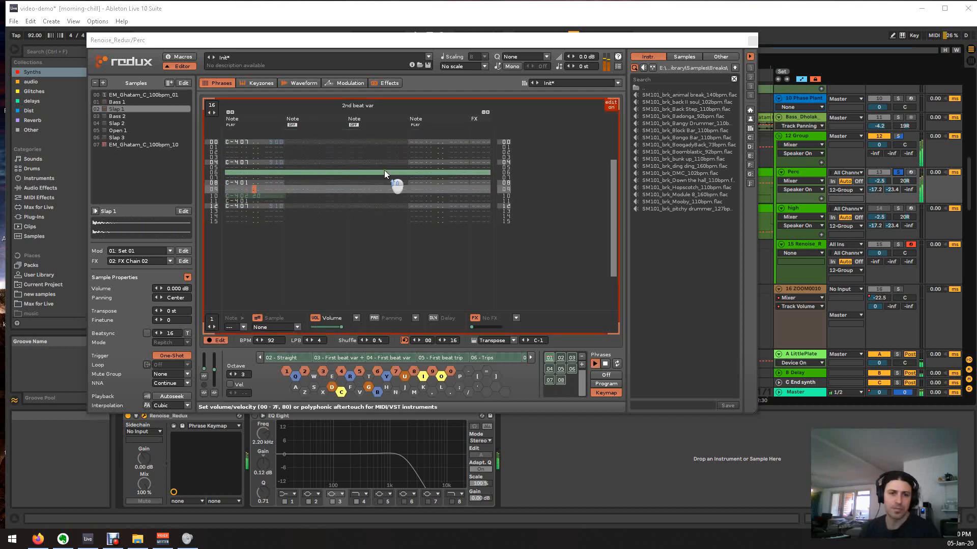
pyautogui.click(328, 183)
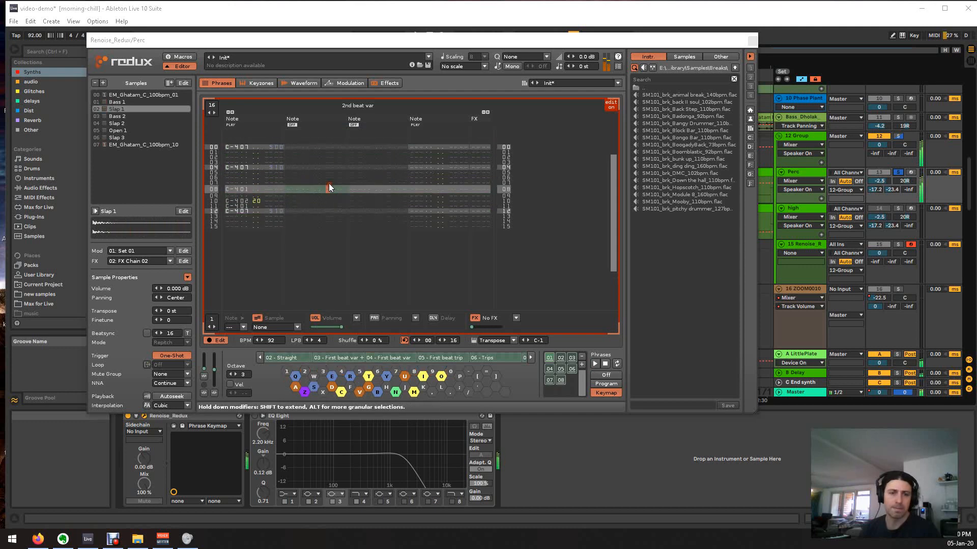
# - View the Straight phrase, and play the First beat var + roll phrase while examining its roll commands on rows 8 and 9
pyautogui.click(560, 359)
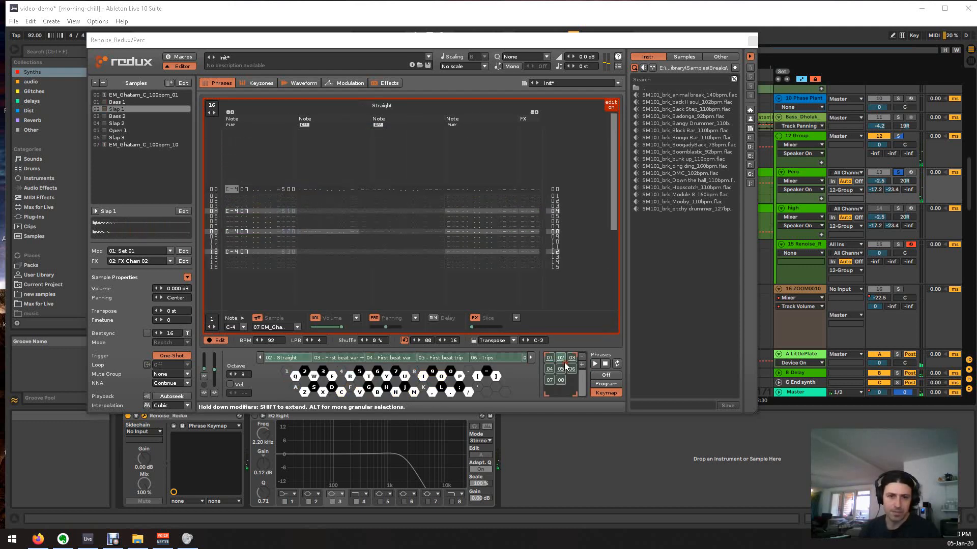
pyautogui.click(389, 189)
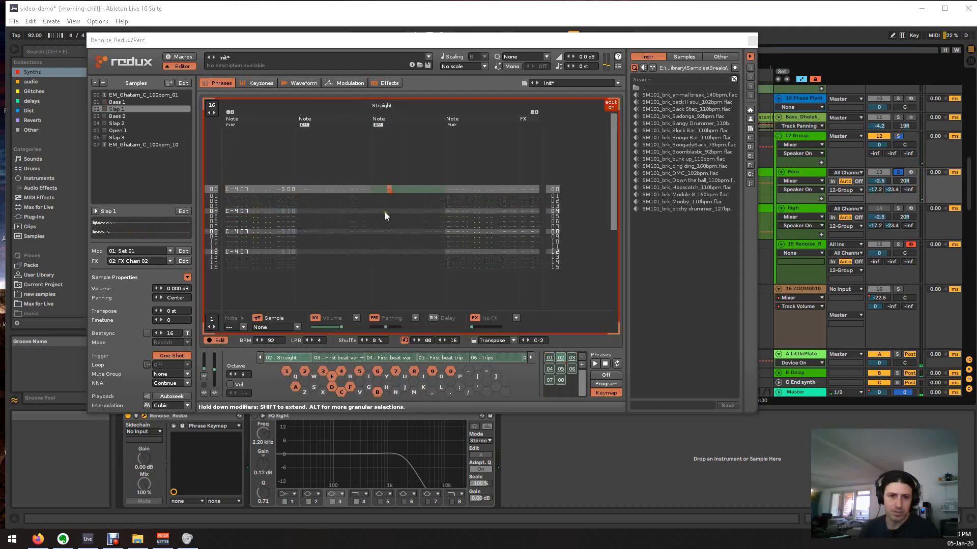
pyautogui.click(571, 358)
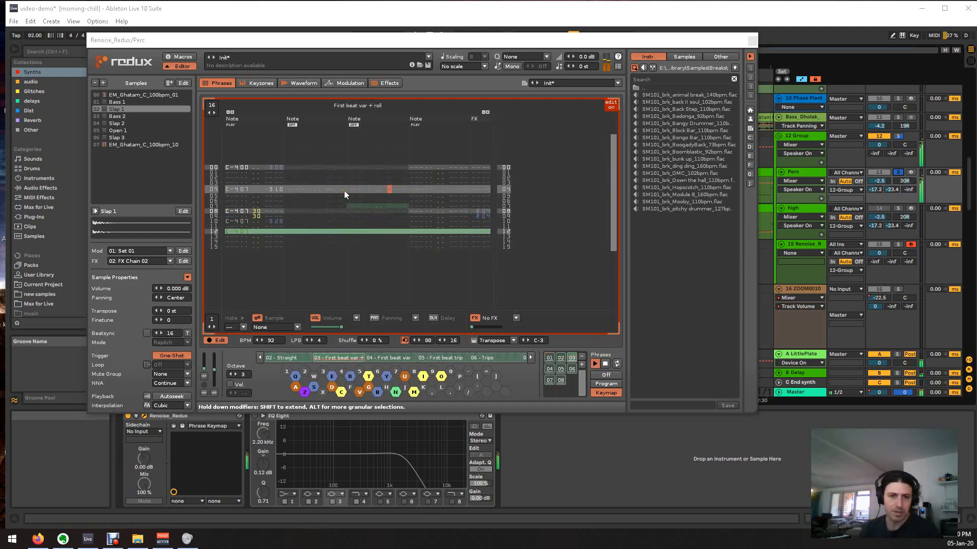
pyautogui.click(479, 211)
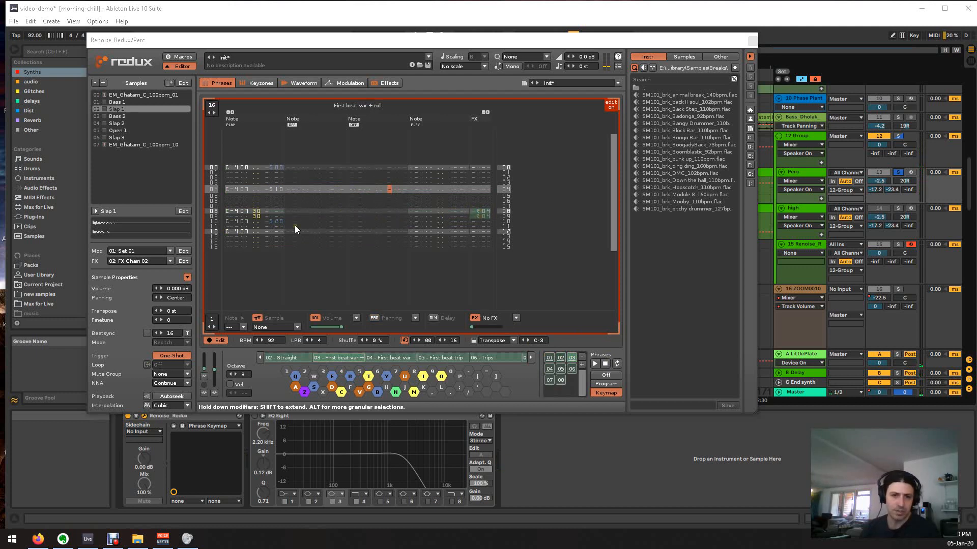
pyautogui.moveTo(275, 211); pyautogui.dragTo(277, 217)
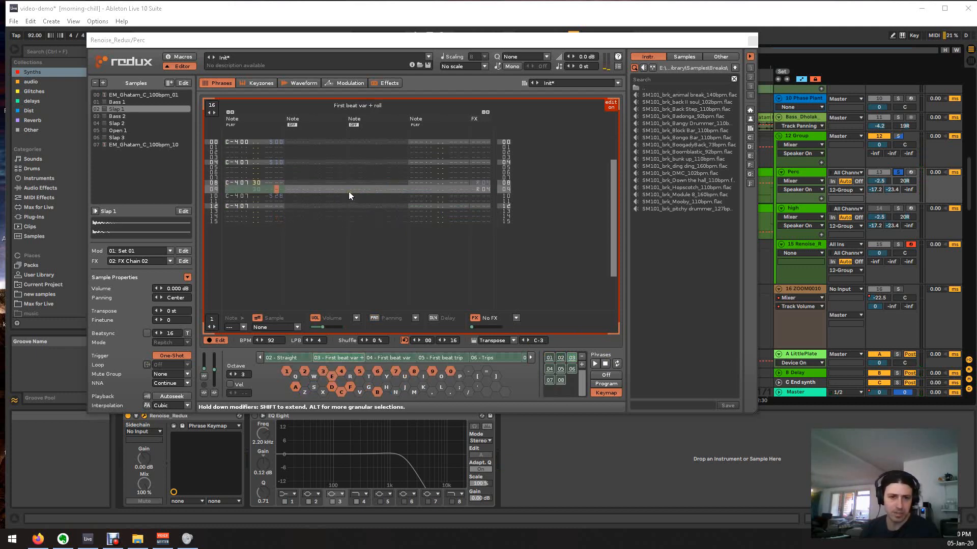
pyautogui.scroll(2, 349, 193)
pyautogui.press('space')
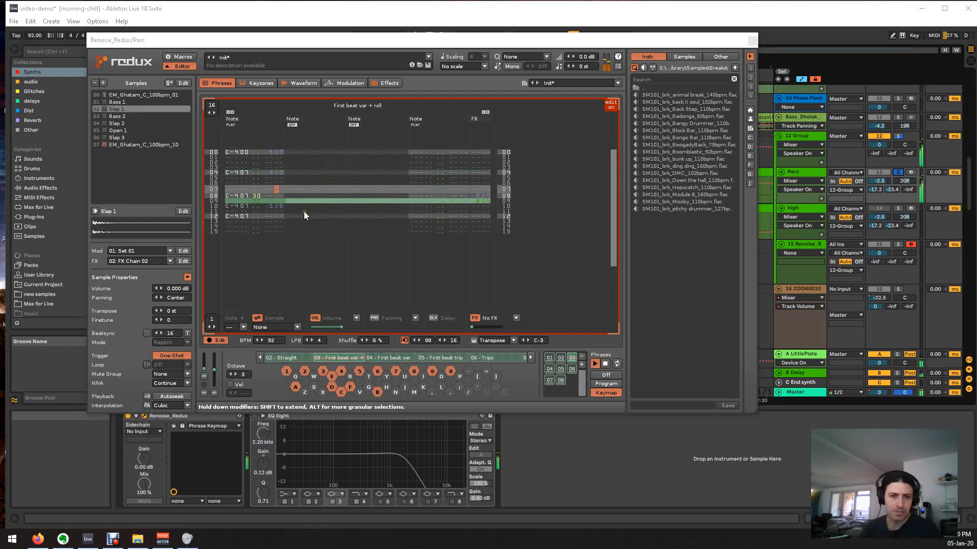
pyautogui.click(308, 211)
# - Open phrase 04, First beat var, and play it while scanning its rows
pyautogui.click(549, 369)
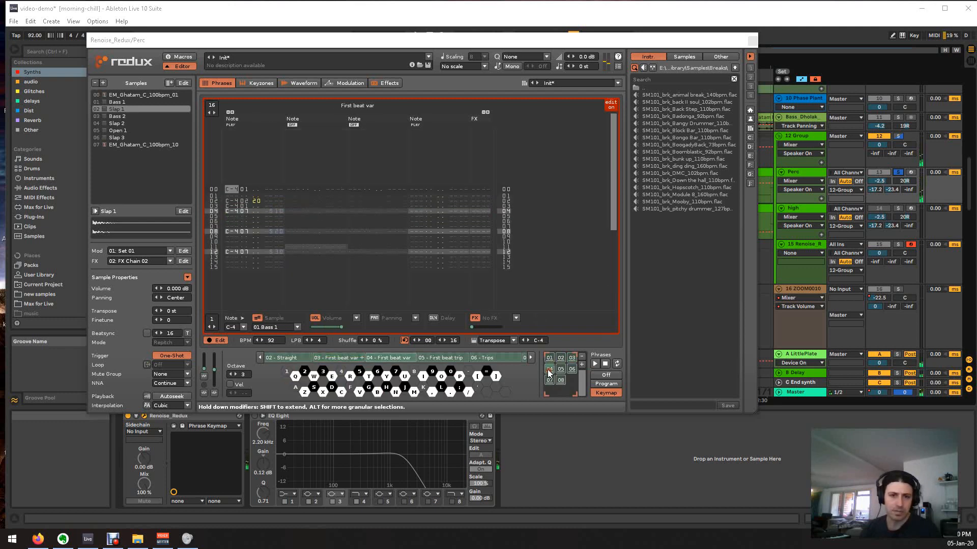
pyautogui.scroll(6, 344, 199)
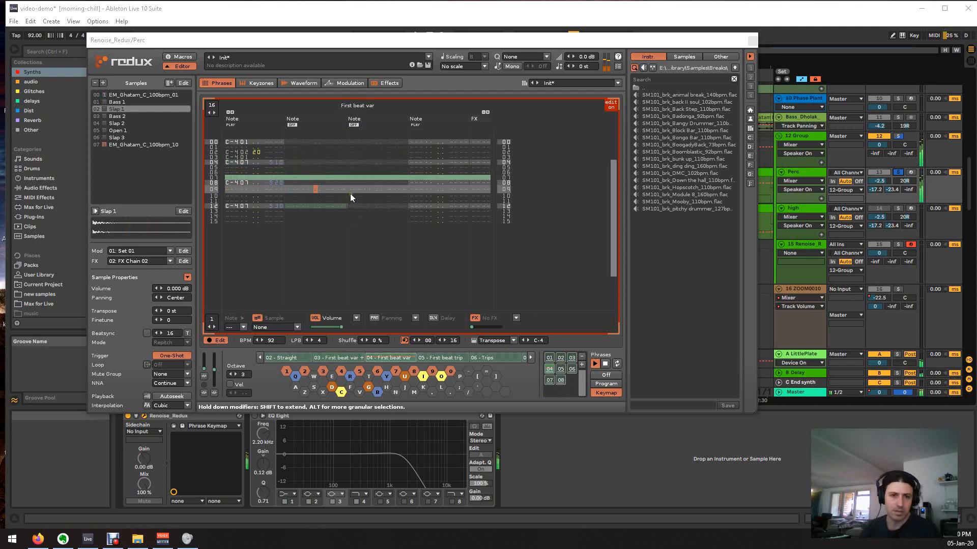
pyautogui.press('space')
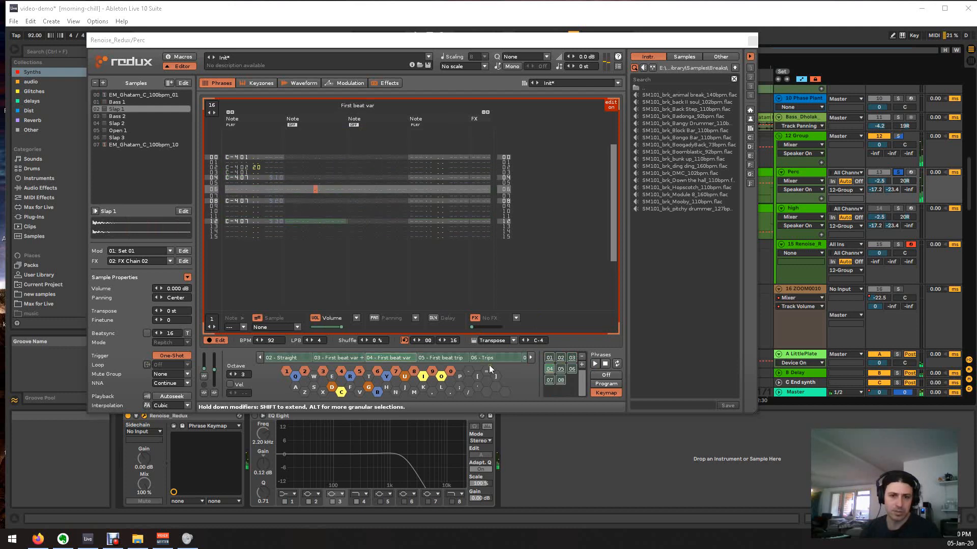
# - Play the First beat trip phrase and examine its triplet notes and effect commands on rows 4 to 6
pyautogui.click(561, 369)
pyautogui.press('space')
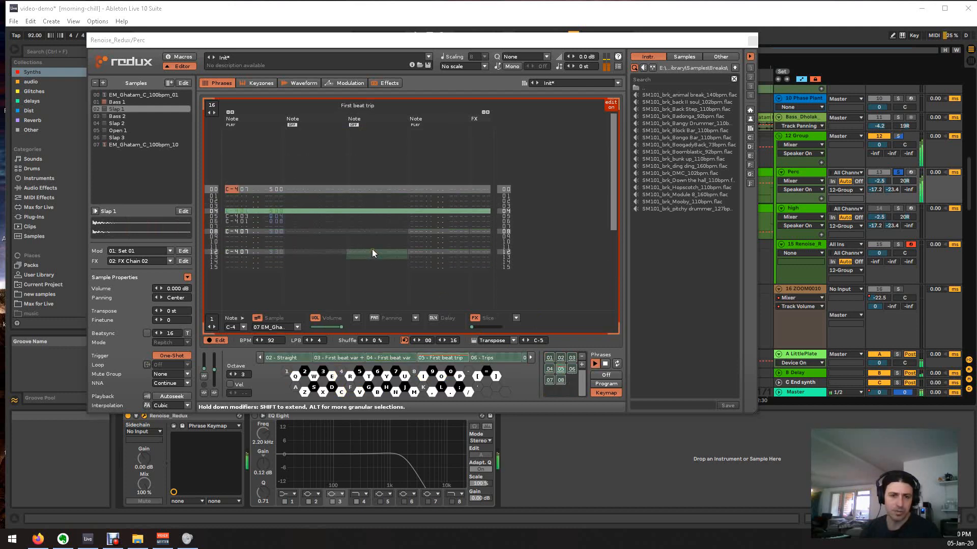
pyautogui.click(272, 206)
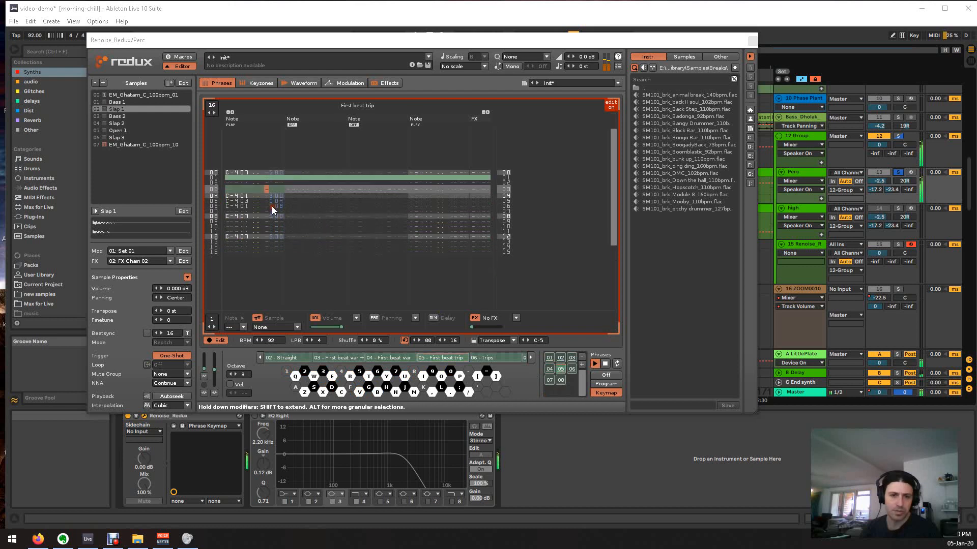
pyautogui.press('space')
pyautogui.moveTo(277, 197); pyautogui.dragTo(281, 206)
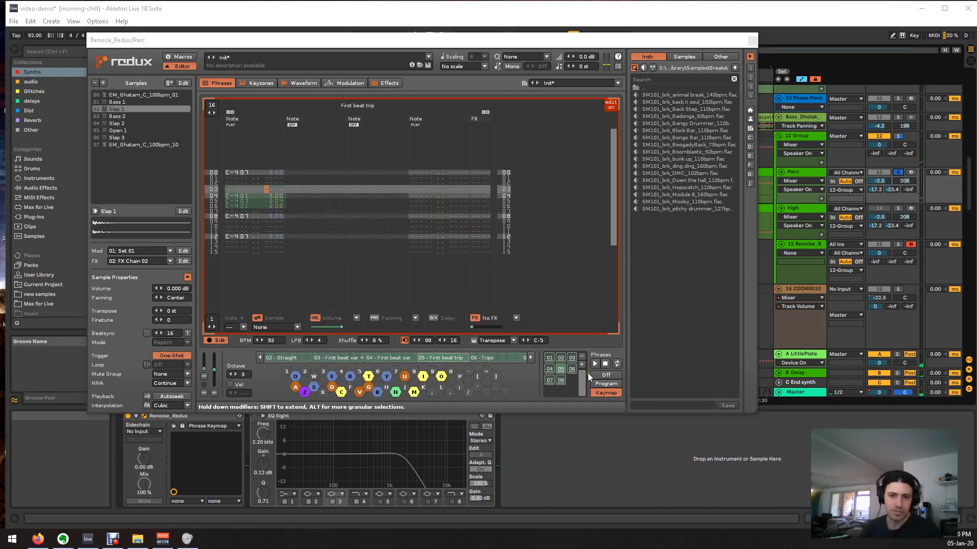
# - Play phrase 06, Trips, and phrase 07, Shor trips, to hear the triplet variations
pyautogui.click(572, 369)
pyautogui.press('space')
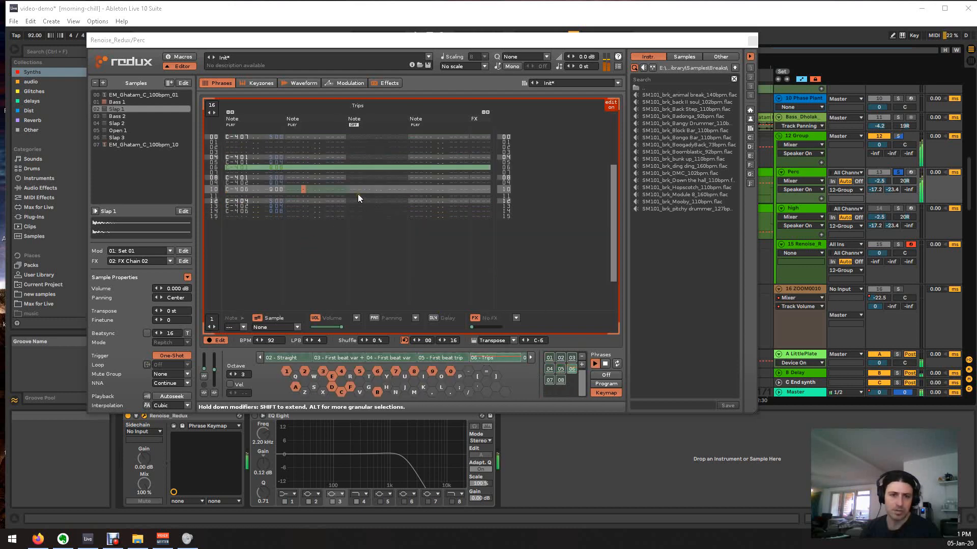
pyautogui.press('space')
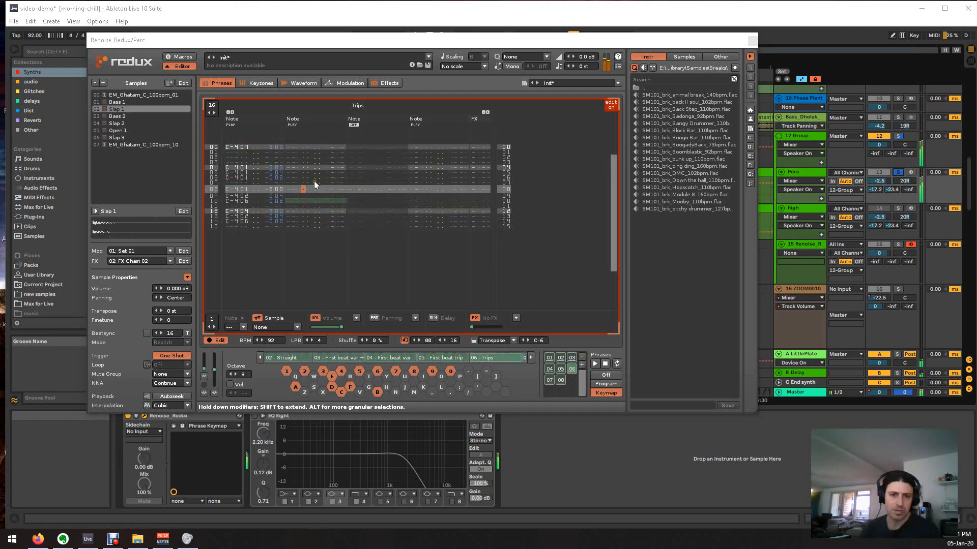
pyautogui.click(548, 381)
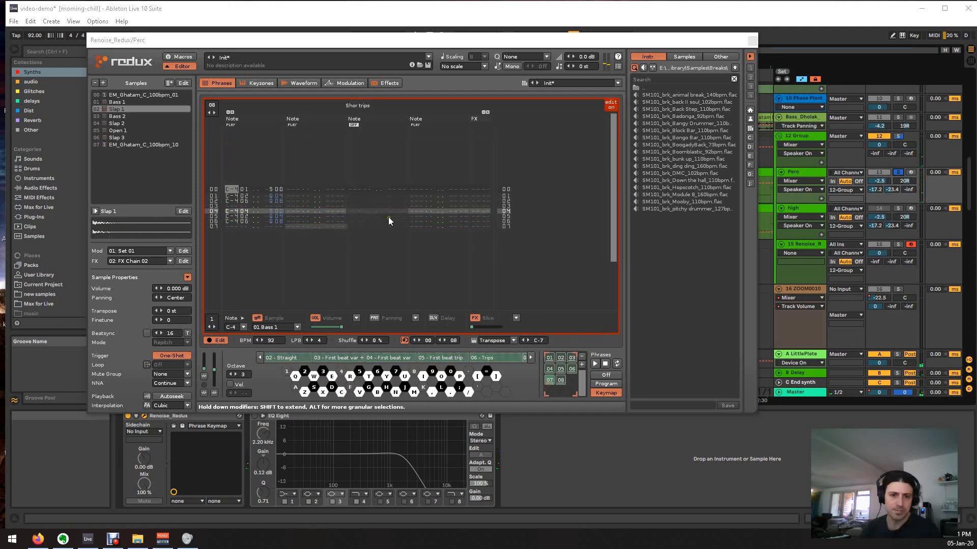
pyautogui.press('space')
# - Open phrase 08, Trip roll, and play it
pyautogui.click(560, 380)
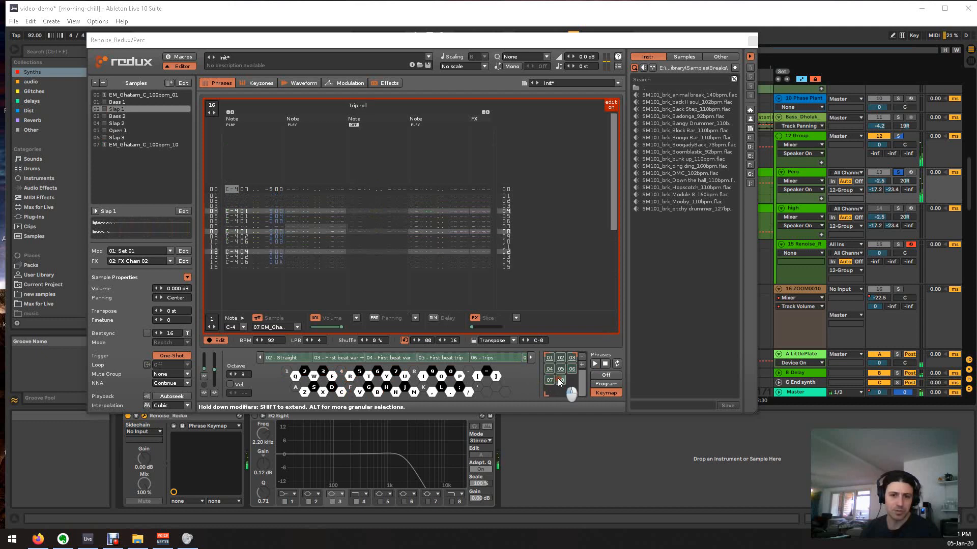
pyautogui.press('space')
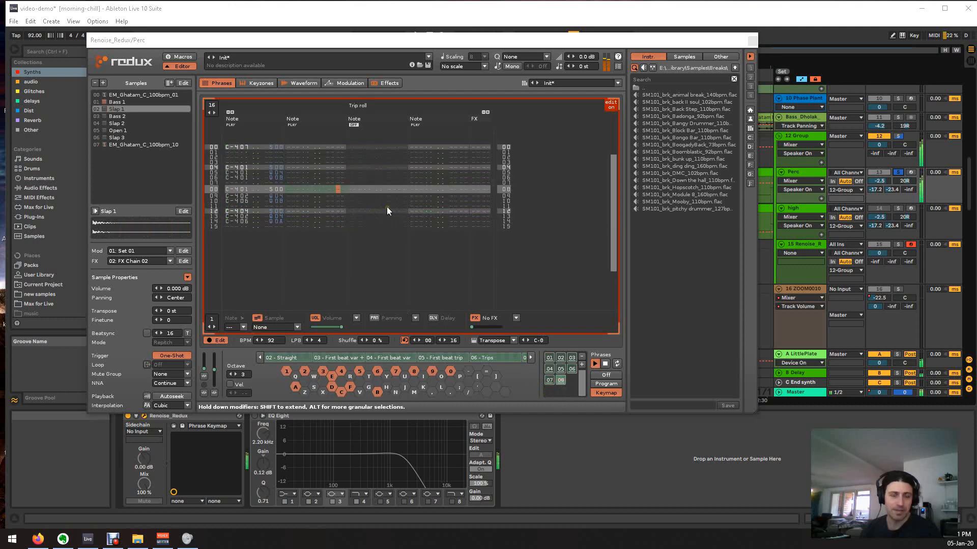
pyautogui.press('space')
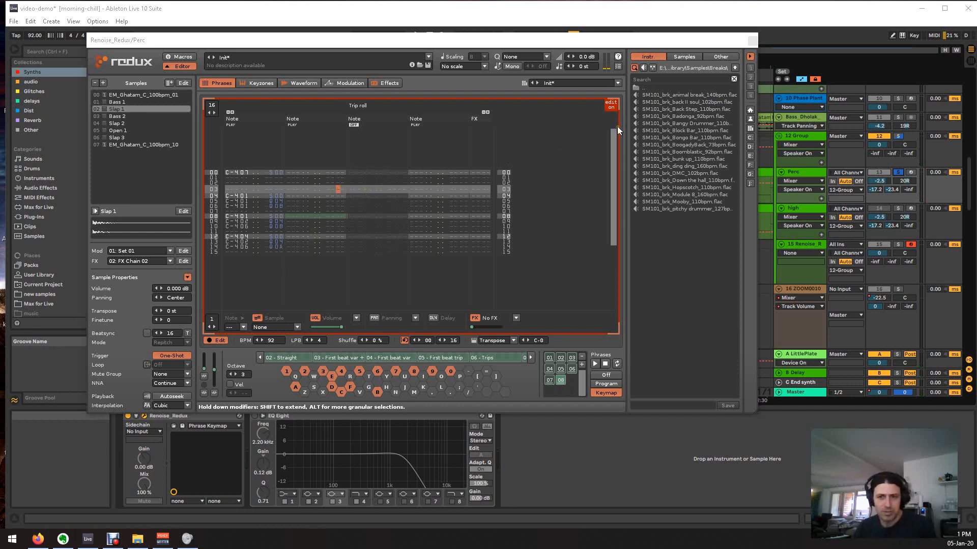
pyautogui.moveTo(614, 133)
pyautogui.mouseDown()
pyautogui.moveTo(612, 174)
pyautogui.moveTo(613, 136)
pyautogui.mouseUp()
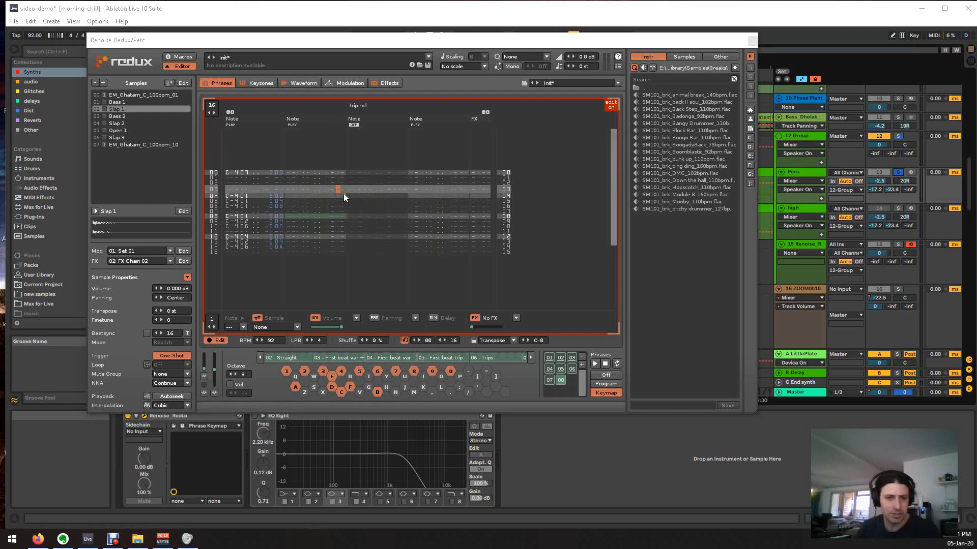
# - Examine the Slap 1, Slap 2 and Bass 2 samples alongside the note rows of the Trip roll phrase
pyautogui.click(133, 100)
pyautogui.click(130, 110)
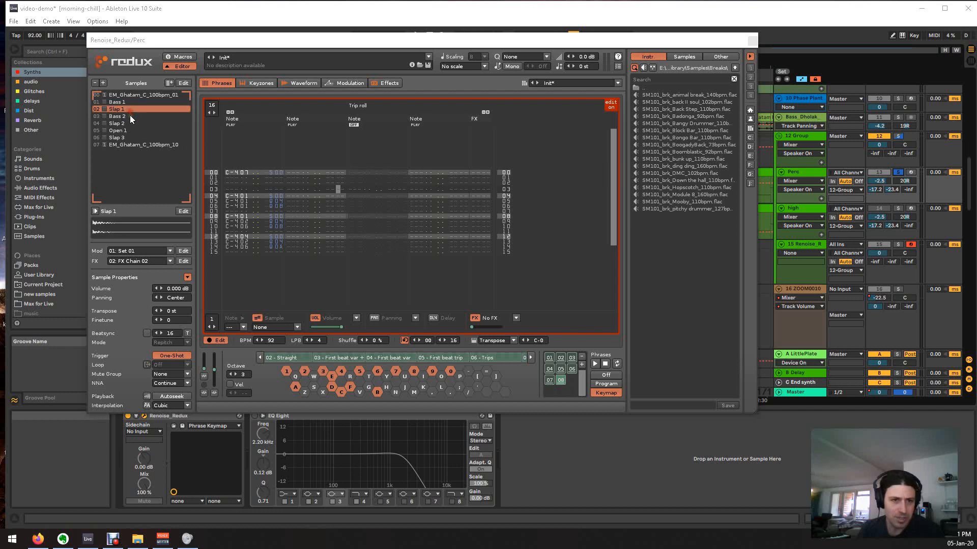
pyautogui.click(128, 123)
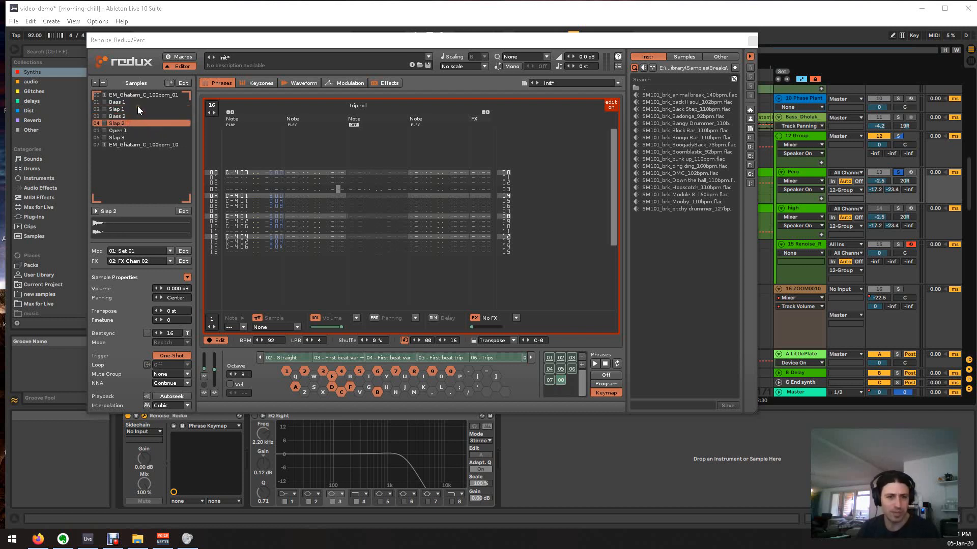
pyautogui.click(267, 178)
pyautogui.scroll(-5, 281, 185)
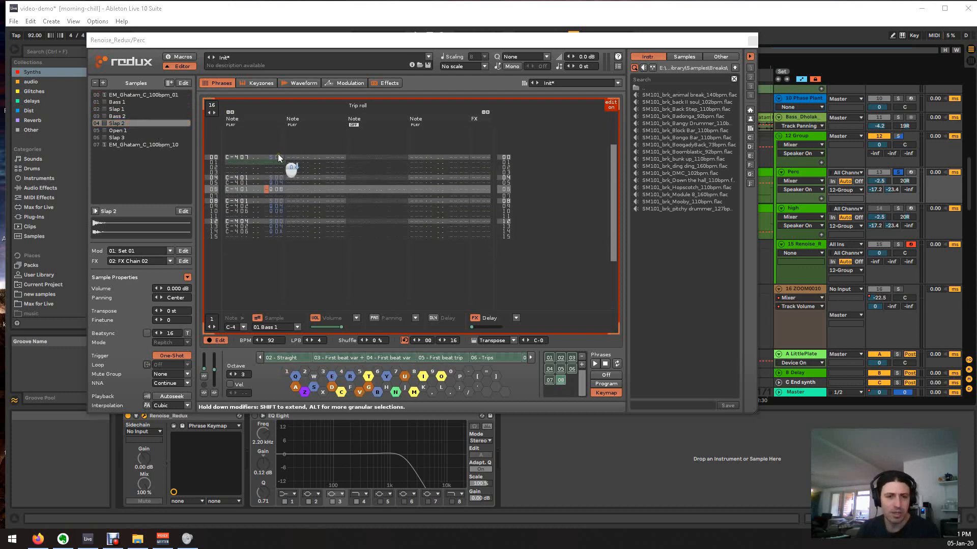
pyautogui.scroll(4, 171, 138)
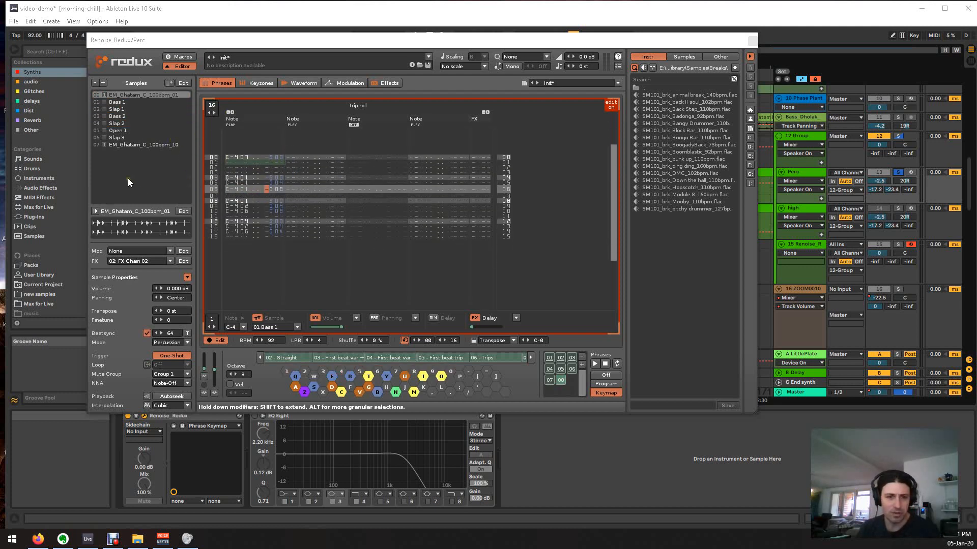
pyautogui.scroll(-3, 128, 182)
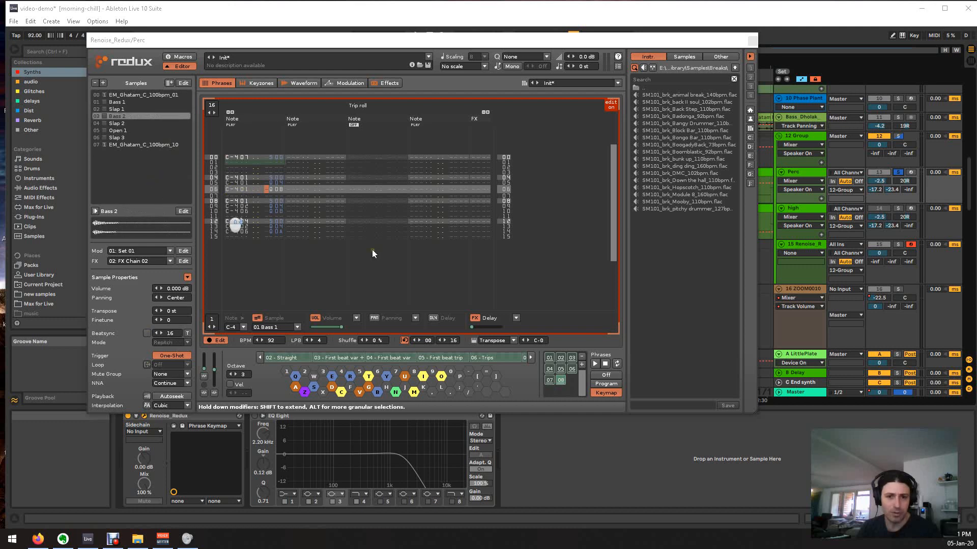
# - Add a new empty phrase 09 and select the Bass 1 sample for it
pyautogui.click(581, 364)
pyautogui.click(106, 108)
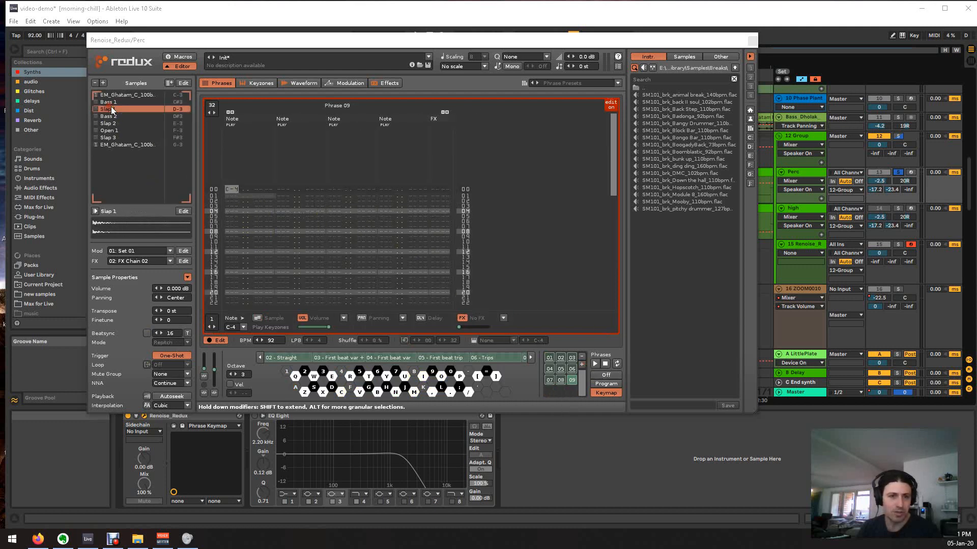
pyautogui.scroll(1, 135, 140)
pyautogui.click(272, 189)
pyautogui.moveTo(260, 197); pyautogui.dragTo(217, 182)
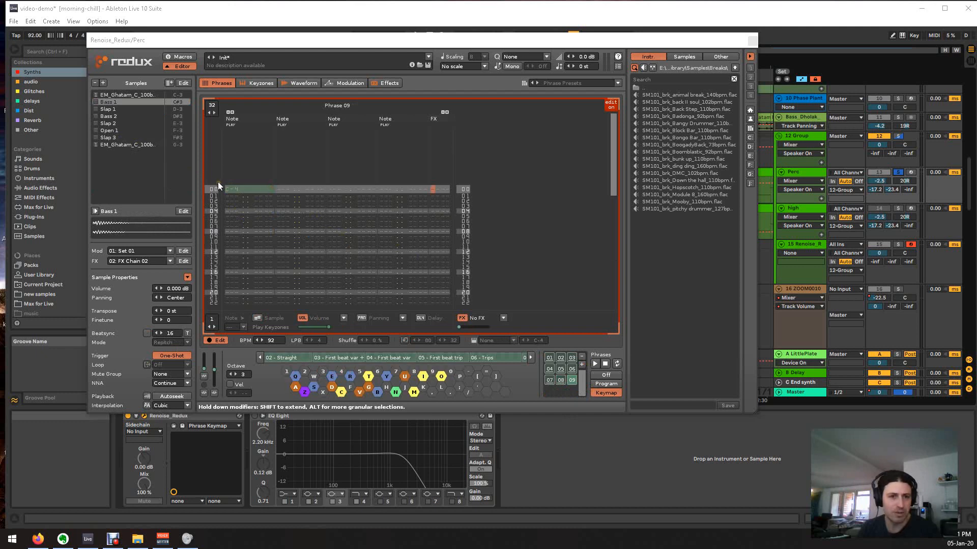
# - Show the sample column in phrase 09 and enter a C-4 Bass 1 note on row 00 of the first note column
pyautogui.click(255, 320)
pyautogui.press('Right')
pyautogui.press('Right')
pyautogui.press('Right')
pyautogui.press('Right')
pyautogui.press('Right')
pyautogui.press('Right')
pyautogui.press('Right')
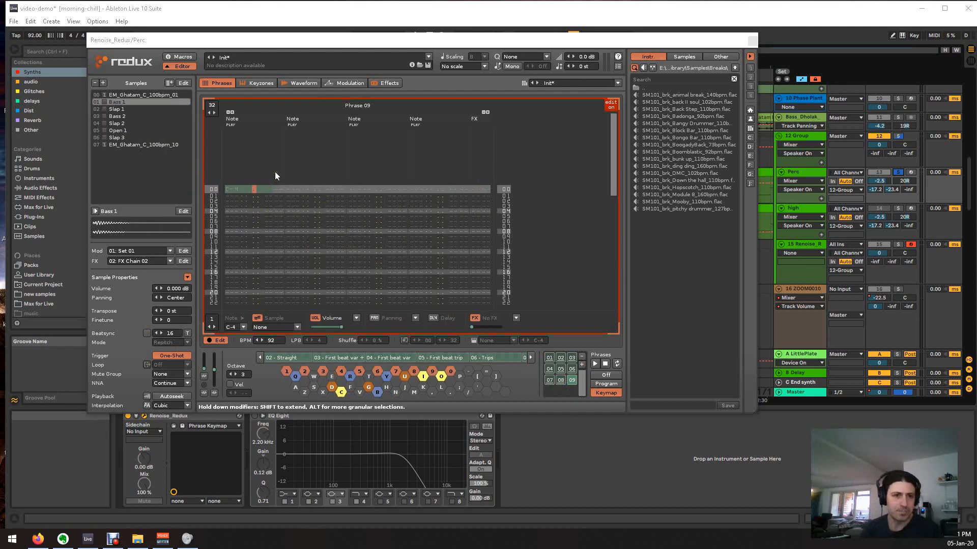
pyautogui.press('Right')
pyautogui.press('Right')
pyautogui.press('Left')
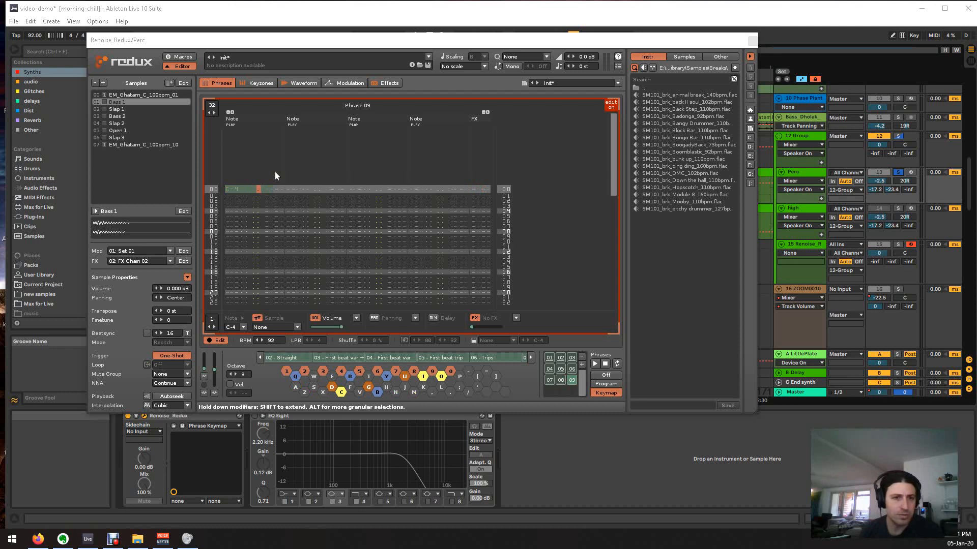
pyautogui.press('Left')
pyautogui.press('Left')
pyautogui.press('Left')
pyautogui.press('q')
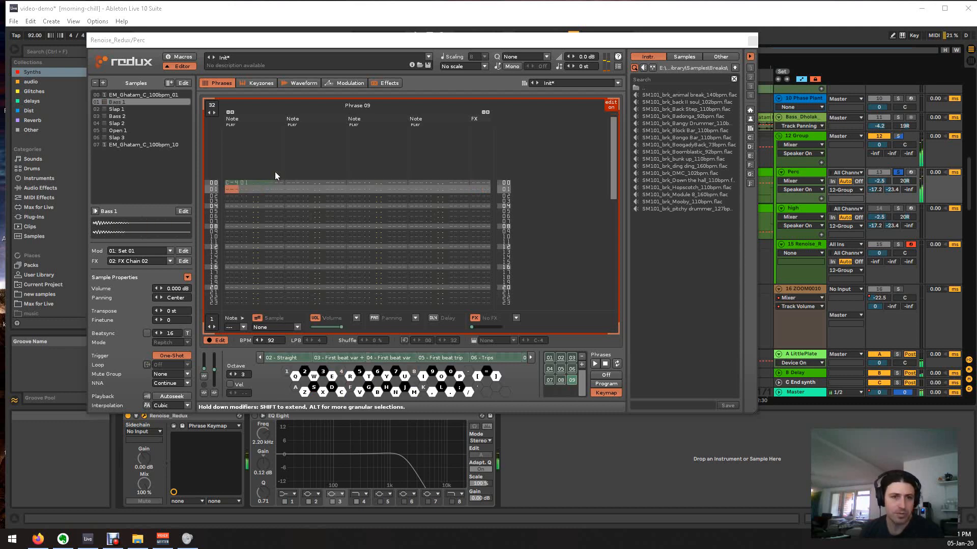
# - Enter a C-4 Bass 2 note on row 00 of the second note column and play the phrase
pyautogui.click(117, 116)
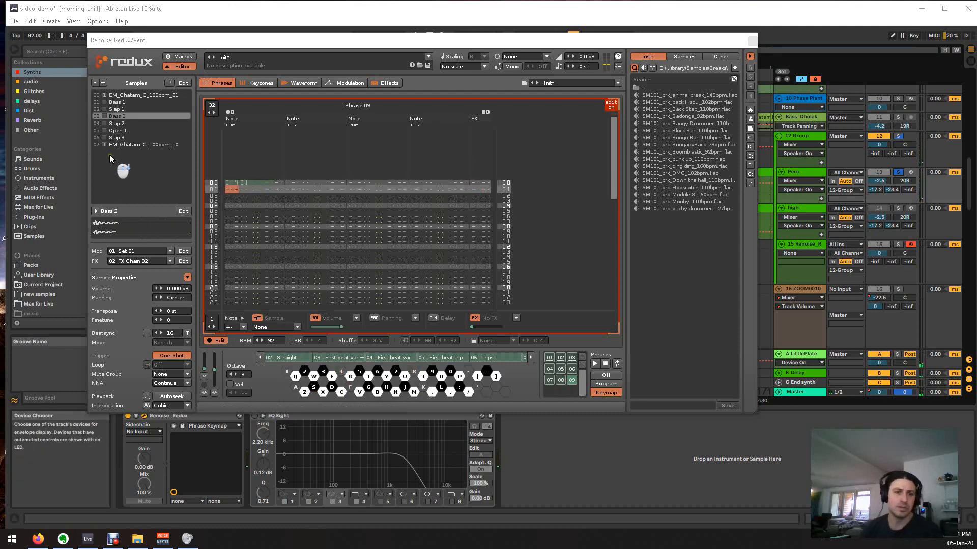
pyautogui.press('Right')
pyautogui.press('Right')
pyautogui.press('Right')
pyautogui.press('Right')
pyautogui.press('Right')
pyautogui.press('Right')
pyautogui.press('Up')
pyautogui.press('Right')
pyautogui.press('Right')
pyautogui.press('Right')
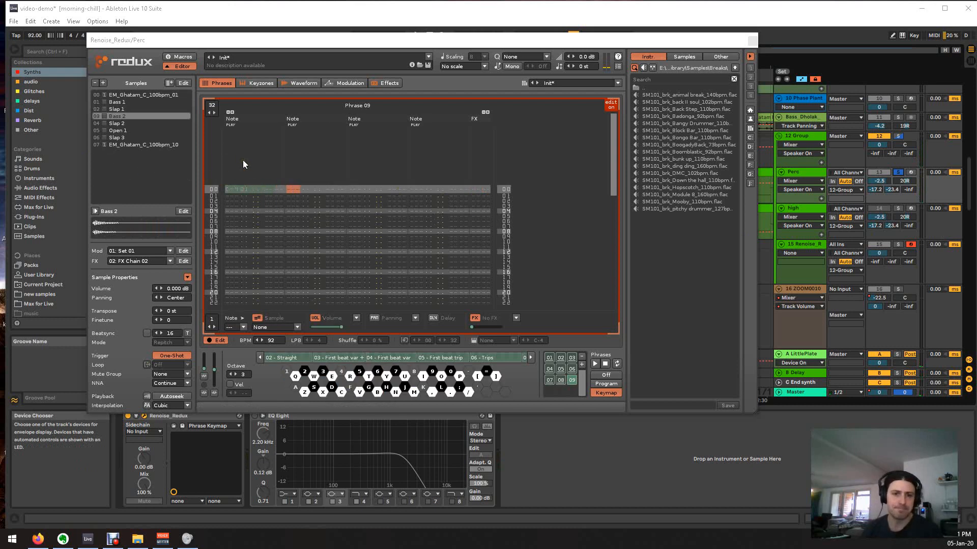
pyautogui.press('q')
pyautogui.press('space')
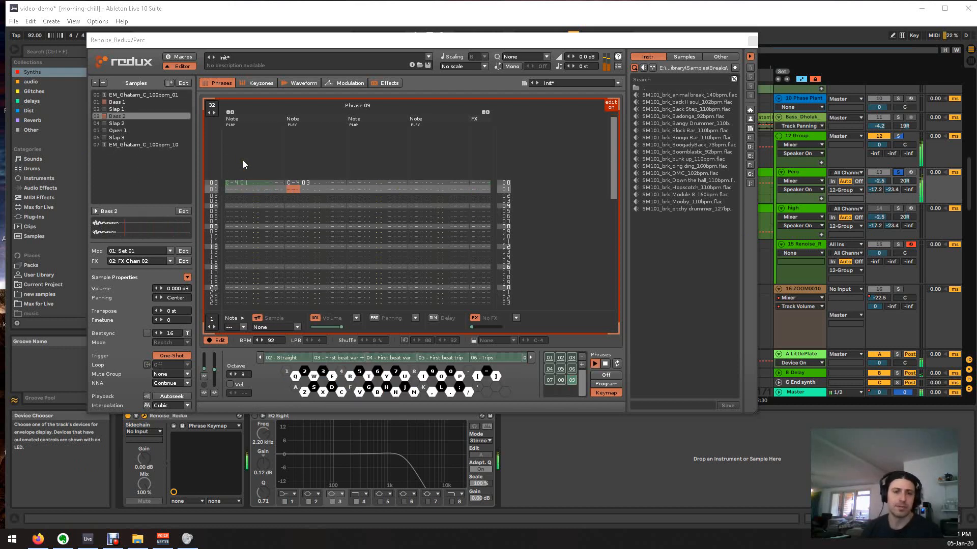
pyautogui.press('space')
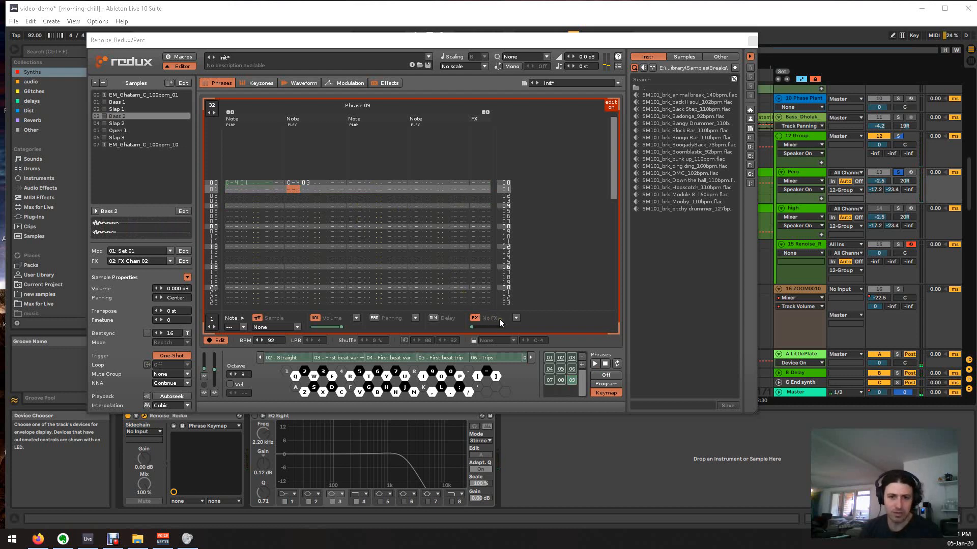
# - Look through the effect commands and add the Maybe effect (Y) to the Bass 1 note on row 00
pyautogui.click(515, 319)
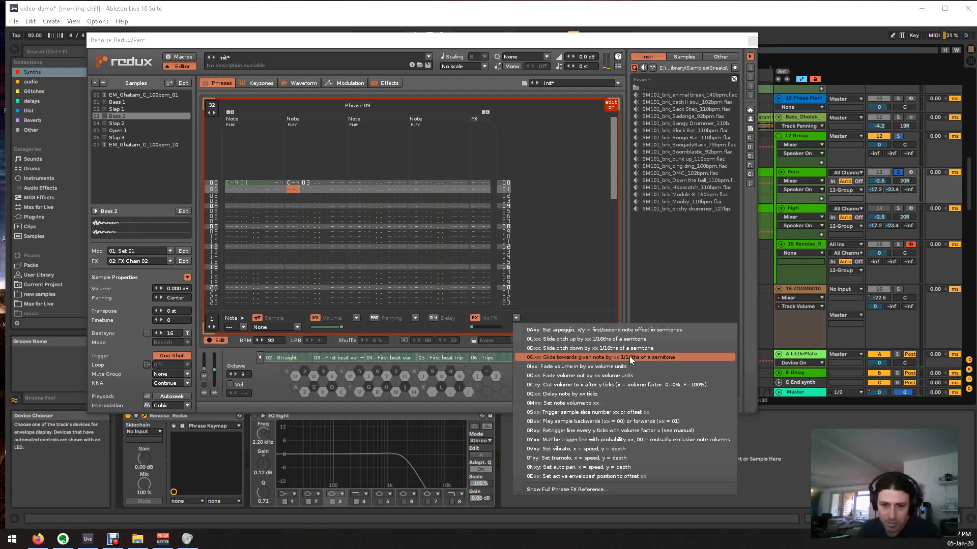
pyautogui.click(428, 226)
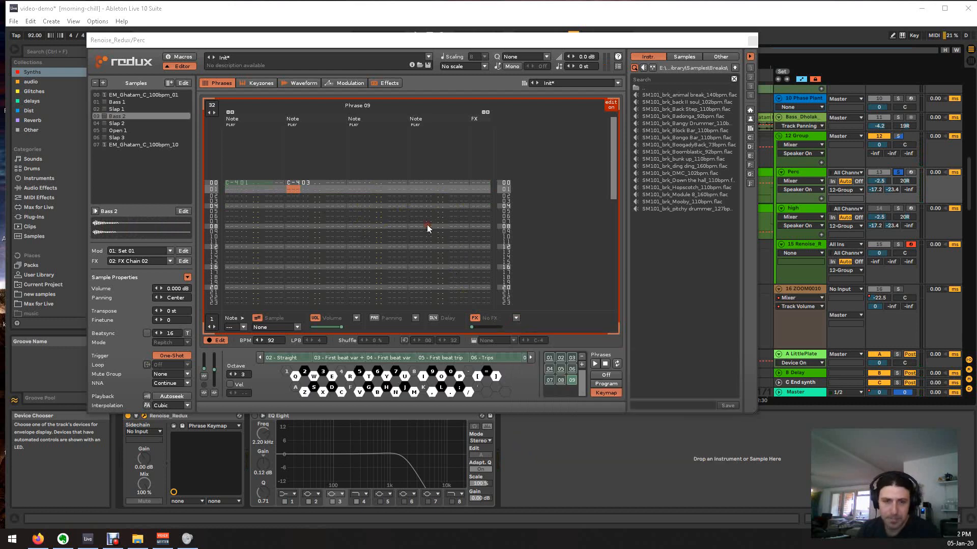
pyautogui.press('Left')
pyautogui.press('Left')
pyautogui.press('Left')
pyautogui.press('Up')
pyautogui.write('y')
# - Add the Maybe effect to the Bass 2 note on row 00 and set both notes' Maybe values to FF
pyautogui.press('Right')
pyautogui.press('Right')
pyautogui.press('Right')
pyautogui.press('Right')
pyautogui.press('Right')
pyautogui.press('Right')
pyautogui.press('Right')
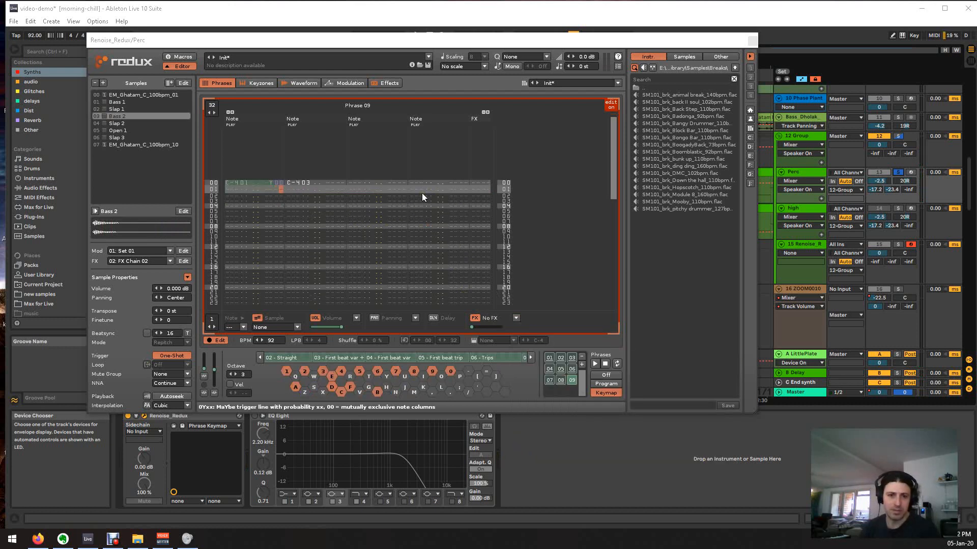
pyautogui.press('Right')
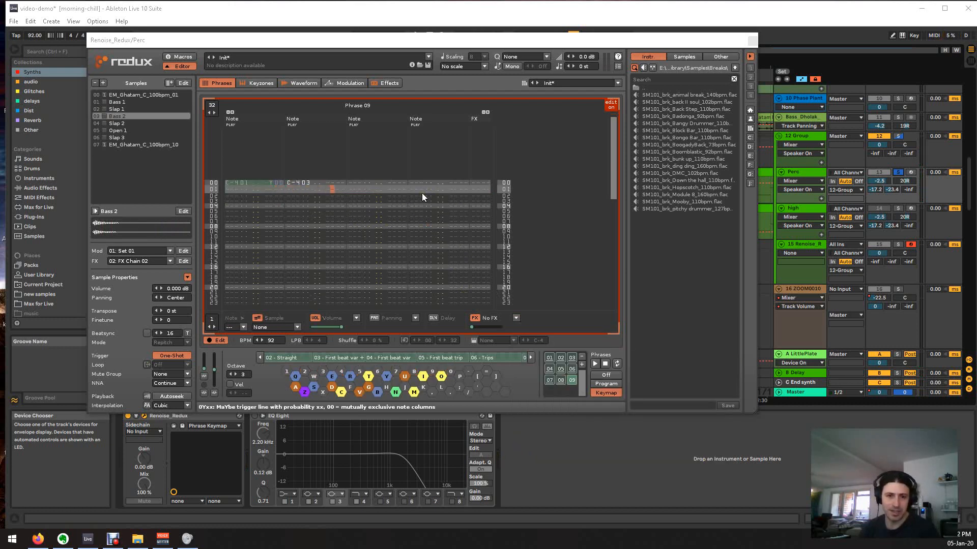
pyautogui.press('Up')
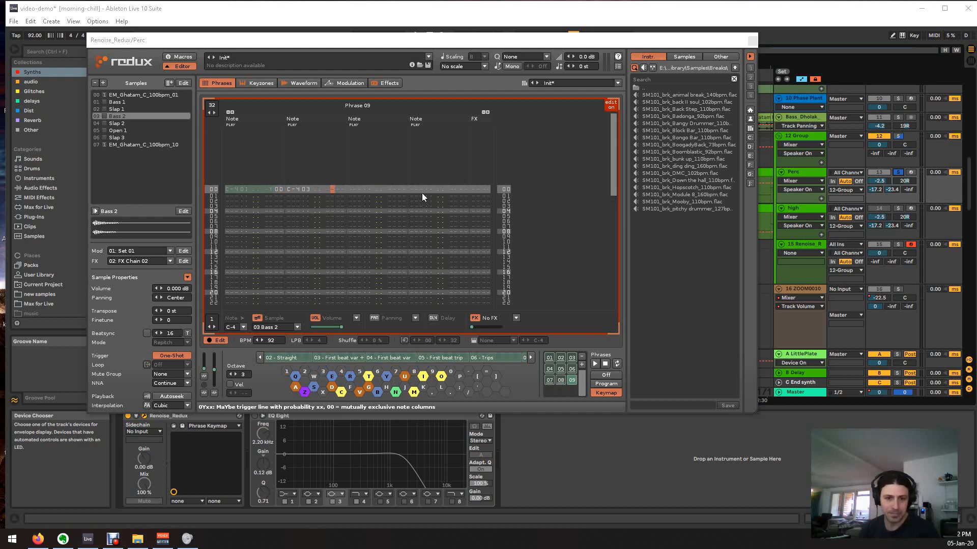
pyautogui.press('Left')
pyautogui.press('Left')
pyautogui.press('Left')
pyautogui.press('Left')
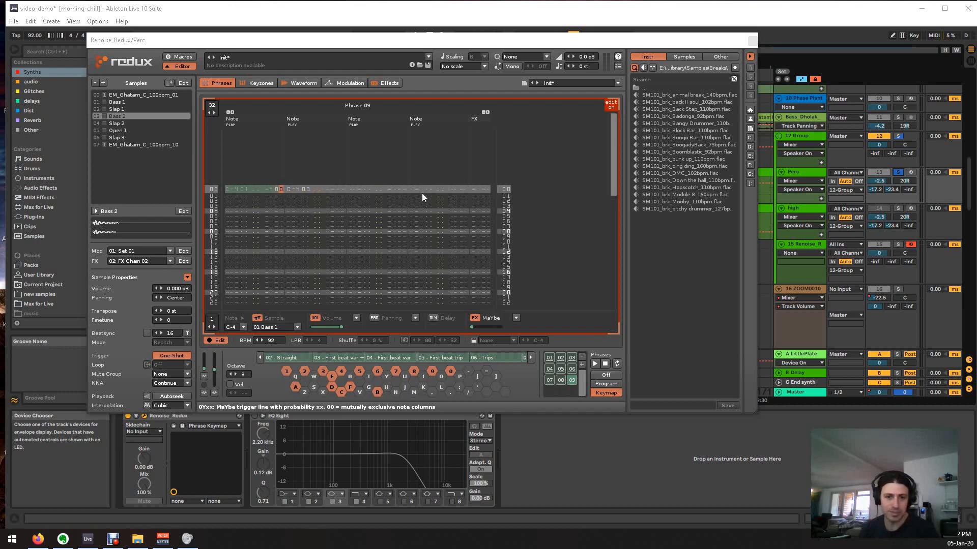
pyautogui.press('Right')
pyautogui.press('Right')
pyautogui.press('Right')
pyautogui.press('Right')
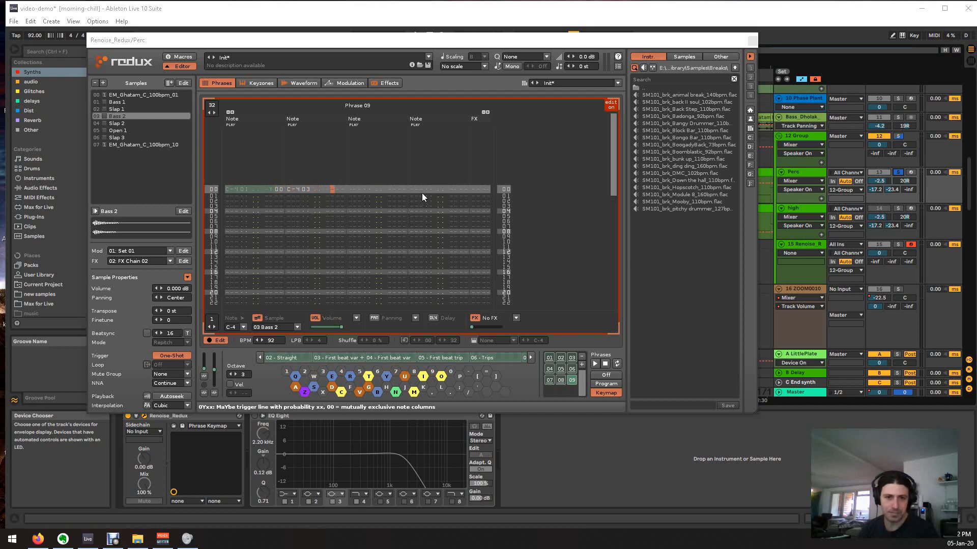
pyautogui.write('yff')
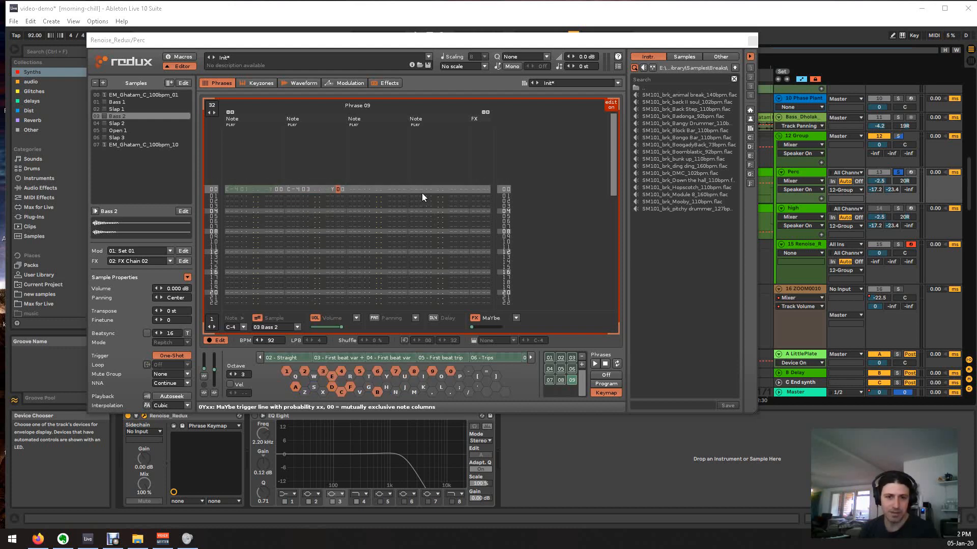
pyautogui.press('Left')
pyautogui.press('Left')
pyautogui.press('Left')
pyautogui.press('Left')
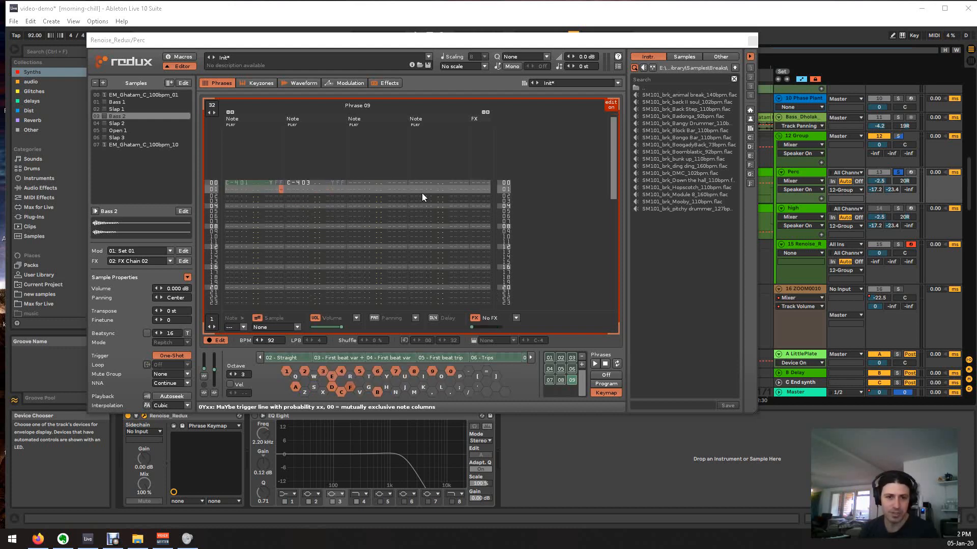
# - Add a Maybe effect (Y) with value 00 in the phrase's FX column on row 00
pyautogui.press('Right')
pyautogui.press('Right')
pyautogui.press('Right')
pyautogui.press('Right')
pyautogui.press('Right')
pyautogui.press('Right')
pyautogui.press('Right')
pyautogui.press('Right')
pyautogui.press('Right')
pyautogui.press('Right')
pyautogui.press('Right')
pyautogui.press('Right')
pyautogui.press('Right')
pyautogui.press('Right')
pyautogui.press('Right')
pyautogui.press('Right')
pyautogui.press('Right')
pyautogui.press('Right')
pyautogui.press('Right')
pyautogui.press('Right')
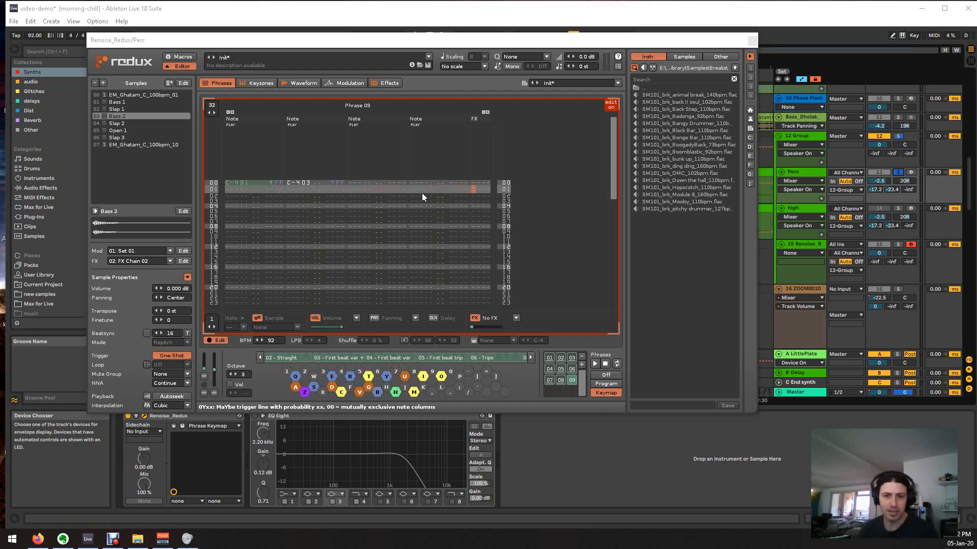
pyautogui.press('Up')
pyautogui.write('y')
pyautogui.press('Left')
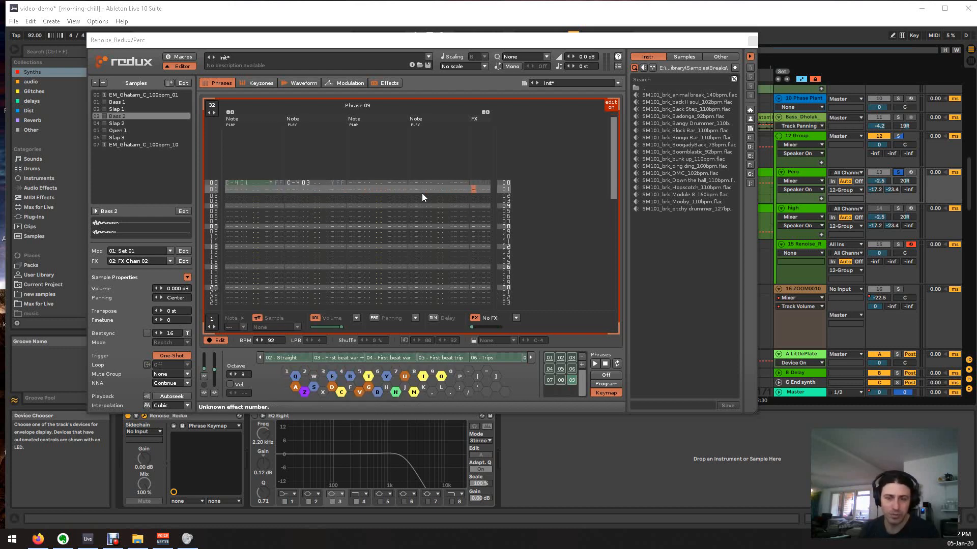
pyautogui.press('Up')
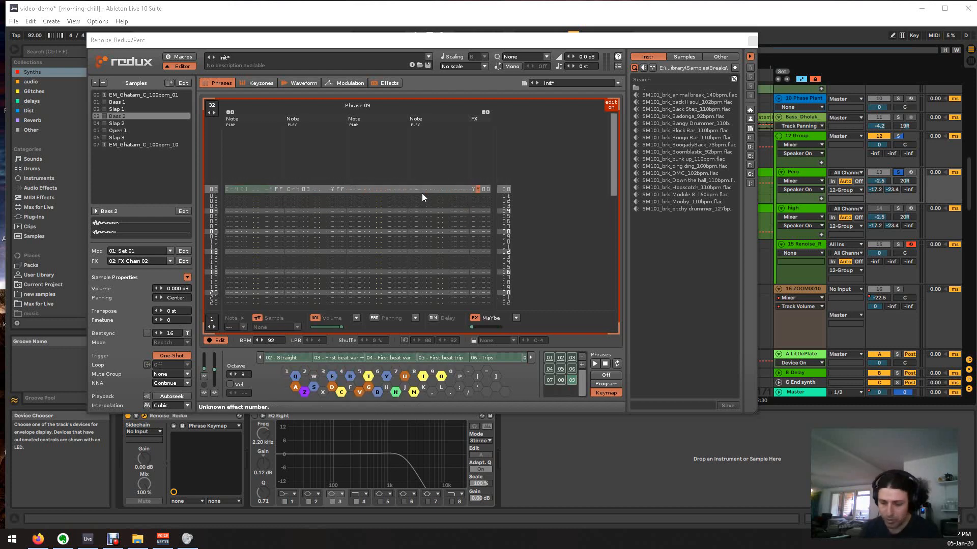
# - Play phrase 09 to hear how the Maybe effects trigger the two bass notes, and recheck row 00
pyautogui.press('Down')
pyautogui.press('space')
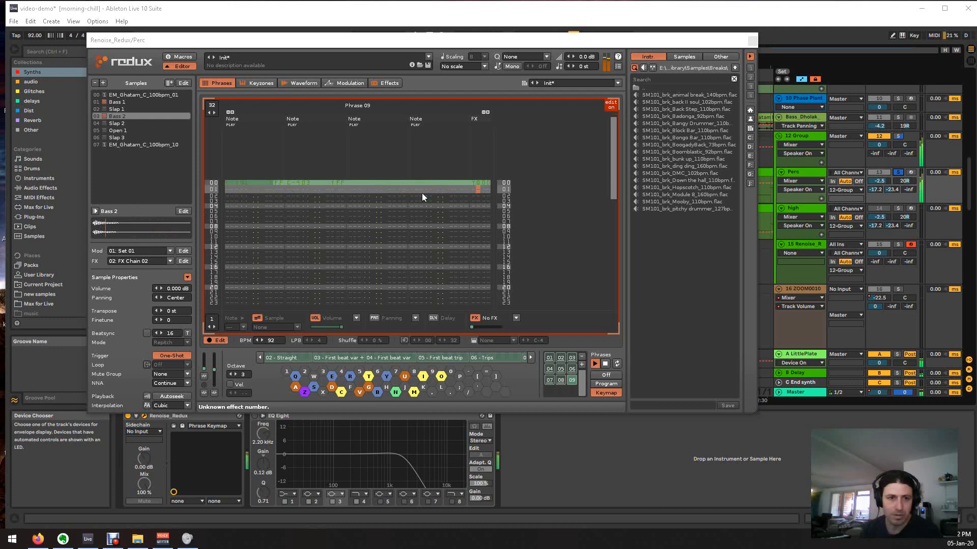
pyautogui.press('space')
pyautogui.press('Up')
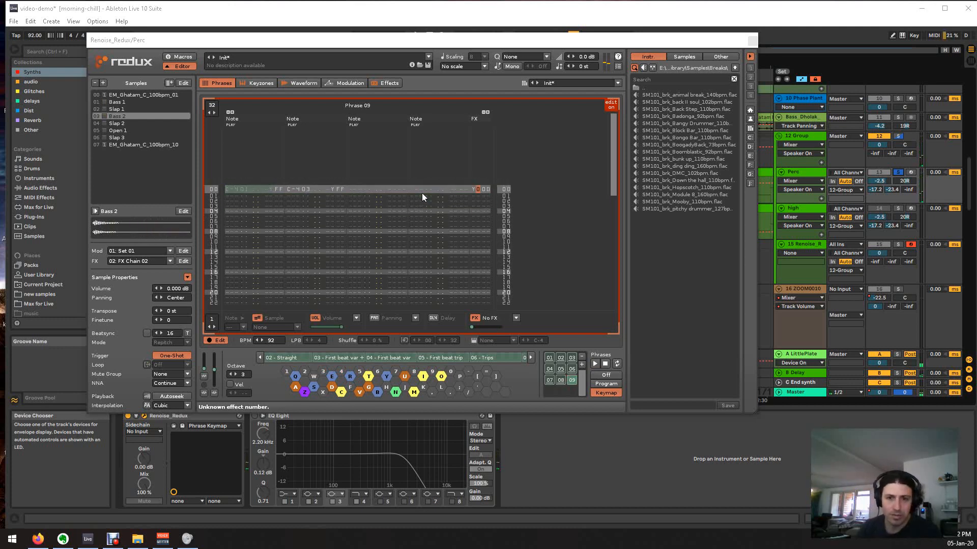
pyautogui.press('Down')
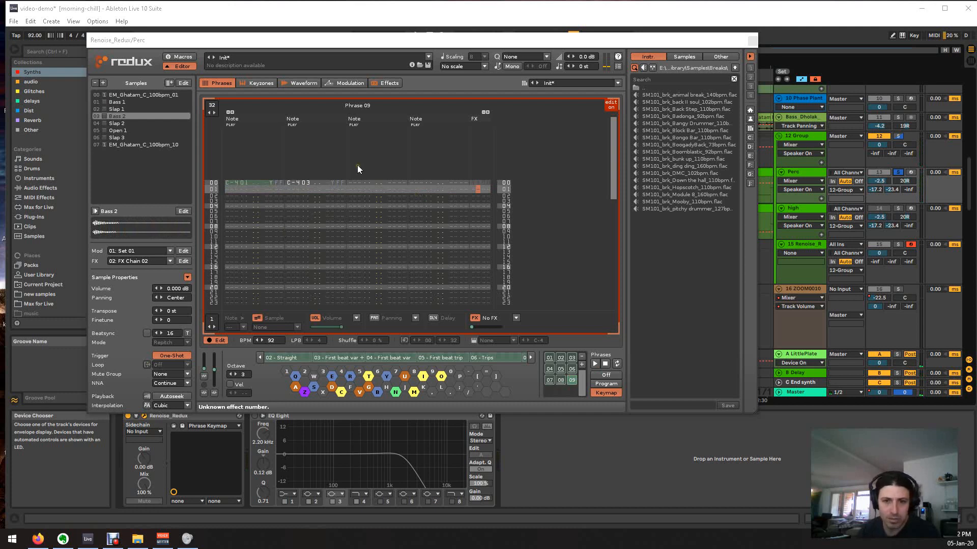
# - Re-enter the FX column's Maybe value on row 00 as 00 and replay the phrase
pyautogui.click(477, 182)
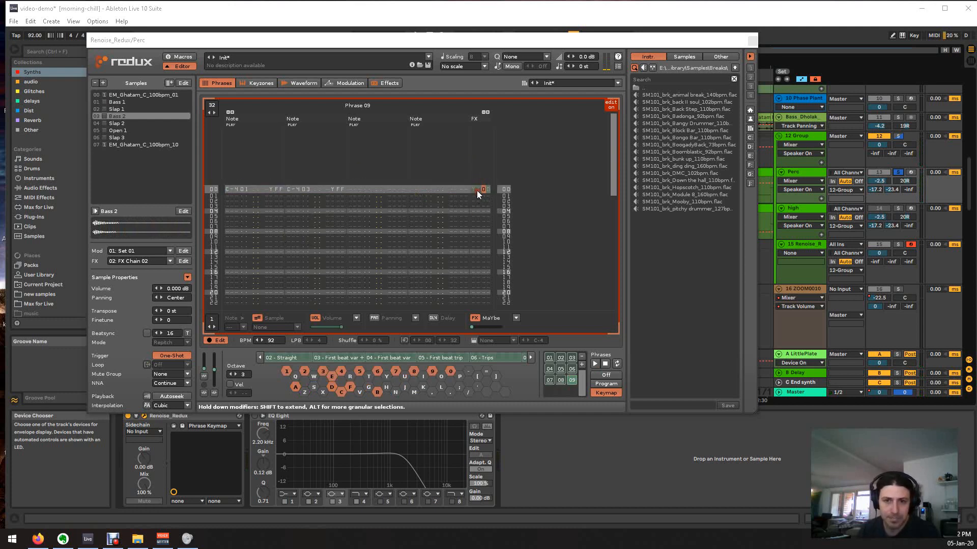
pyautogui.write('0')
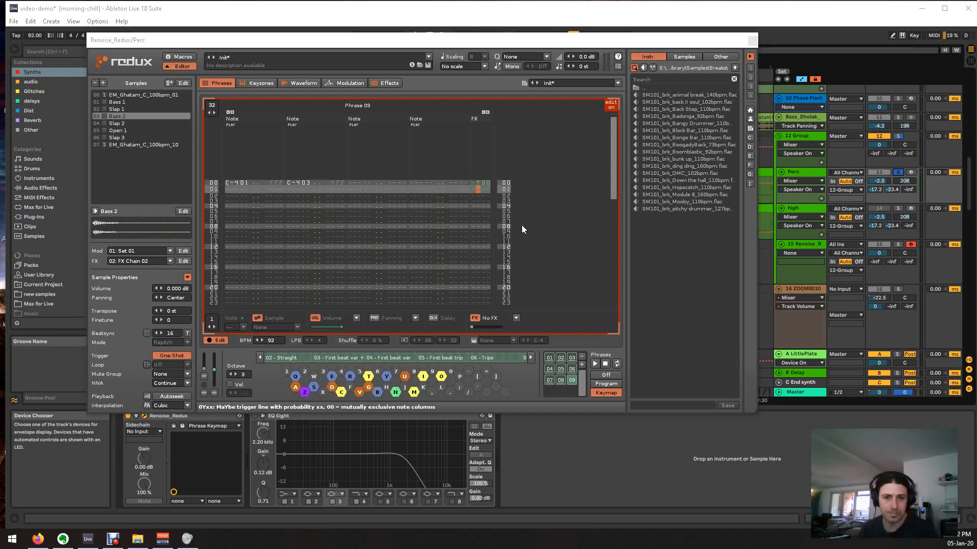
pyautogui.press('space')
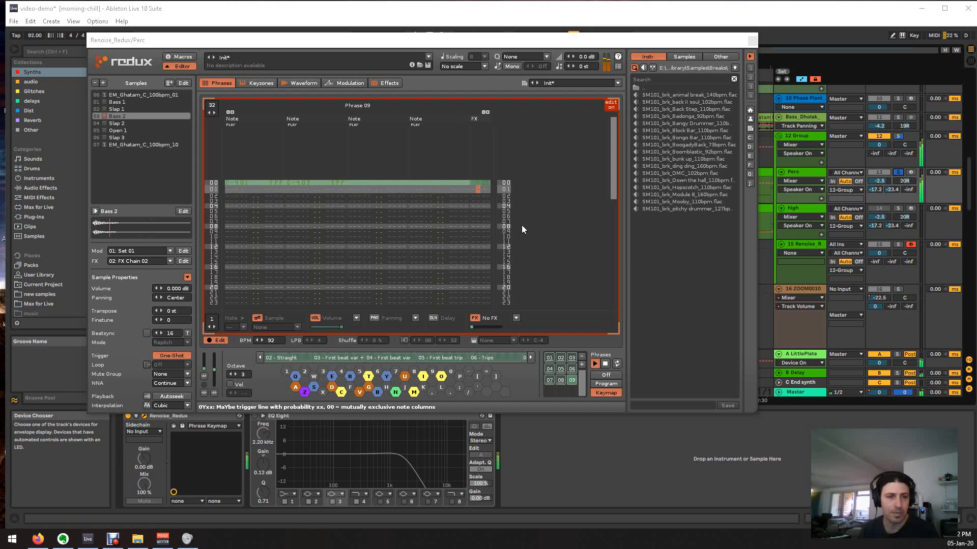
# - Review the Maybe effect values of both bass notes and the FX column on row 00 of phrase 09
pyautogui.press('Up')
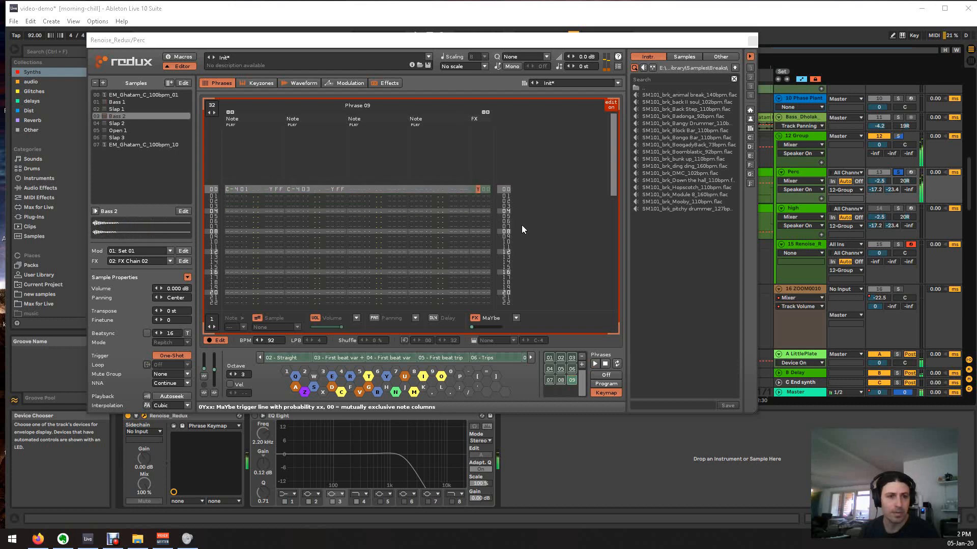
pyautogui.press('Left')
pyautogui.press('Left')
pyautogui.press('Left')
pyautogui.press('Left')
pyautogui.press('Left')
pyautogui.press('Left')
pyautogui.press('Left')
pyautogui.press('Left')
pyautogui.press('Left')
pyautogui.press('Left')
pyautogui.press('Left')
pyautogui.press('Left')
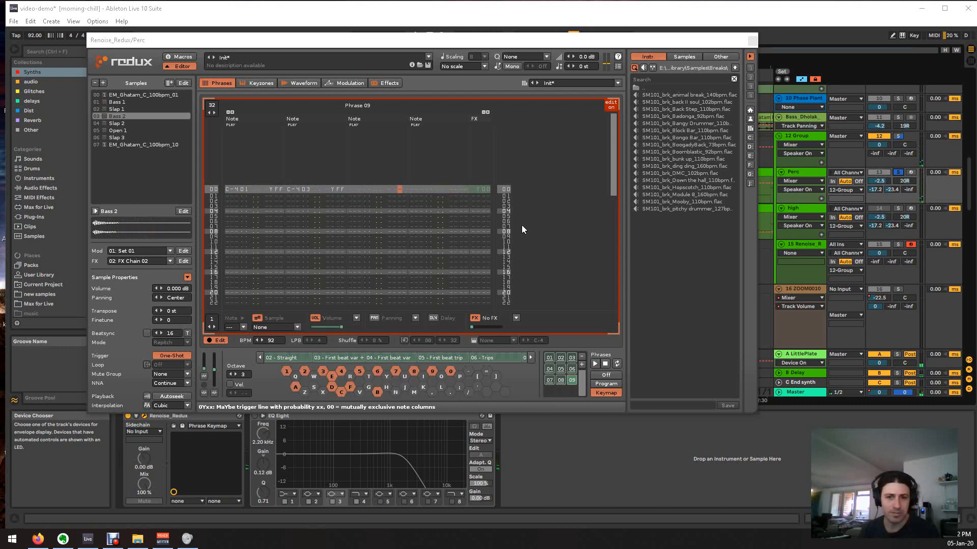
pyautogui.press('Left')
pyautogui.press('Left')
pyautogui.press('Left')
pyautogui.press('Left')
pyautogui.press('Left')
pyautogui.press('Left')
pyautogui.press('Left')
pyautogui.press('Left')
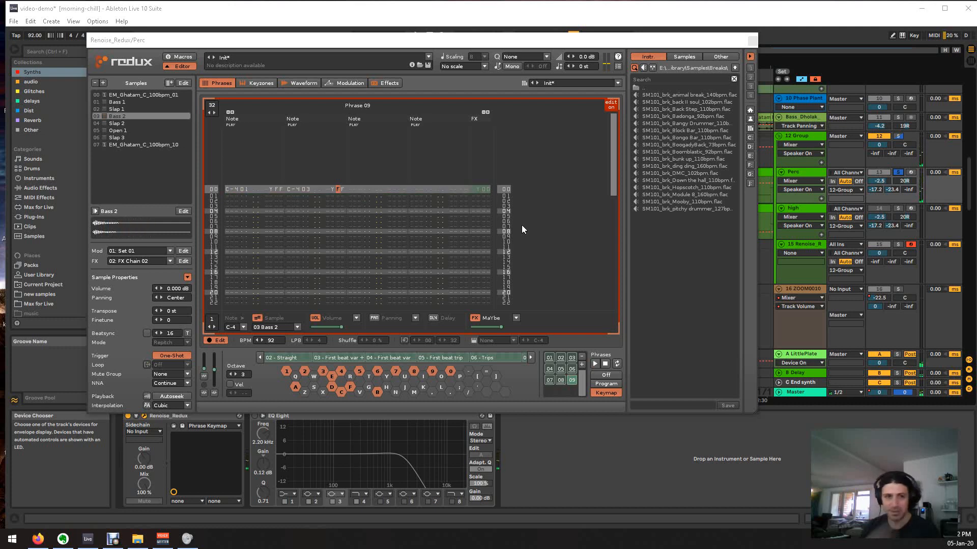
pyautogui.press('Left')
pyautogui.press('Left')
pyautogui.press('Left')
pyautogui.press('Left')
pyautogui.press('Left')
pyautogui.press('Left')
pyautogui.press('Left')
pyautogui.press('Left')
pyautogui.press('Left')
pyautogui.press('Left')
pyautogui.press('Left')
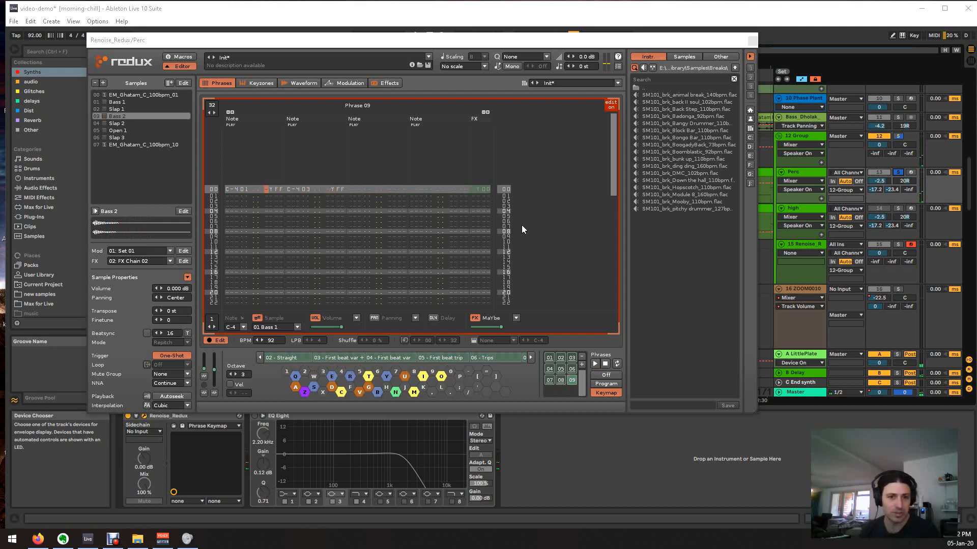
pyautogui.click(389, 191)
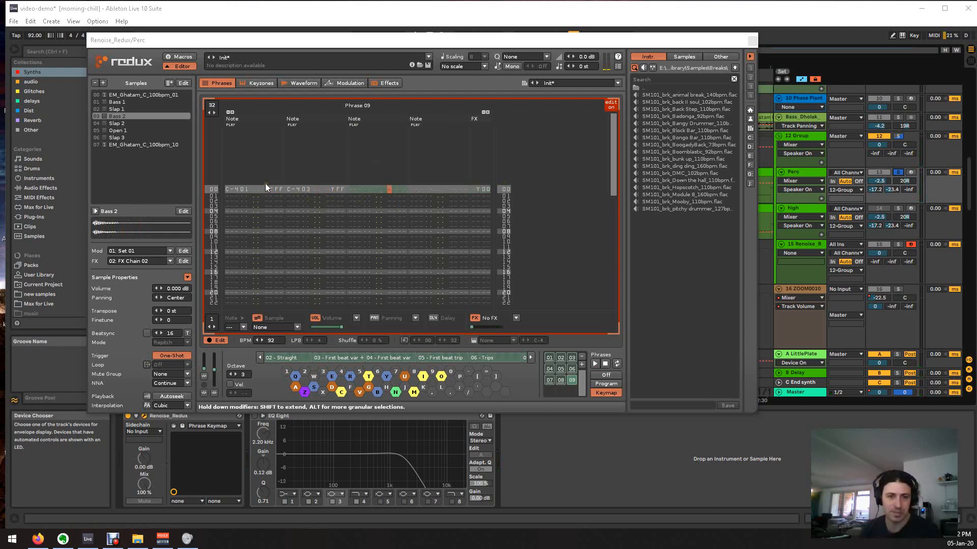
pyautogui.scroll(-10, 256, 200)
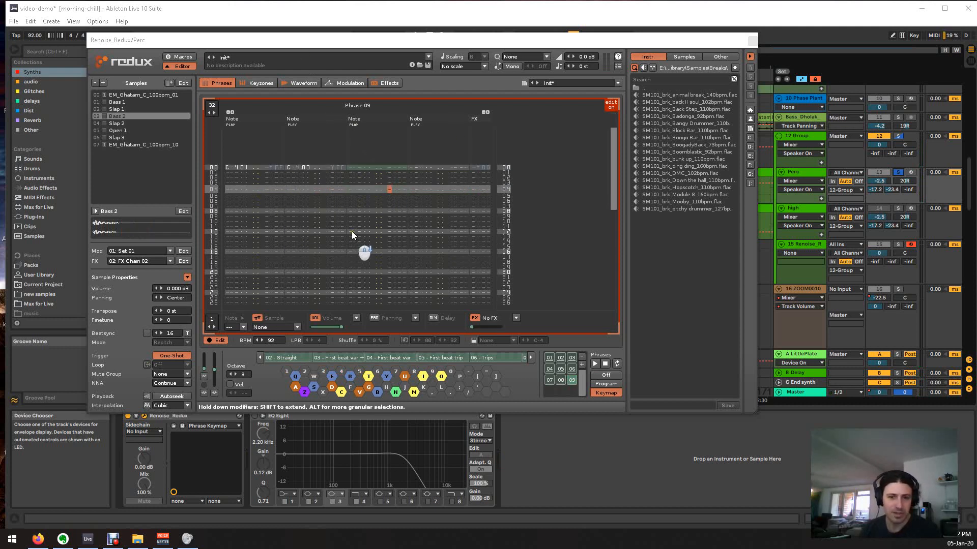
pyautogui.scroll(10, 316, 190)
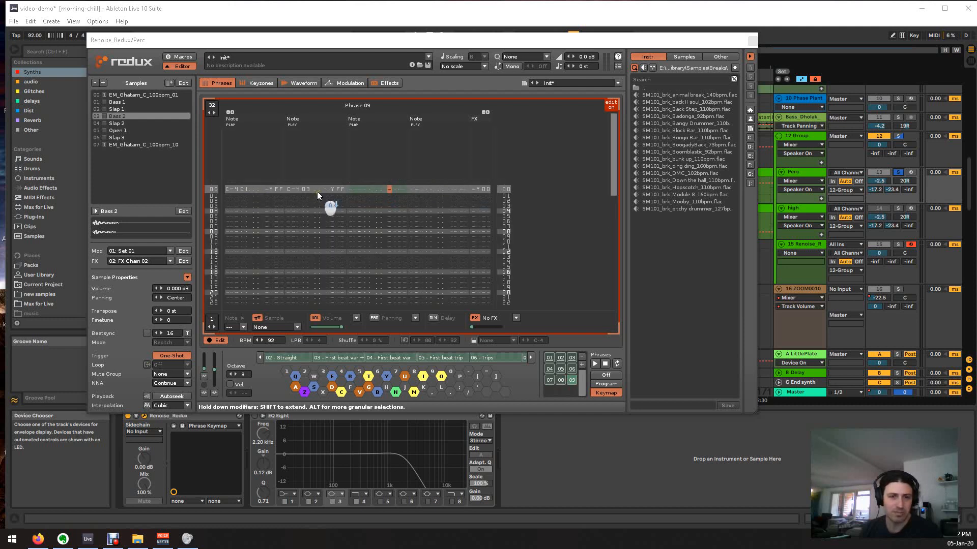
pyautogui.click(267, 189)
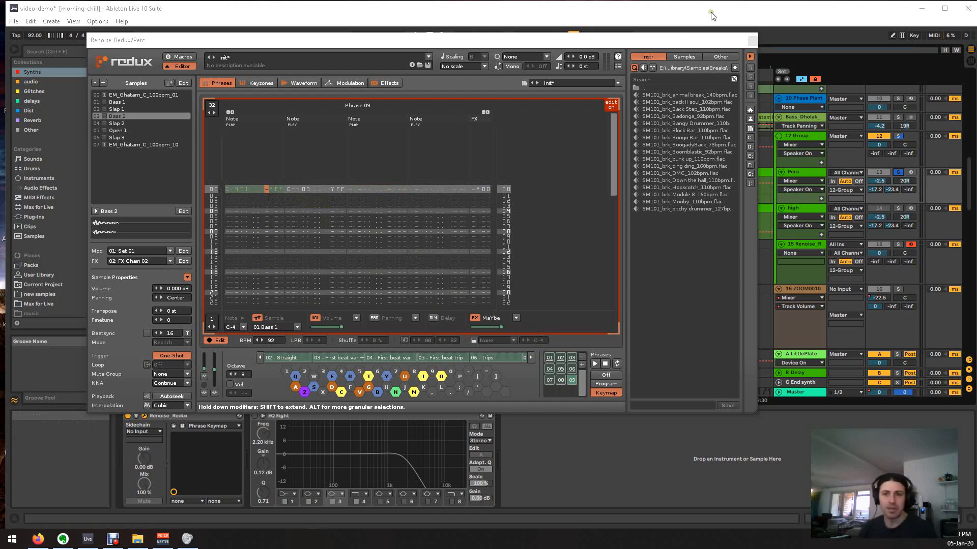
# - Close the Redux window and turn off solo on the Perc track in the arrangement
pyautogui.click(750, 39)
pyautogui.scroll(-1, 520, 225)
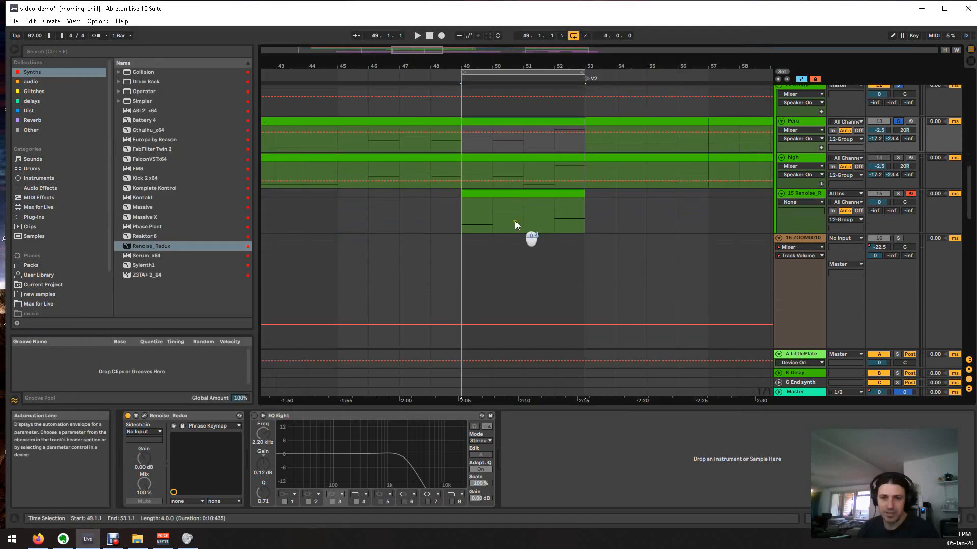
pyautogui.scroll(1, 489, 222)
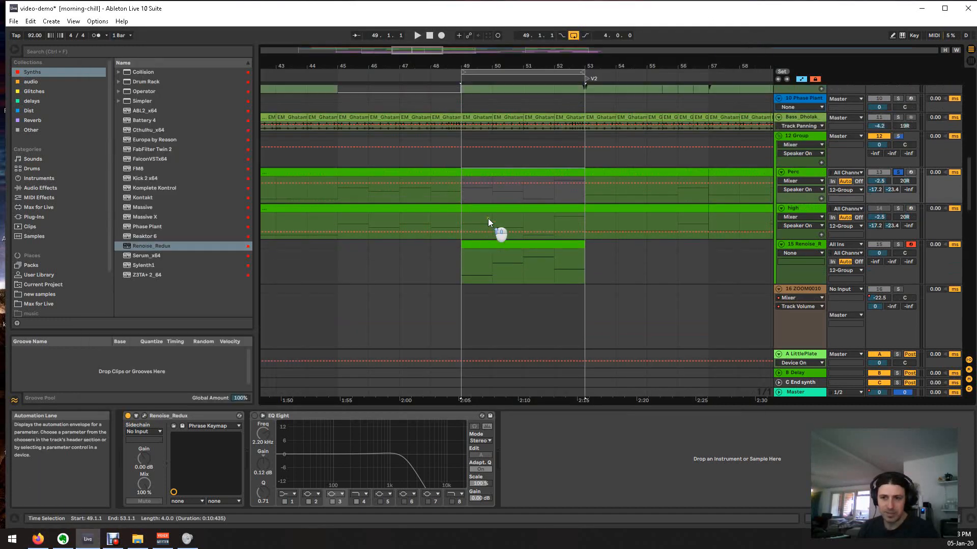
pyautogui.click(460, 152)
pyautogui.scroll(1, 727, 176)
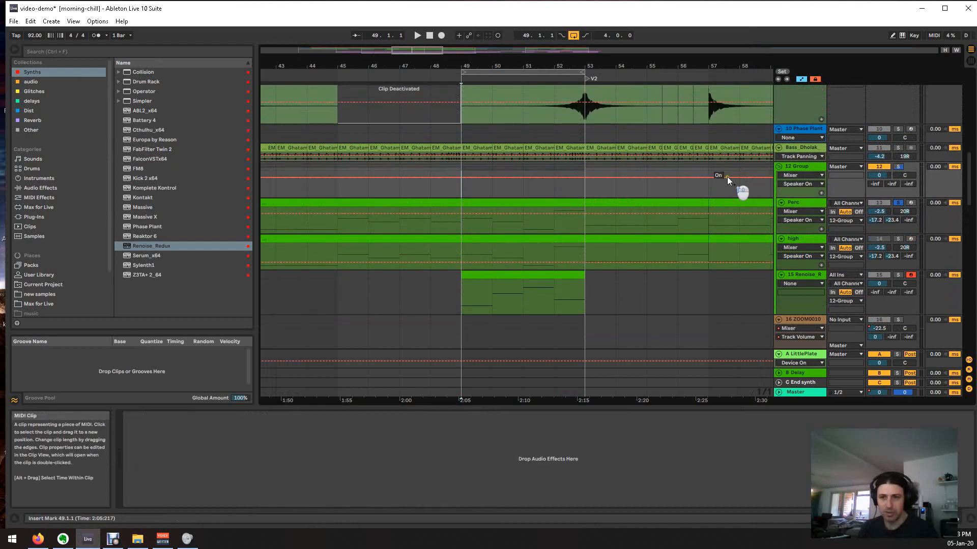
pyautogui.click(899, 202)
pyautogui.click(813, 206)
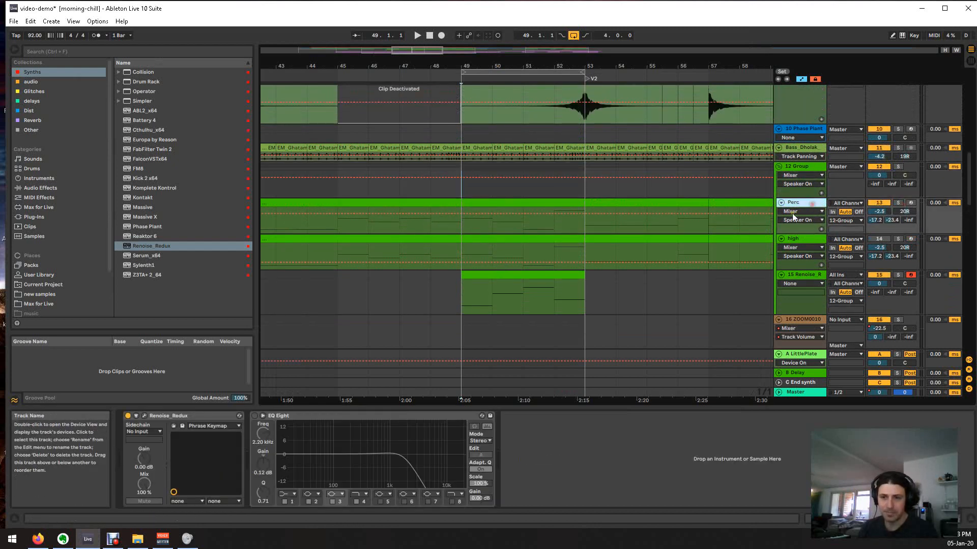
# - Mute the Perc and 15 Renoise_Redux tracks, and play the loop from bar 49 with Bass_Dholak active
pyautogui.scroll(-4, 631, 234)
pyautogui.scroll(2, 628, 249)
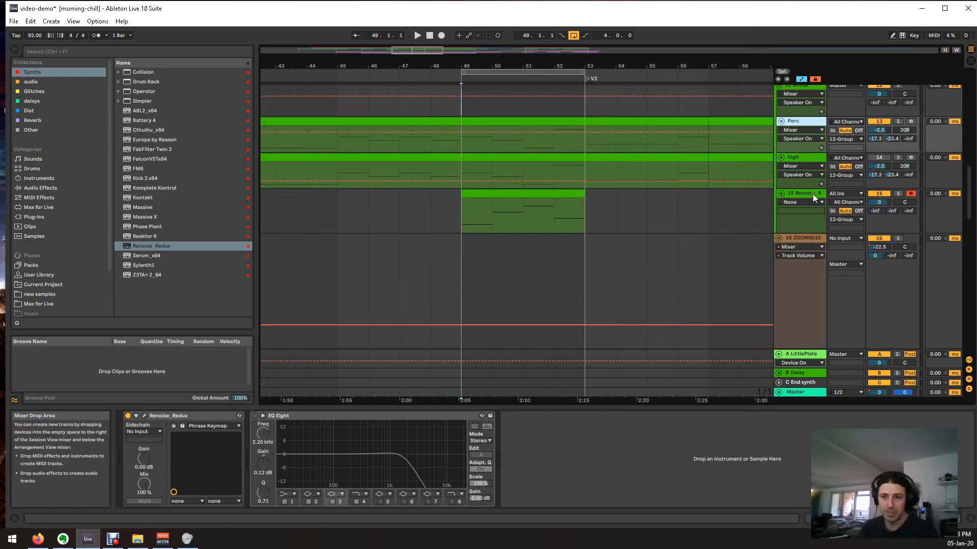
pyautogui.click(812, 194)
pyautogui.scroll(3, 800, 188)
pyautogui.click(803, 211)
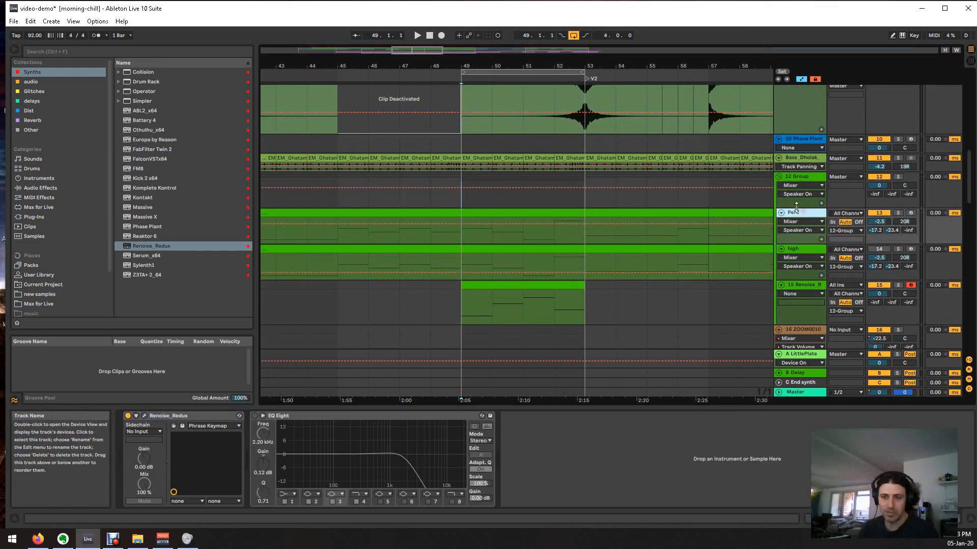
pyautogui.click(877, 213)
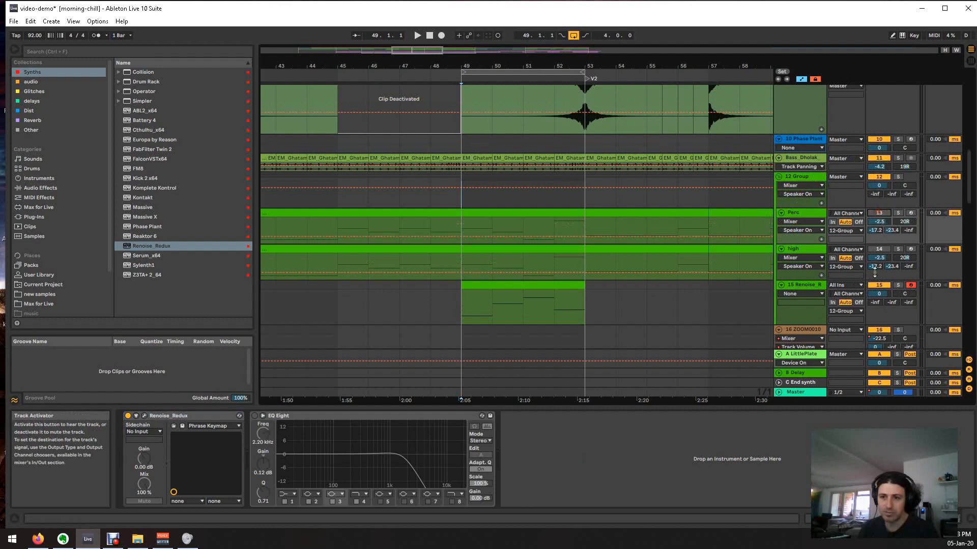
pyautogui.click(877, 285)
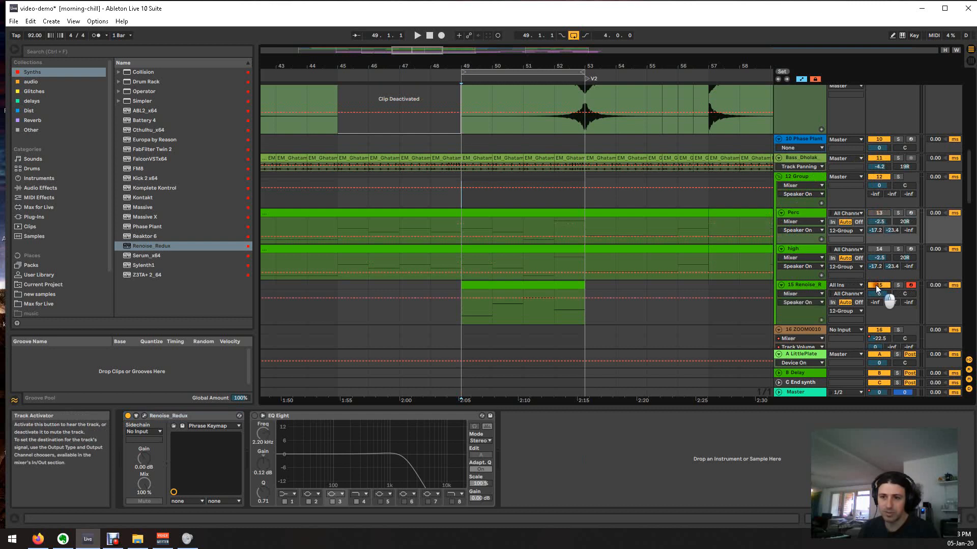
pyautogui.click(460, 200)
pyautogui.press('space')
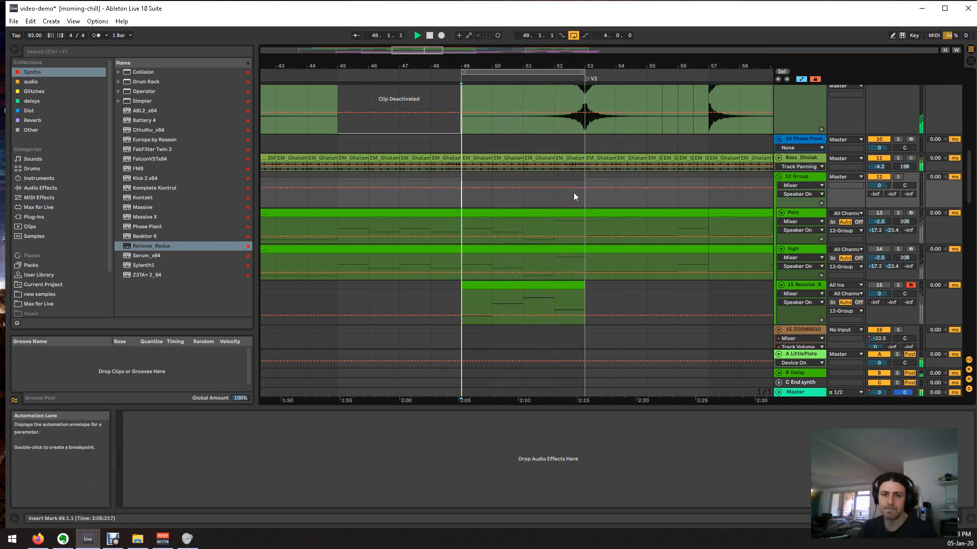
# - Mute Bass_Dholak and reactivate the Perc track, playing the loop from bar 49 to compare
pyautogui.click(879, 159)
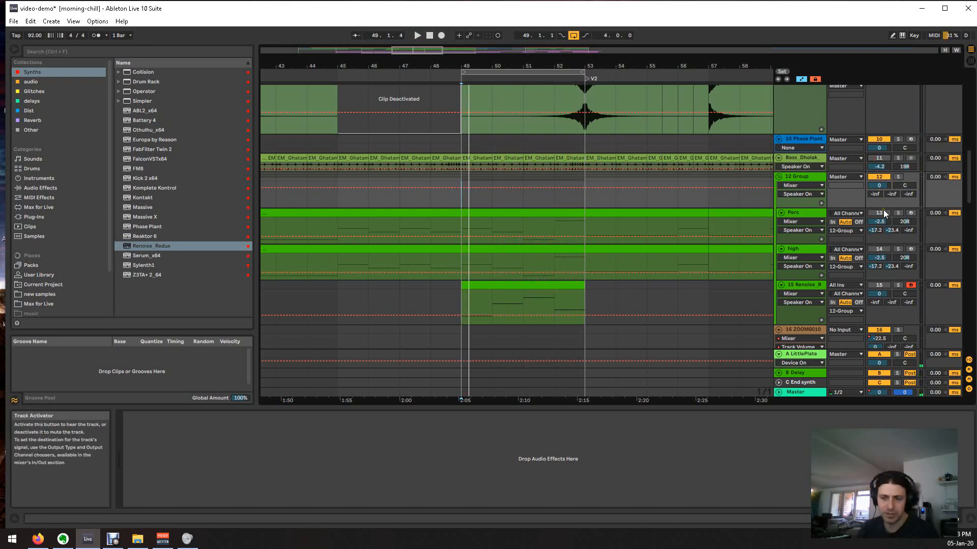
pyautogui.click(879, 214)
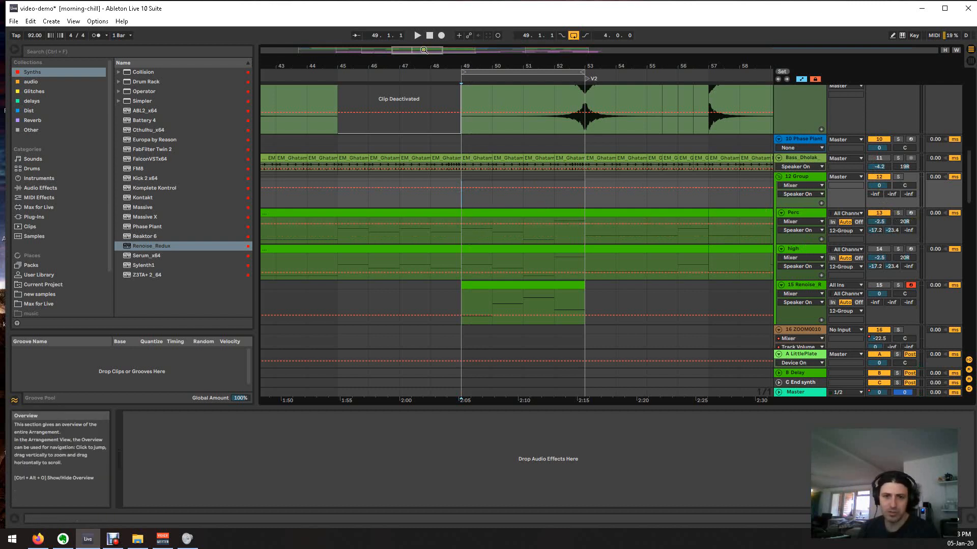
pyautogui.moveTo(424, 51); pyautogui.dragTo(429, 89)
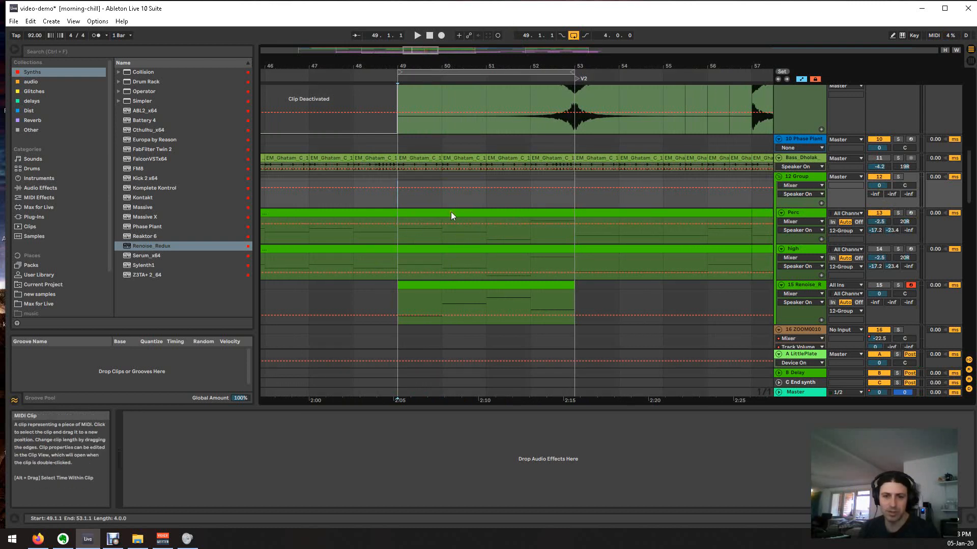
pyautogui.click(400, 200)
pyautogui.press('space')
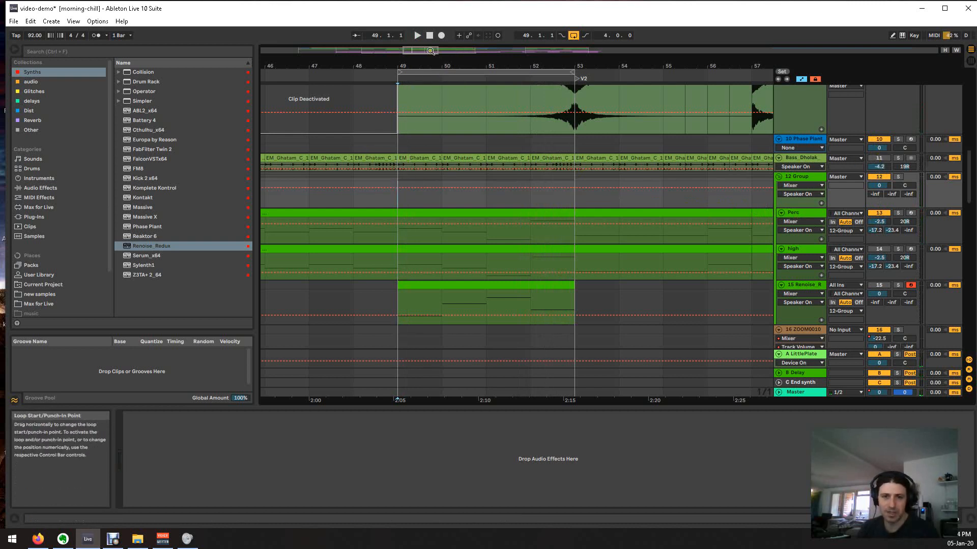
# - Mute the Perc track and reactivate the 15 Renoise_Redux track
pyautogui.moveTo(430, 50); pyautogui.dragTo(430, 50)
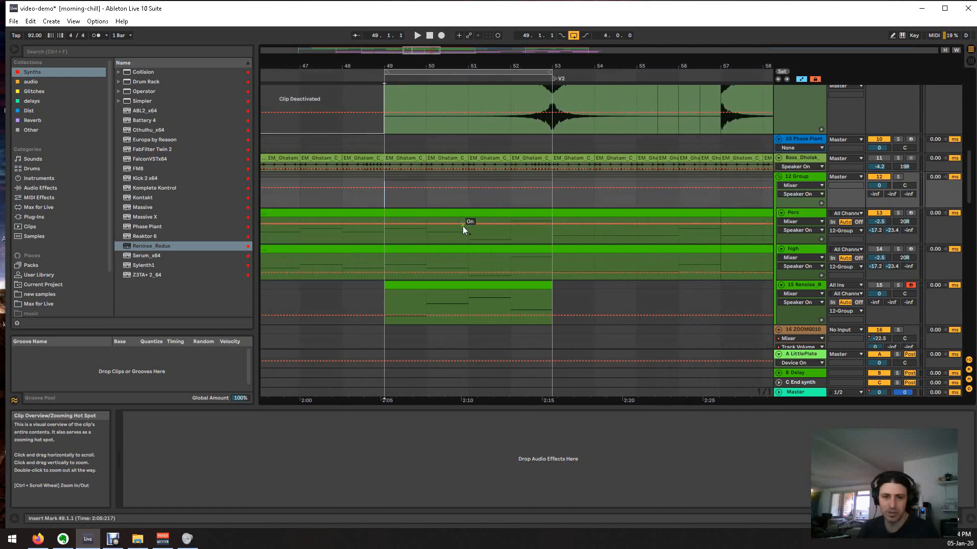
pyautogui.scroll(-1, 536, 241)
pyautogui.click(882, 255)
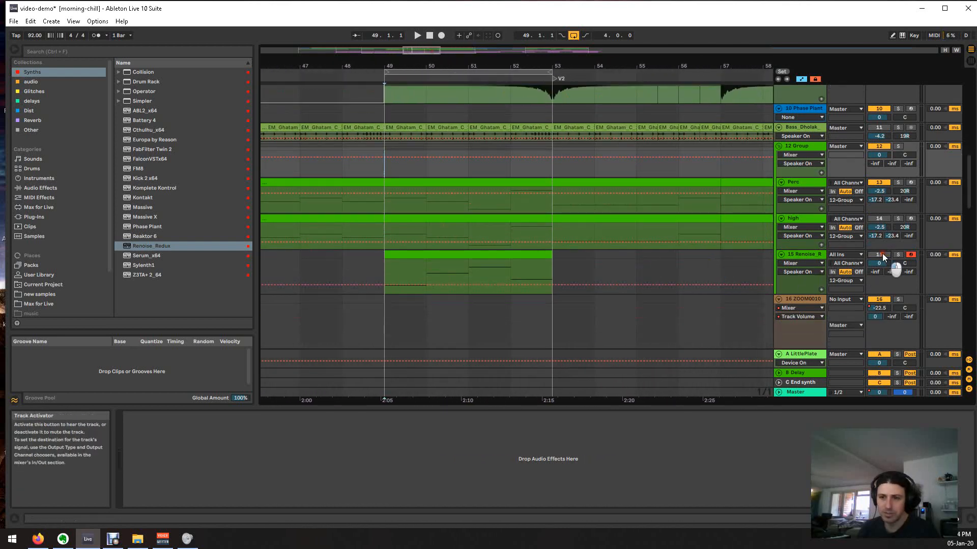
pyautogui.scroll(1, 381, 173)
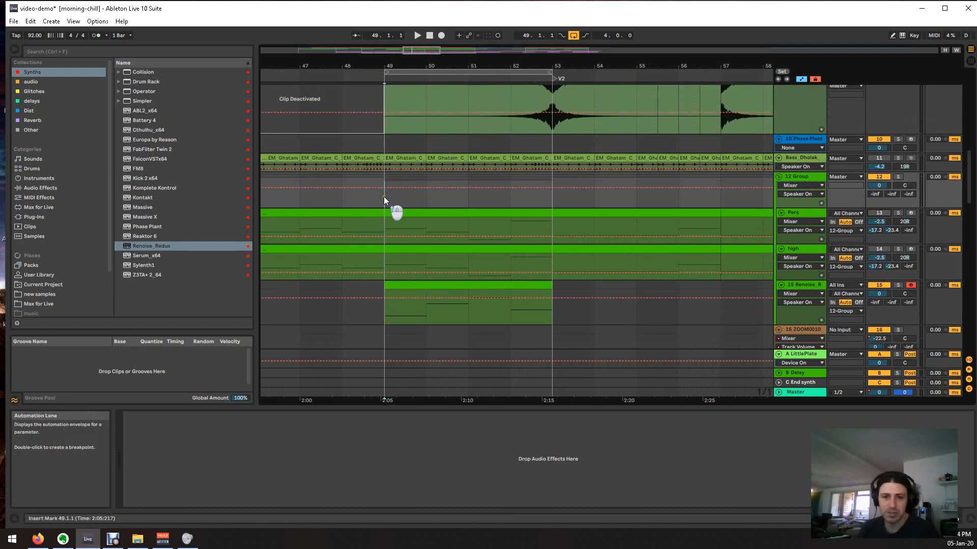
# - Play the loop from bar 49 and raise the 15 Renoise_Redux track's A-LittlePlate send to about -16.2 dB
pyautogui.press('space')
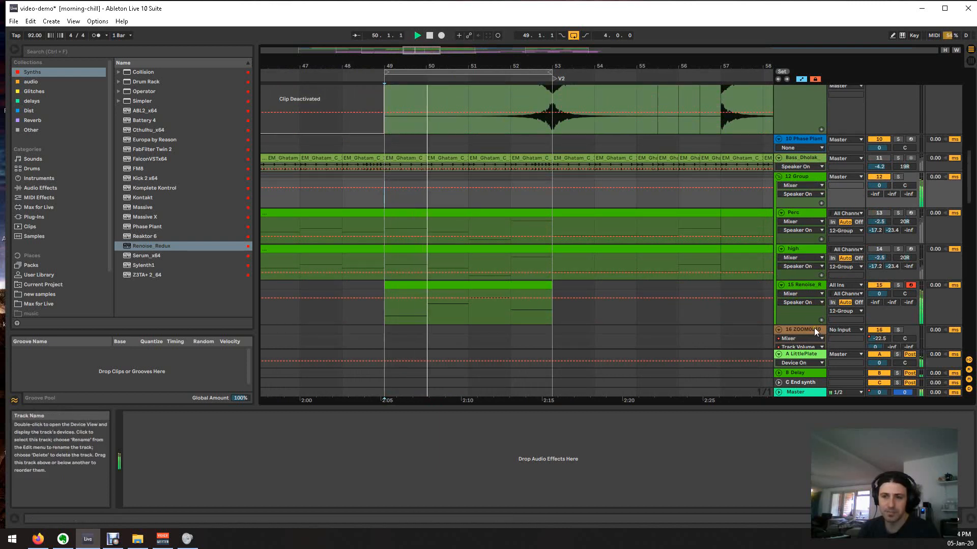
pyautogui.moveTo(874, 302); pyautogui.dragTo(875, 308)
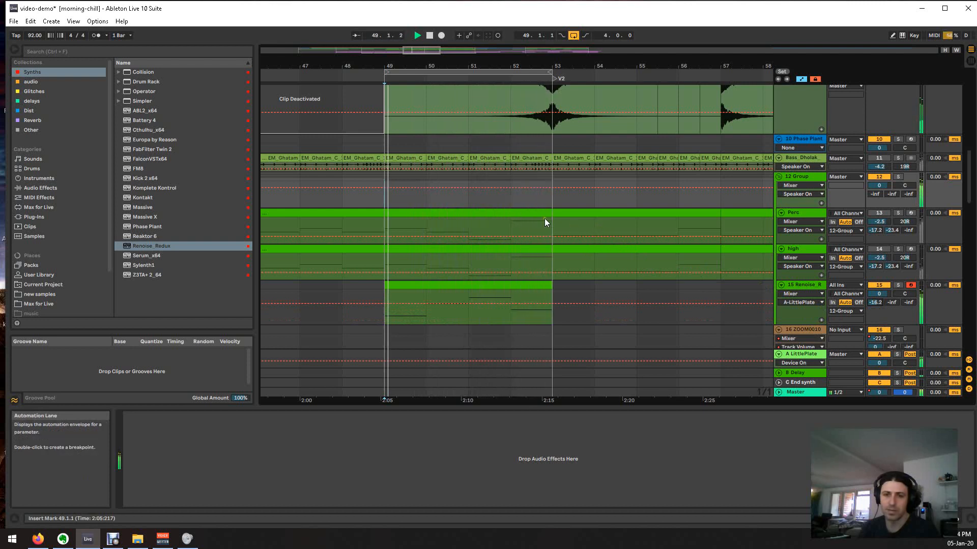
# - Delete the MIDI clip spanning bars 49 to 53 on the 15 Renoise_Redux track
pyautogui.scroll(-2, 465, 173)
pyautogui.click(426, 247)
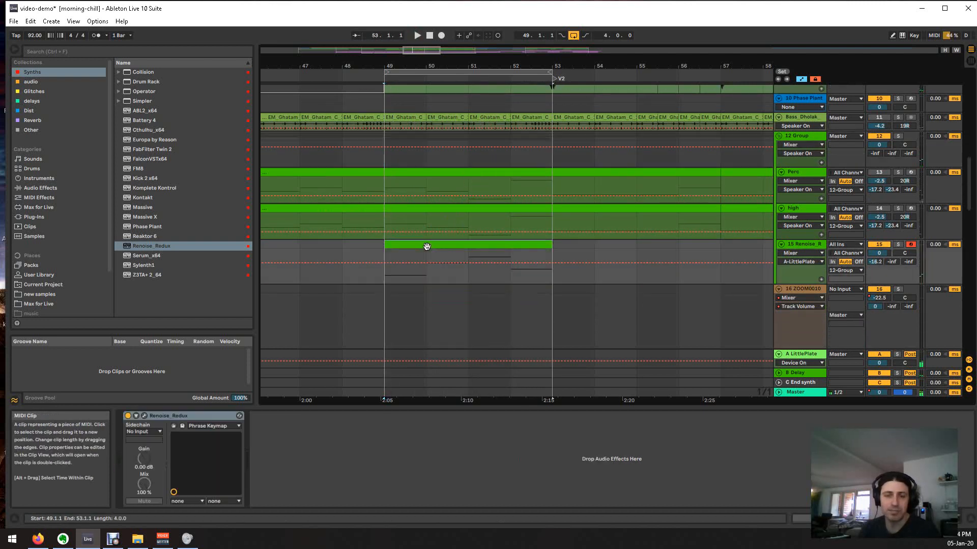
pyautogui.press('Delete')
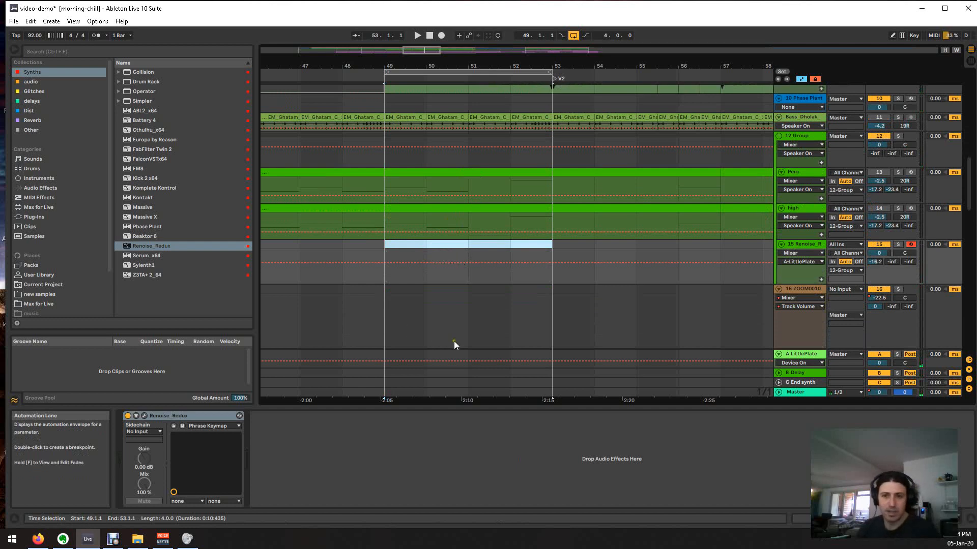
# - Look over the devices of the Perc and Bass_Dholak tracks and select bars 49 to 53 on 12 Group
pyautogui.scroll(2, 454, 341)
pyautogui.click(413, 214)
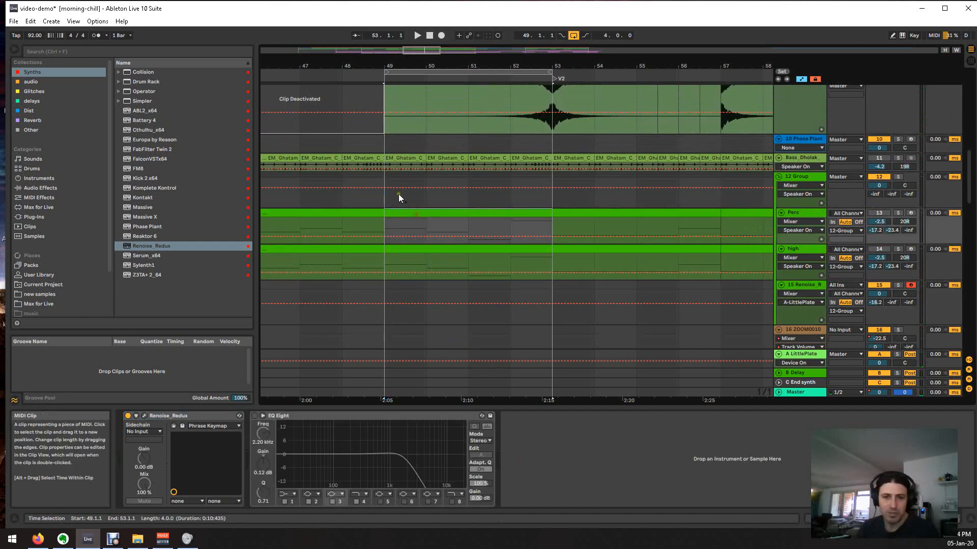
pyautogui.click(397, 155)
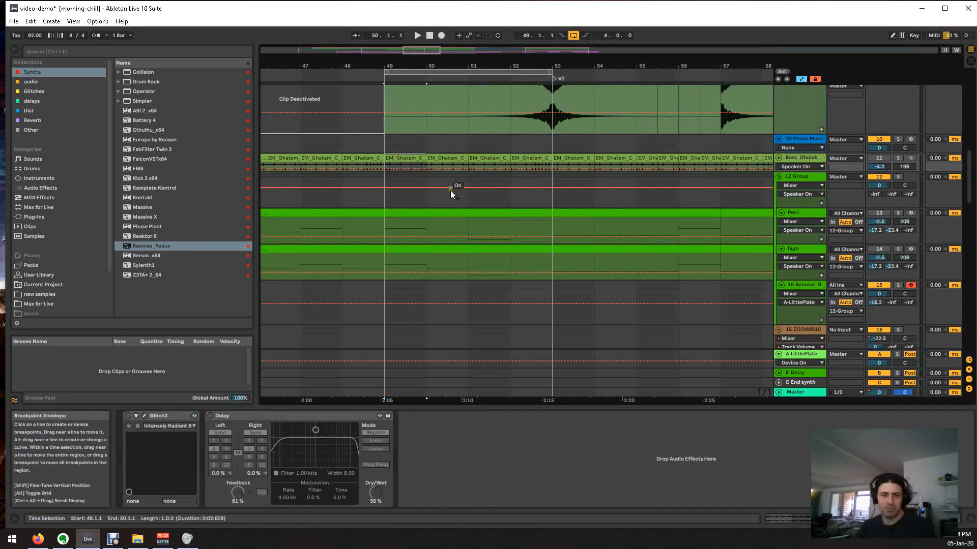
pyautogui.click(804, 158)
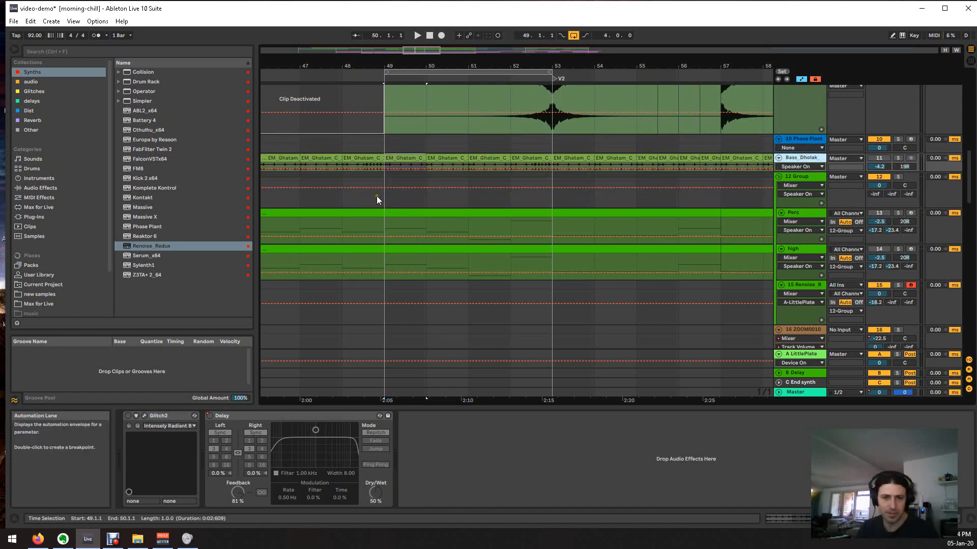
pyautogui.moveTo(384, 197); pyautogui.dragTo(552, 196)
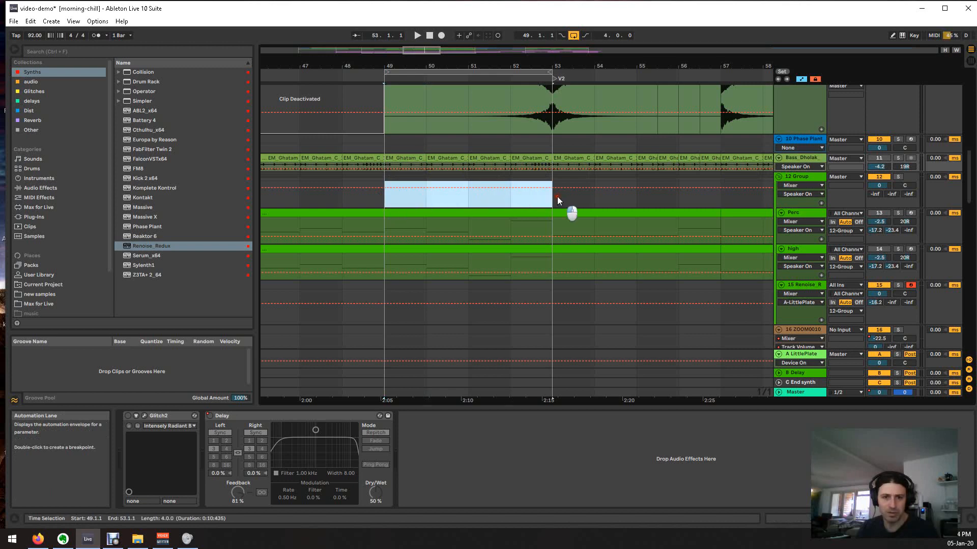
# - Reopen Redux from the Perc track to look over phrase 09 once more, and close its window
pyautogui.click(533, 214)
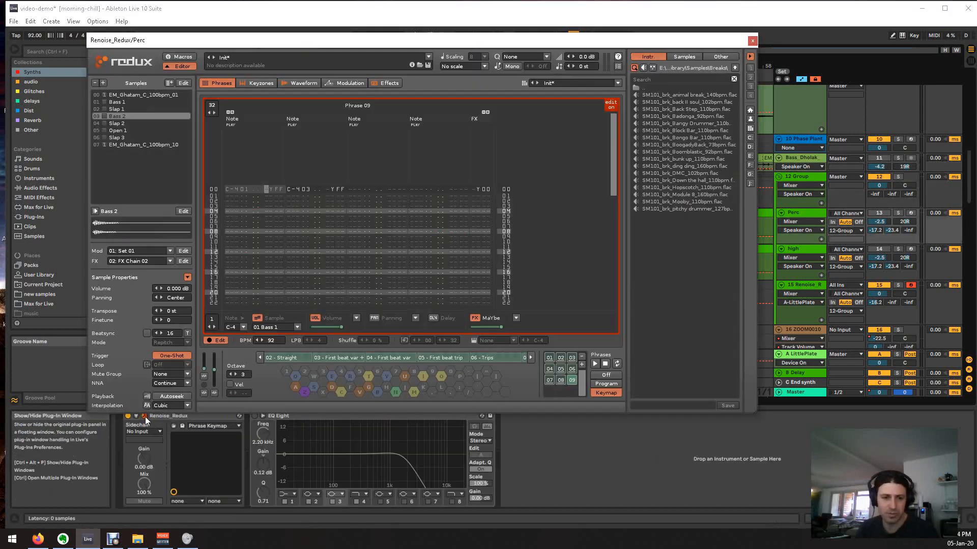
pyautogui.click(145, 416)
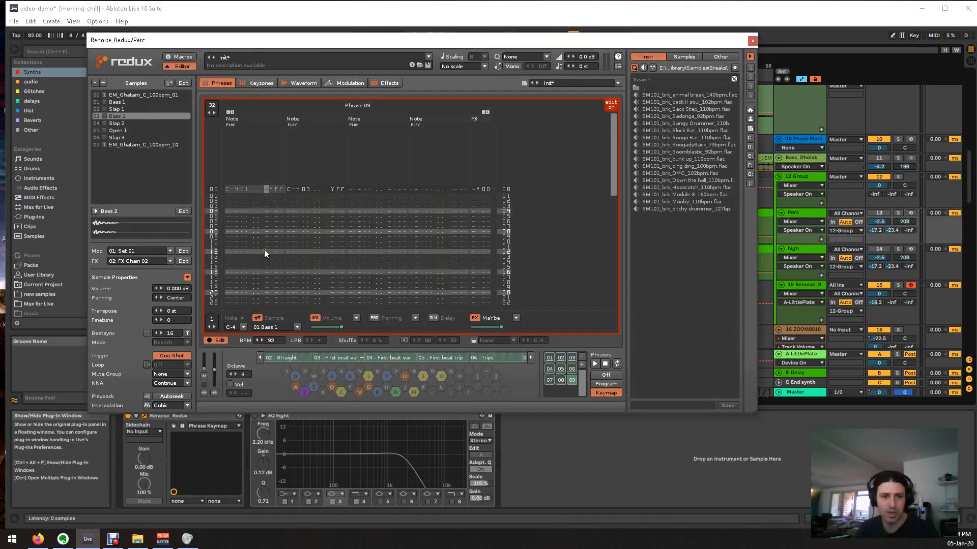
pyautogui.scroll(10, 298, 232)
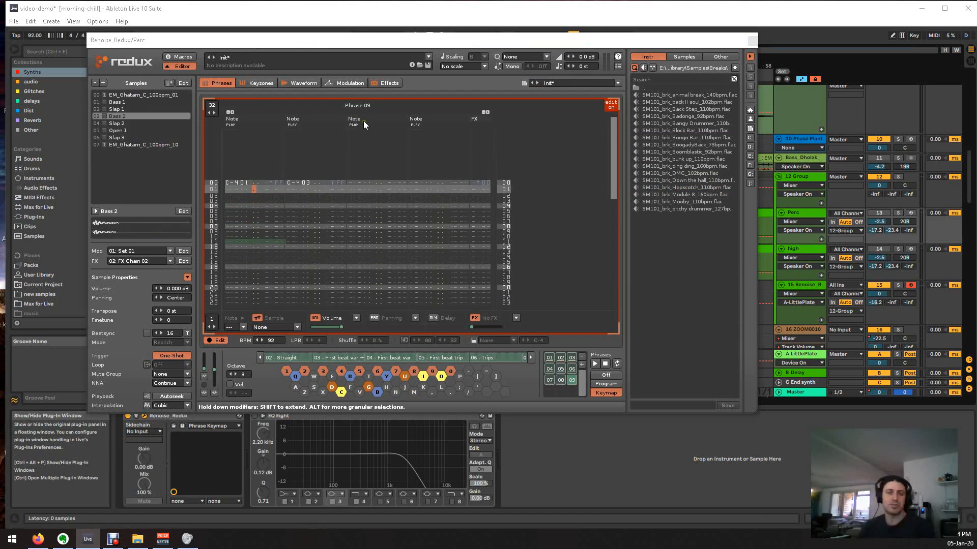
pyautogui.click(752, 41)
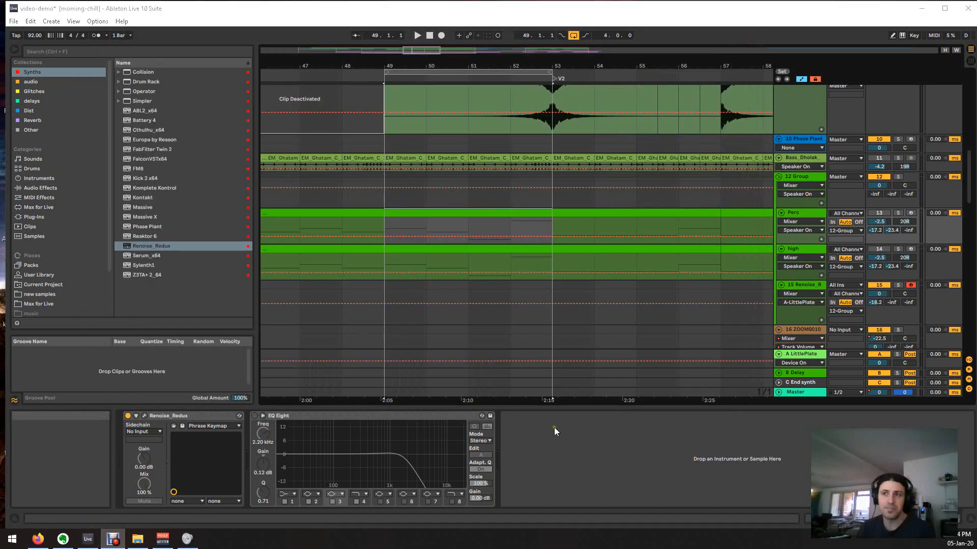